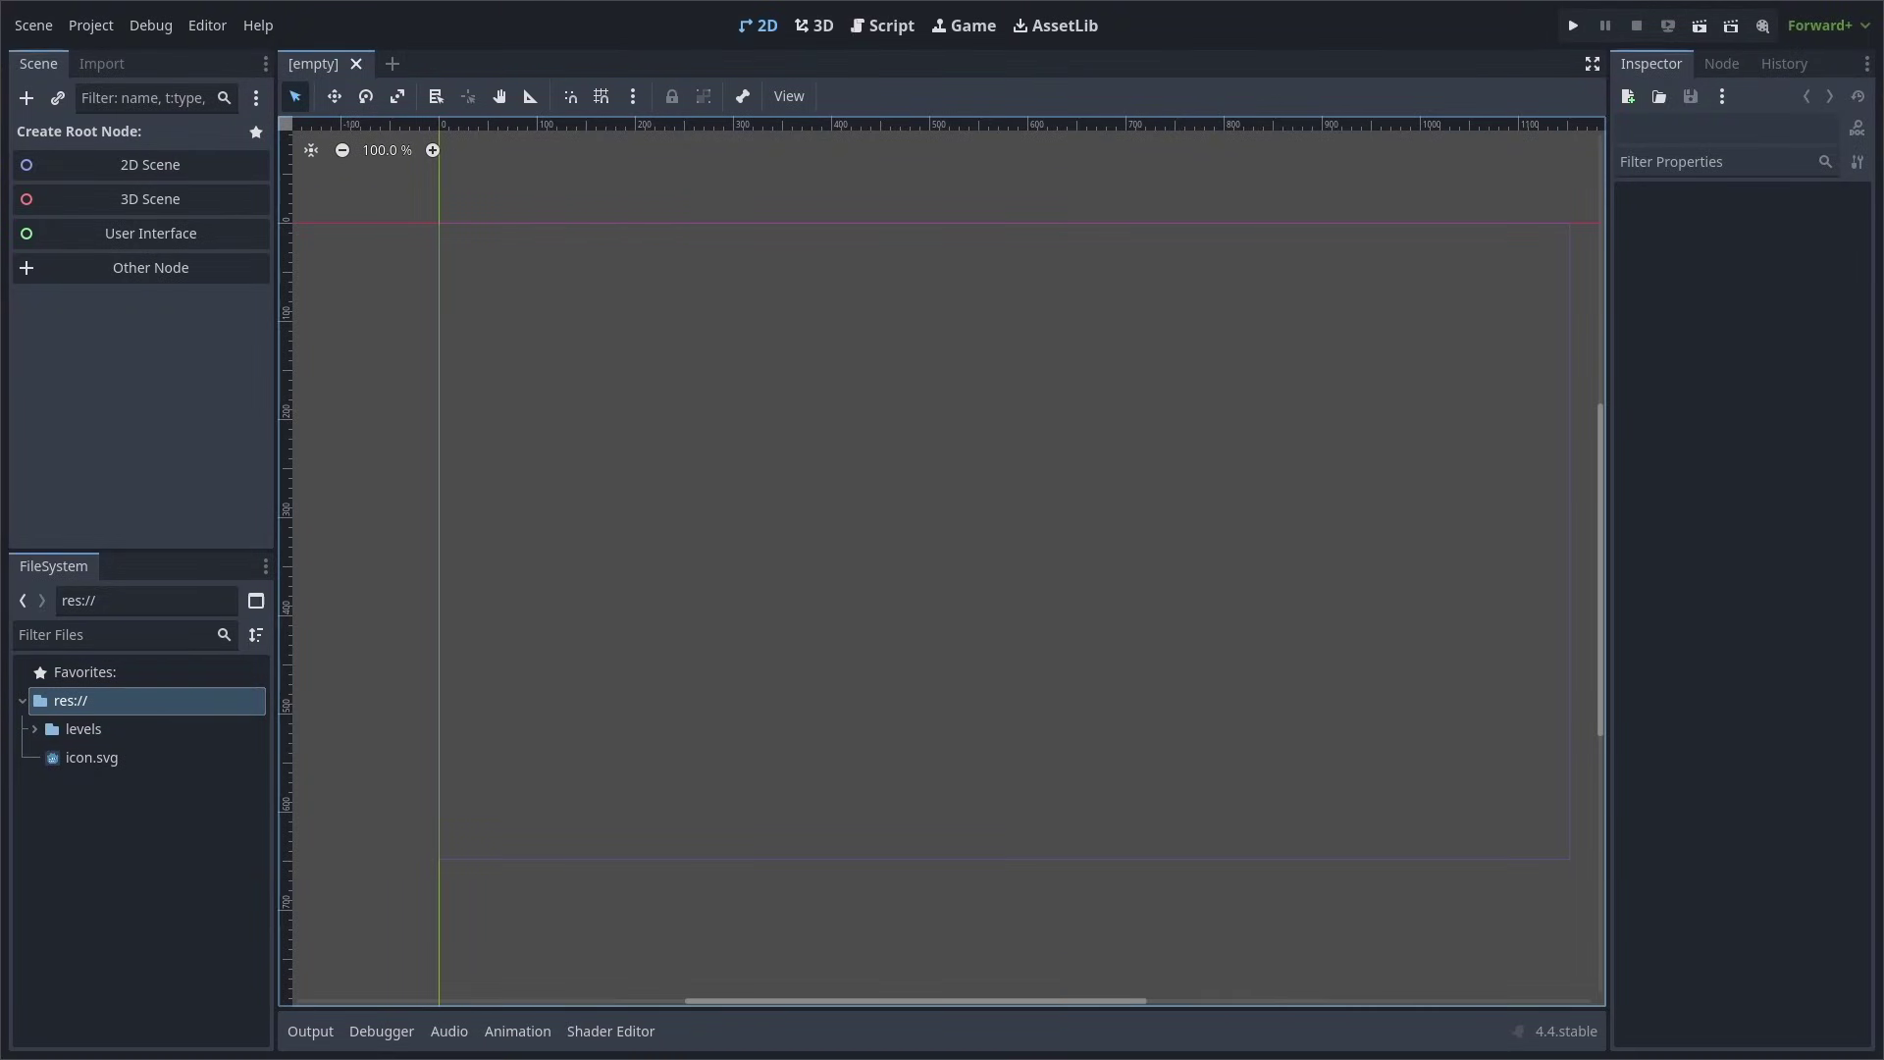
# Set the project's viewport size to 1920 wide by 1080 high in the window display settings
pyautogui.click(92, 25)
pyautogui.click(109, 59)
pyautogui.click(445, 422)
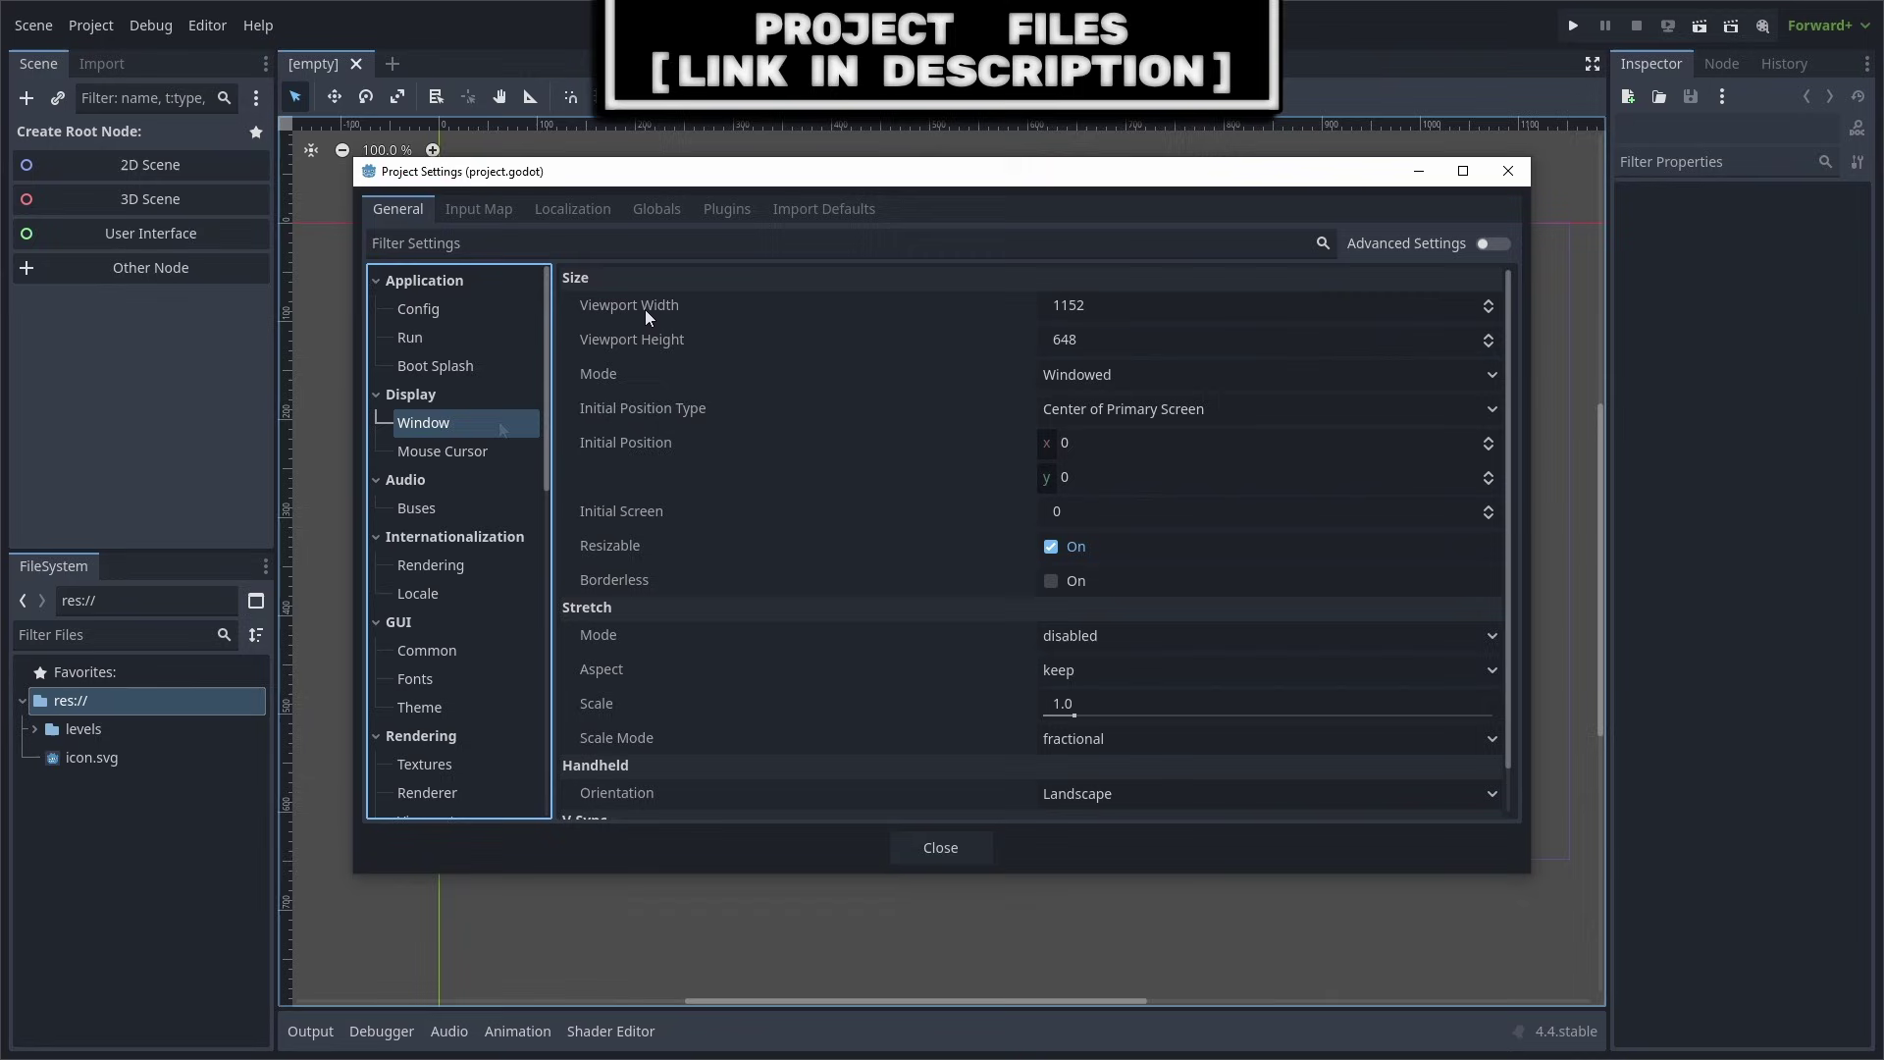
pyautogui.click(1079, 304)
pyautogui.write('19')
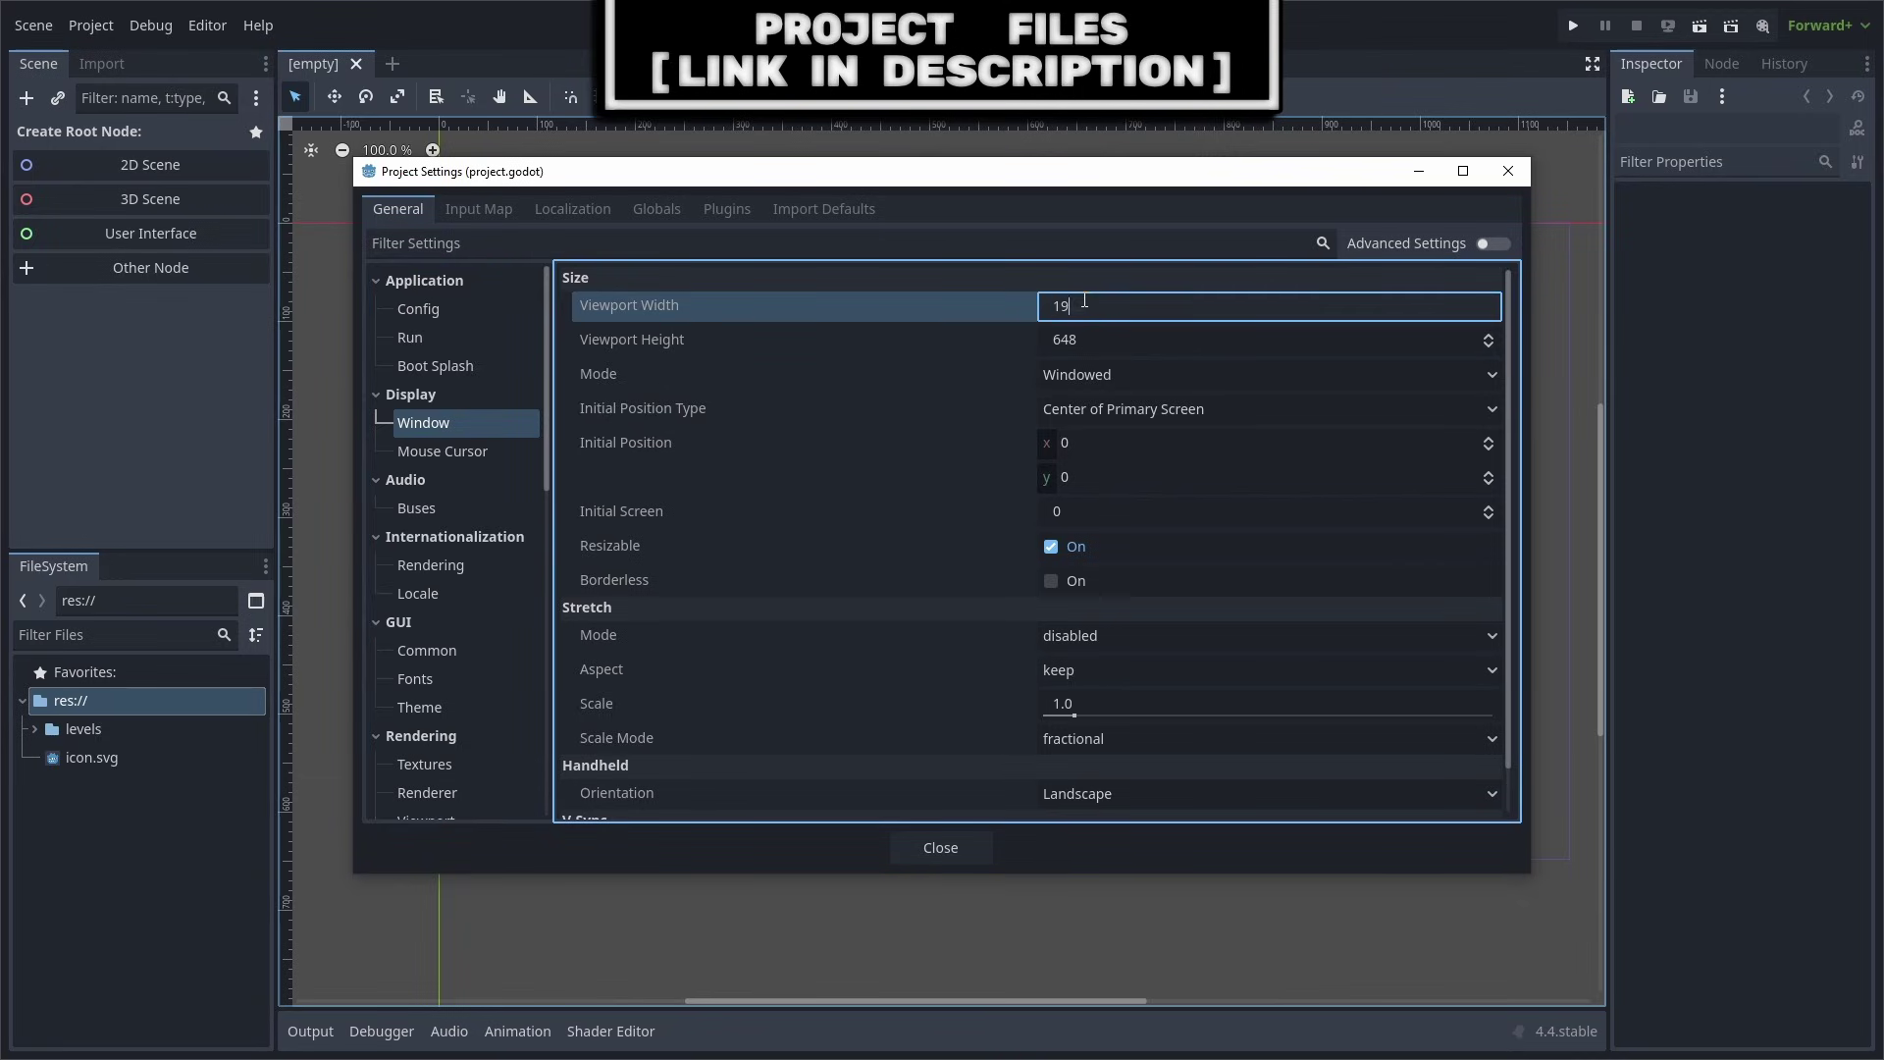
pyautogui.write('20')
pyautogui.press('Tab')
pyautogui.click(957, 314)
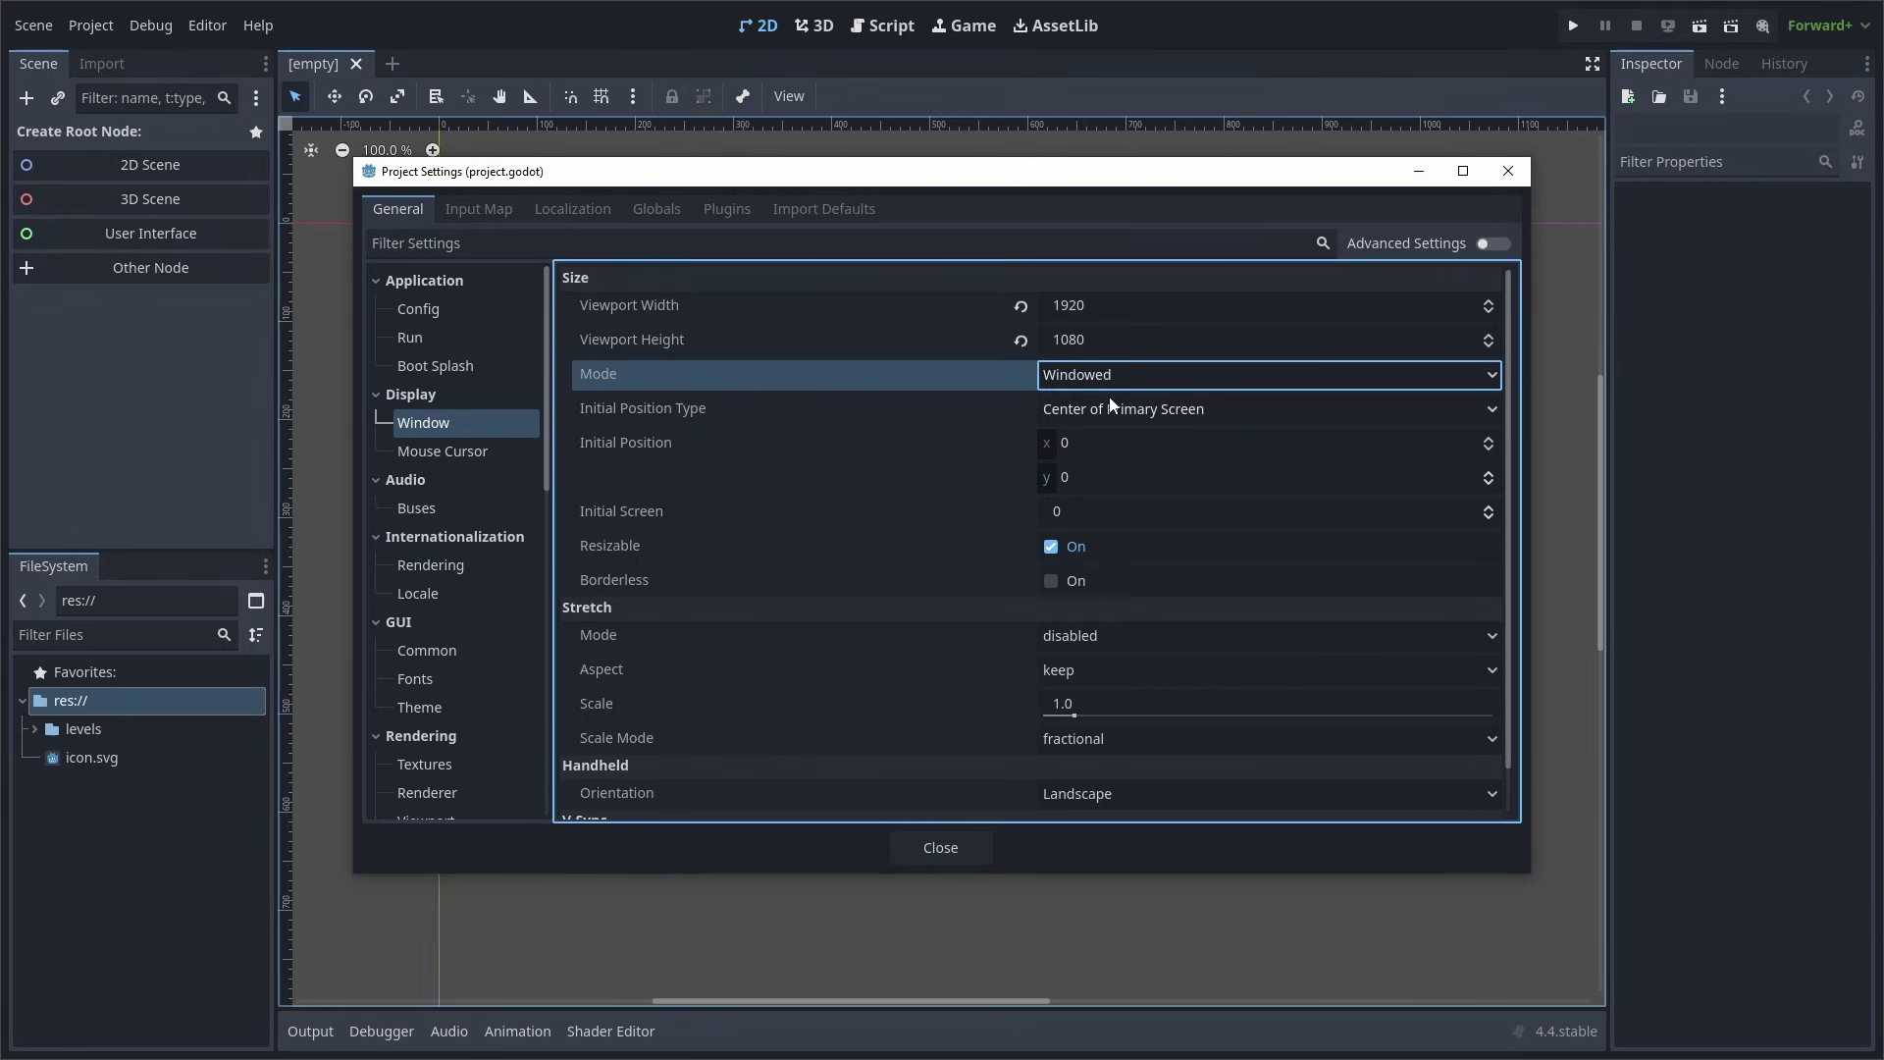
# Set the window mode to Exclusive Fullscreen and the stretch mode to canvas_items
pyautogui.click(1074, 380)
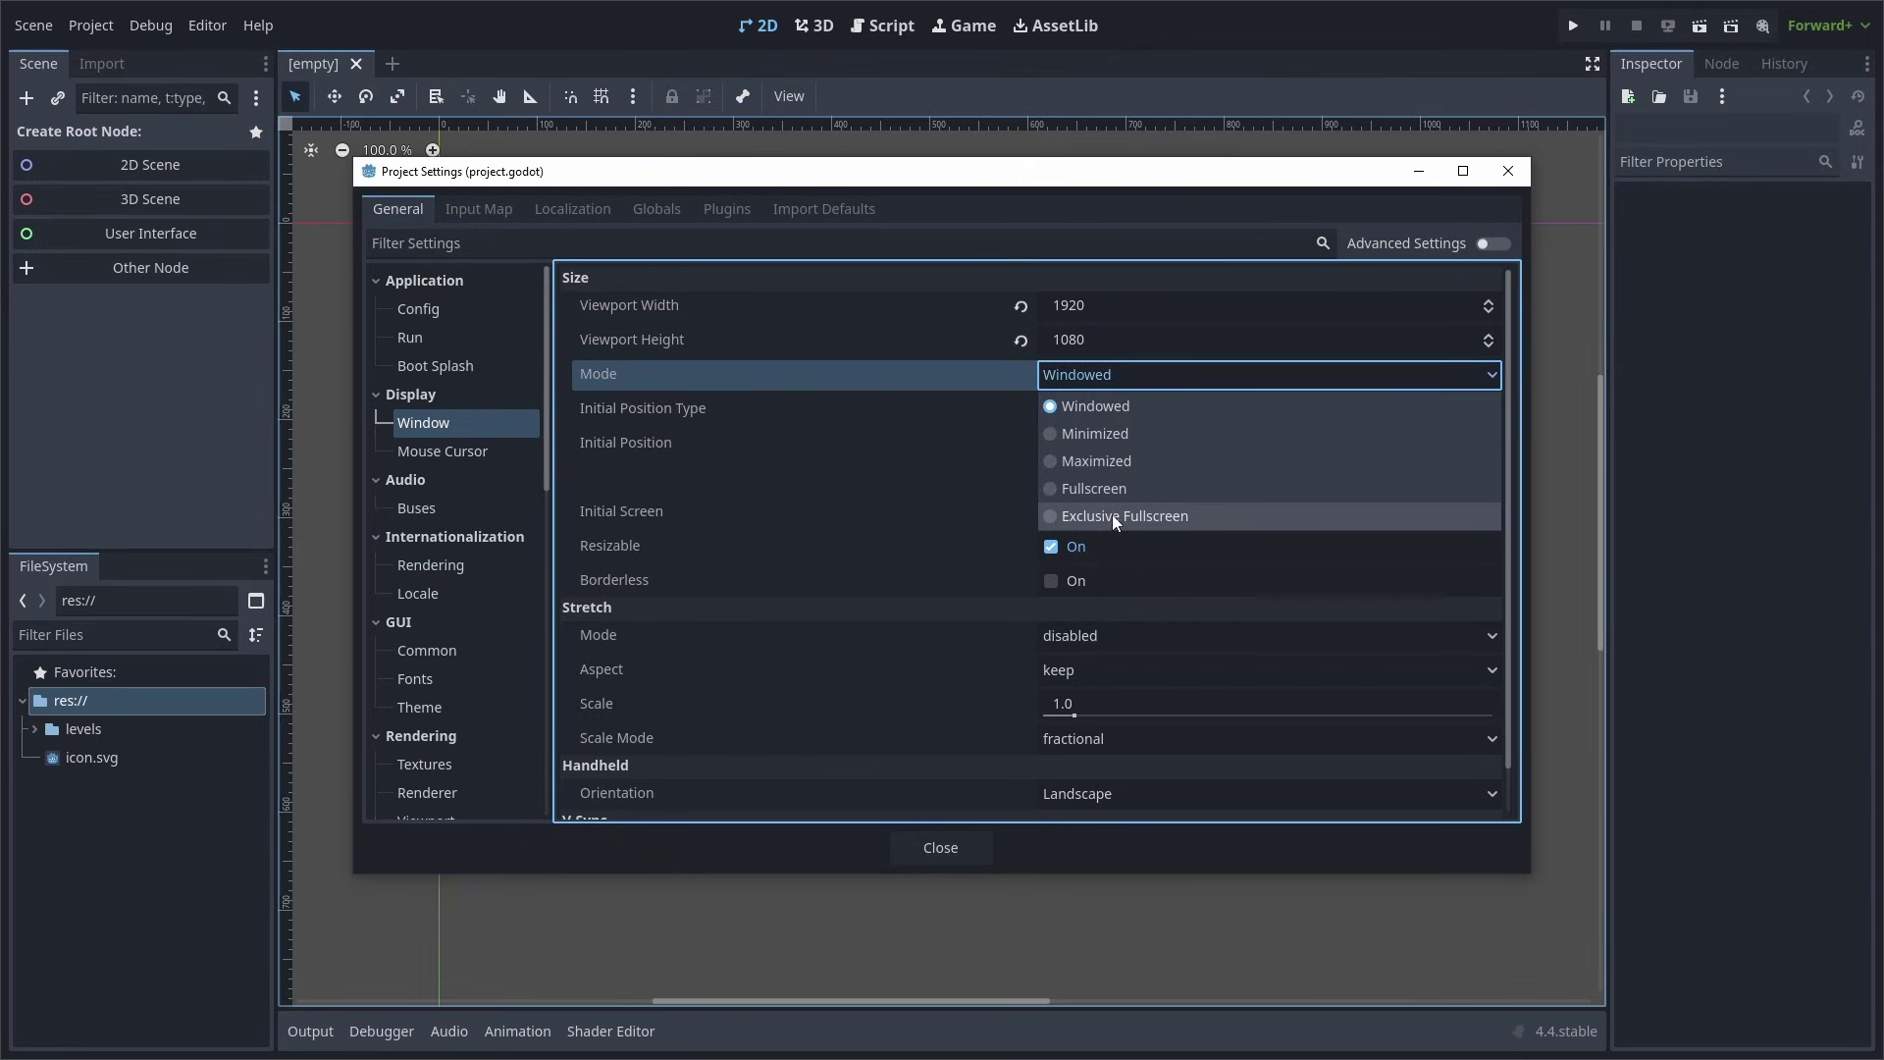
pyautogui.click(1110, 514)
pyautogui.click(1107, 636)
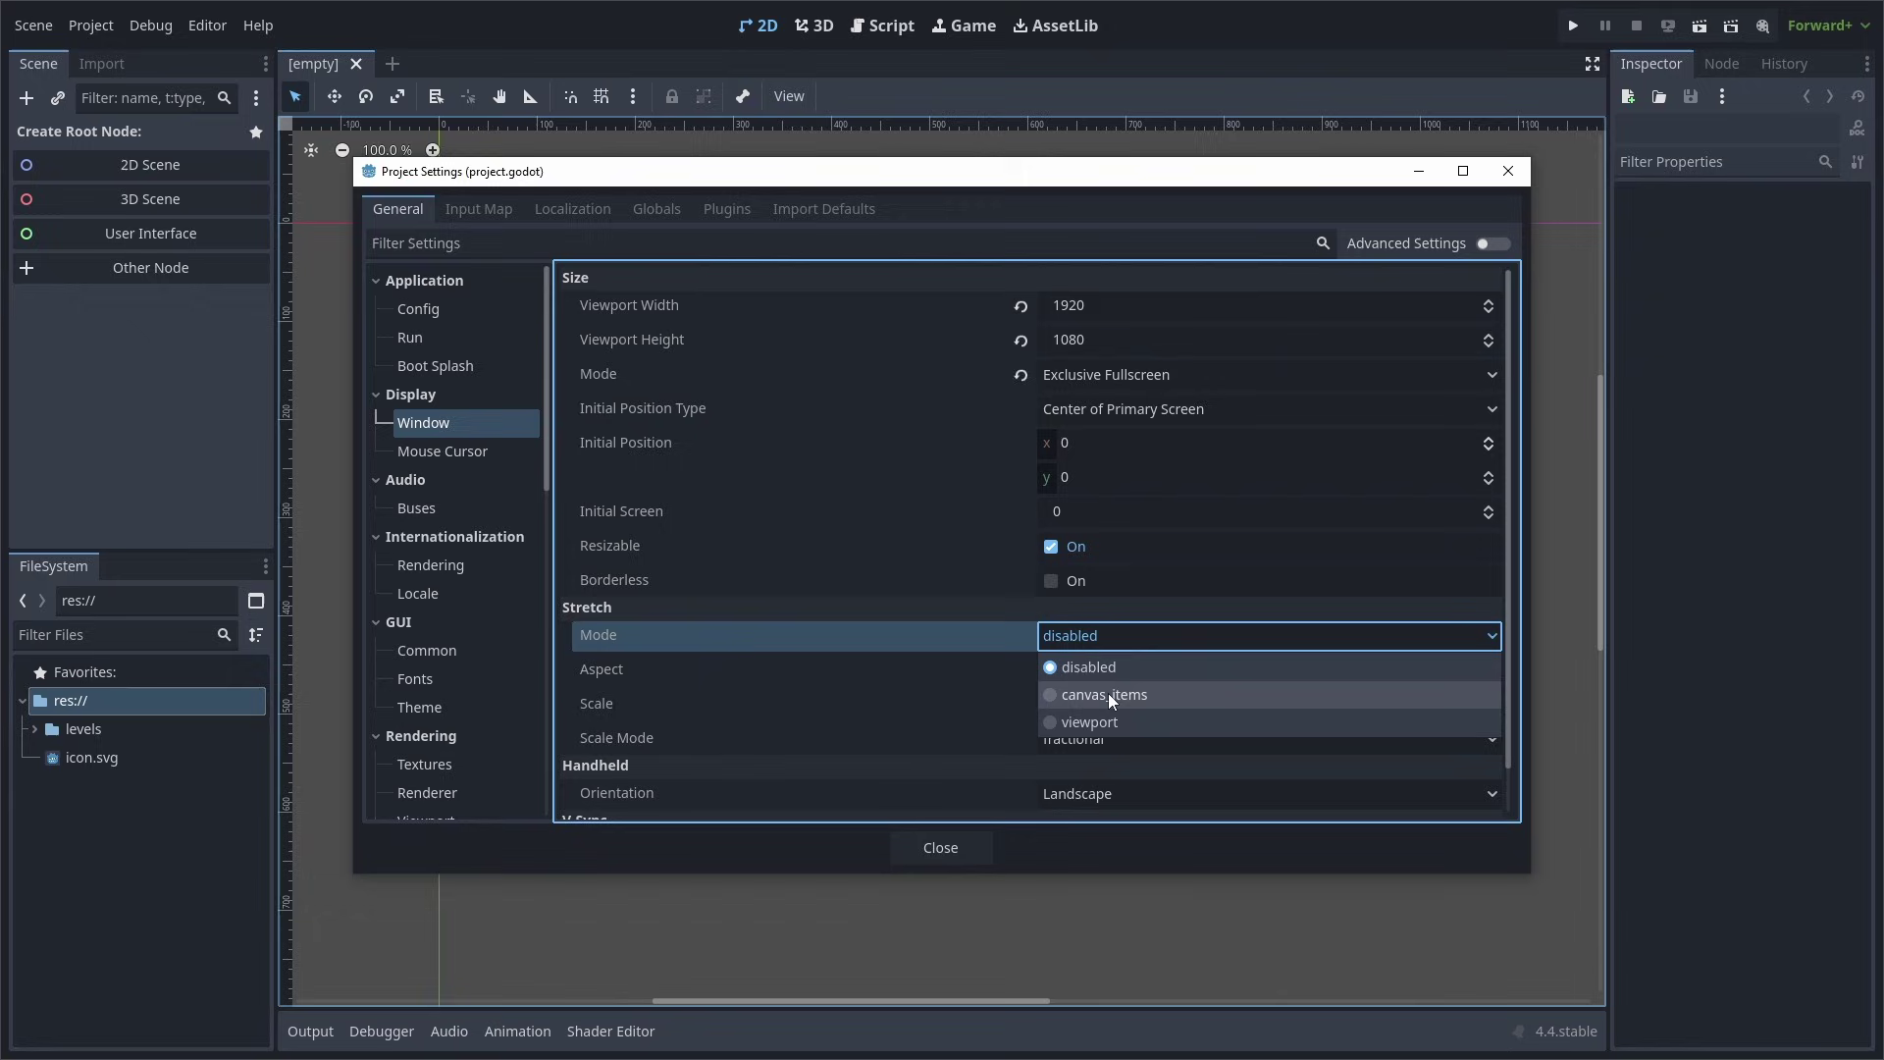
pyautogui.click(1109, 693)
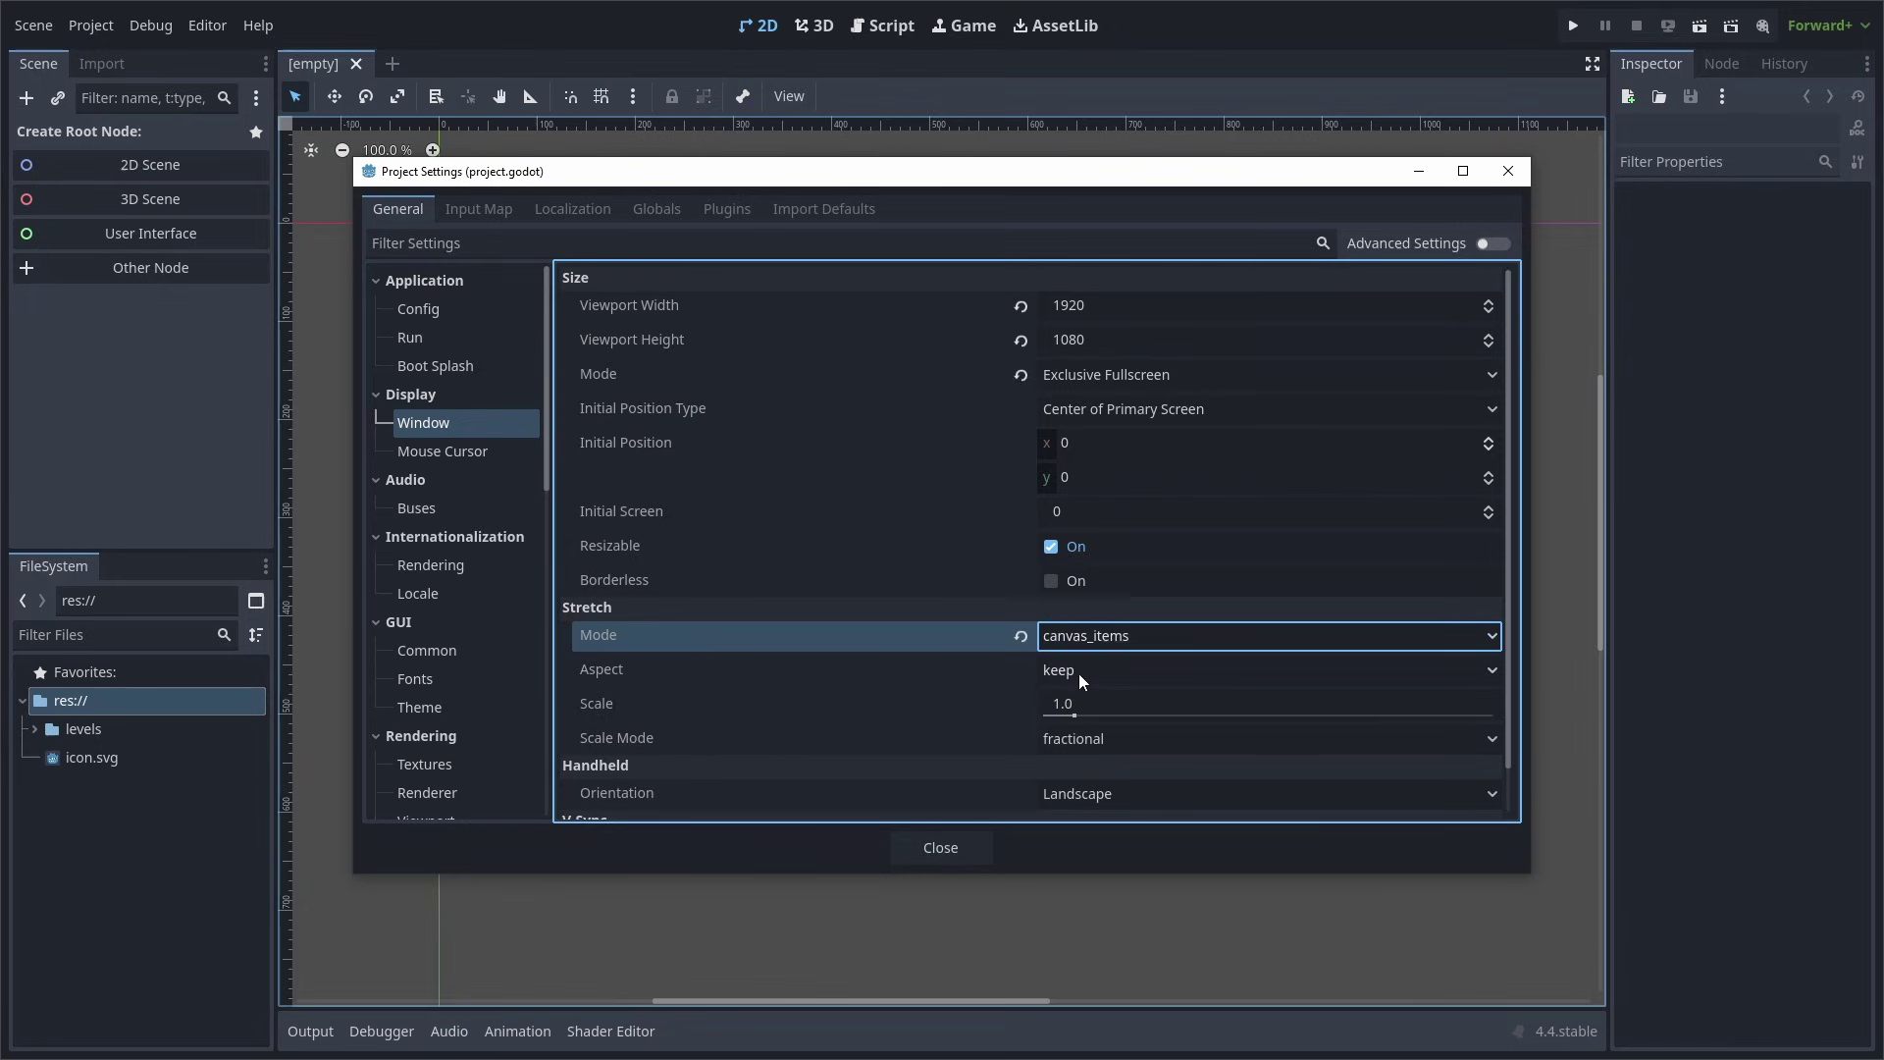
# Review the available stretch mode and aspect options, leave them unchanged, and close the project settings
pyautogui.click(1087, 673)
pyautogui.click(1087, 636)
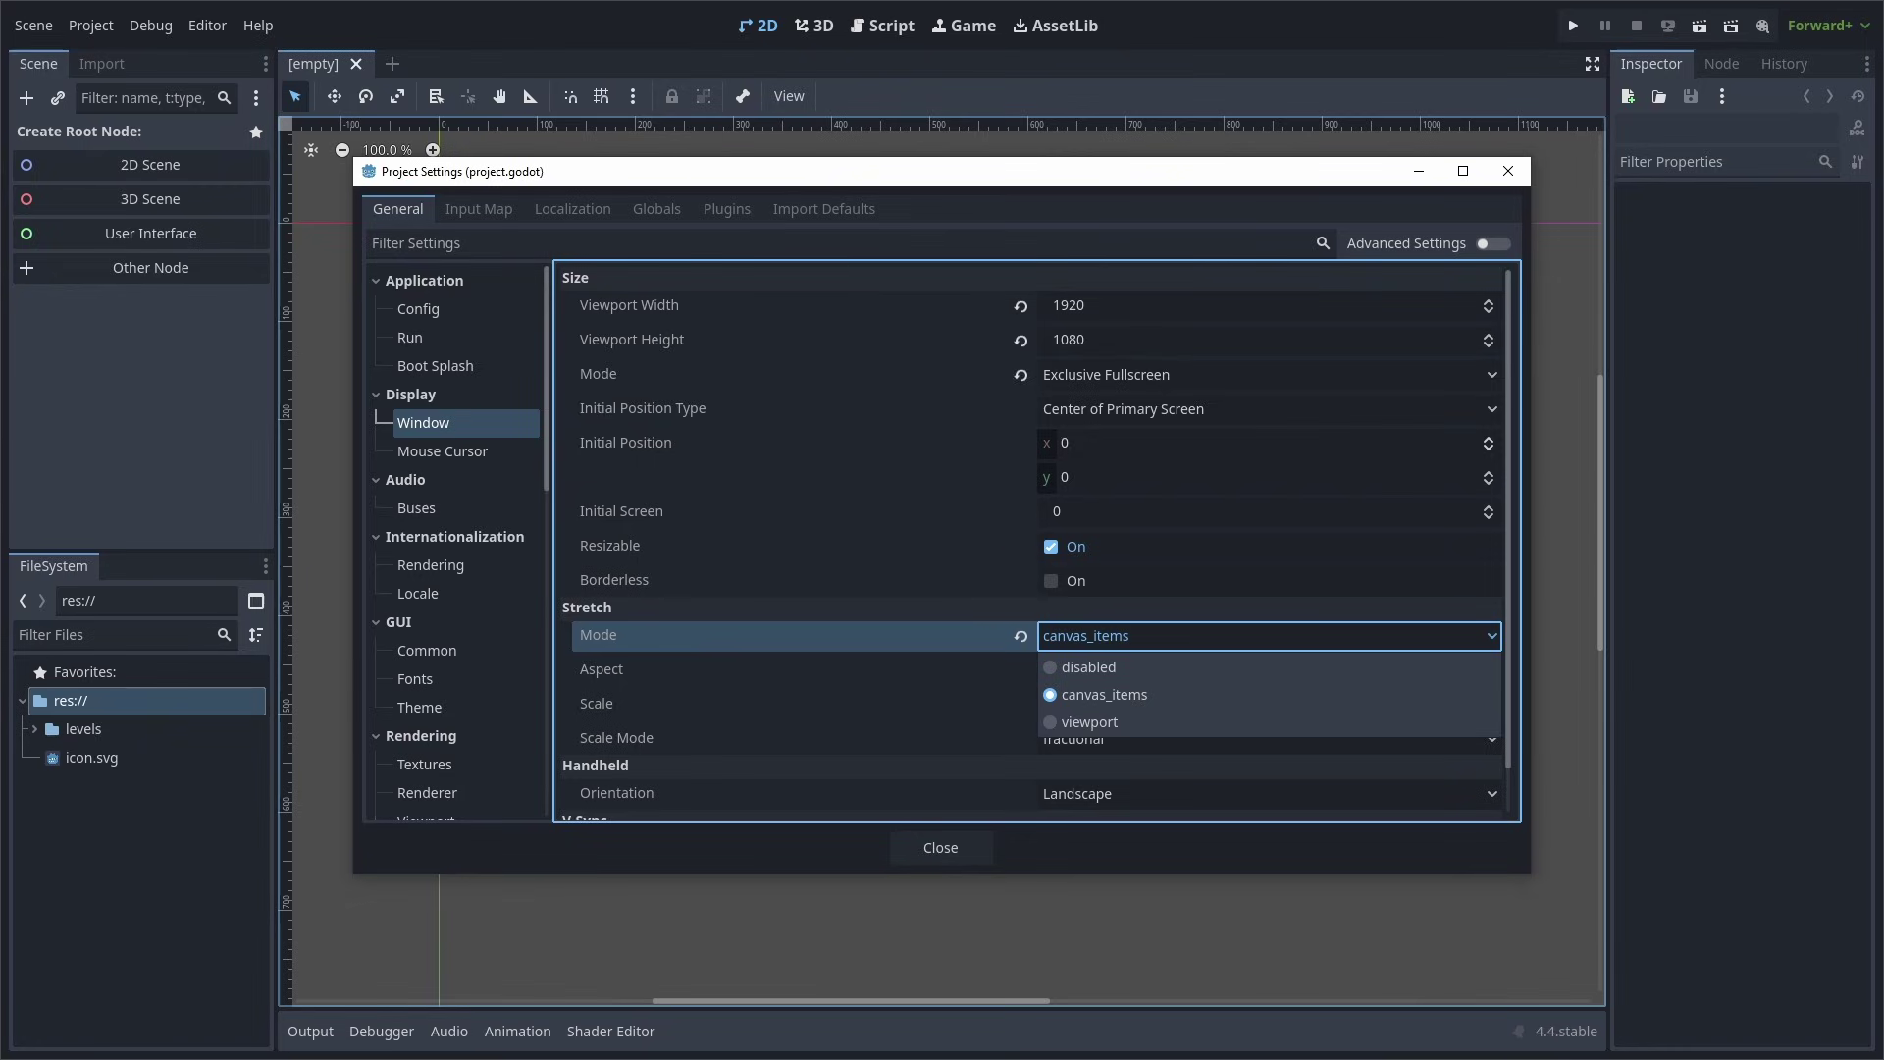
pyautogui.press('Return')
pyautogui.press('Down')
pyautogui.press('Return')
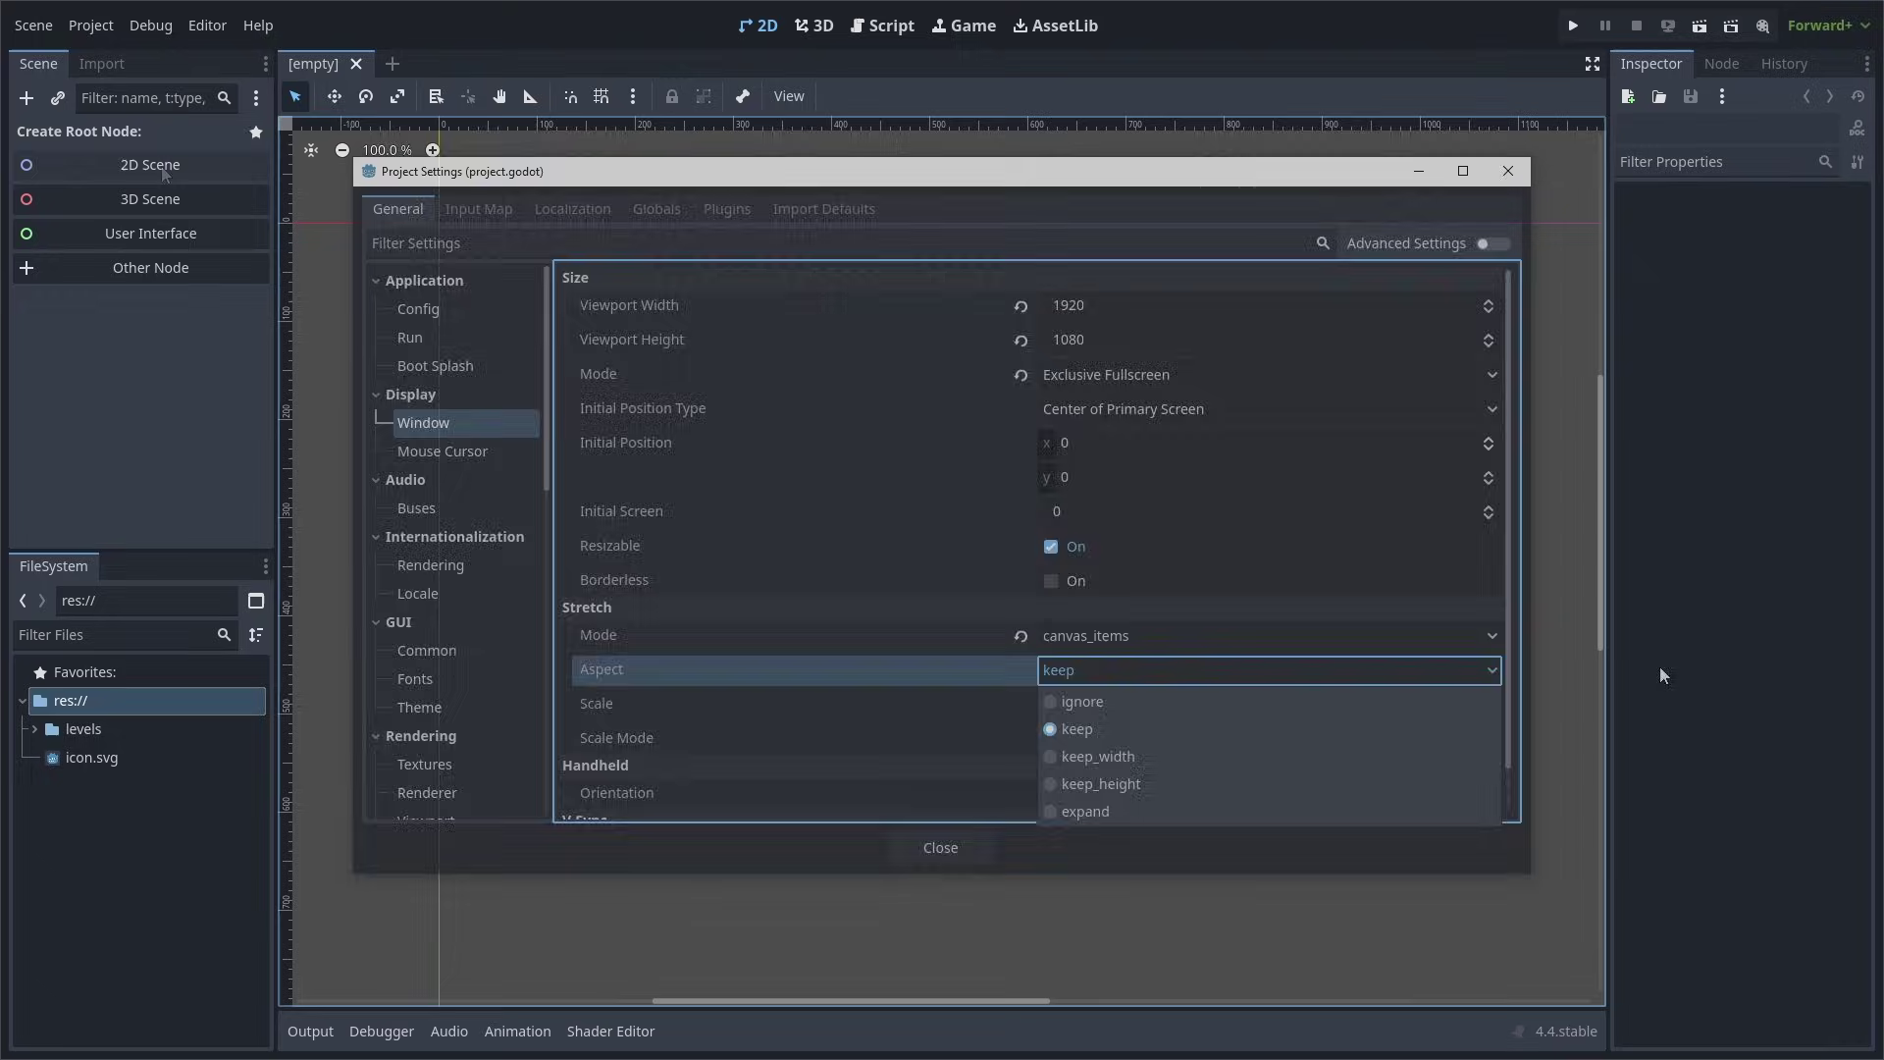
pyautogui.press('Escape')
pyautogui.press('Escape')
# Create a 2D scene root node and rename it MainMenu
pyautogui.click(233, 169)
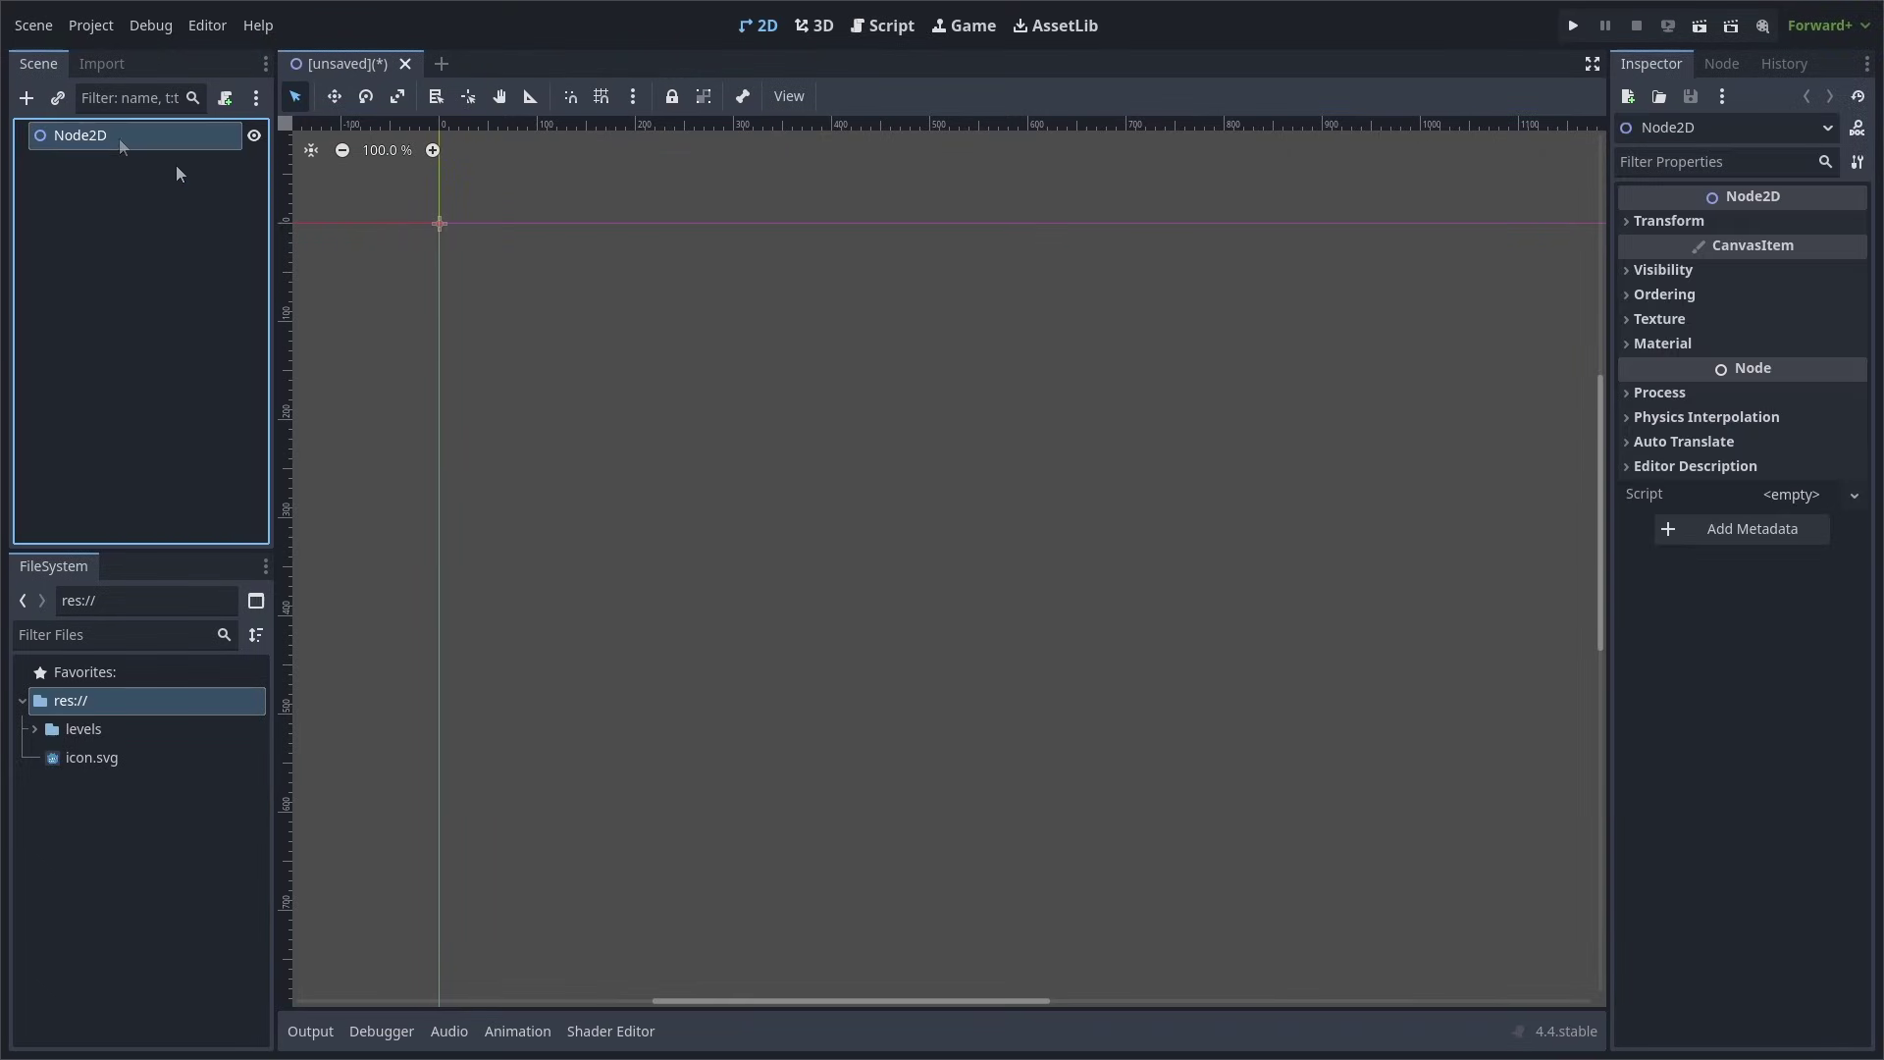
pyautogui.rightClick(120, 140)
pyautogui.click(183, 344)
pyautogui.write('MainMenu')
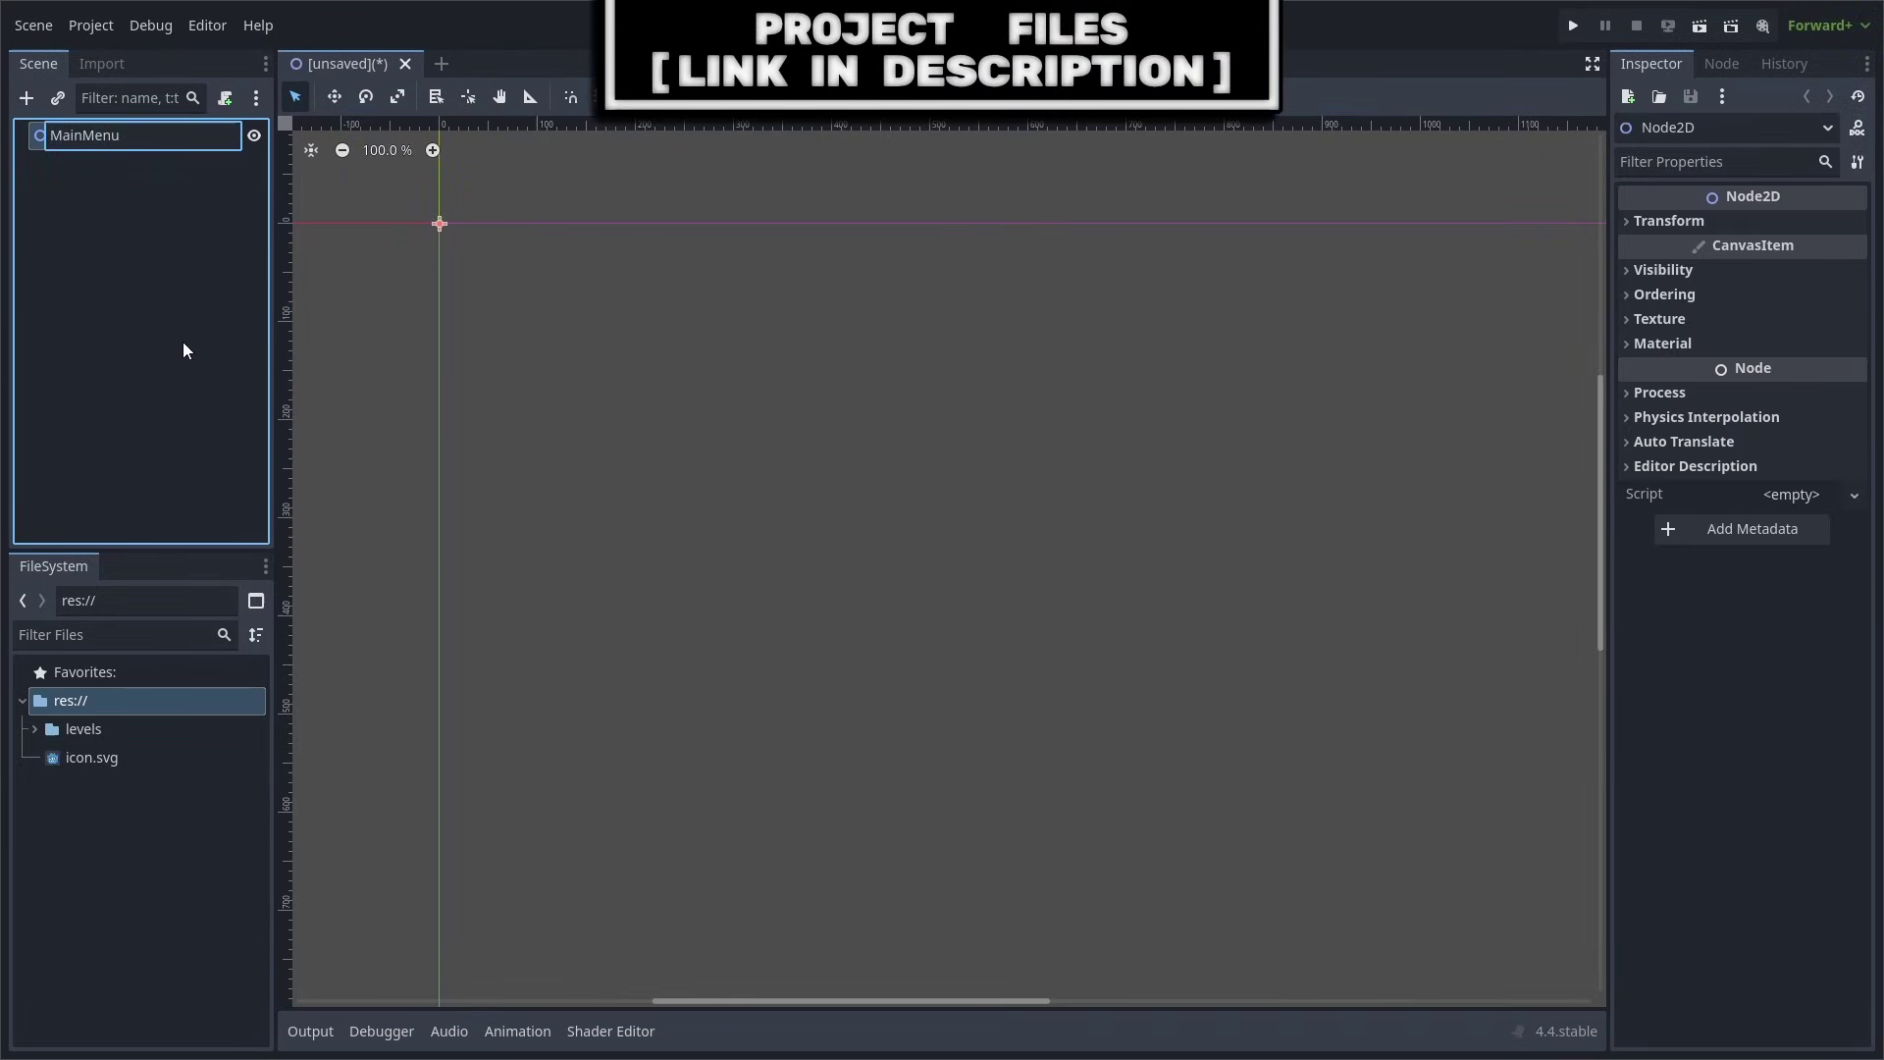
pyautogui.press('Return')
# Save the scene as main_menu.tscn in the levels folder
pyautogui.click(33, 24)
pyautogui.click(66, 202)
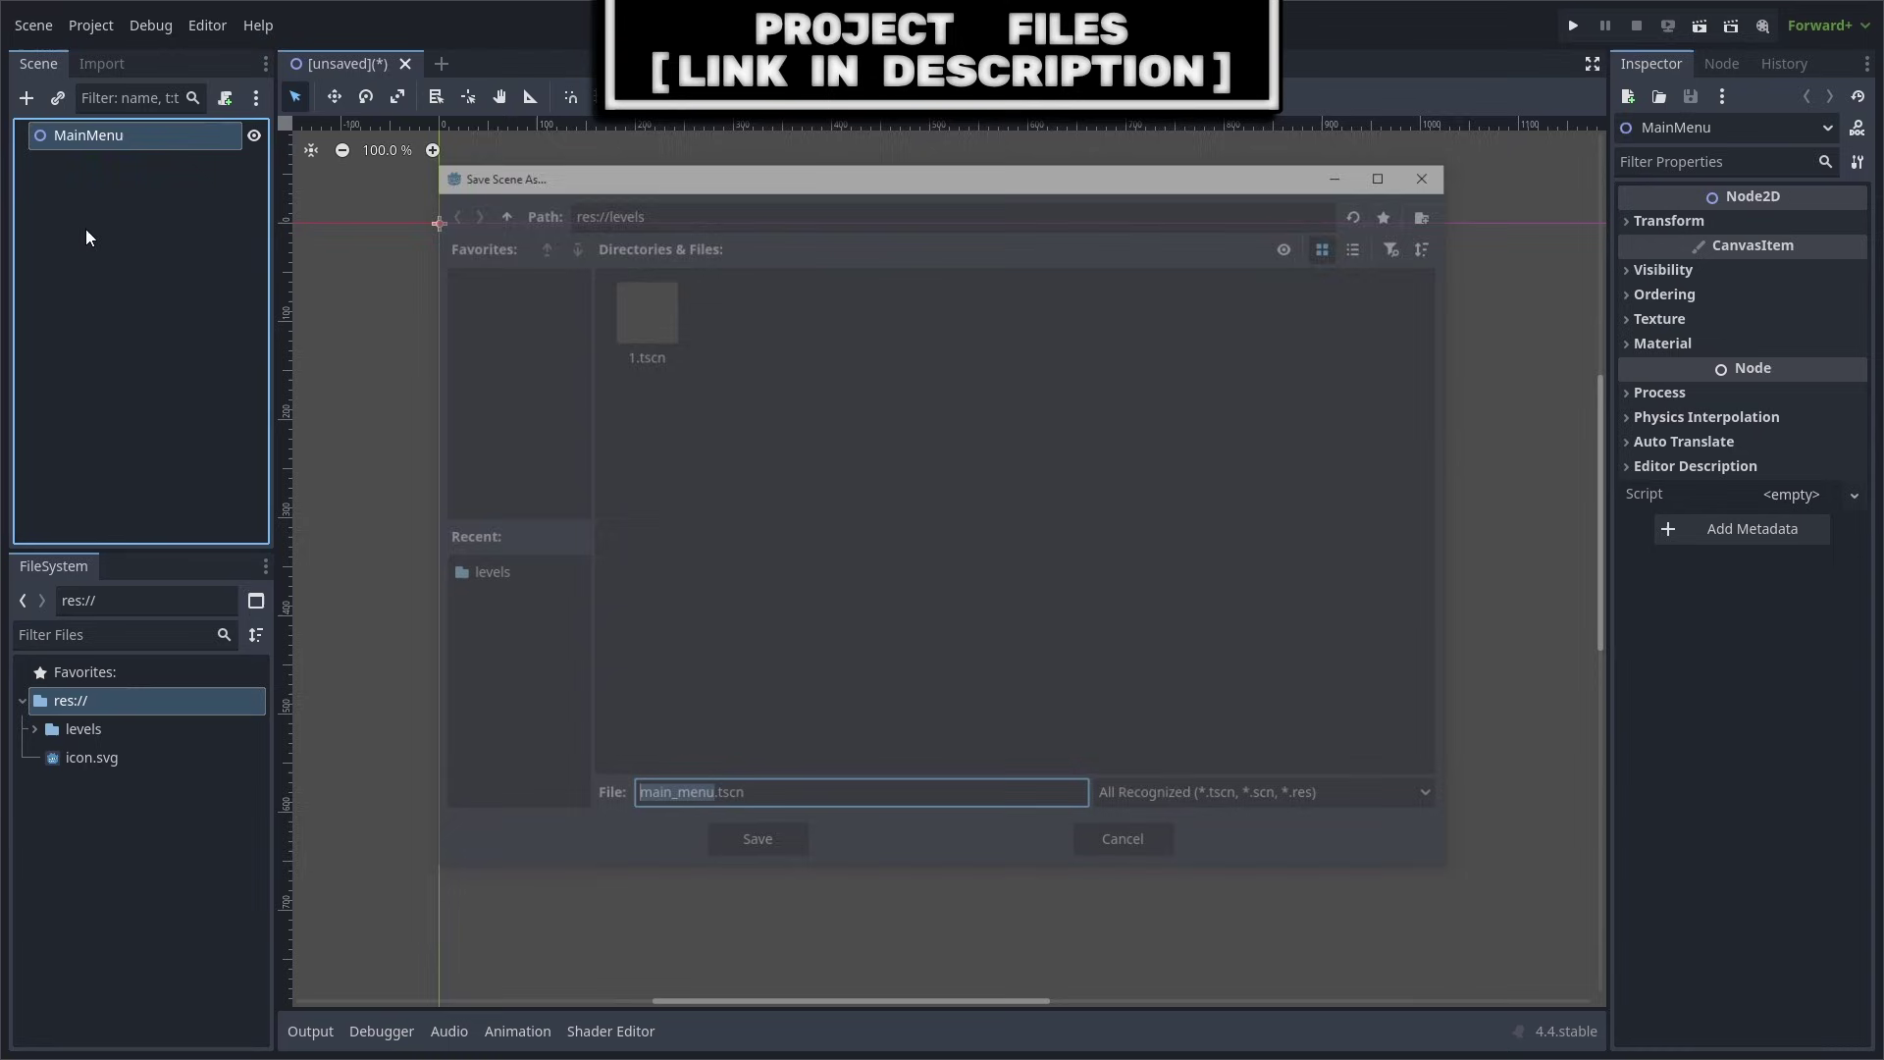
pyautogui.click(752, 845)
# Add a Label node under MainMenu and rename it Title
pyautogui.click(28, 98)
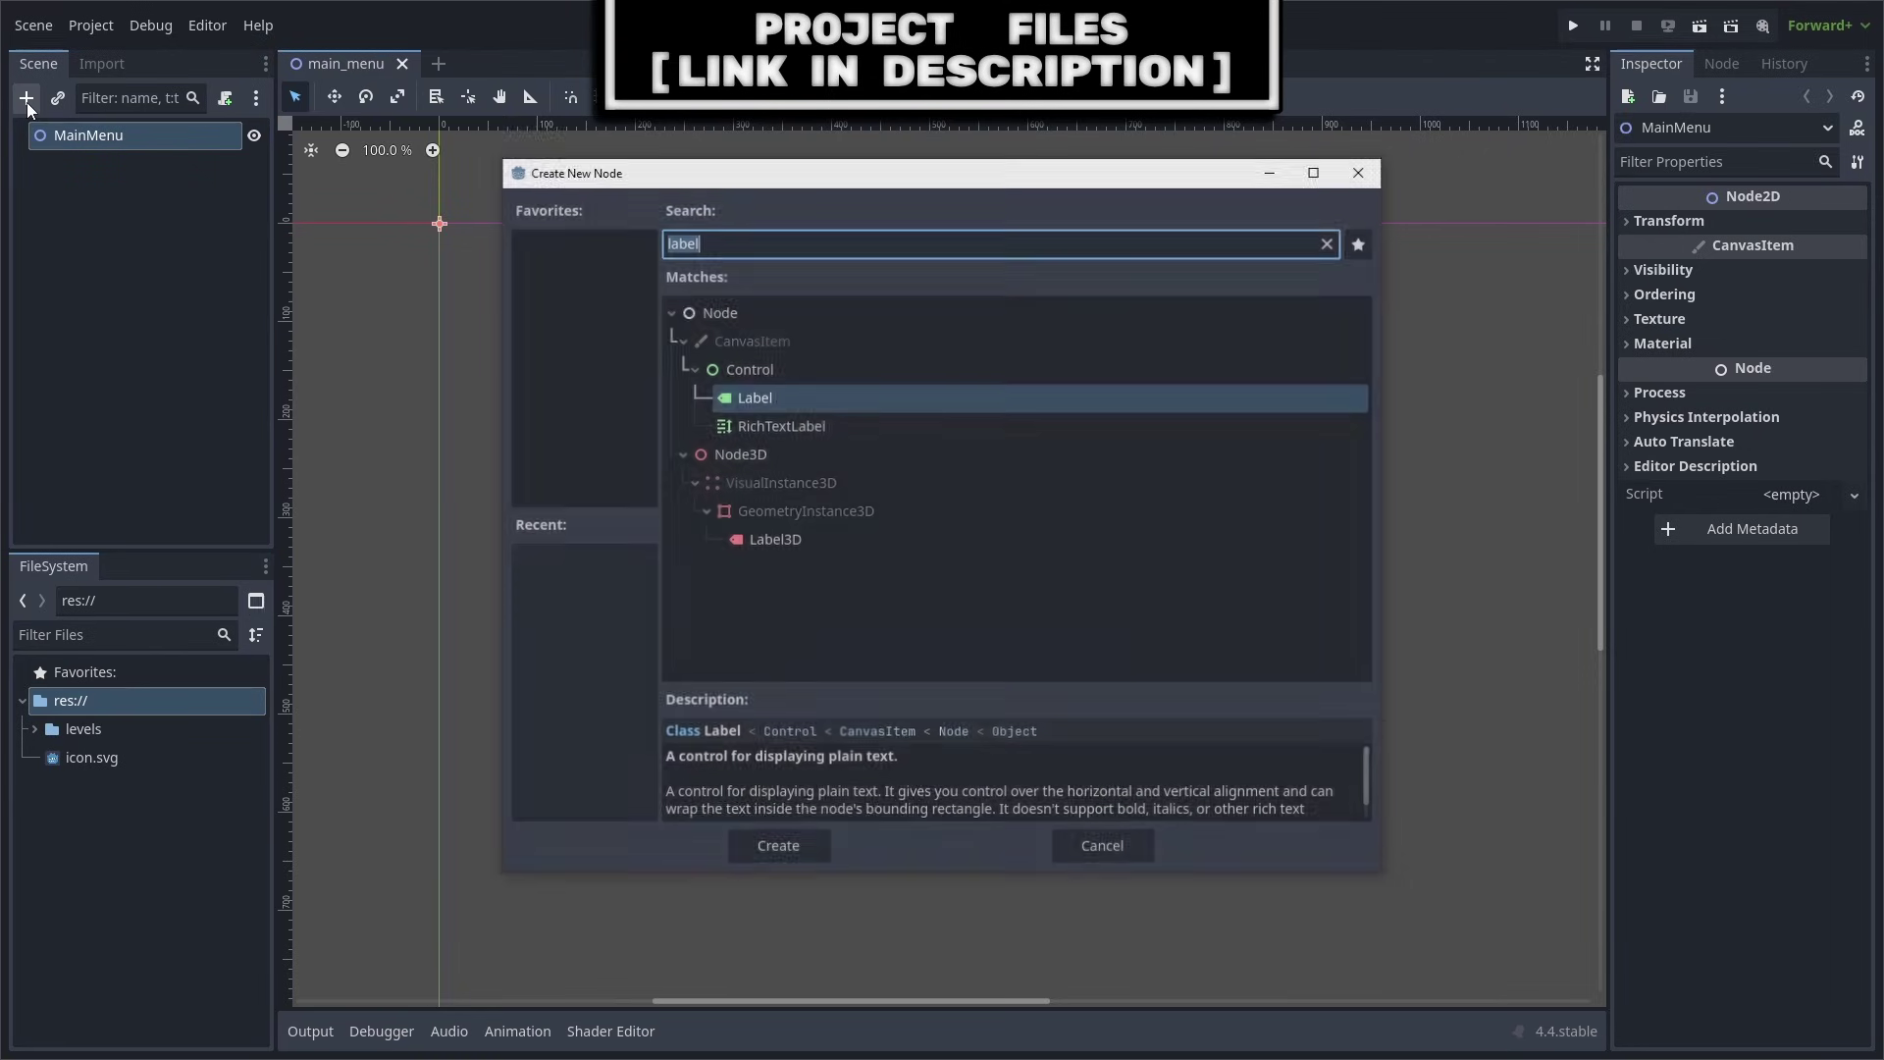
pyautogui.click(775, 841)
pyautogui.rightClick(100, 162)
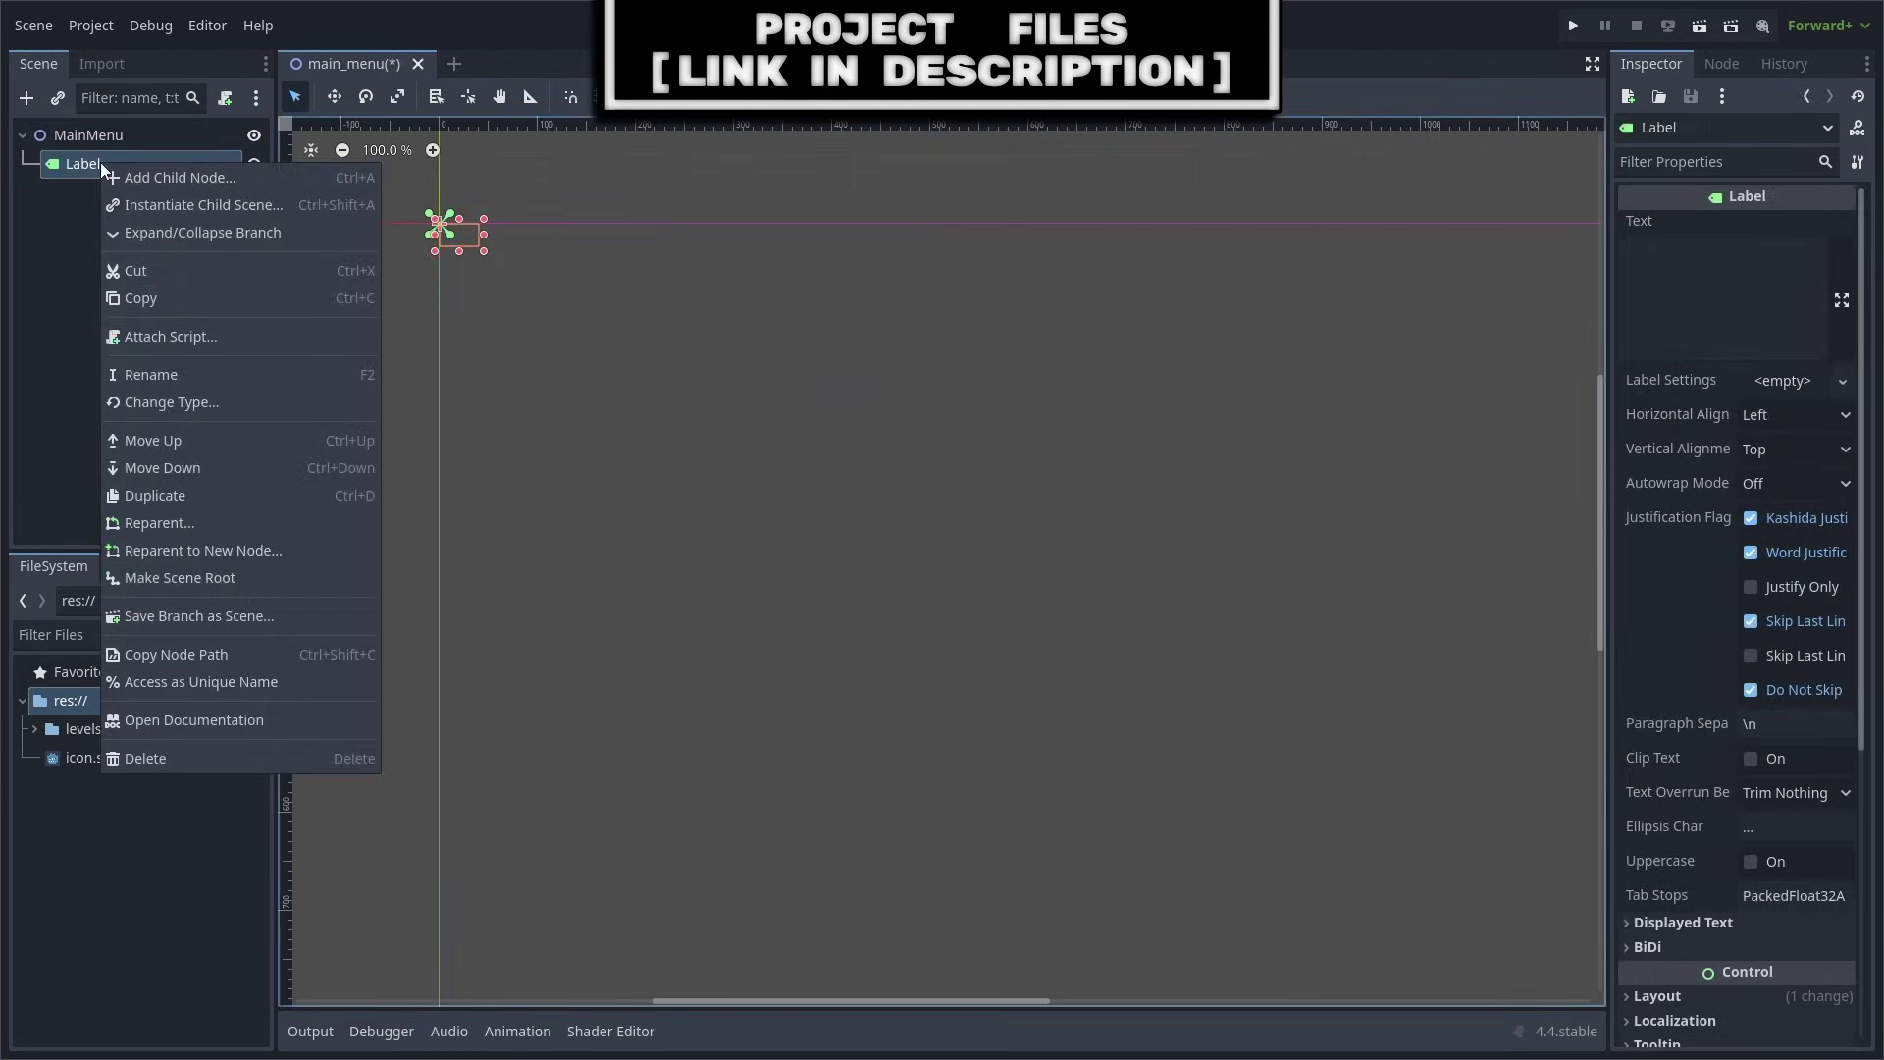
pyautogui.click(157, 379)
pyautogui.write('Title')
pyautogui.press('Return')
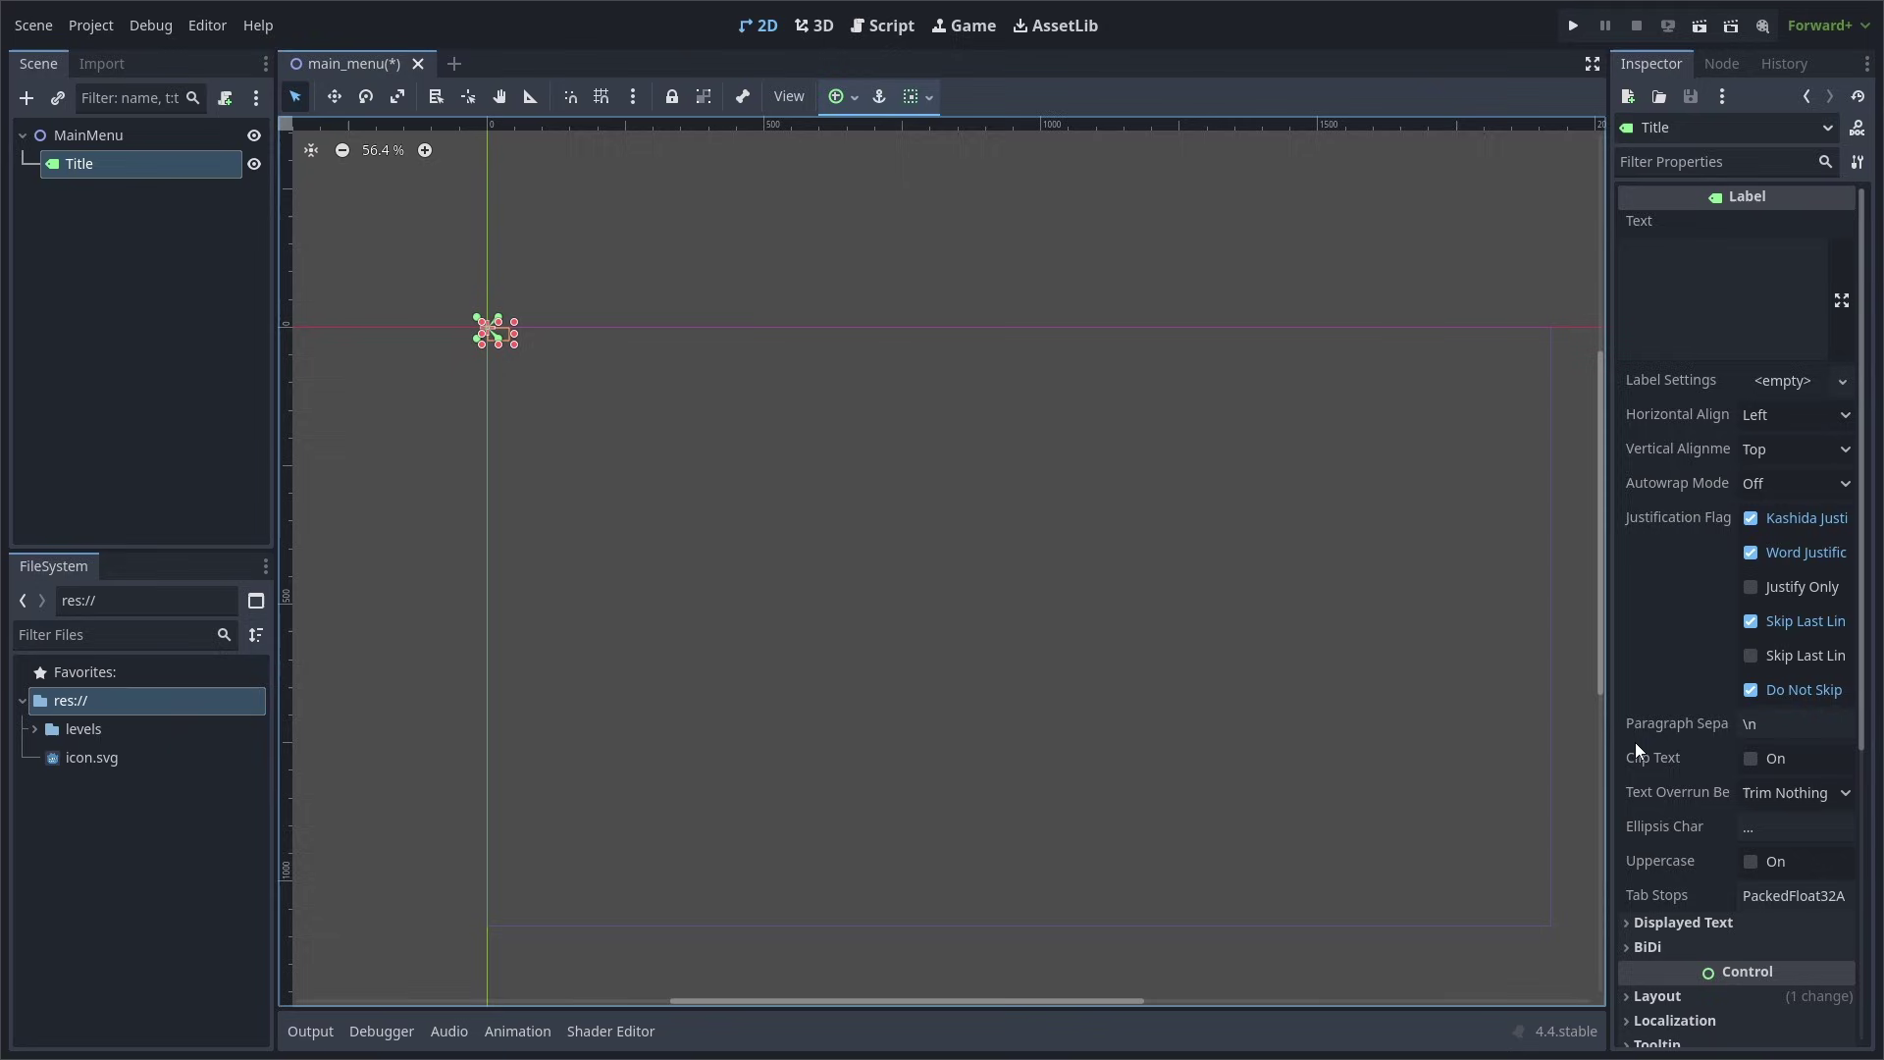
# Set the Title label's layout transform size to 1920 by 500 px
pyautogui.scroll(-5, 1710, 849)
pyautogui.click(1656, 569)
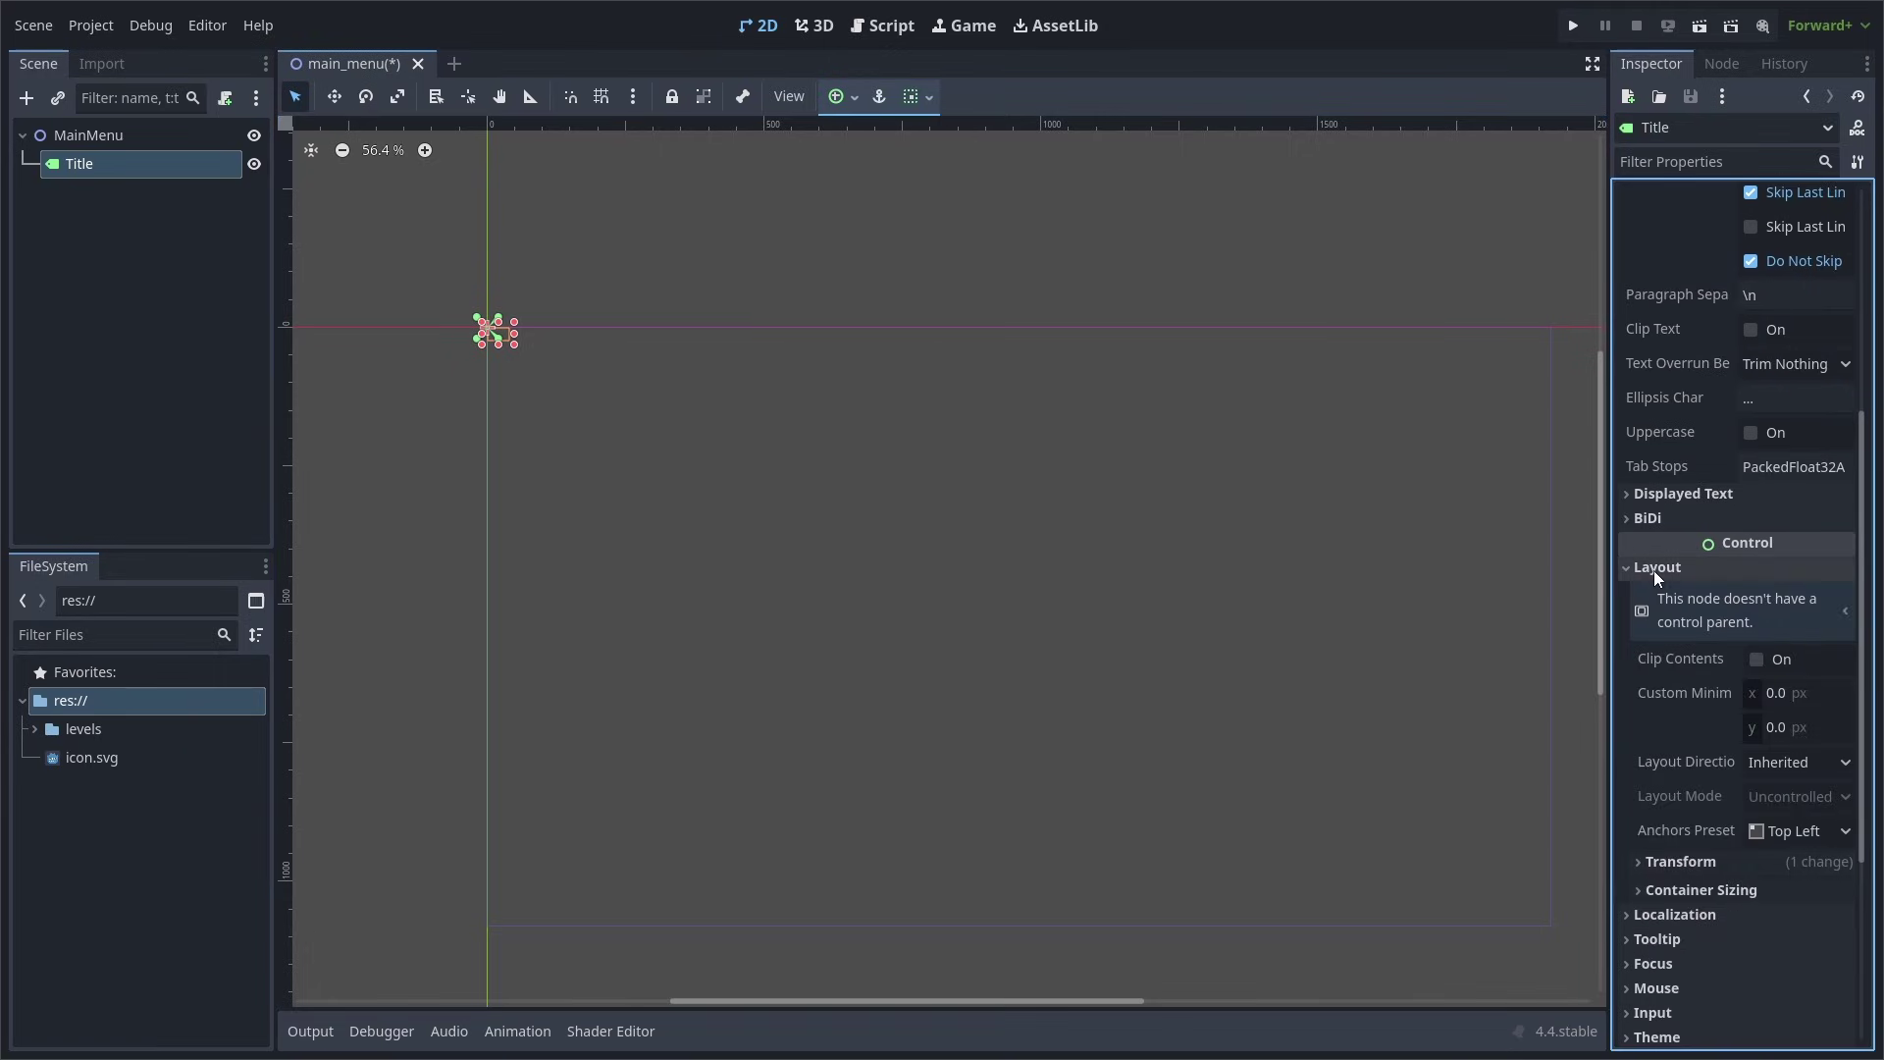
pyautogui.click(1686, 861)
pyautogui.scroll(-3, 1686, 862)
pyautogui.click(1814, 675)
pyautogui.write('1920')
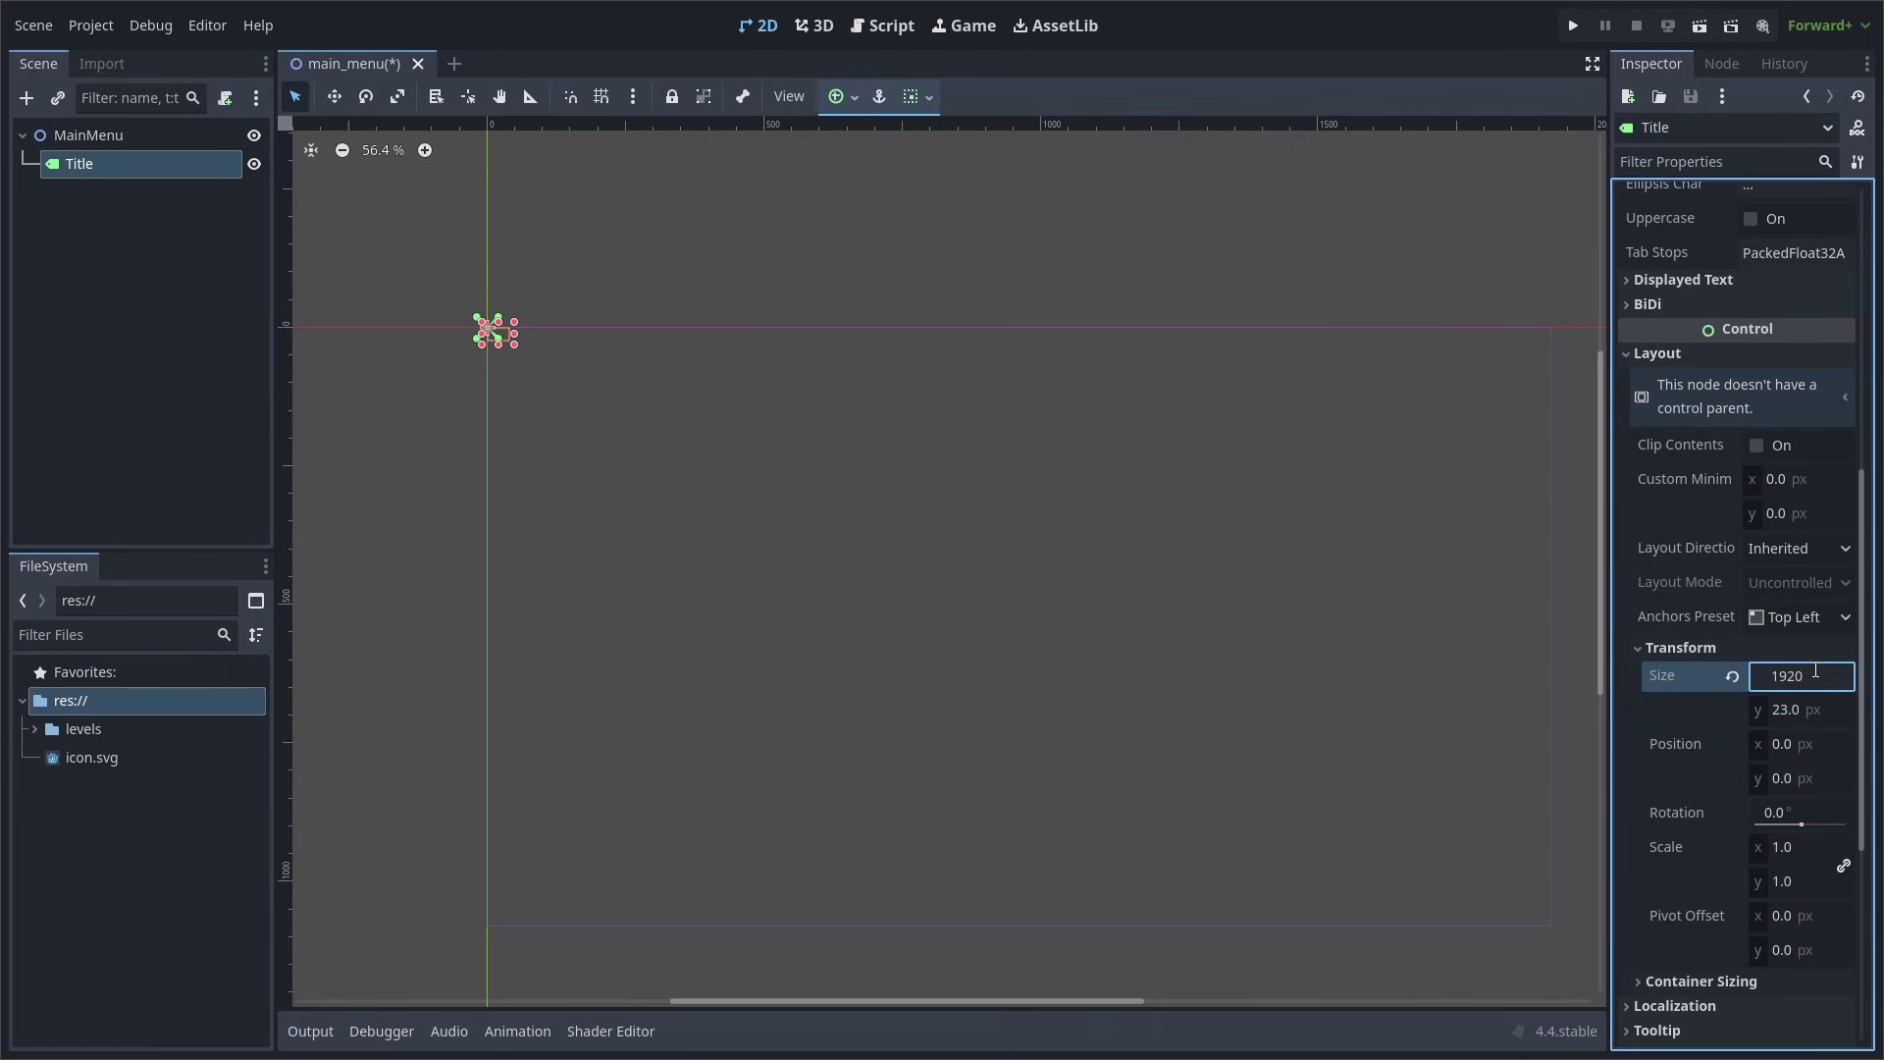
pyautogui.press('Tab')
pyautogui.write('500')
pyautogui.press('Return')
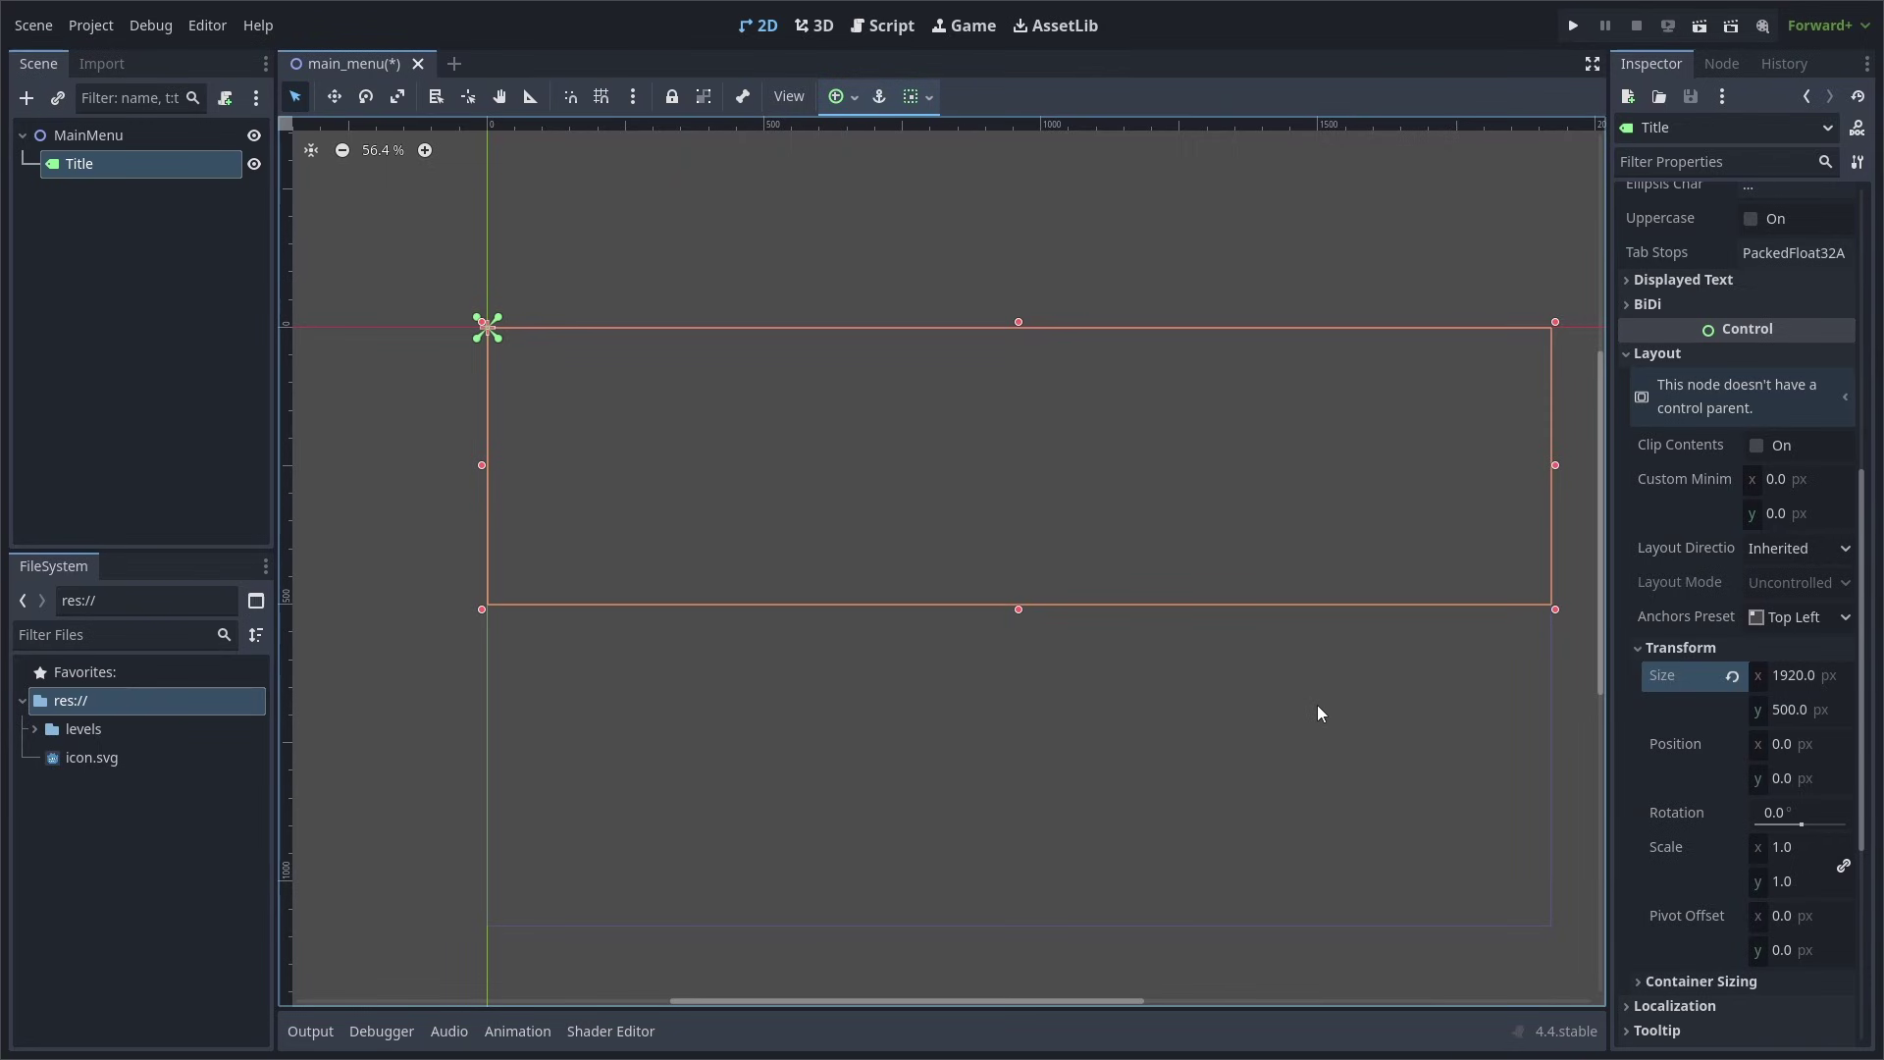
# Enter "Game Name" as the Title label's text and center it horizontally and vertically
pyautogui.scroll(5, 1658, 554)
pyautogui.click(1642, 308)
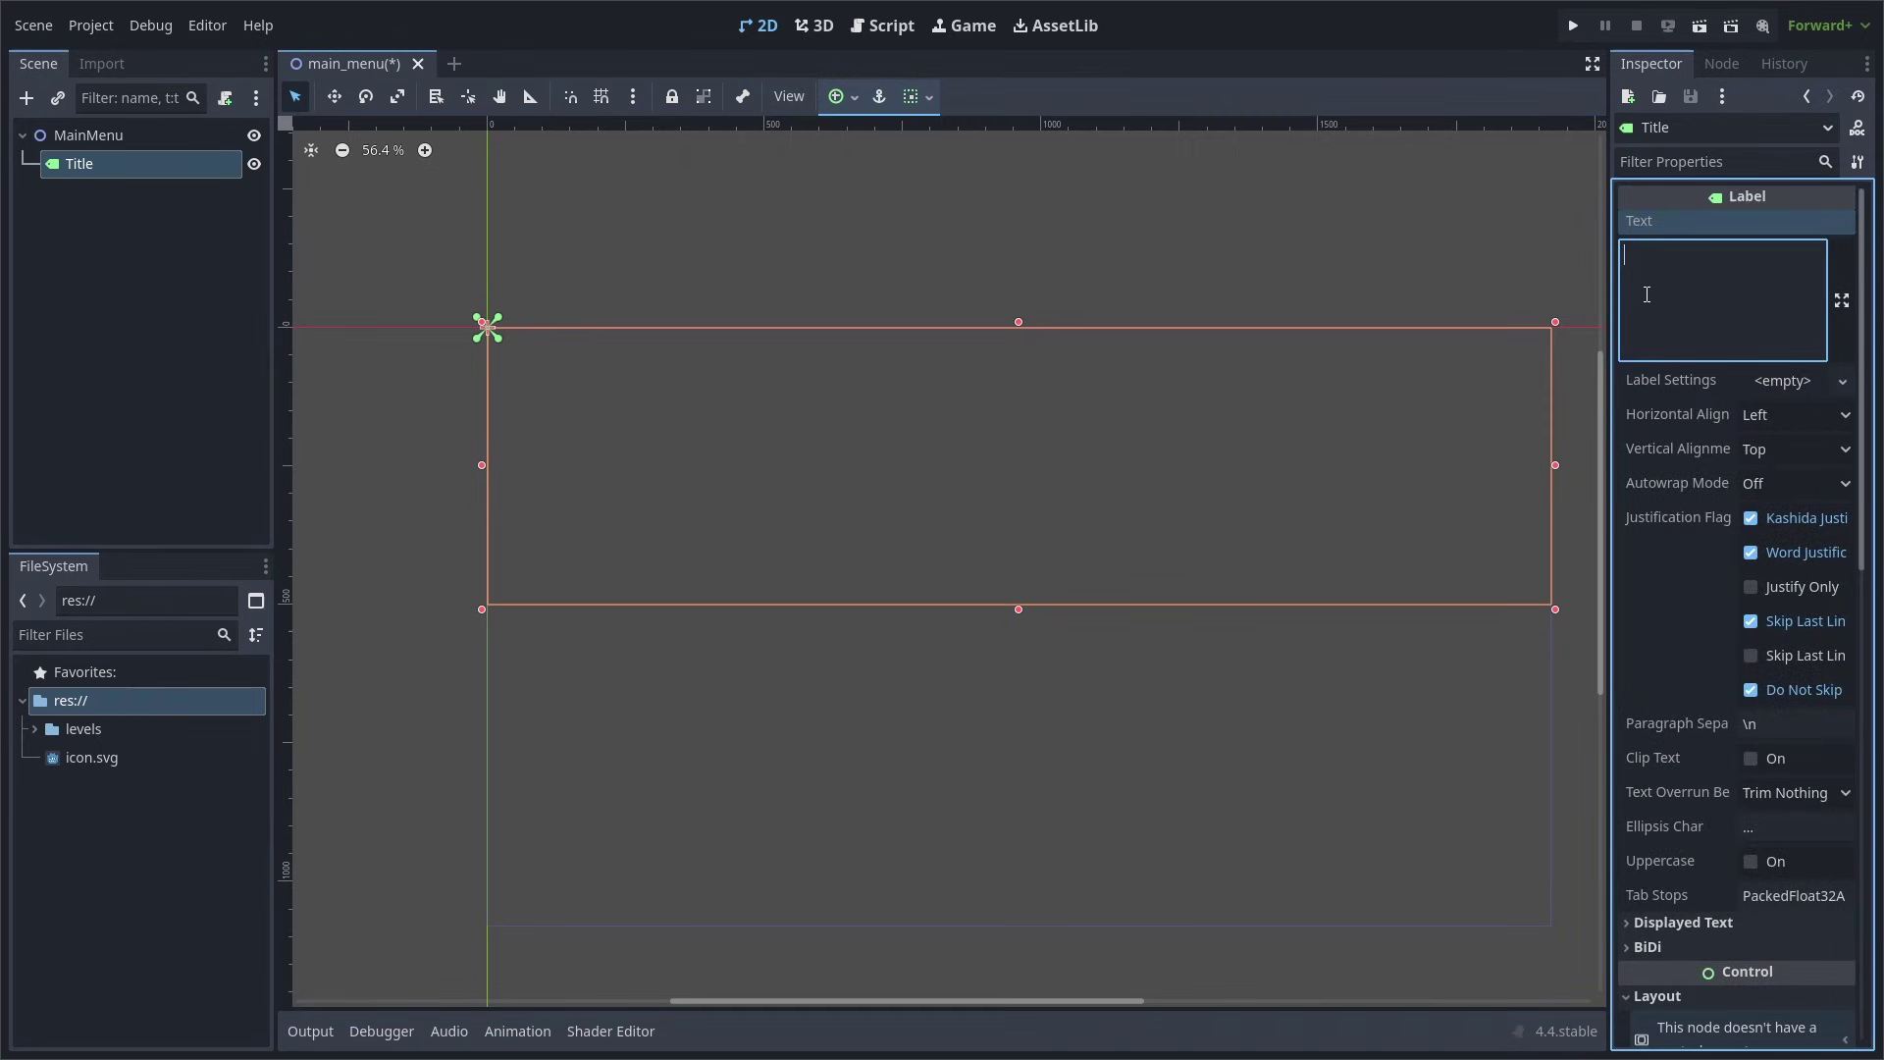
pyautogui.write('Game Name')
pyautogui.click(1760, 415)
pyautogui.click(1771, 475)
pyautogui.click(1776, 450)
pyautogui.click(1779, 508)
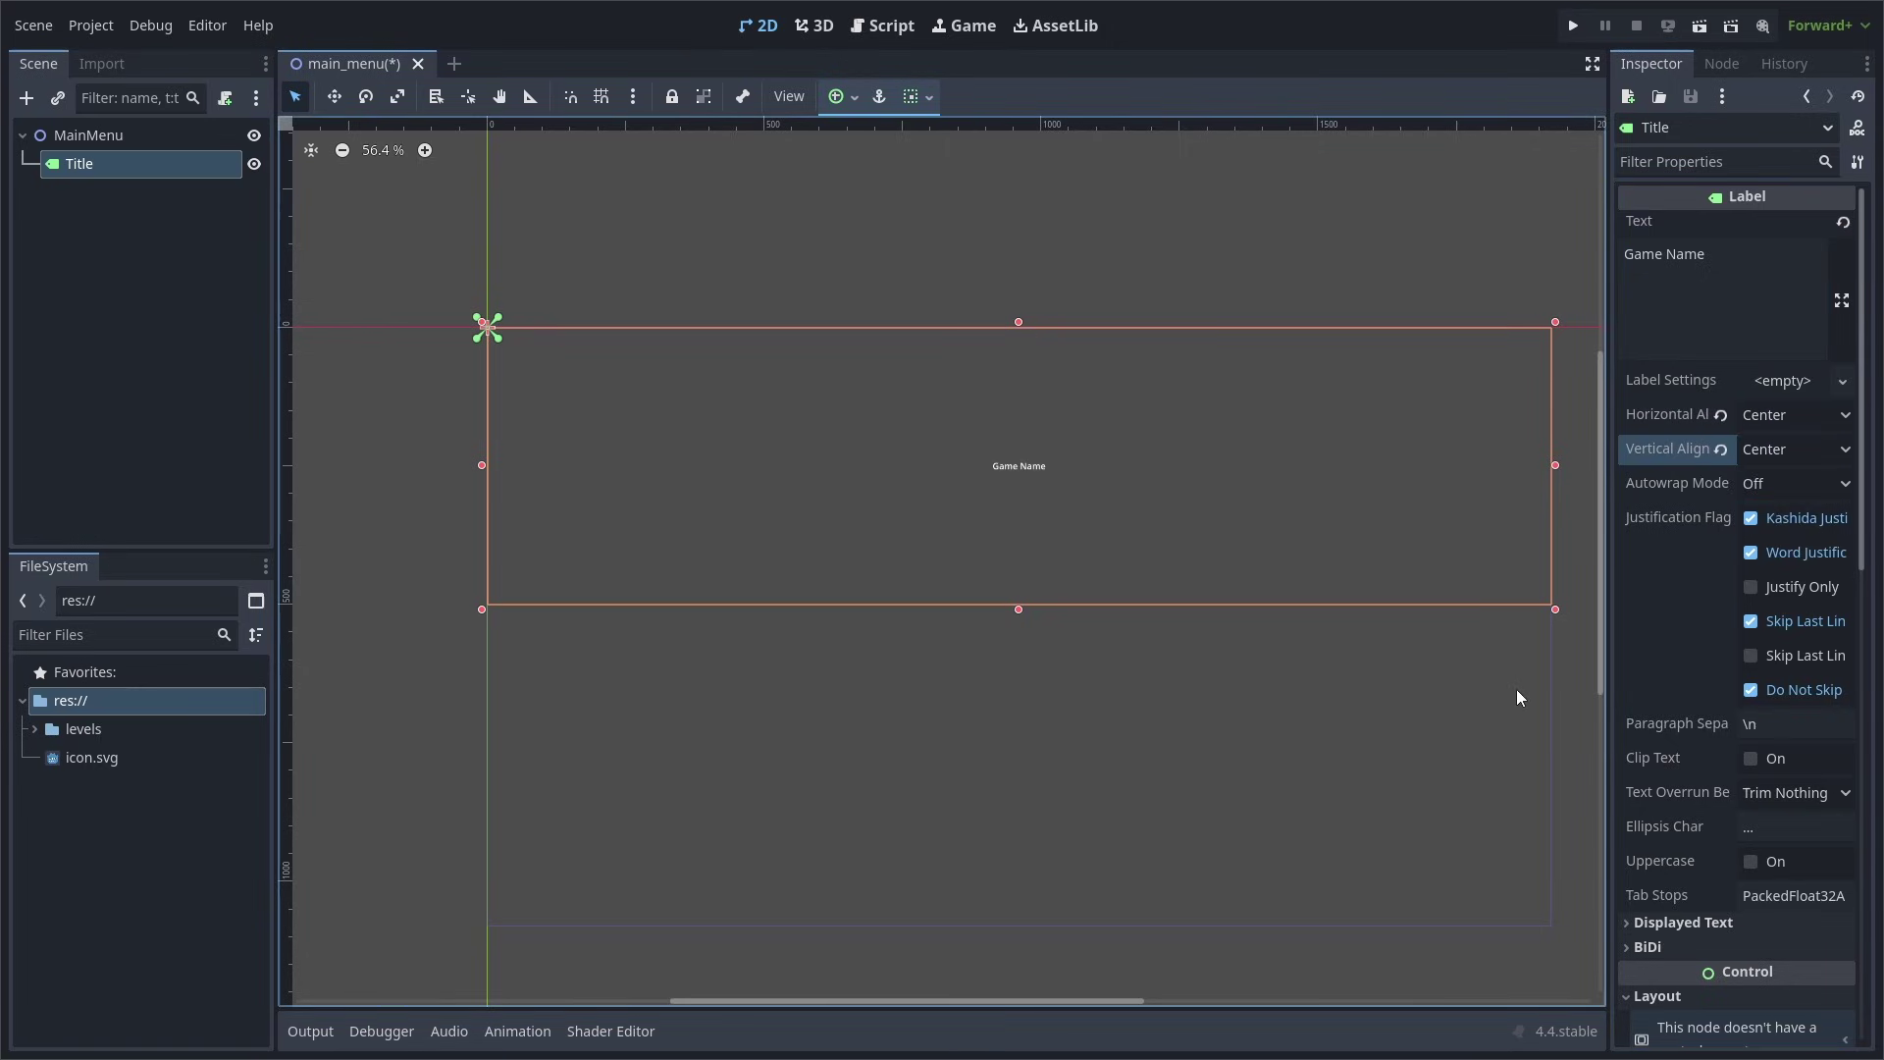
# Override the Title label's theme font size with 300 px
pyautogui.click(1778, 381)
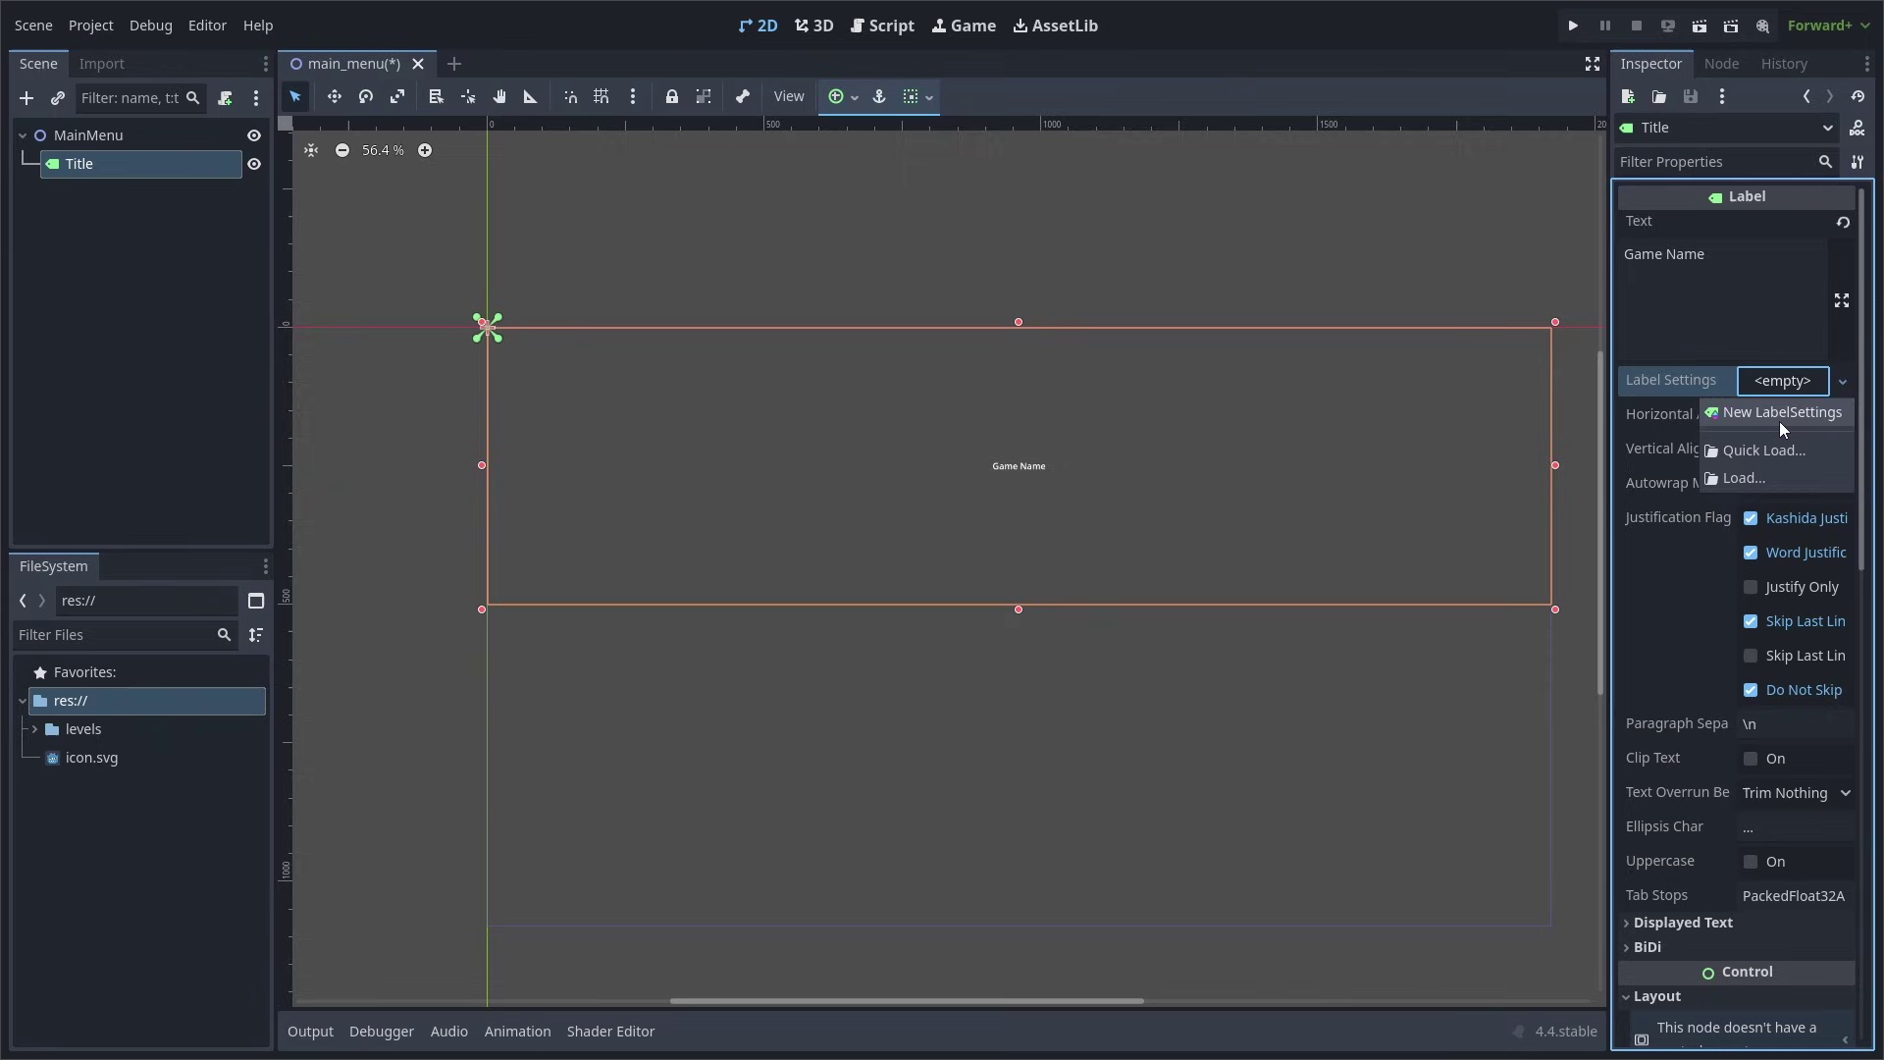
pyautogui.click(1779, 412)
pyautogui.scroll(-5, 1694, 479)
pyautogui.scroll(-8, 1681, 497)
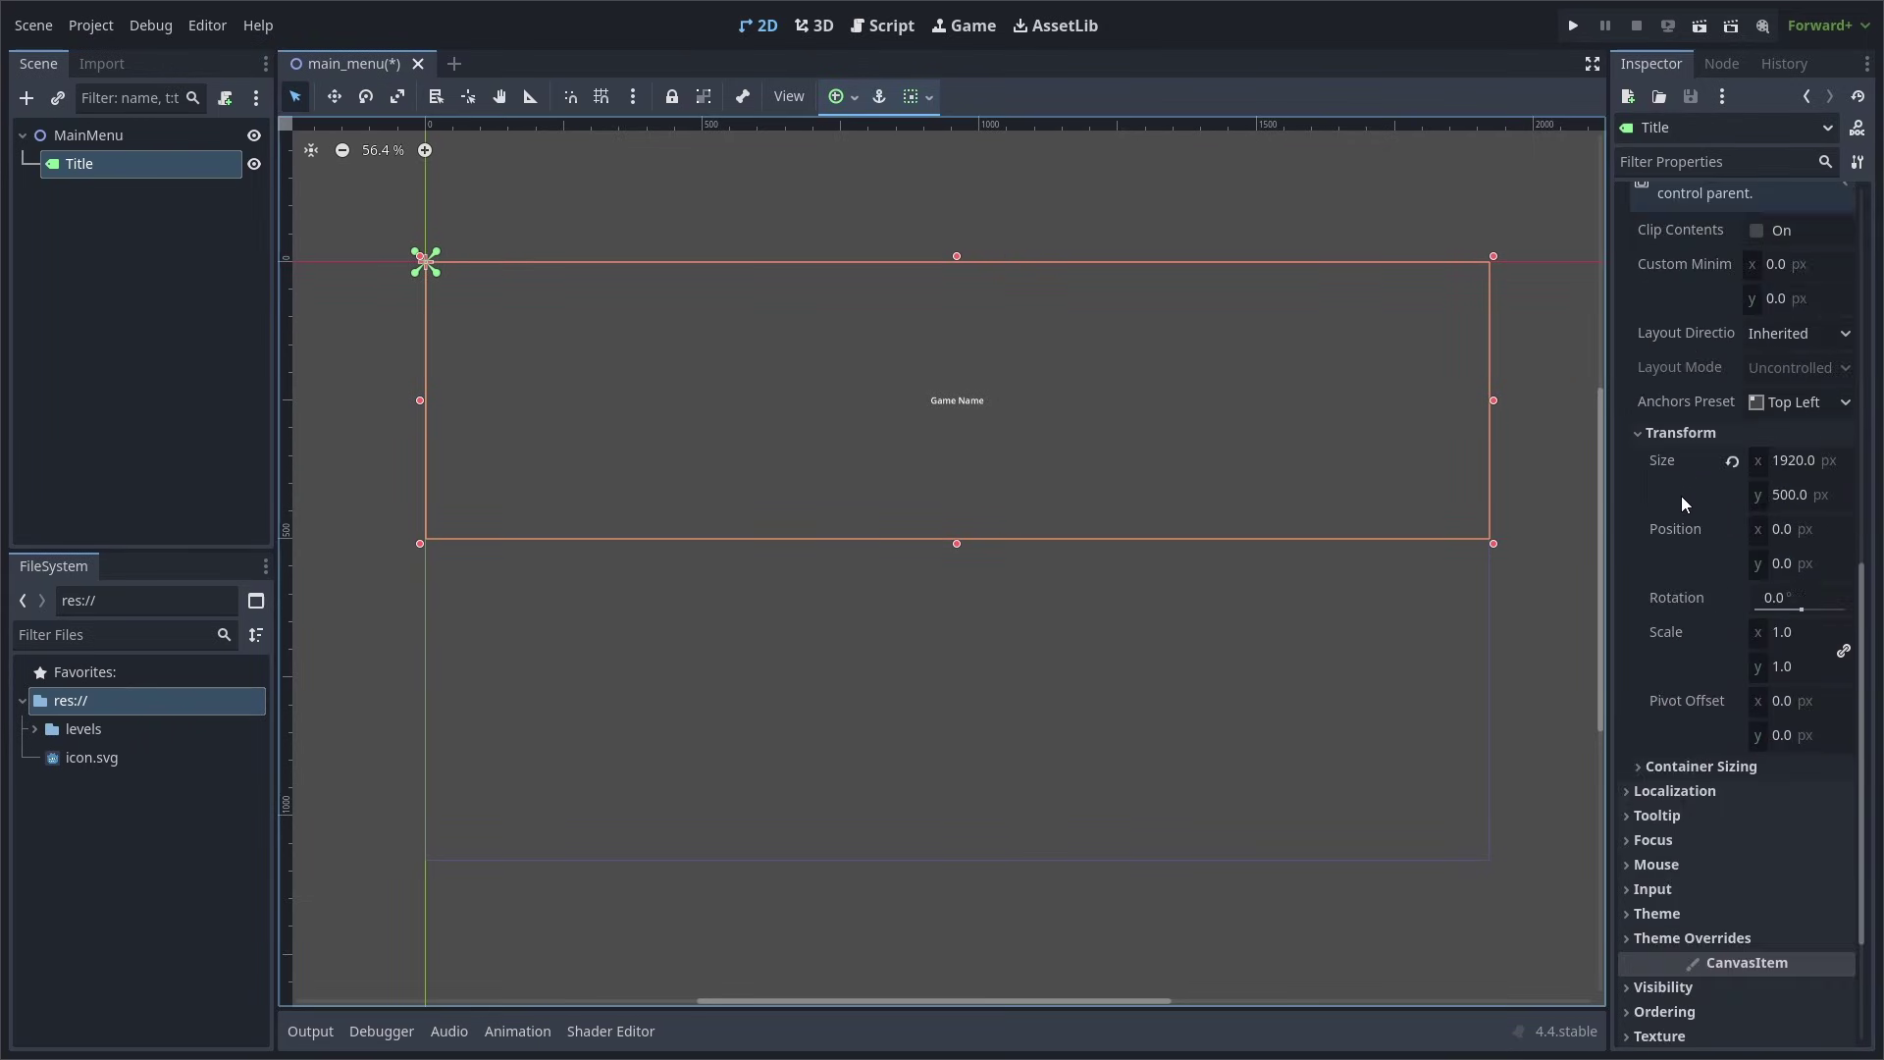
pyautogui.click(1674, 718)
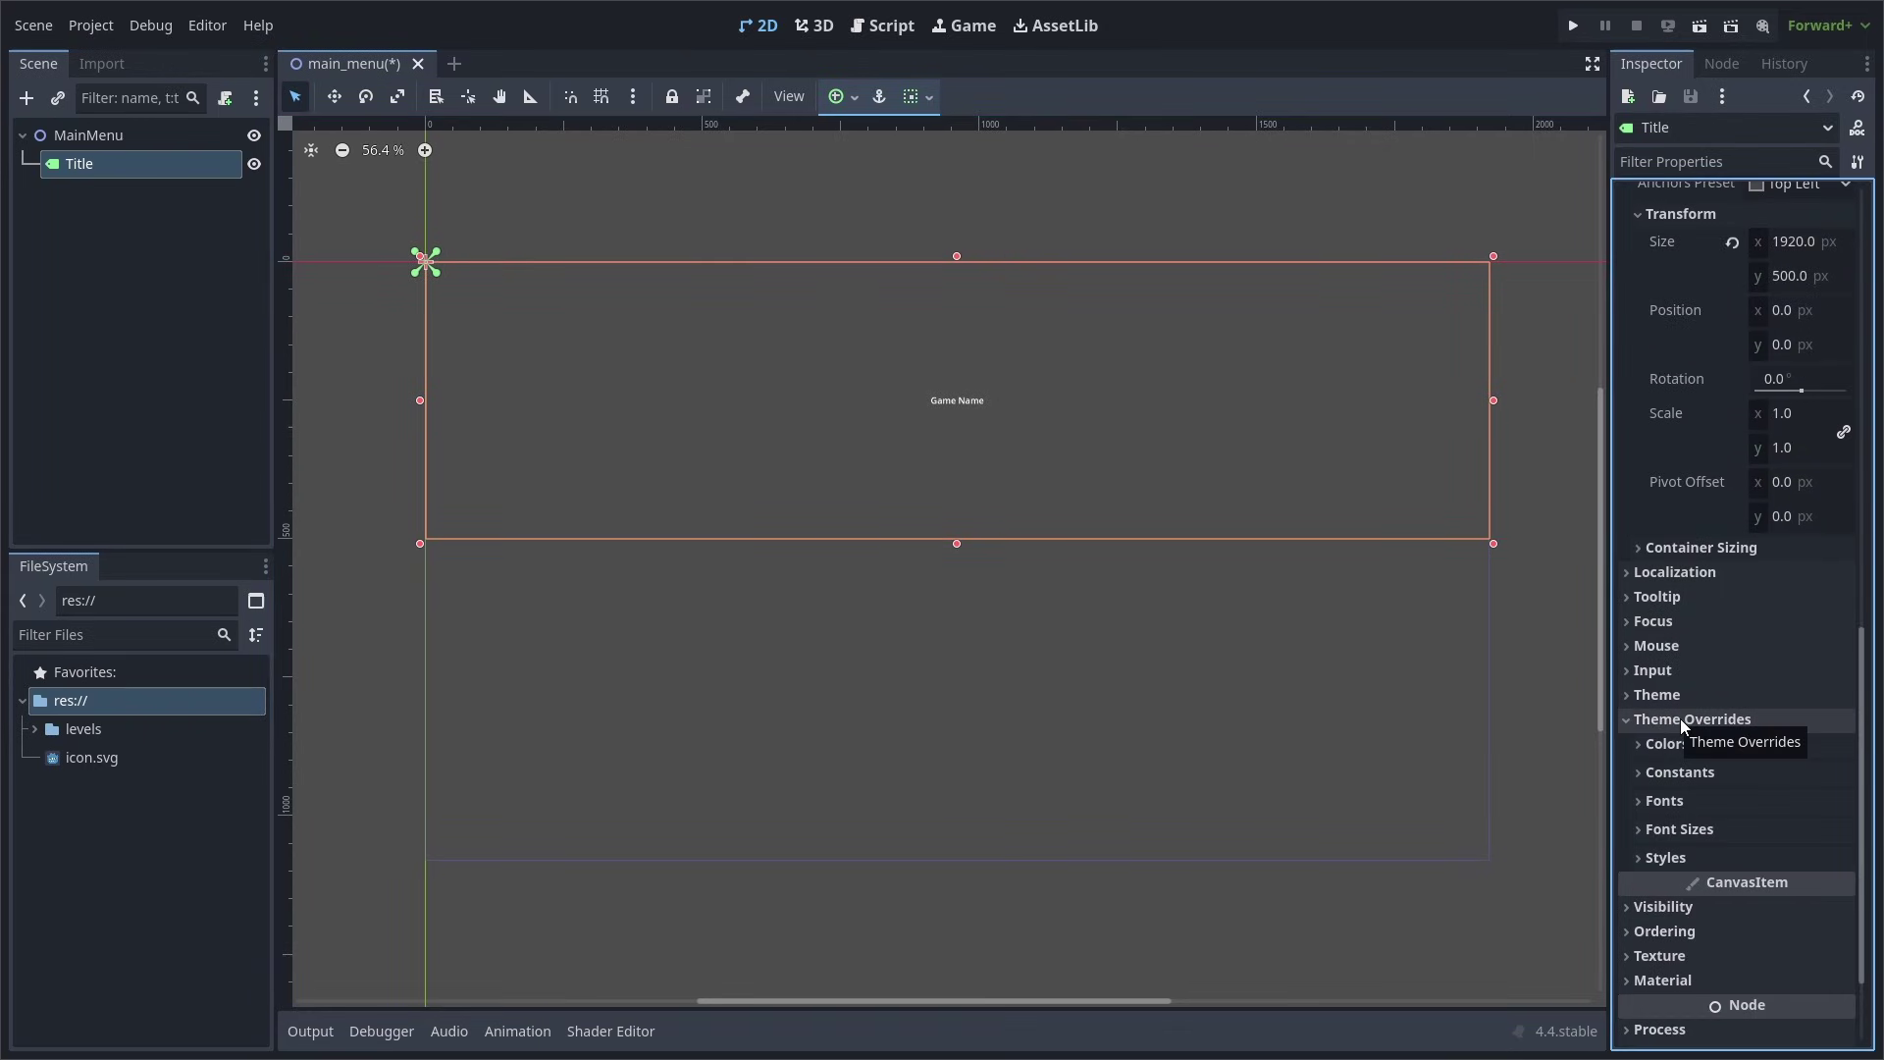
pyautogui.click(1691, 828)
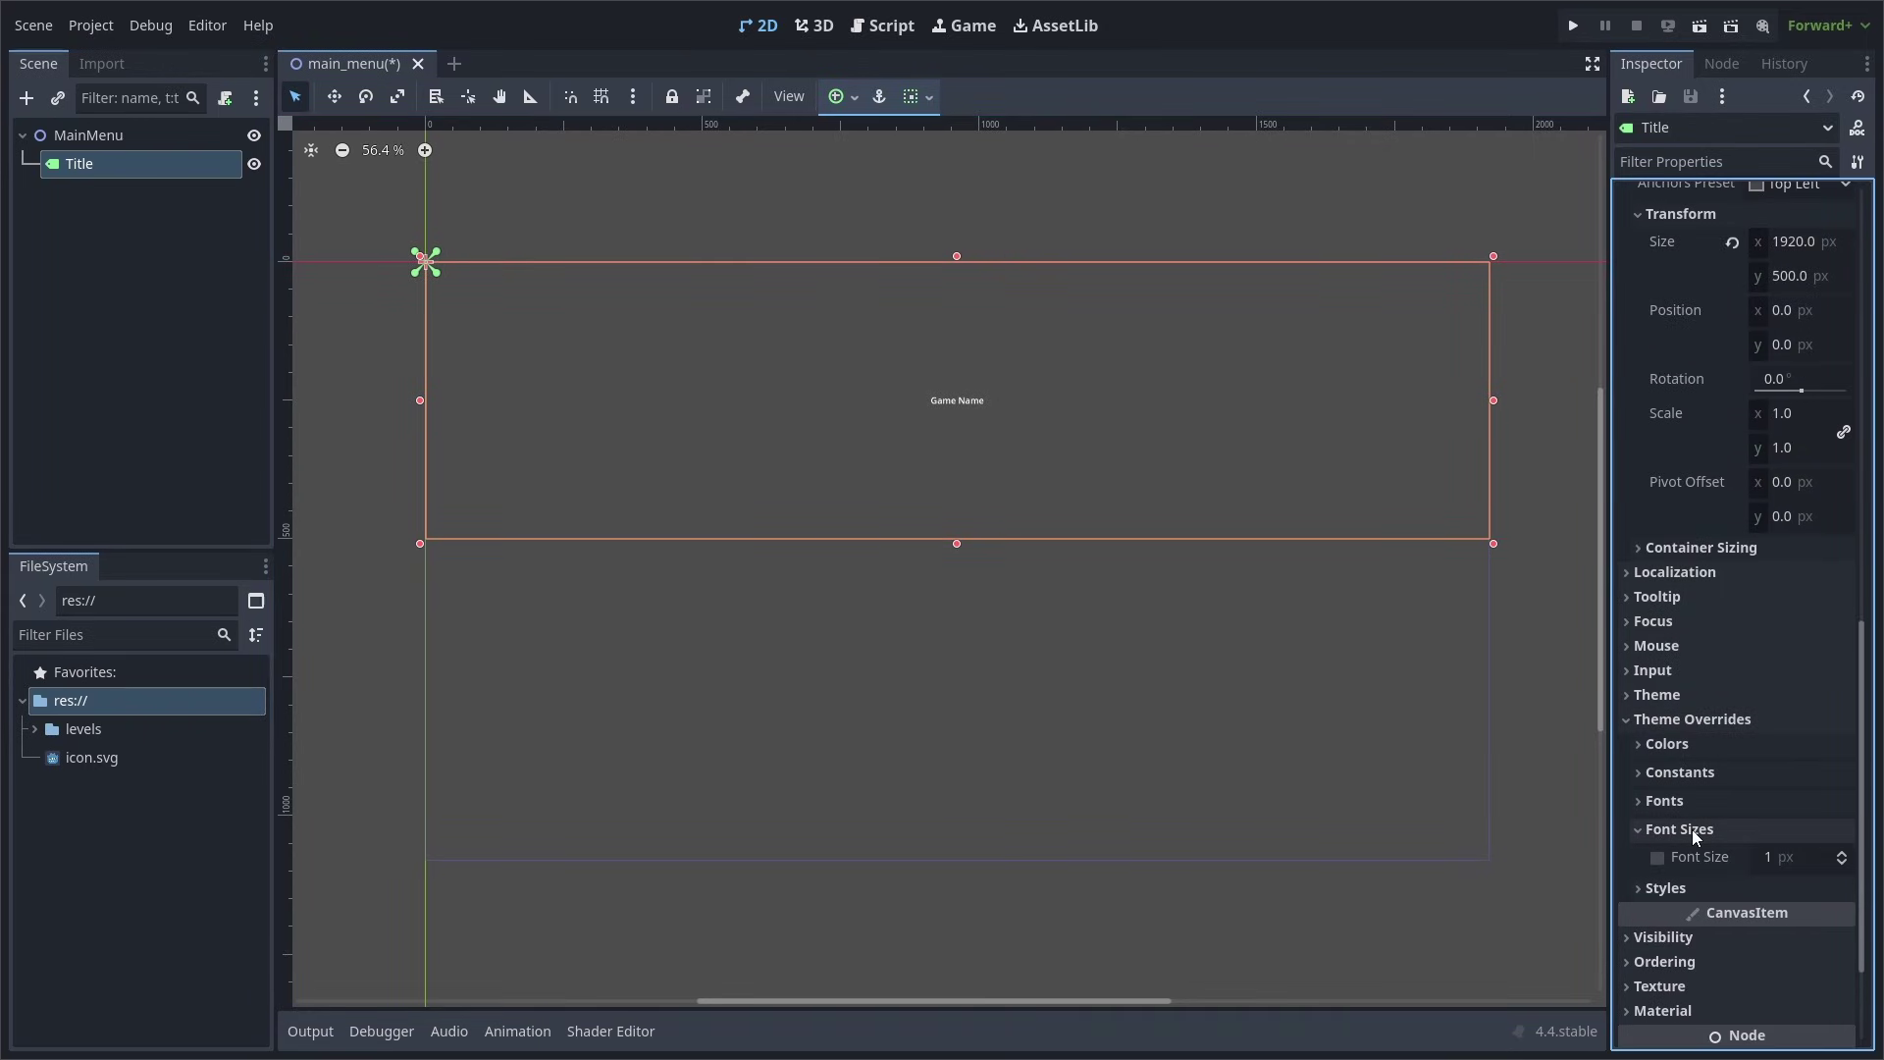
pyautogui.click(1788, 858)
pyautogui.write('300')
pyautogui.press('Return')
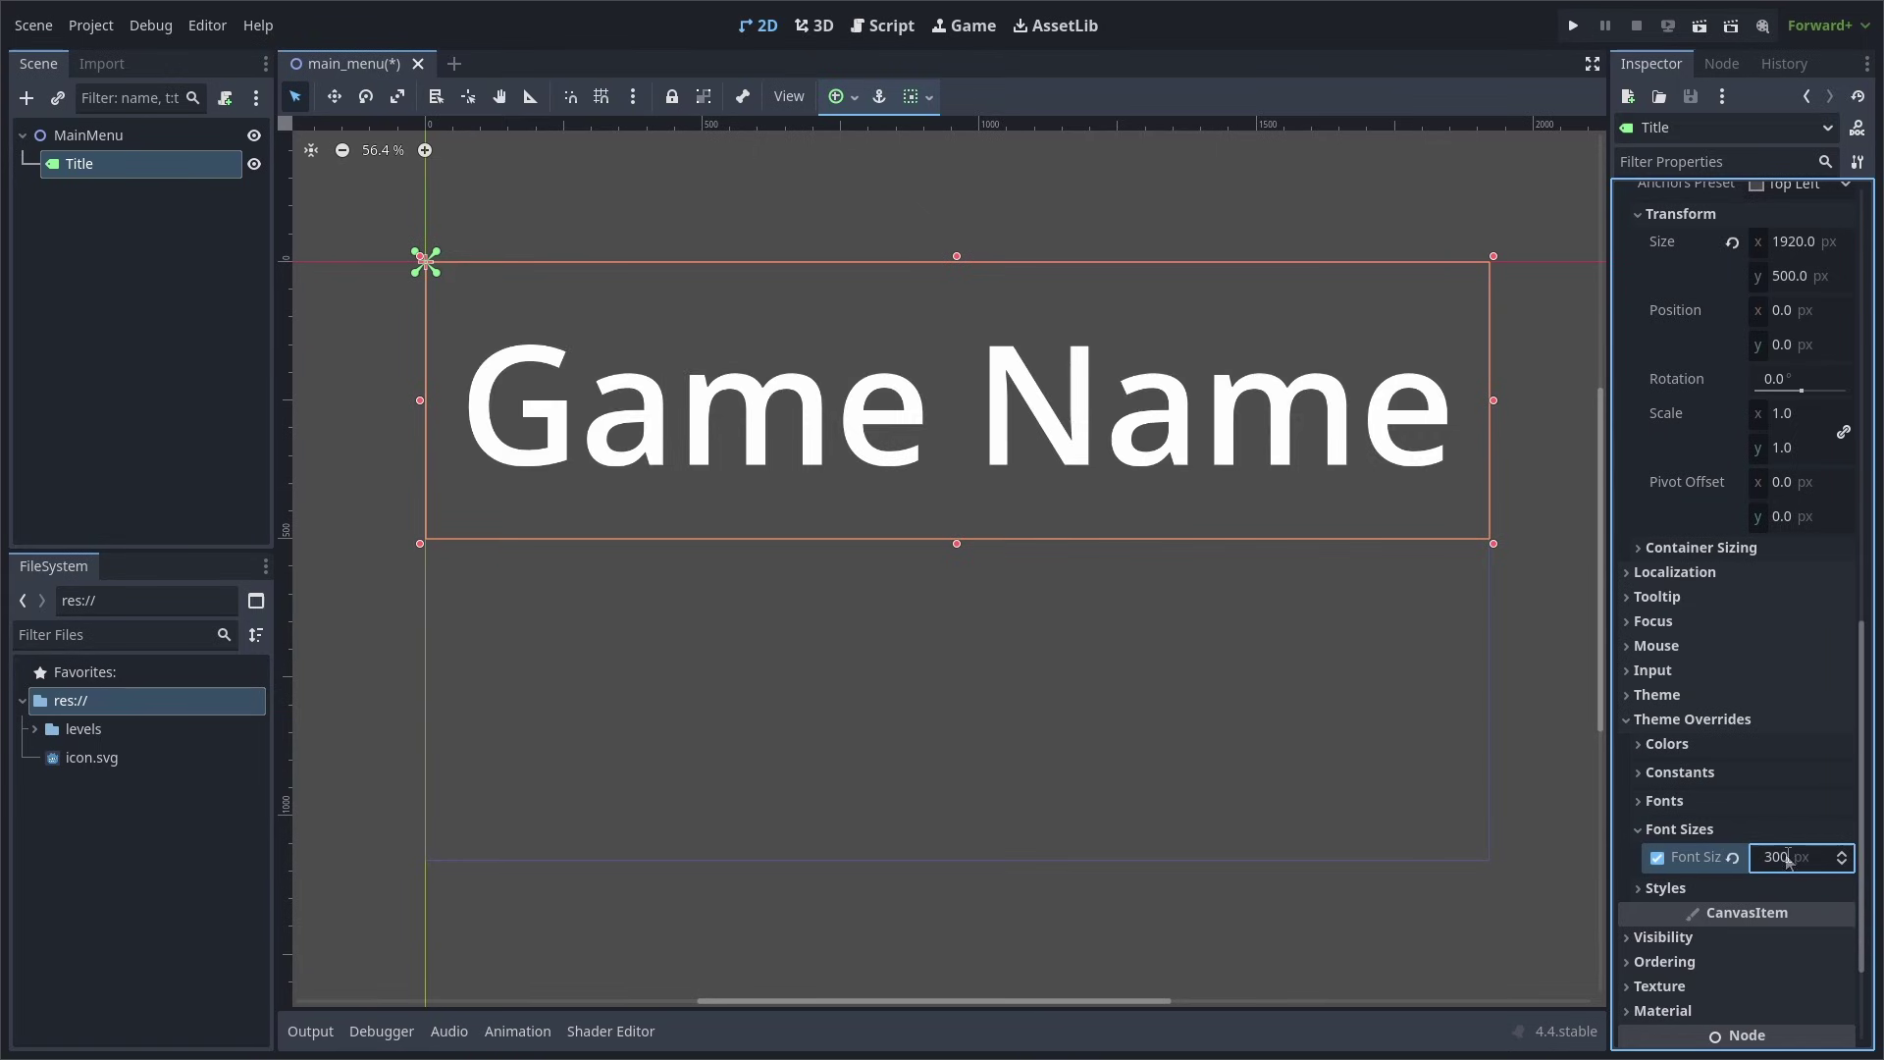
# Examine the Title label's theme override options for colors, constants and styles
pyautogui.click(1665, 743)
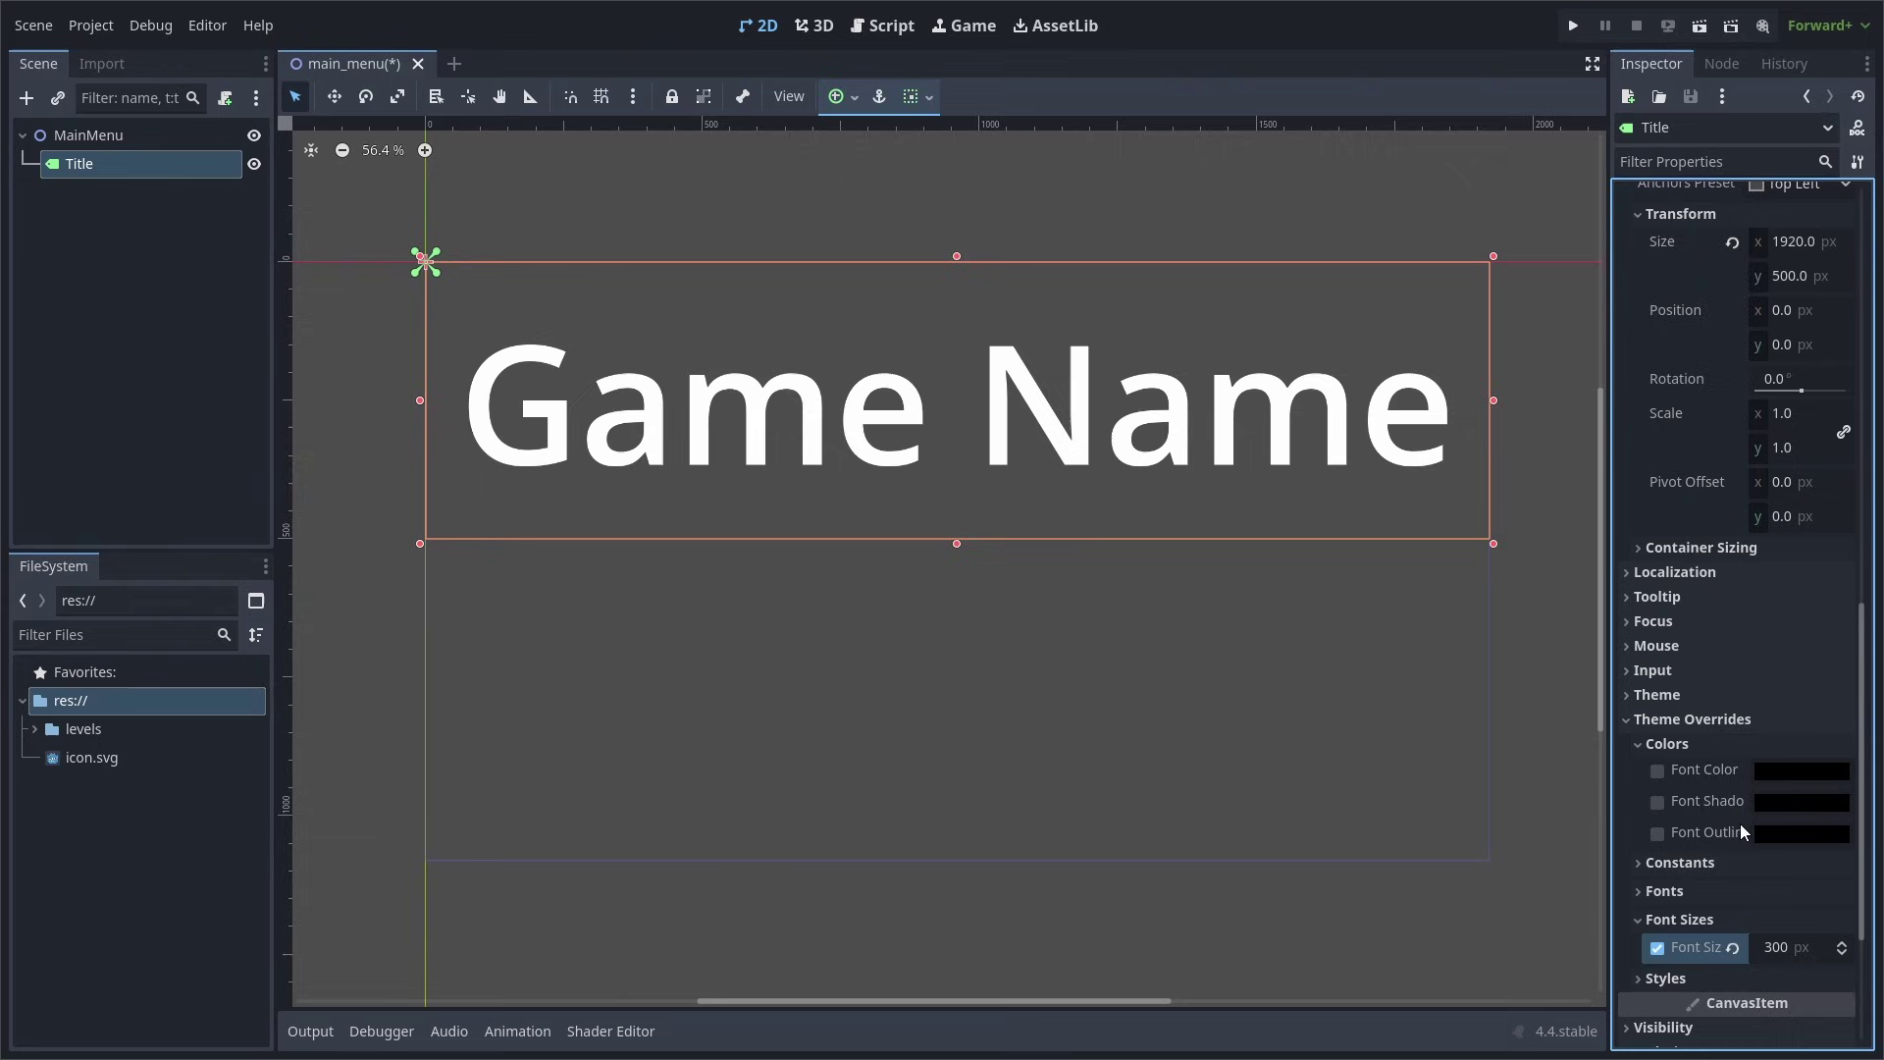
pyautogui.click(1693, 749)
pyautogui.click(1692, 771)
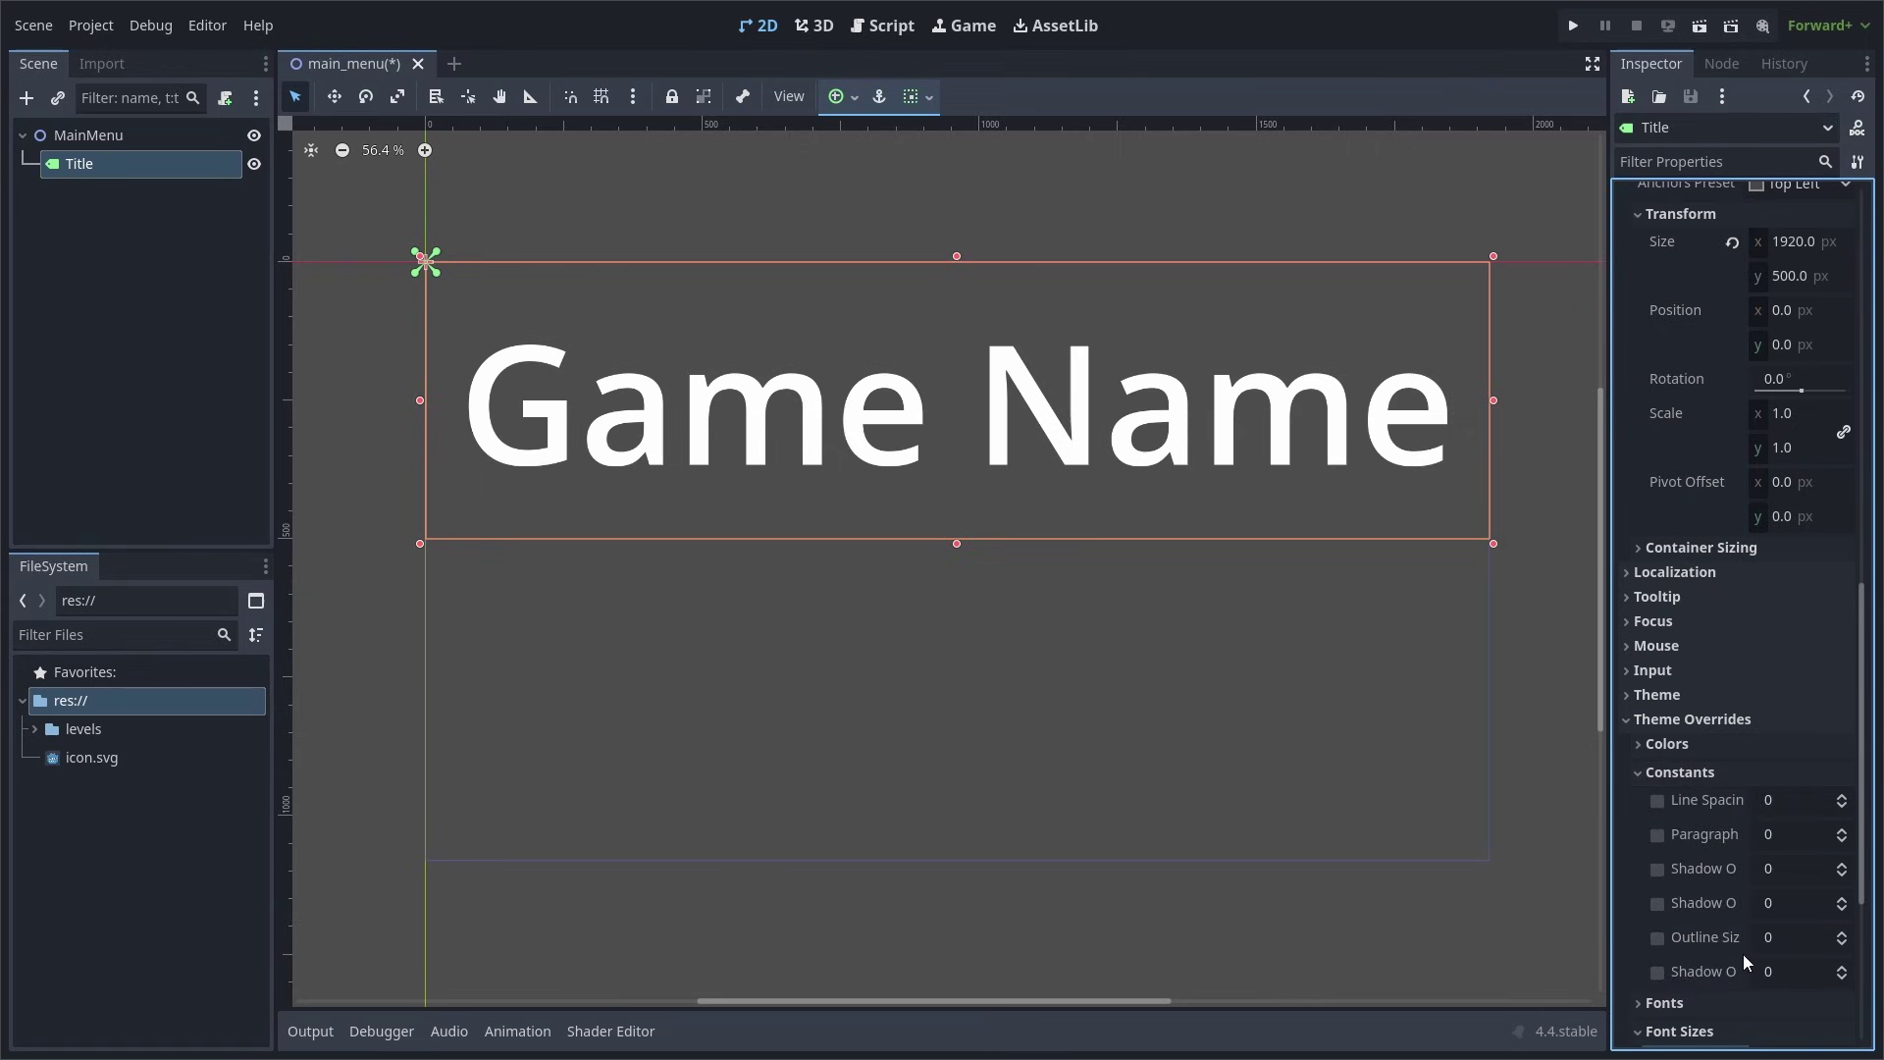
pyautogui.click(1680, 771)
pyautogui.click(1696, 887)
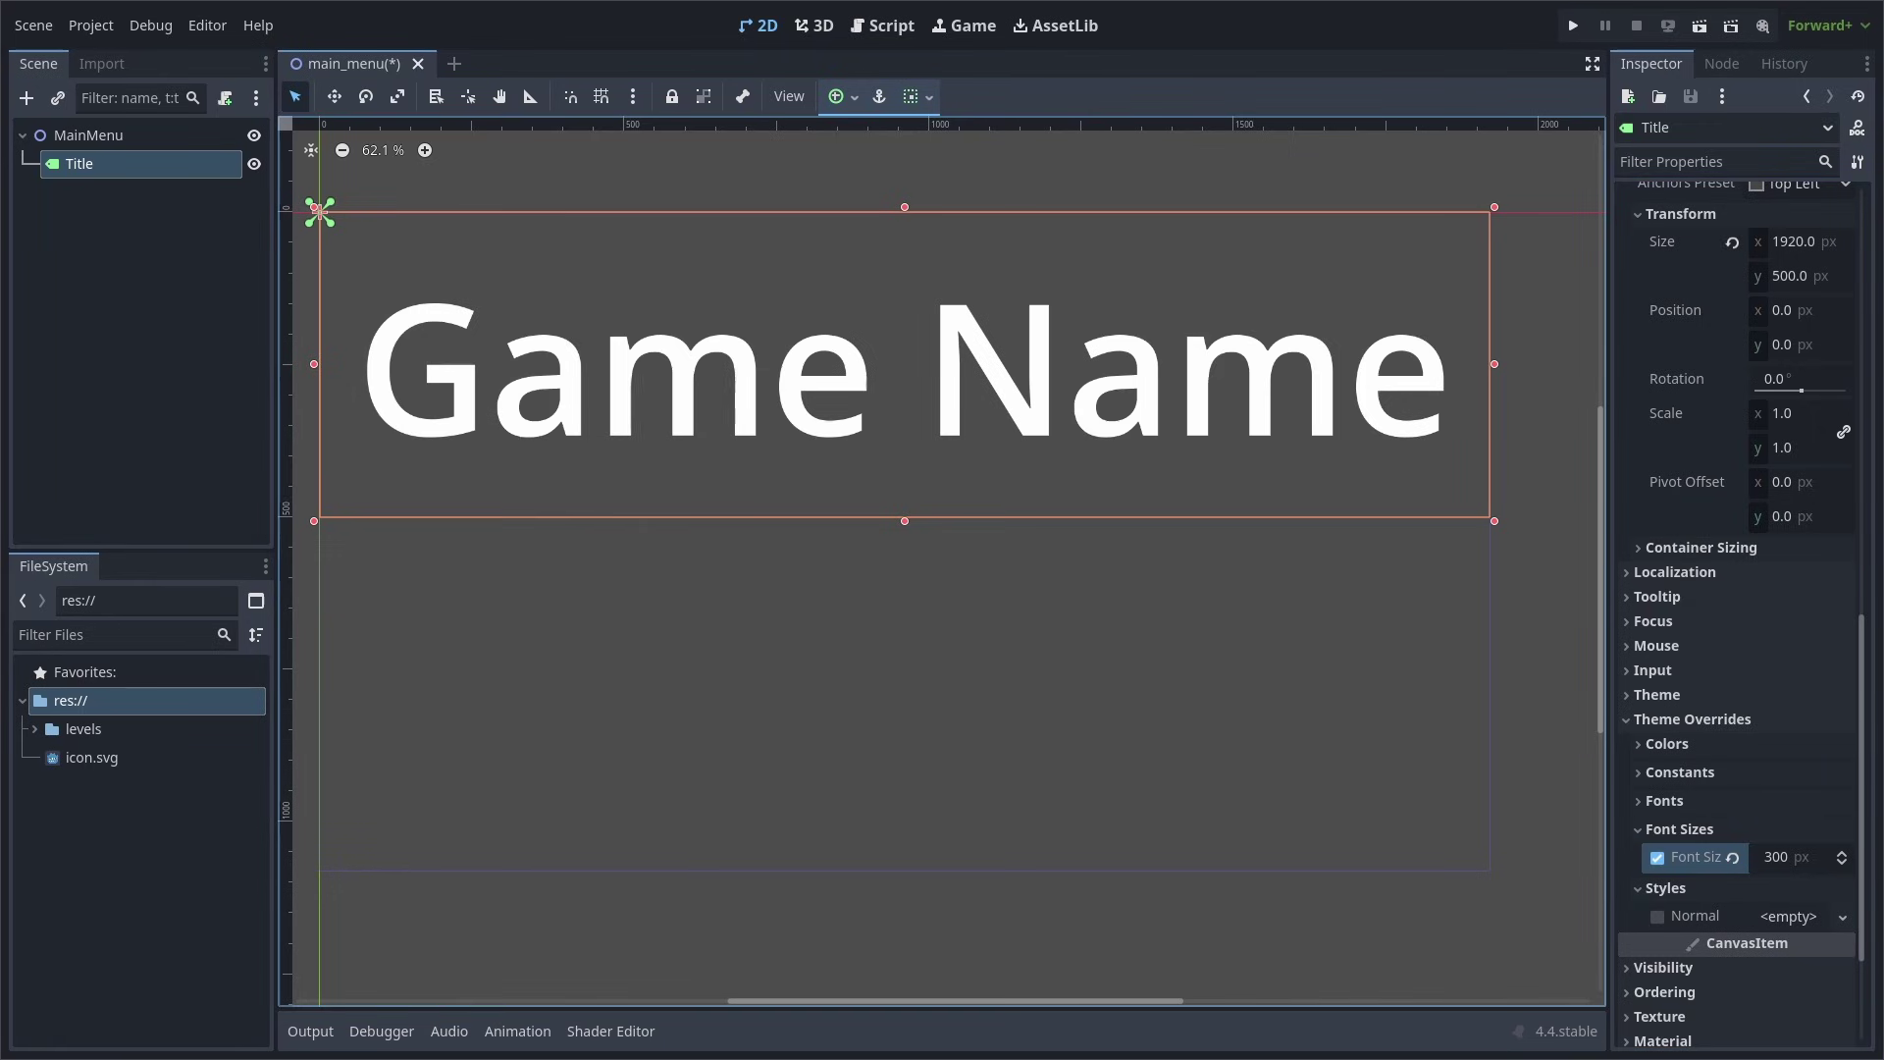
# Add a CenterContainer node as a child of MainMenu
pyautogui.click(88, 134)
pyautogui.click(27, 97)
pyautogui.write('centercontainer')
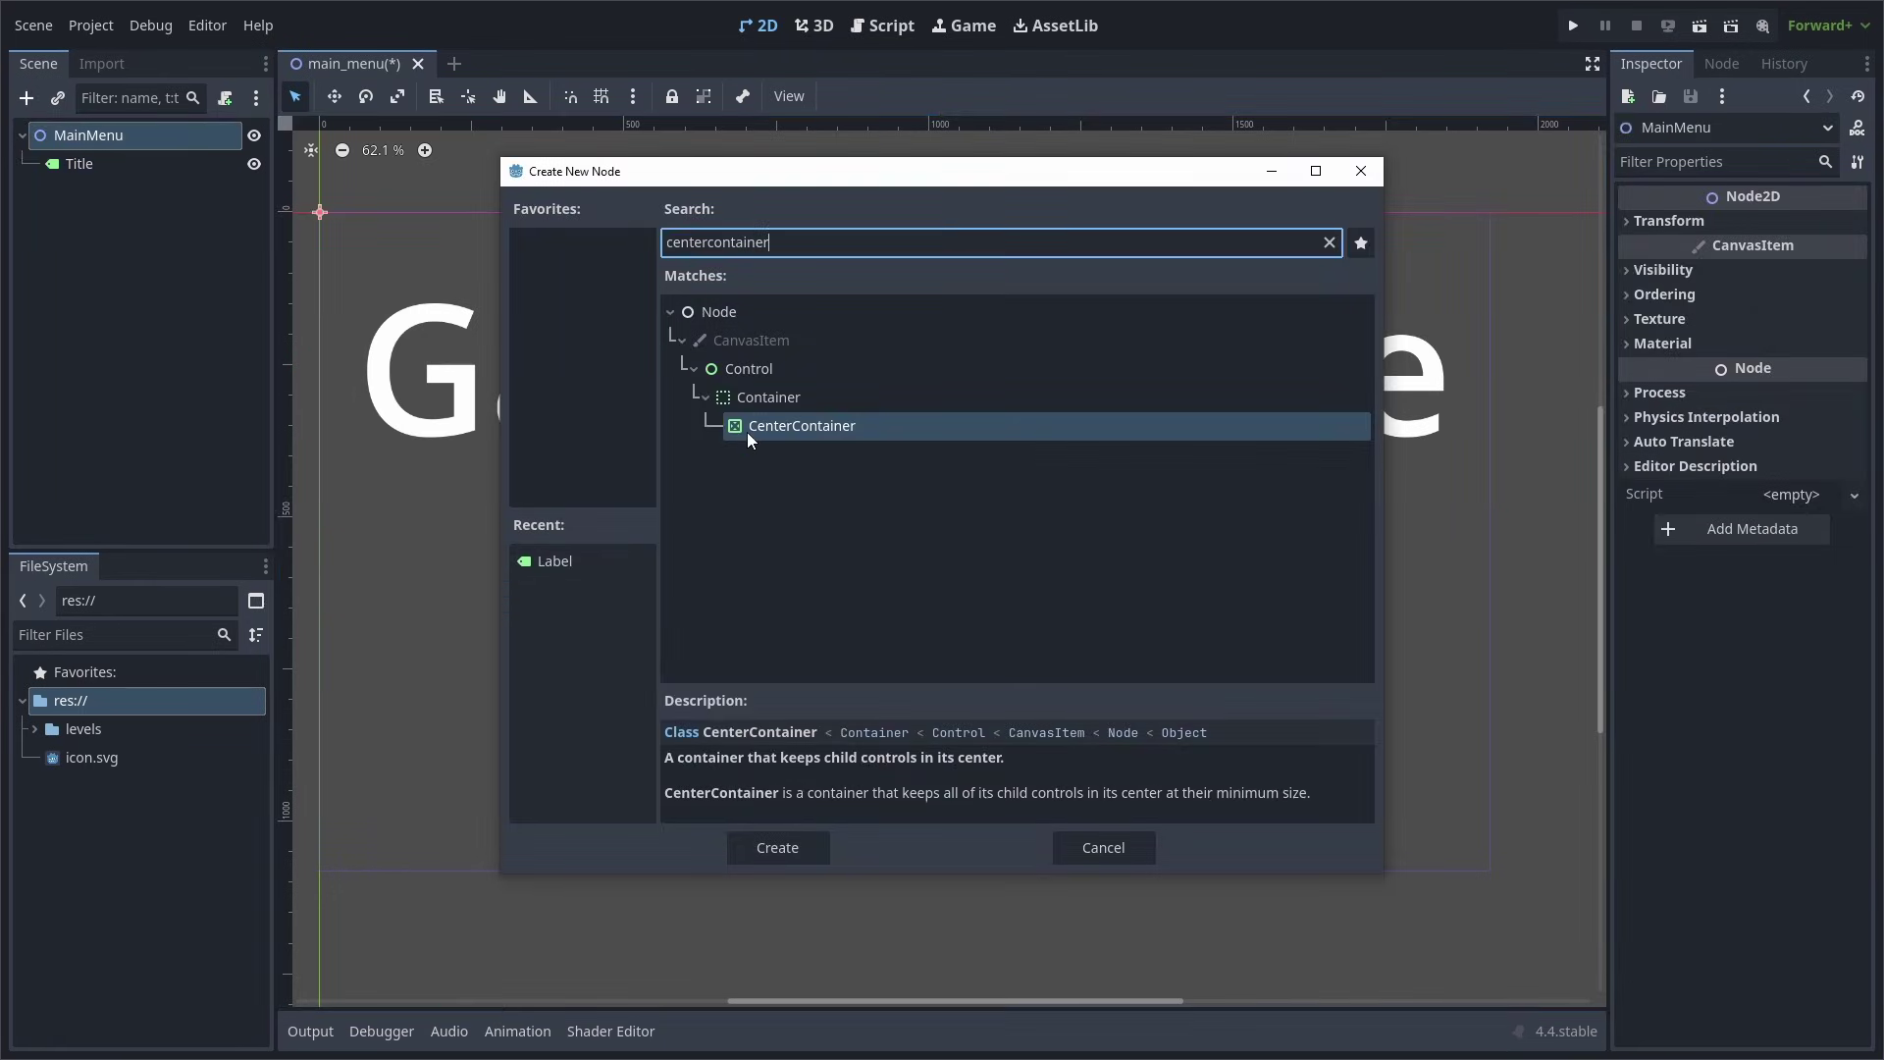
pyautogui.click(746, 432)
pyautogui.click(794, 845)
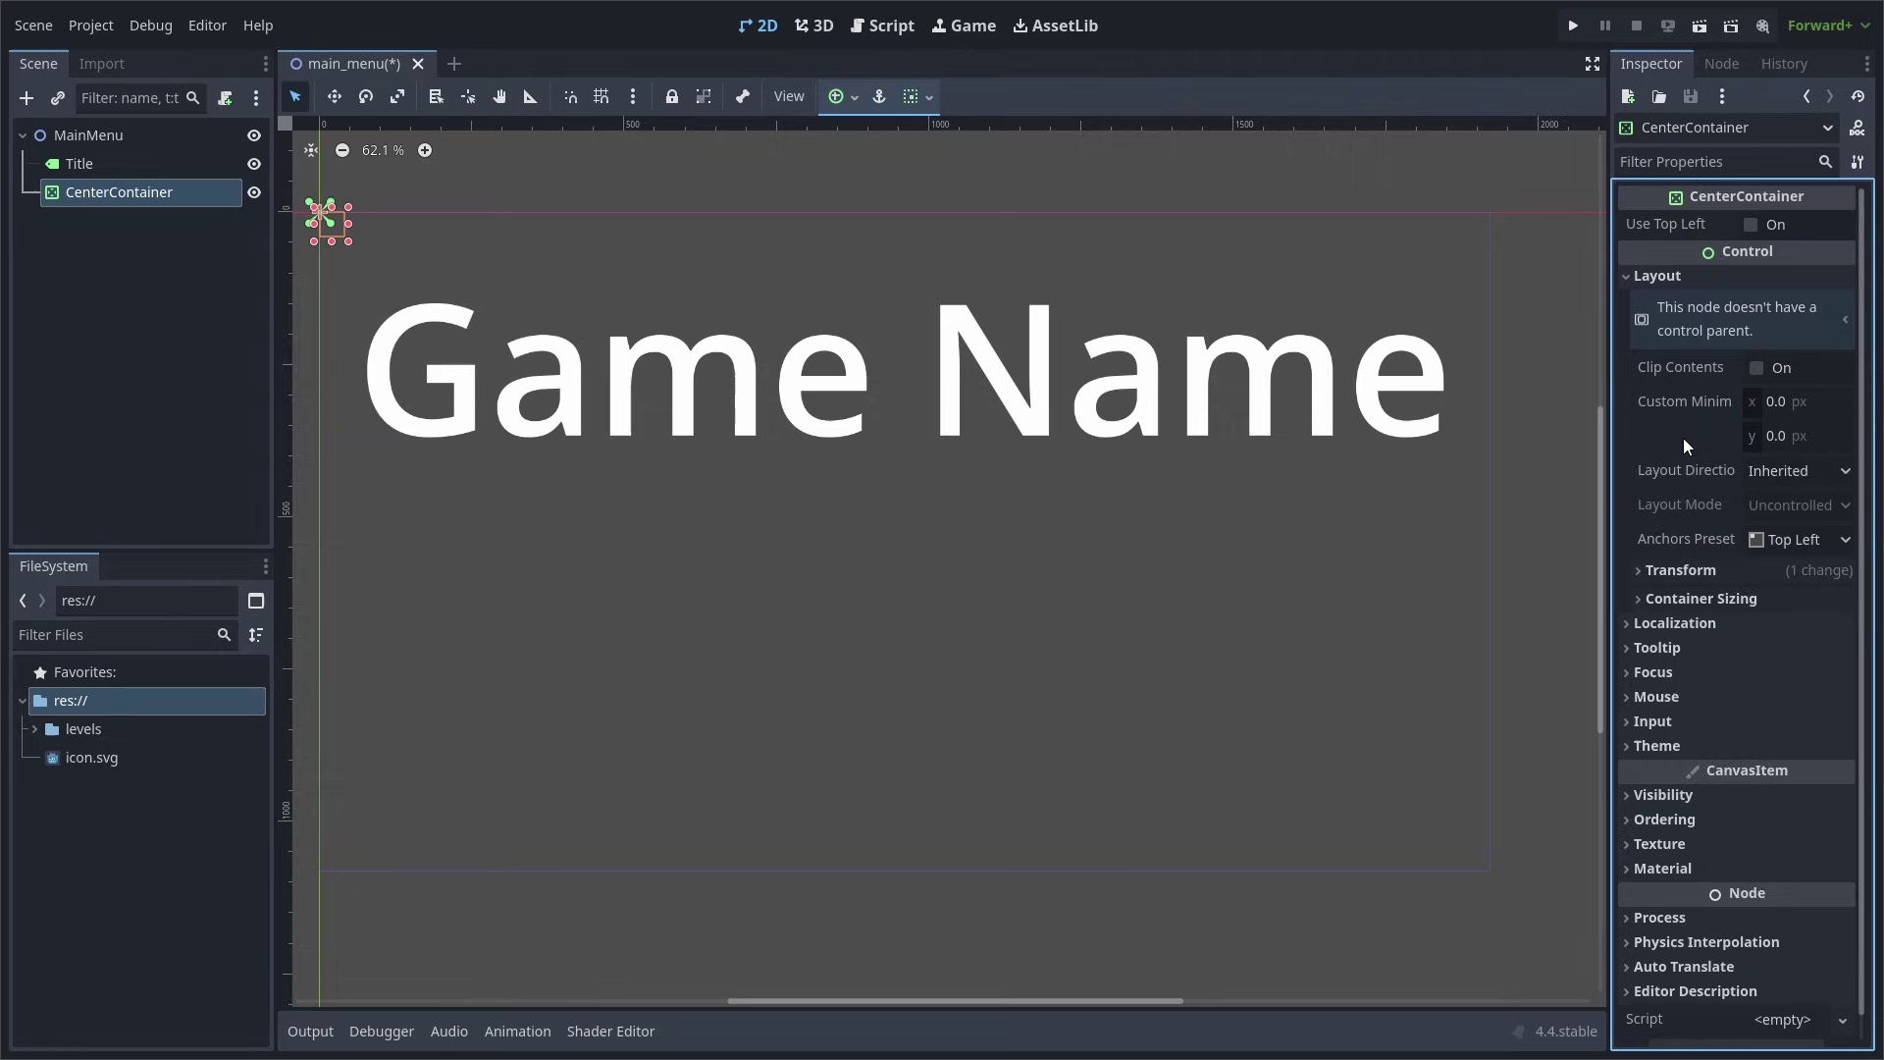
# Set the CenterContainer's size to 1920 by 580 px and its y position to 500 px
pyautogui.click(1686, 570)
pyautogui.click(1806, 597)
pyautogui.write('192')
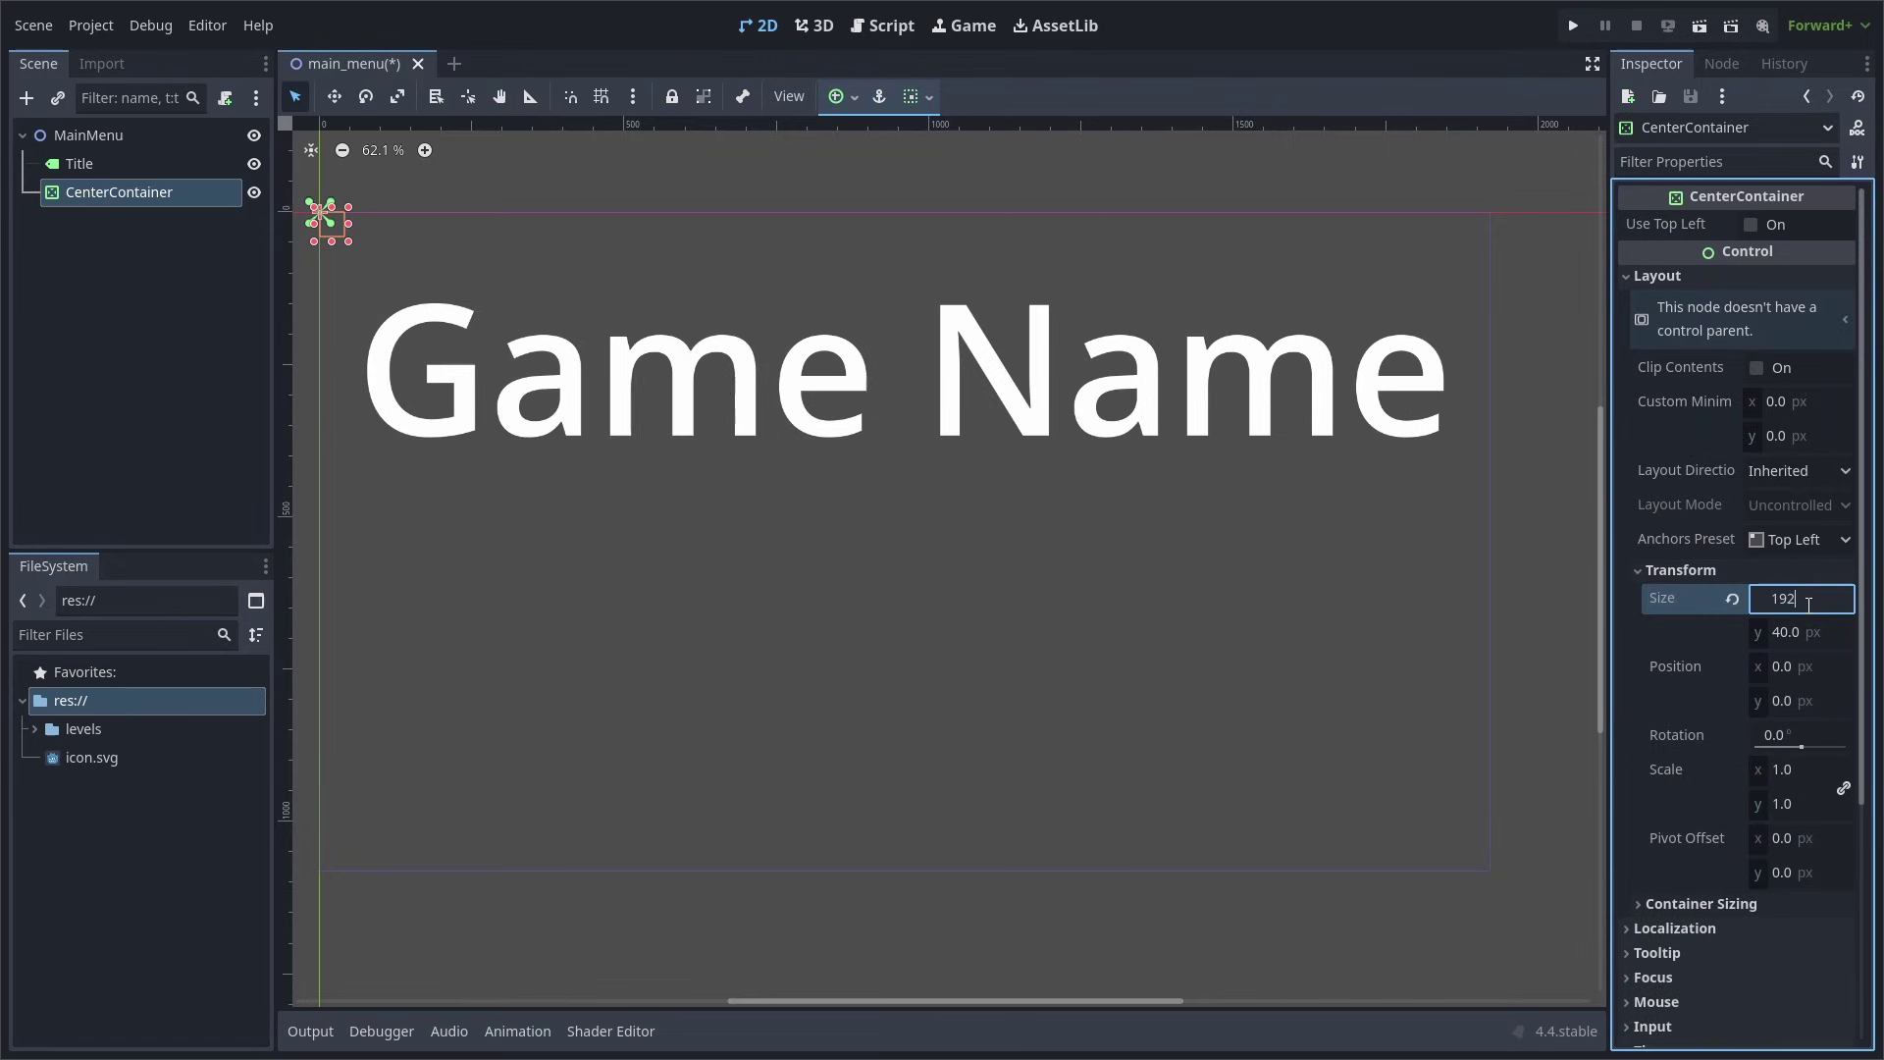
pyautogui.write('0')
pyautogui.press('Tab')
pyautogui.write('580')
pyautogui.press('Return')
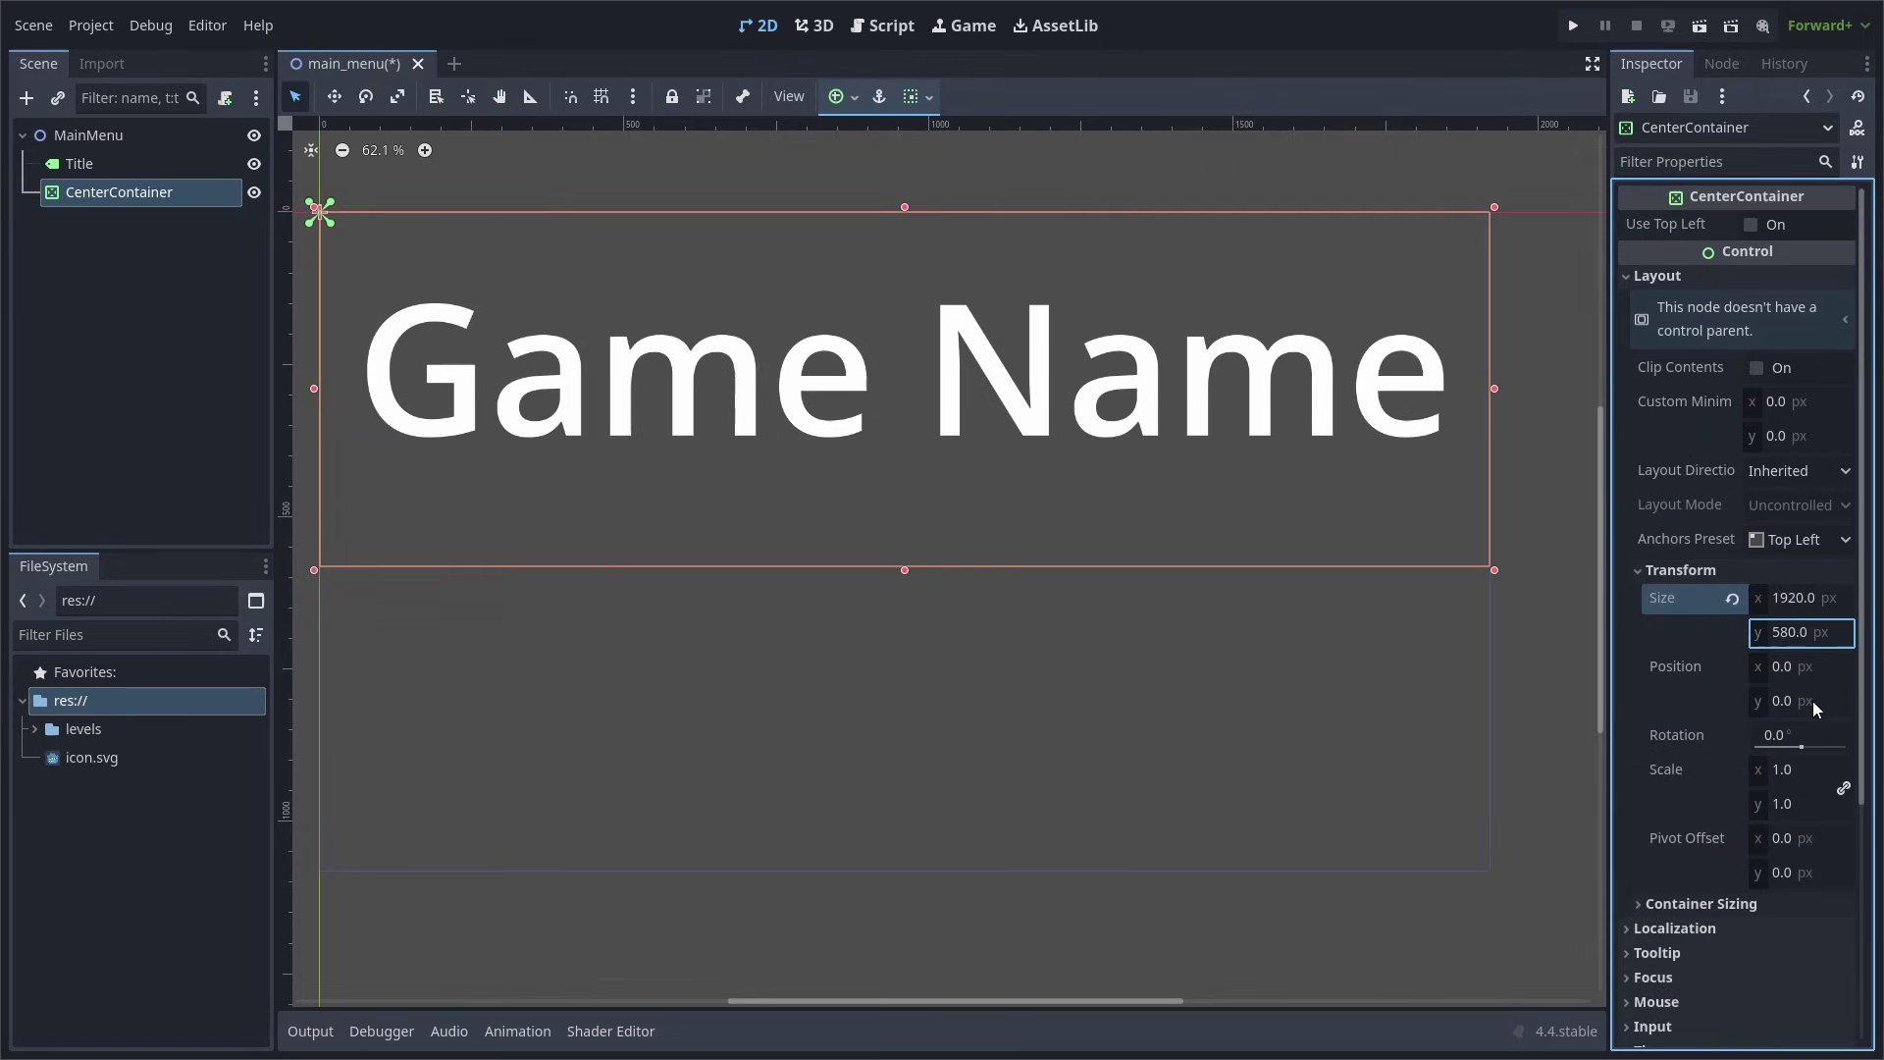
pyautogui.click(1811, 700)
pyautogui.write('500')
pyautogui.press('Return')
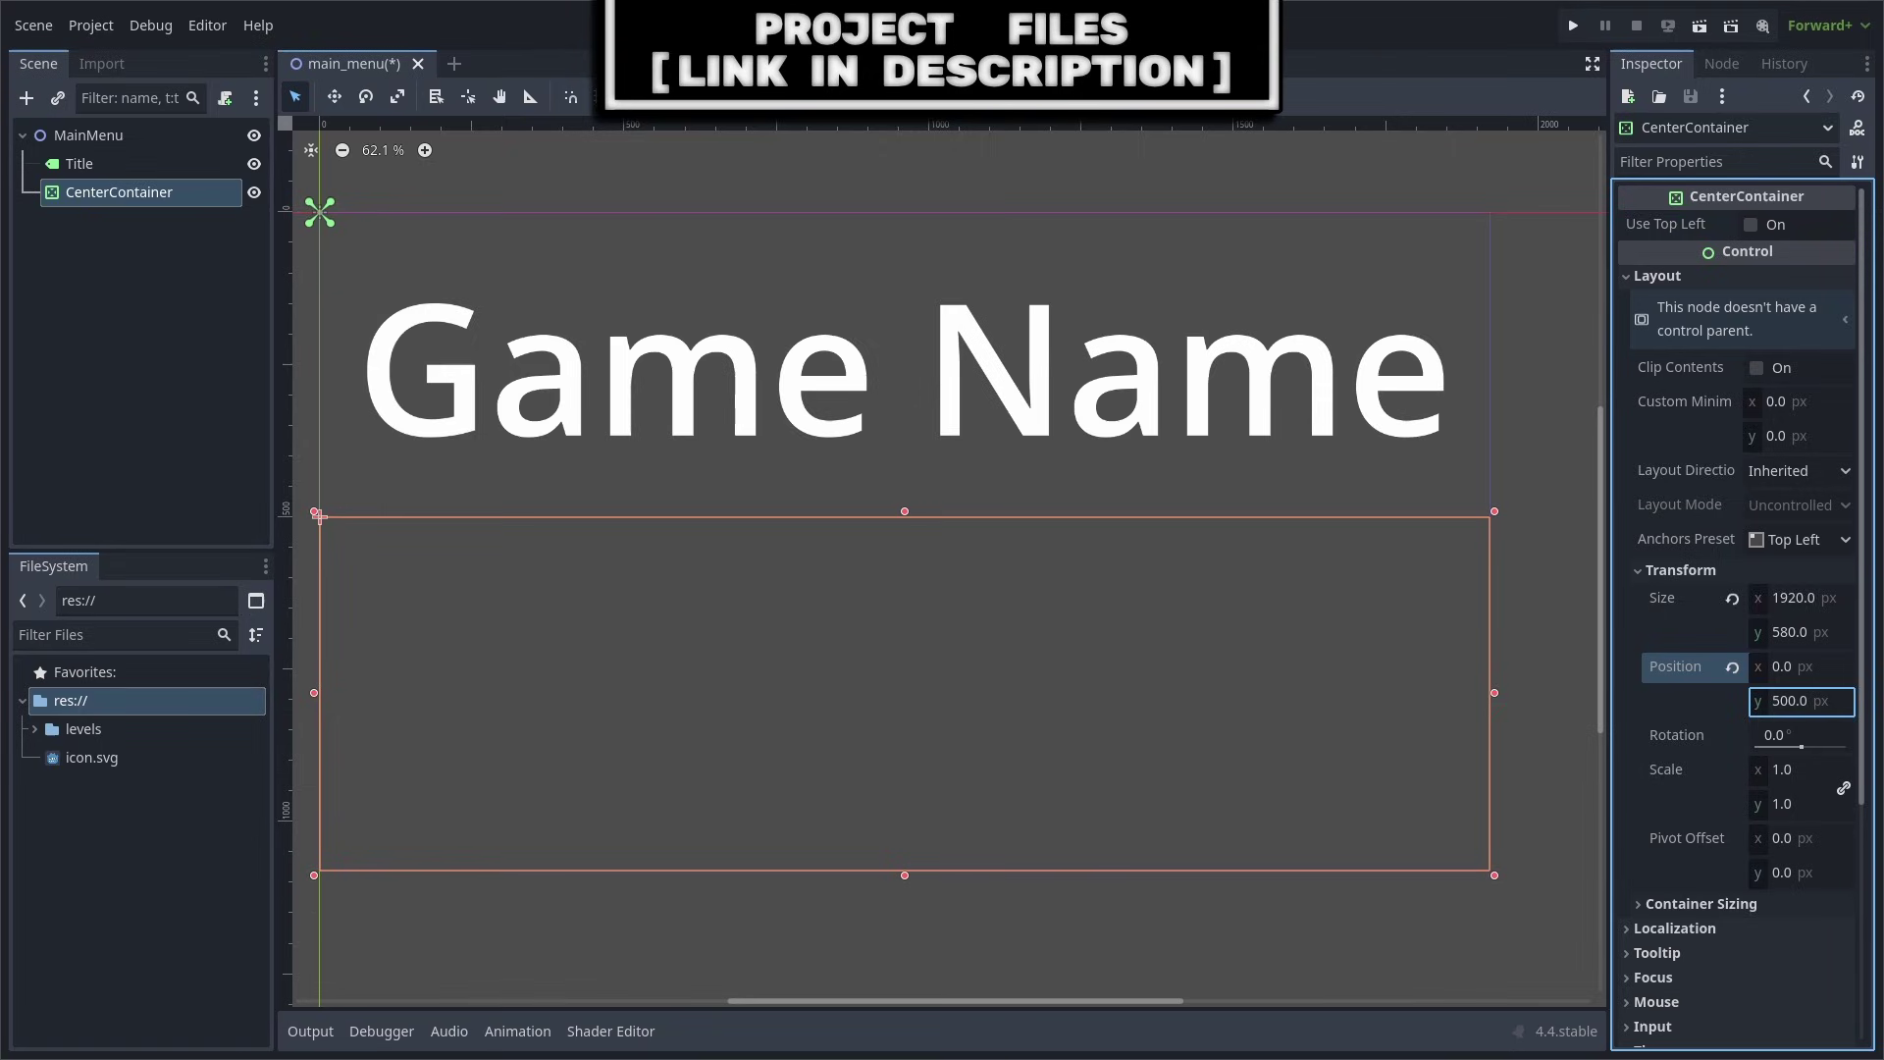
# Add a VBoxContainer inside the CenterContainer and rename it MainButtons
pyautogui.hotkey('ctrl', 'a')
pyautogui.write('vbox')
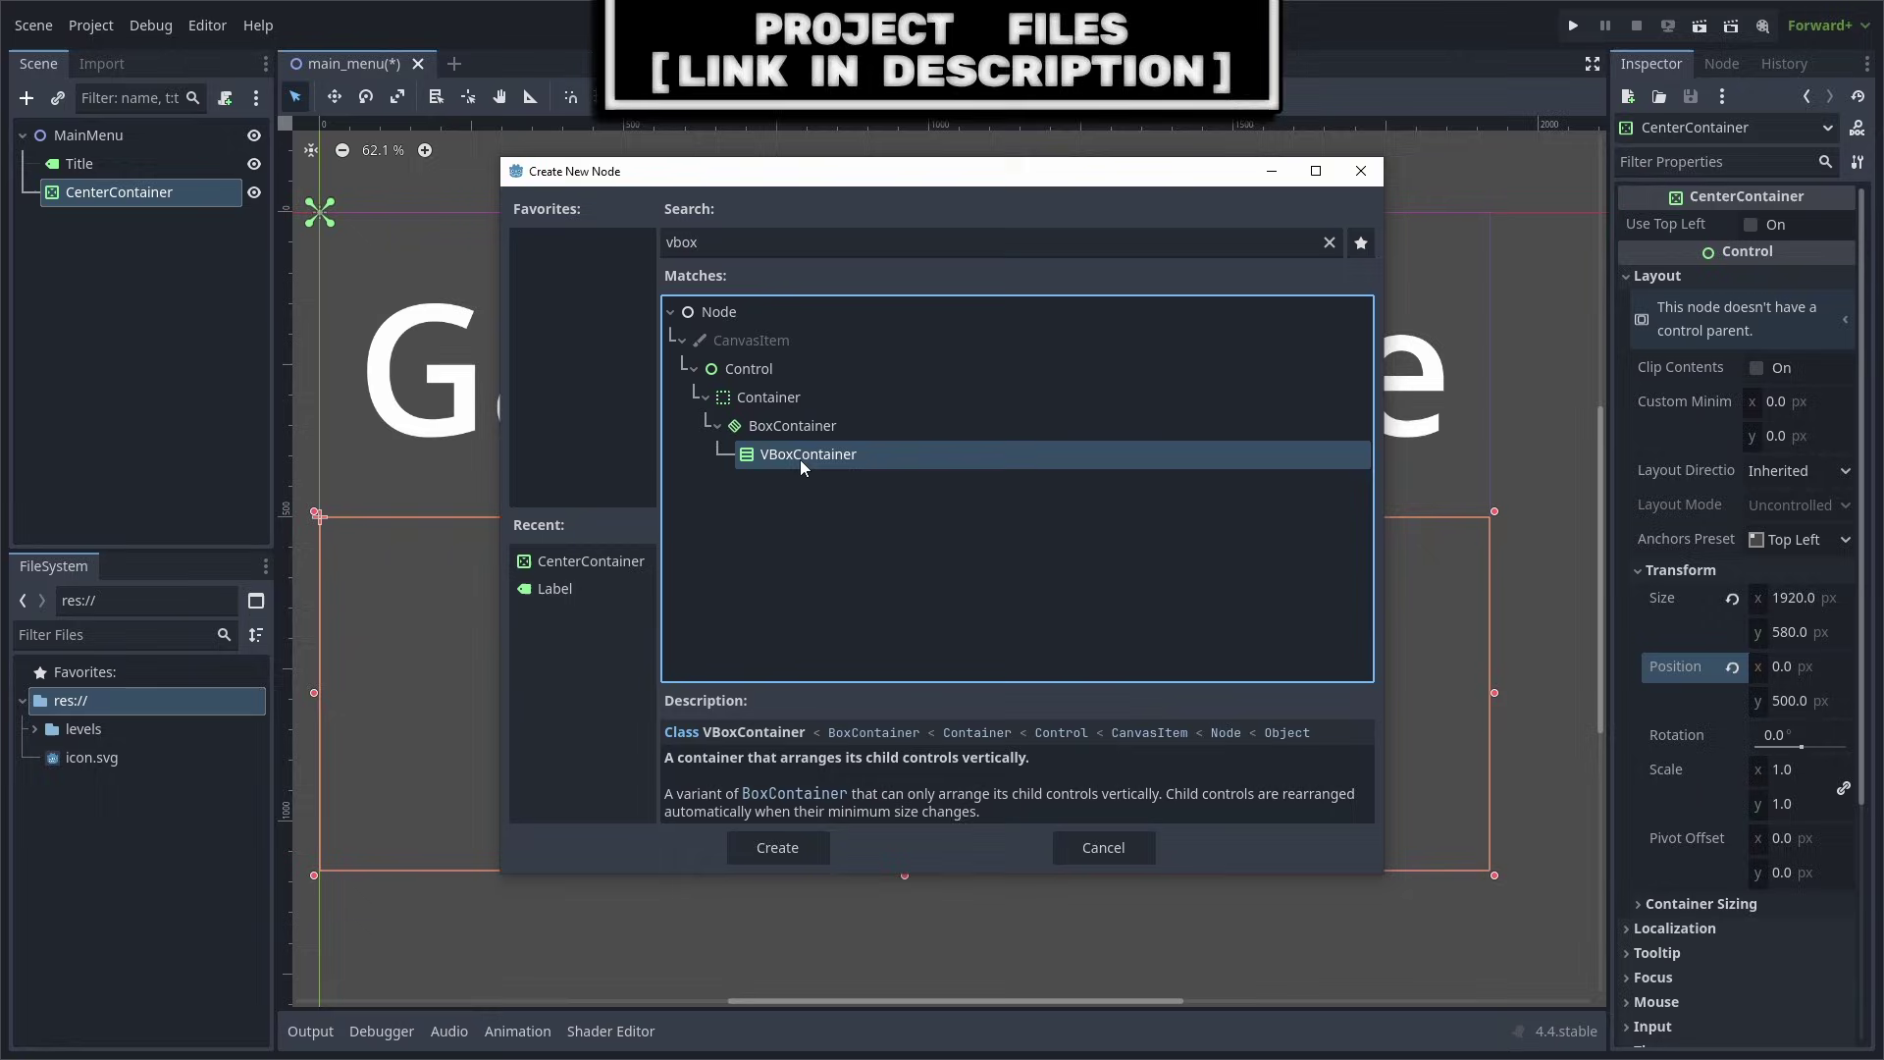
pyautogui.click(781, 847)
pyautogui.rightClick(108, 220)
pyautogui.click(192, 430)
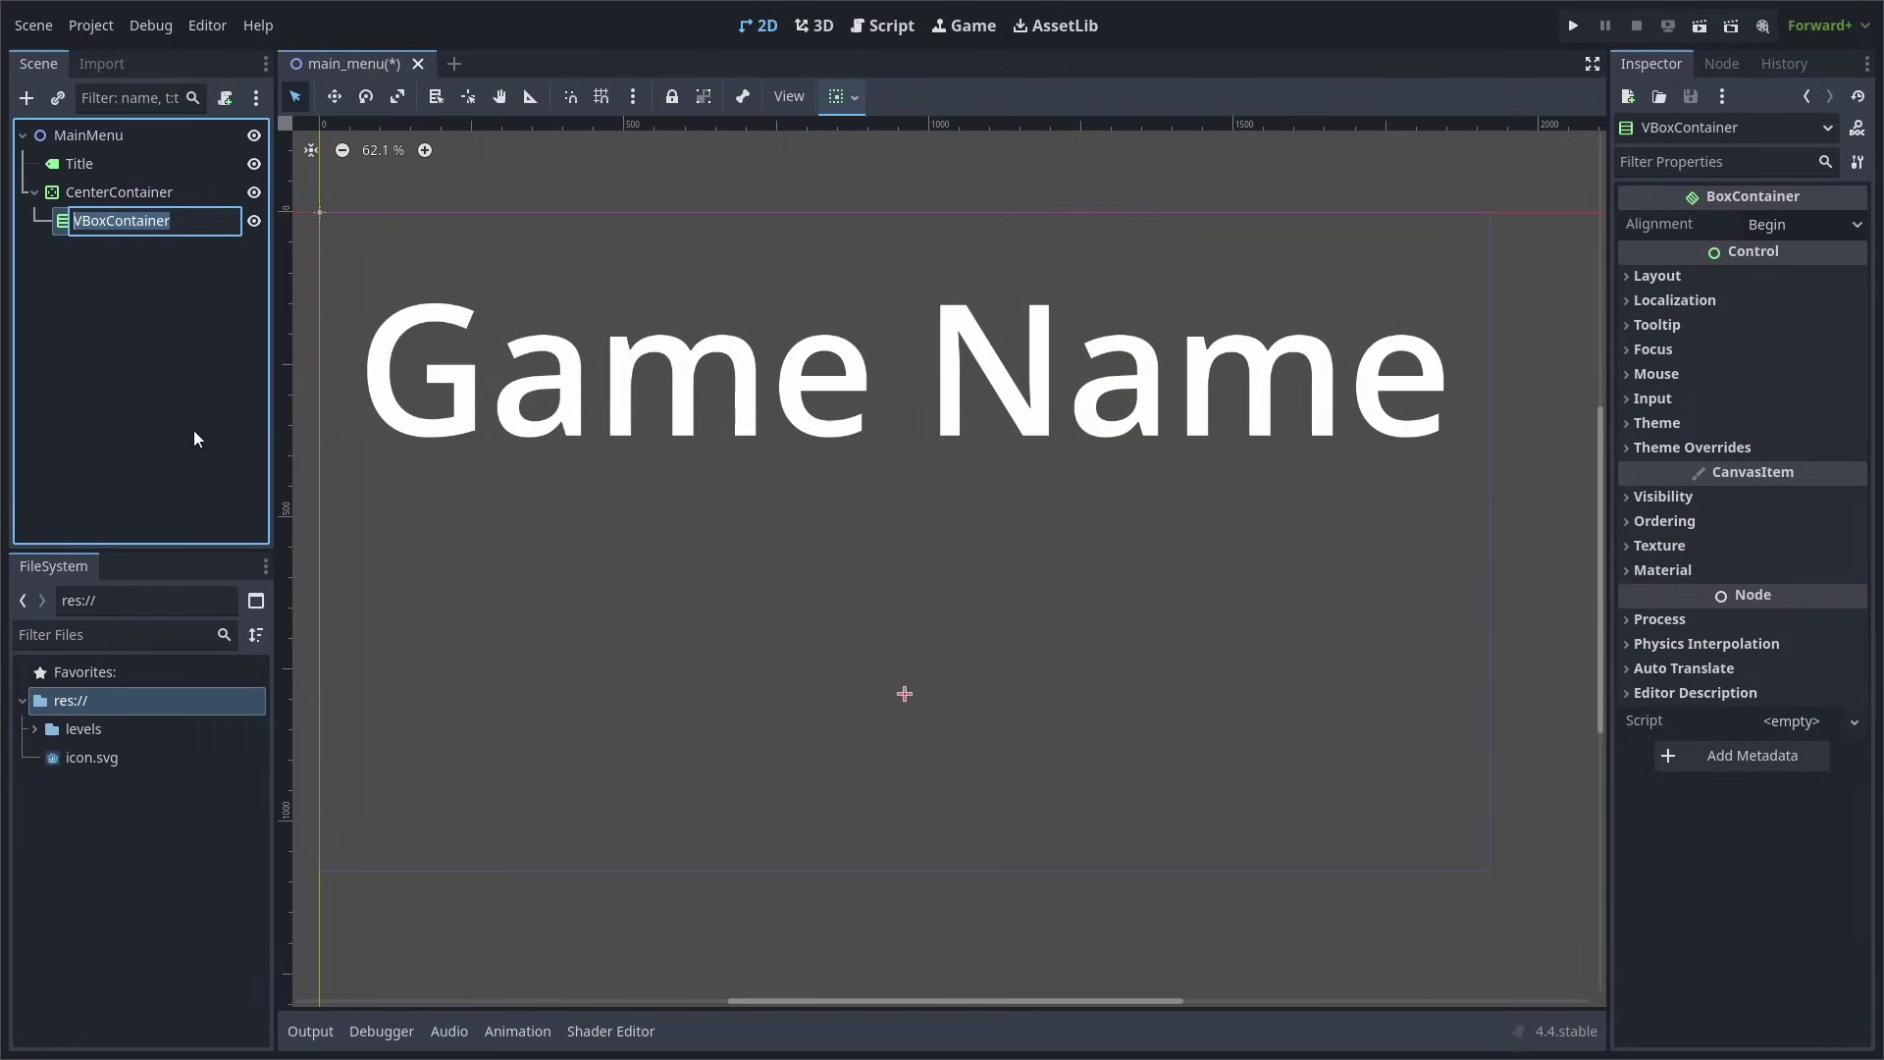
pyautogui.write('MainButtons')
pyautogui.press('Return')
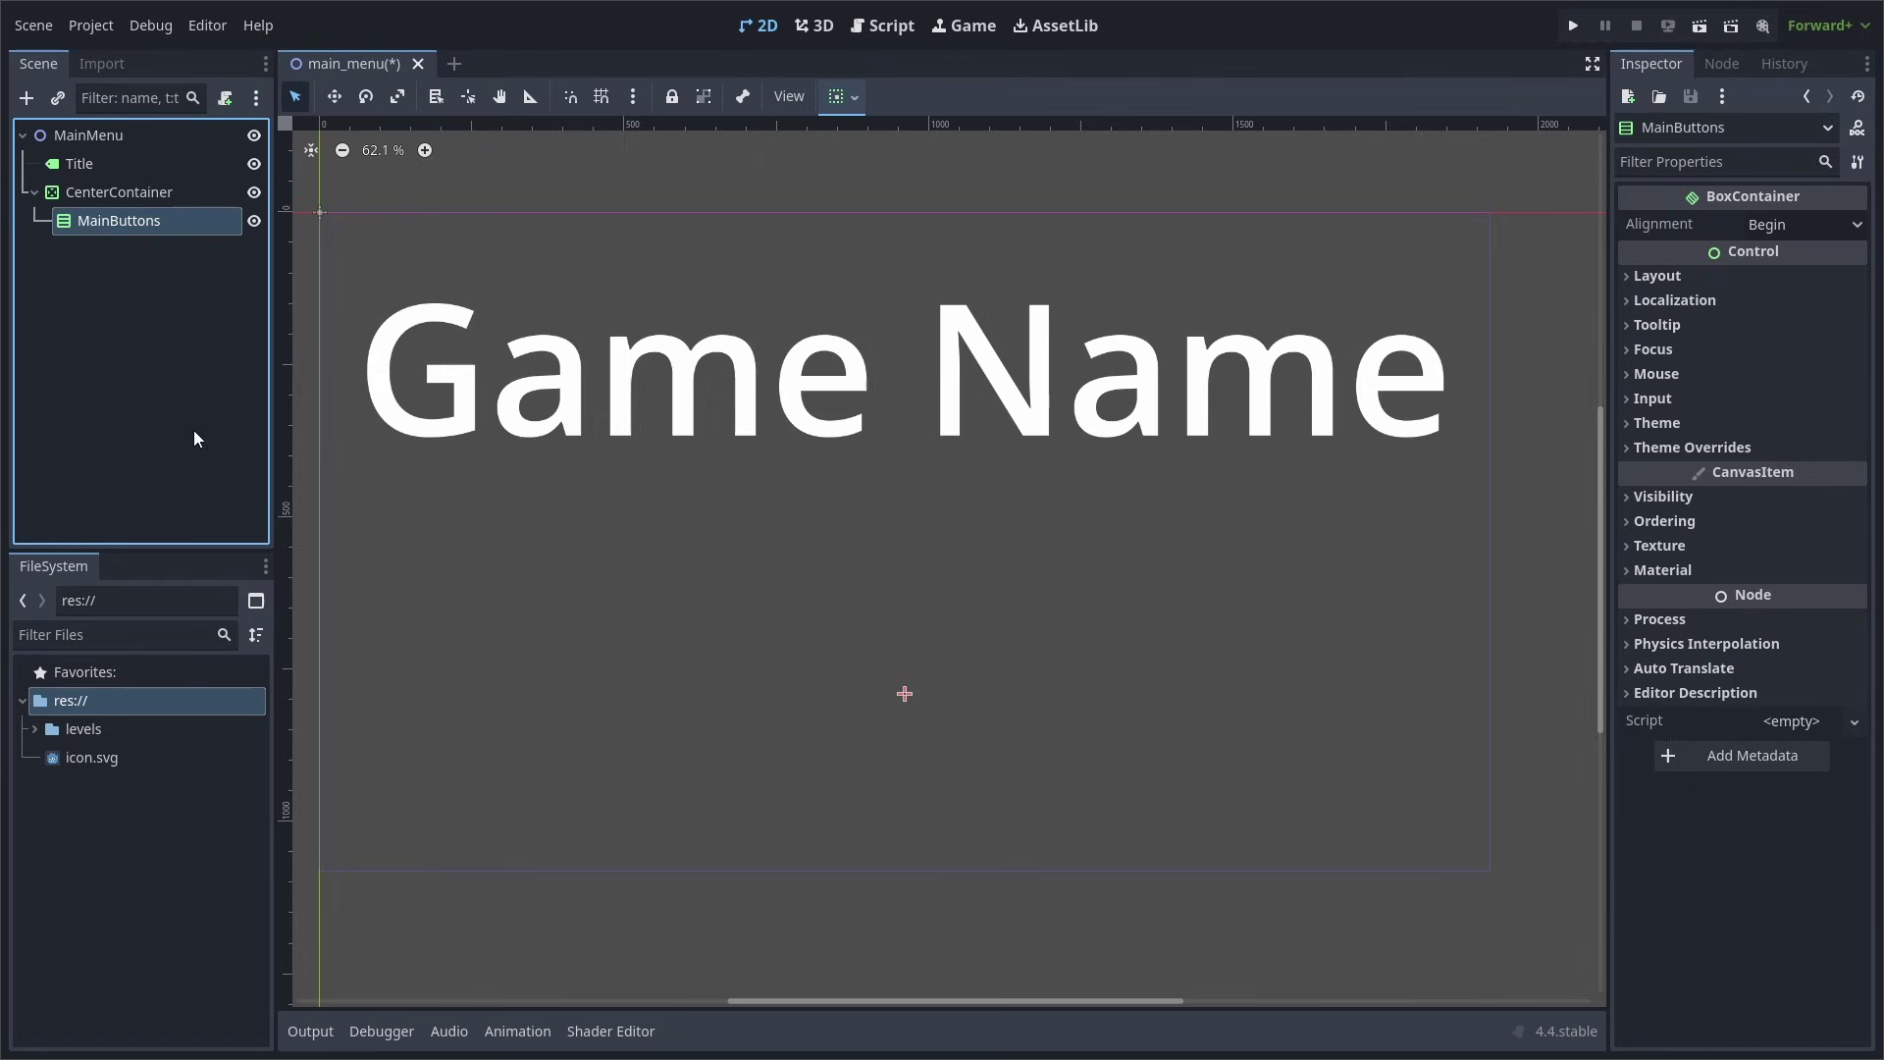
# Add a Button node inside MainButtons and rename it play
pyautogui.hotkey('ctrl', 'a')
pyautogui.write('button')
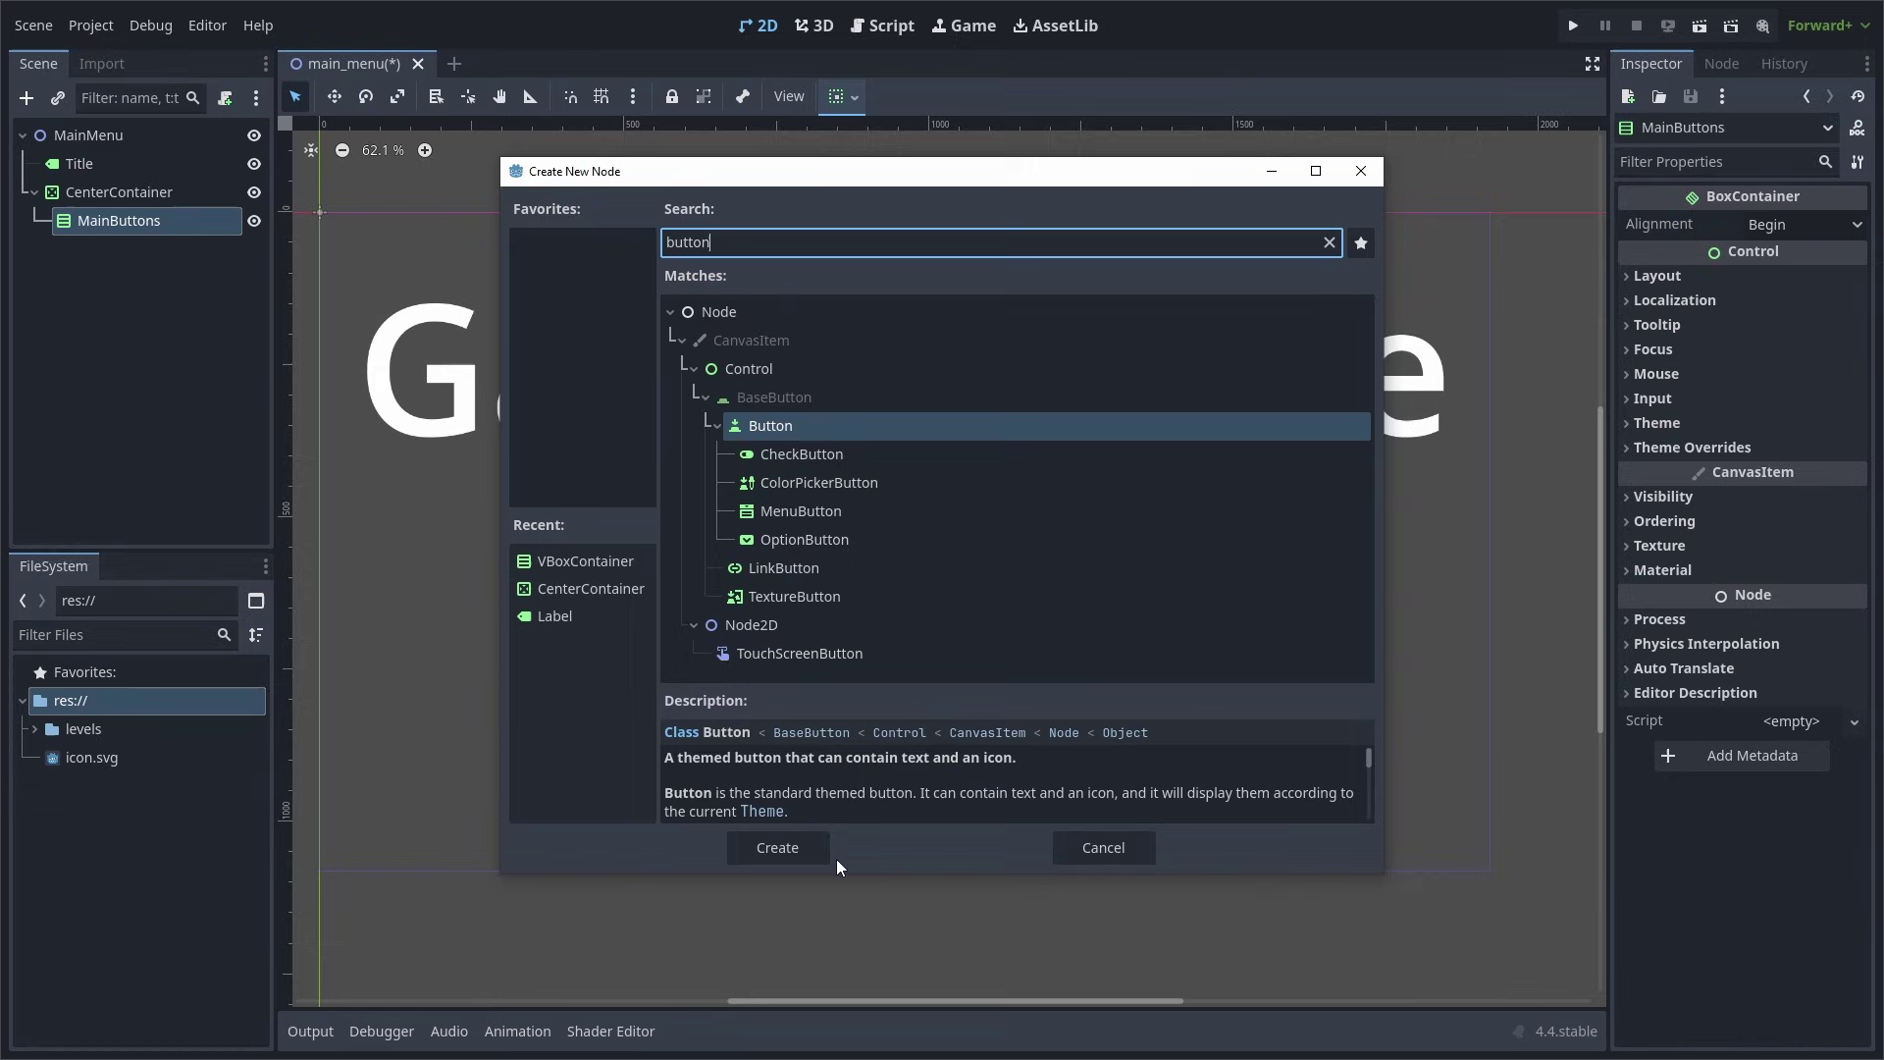
pyautogui.click(777, 846)
pyautogui.write('play')
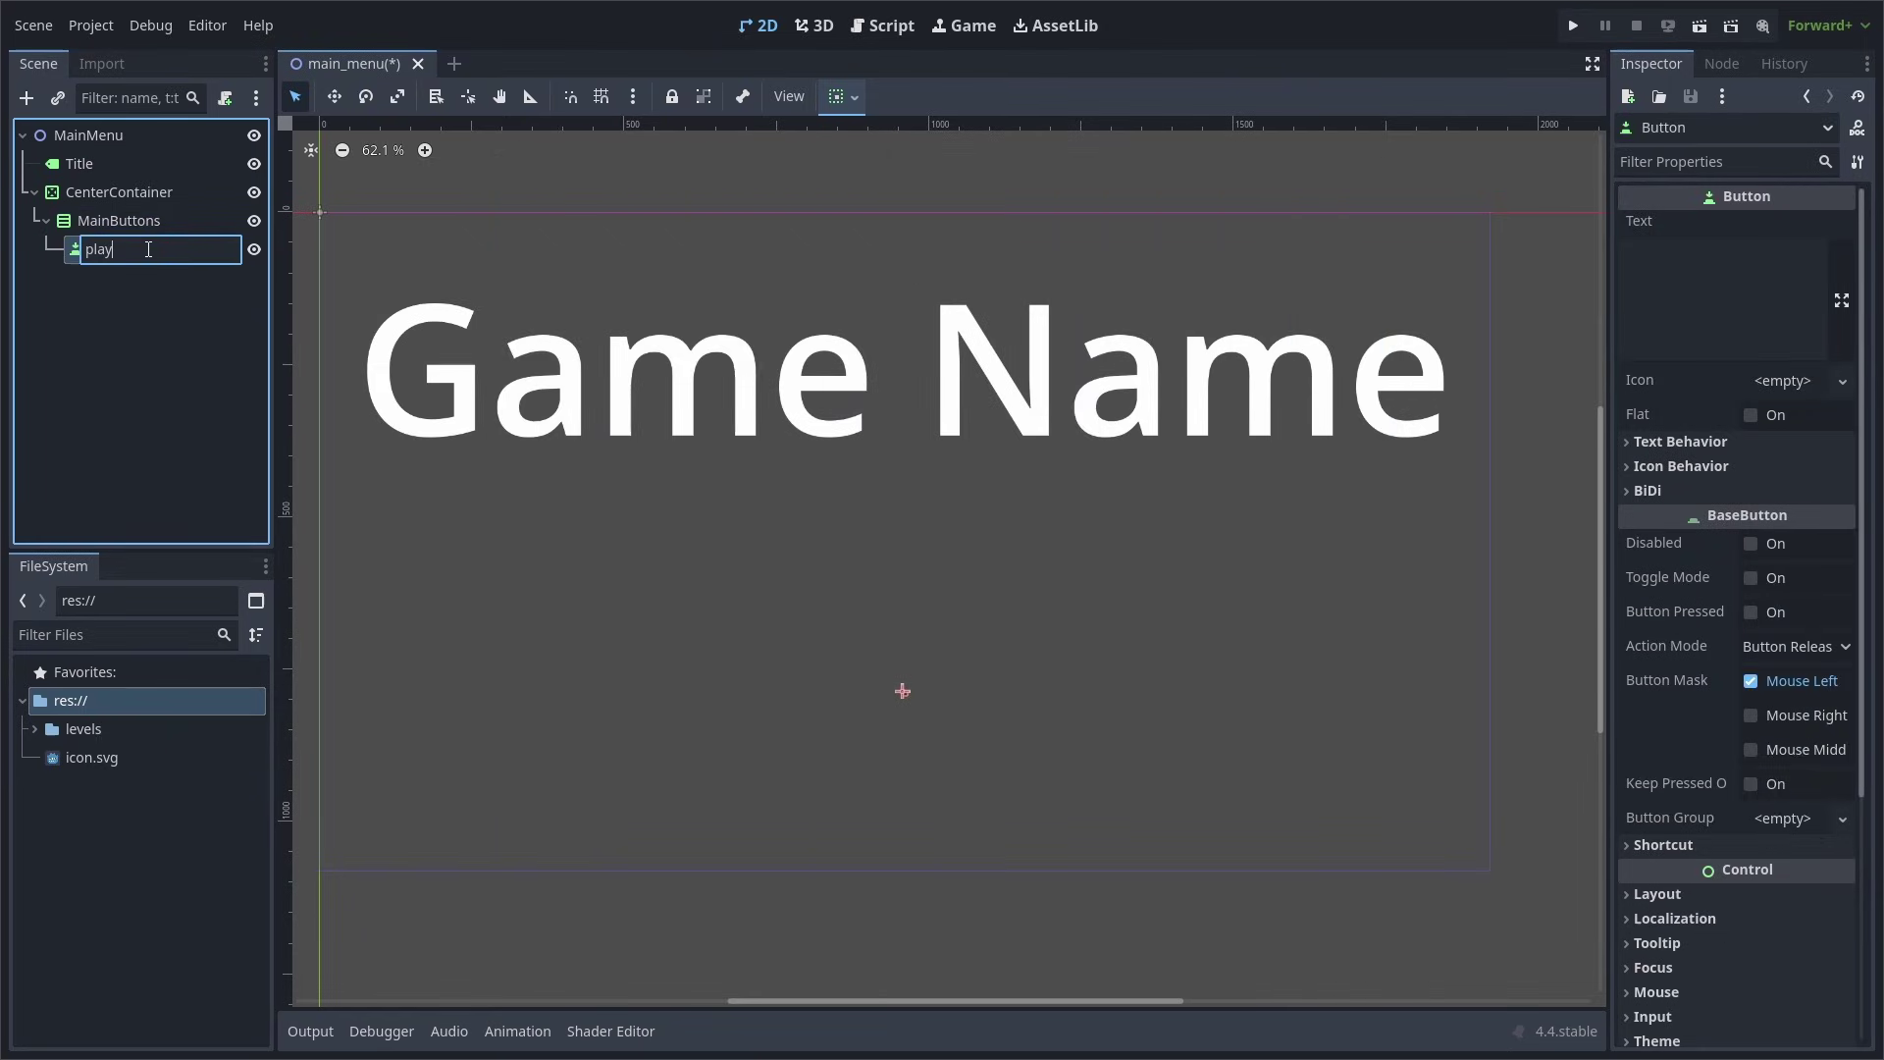
pyautogui.press('Return')
# Set the play button's text to PLAY and override its font size with 75 px
pyautogui.click(1731, 251)
pyautogui.write('PLAY')
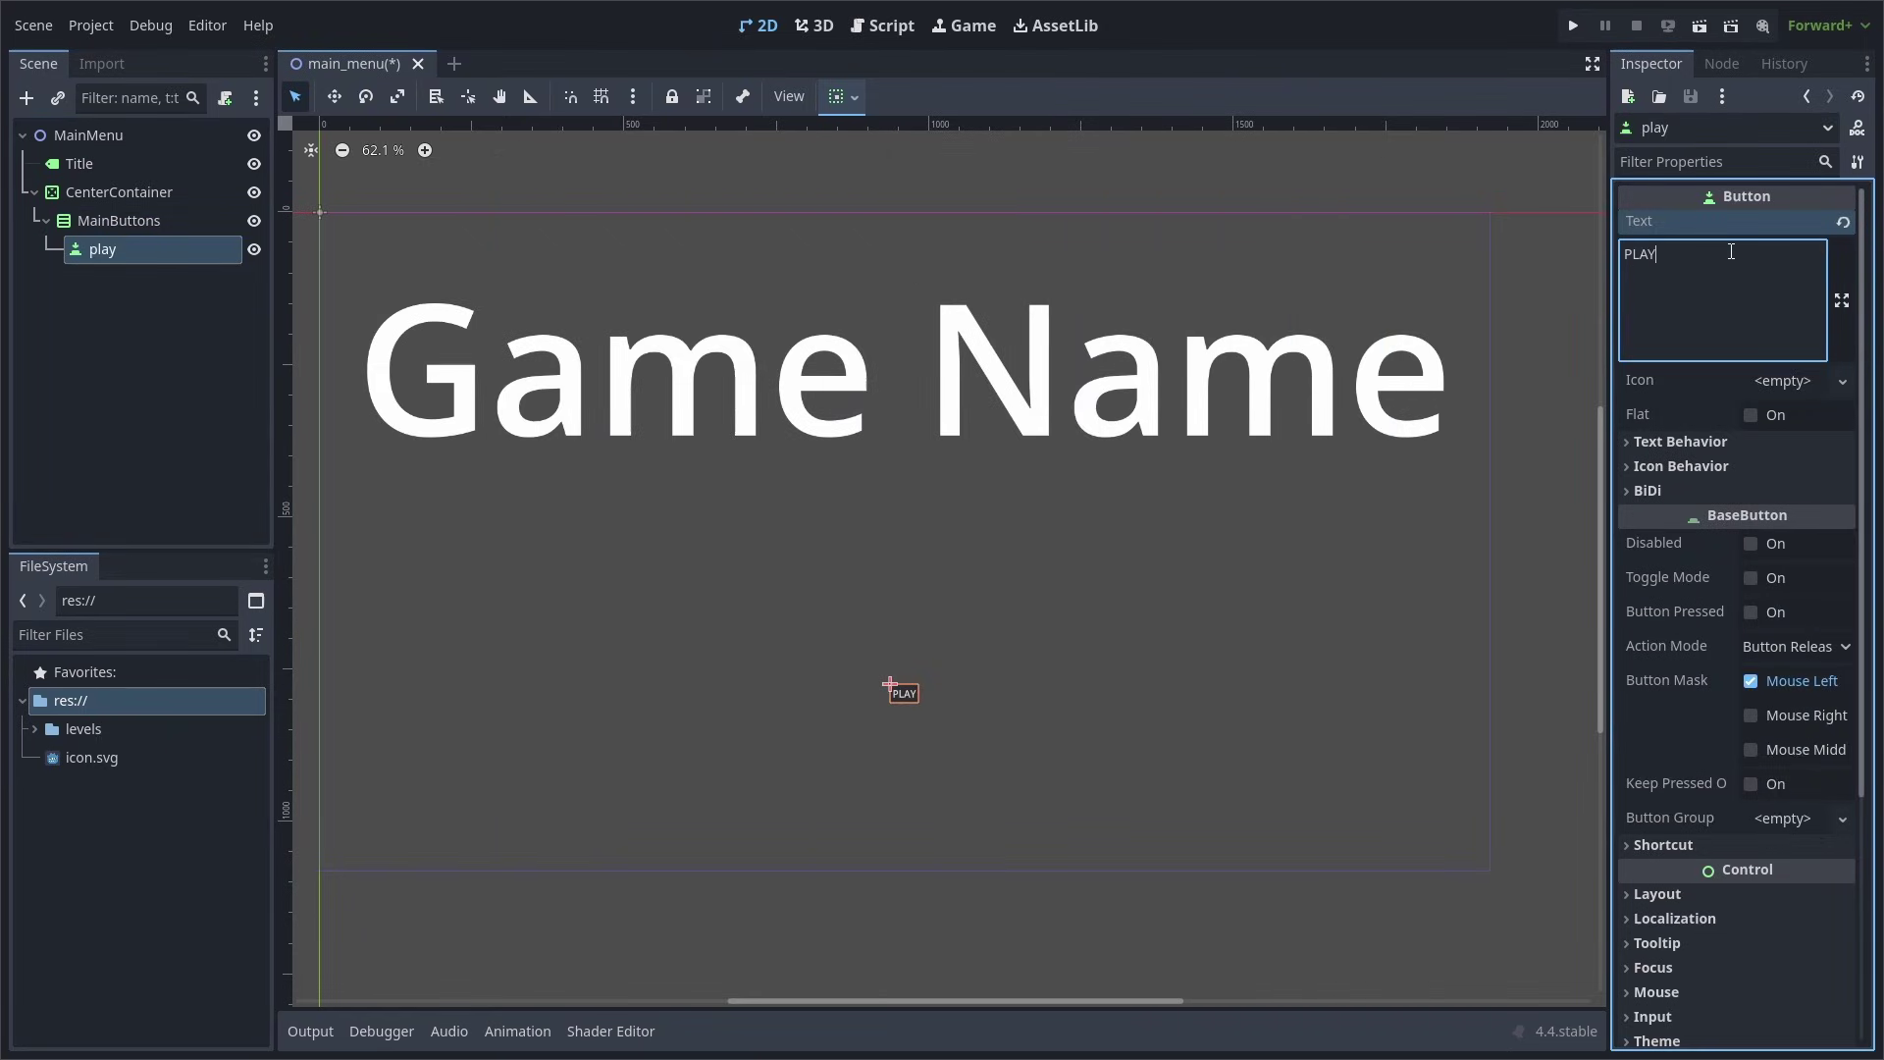
pyautogui.scroll(-5, 1736, 632)
pyautogui.click(1691, 721)
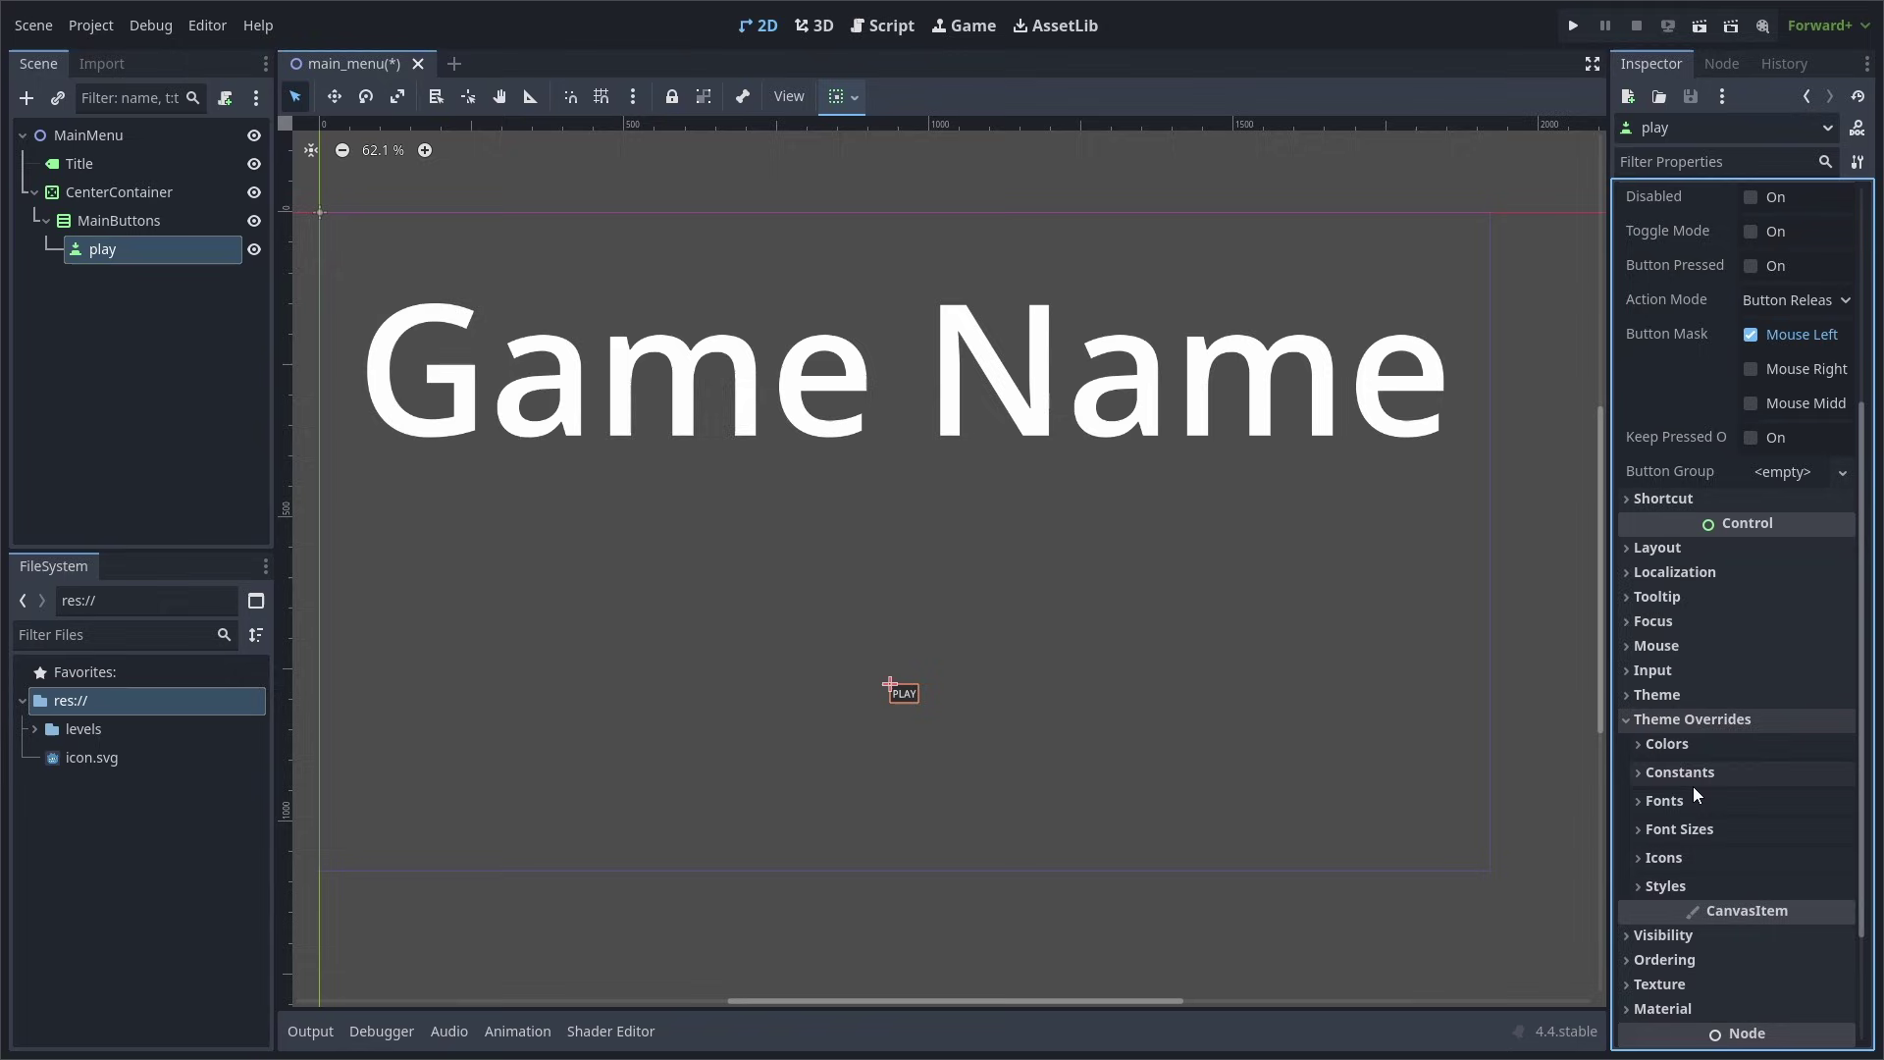
pyautogui.click(1682, 832)
pyautogui.click(1781, 856)
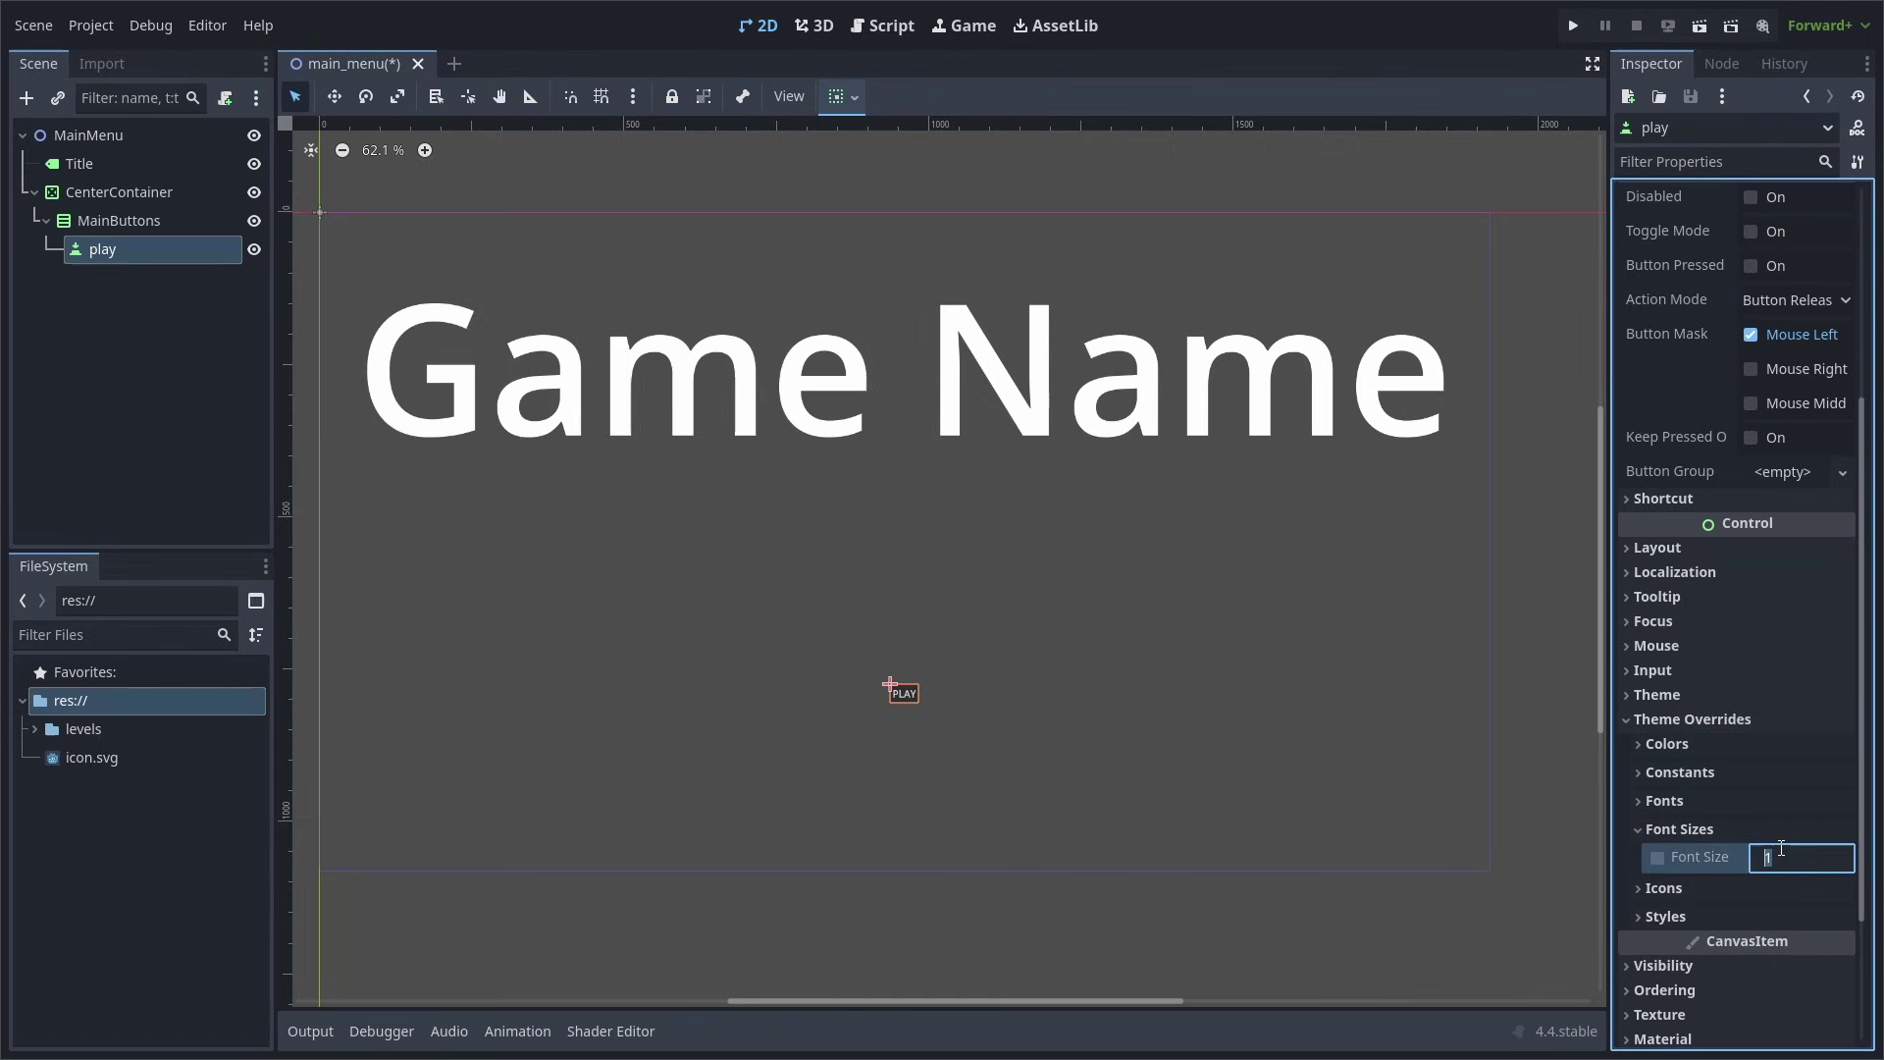
pyautogui.write('75')
pyautogui.press('Return')
# Duplicate the play button three times inside MainButtons
pyautogui.click(169, 247)
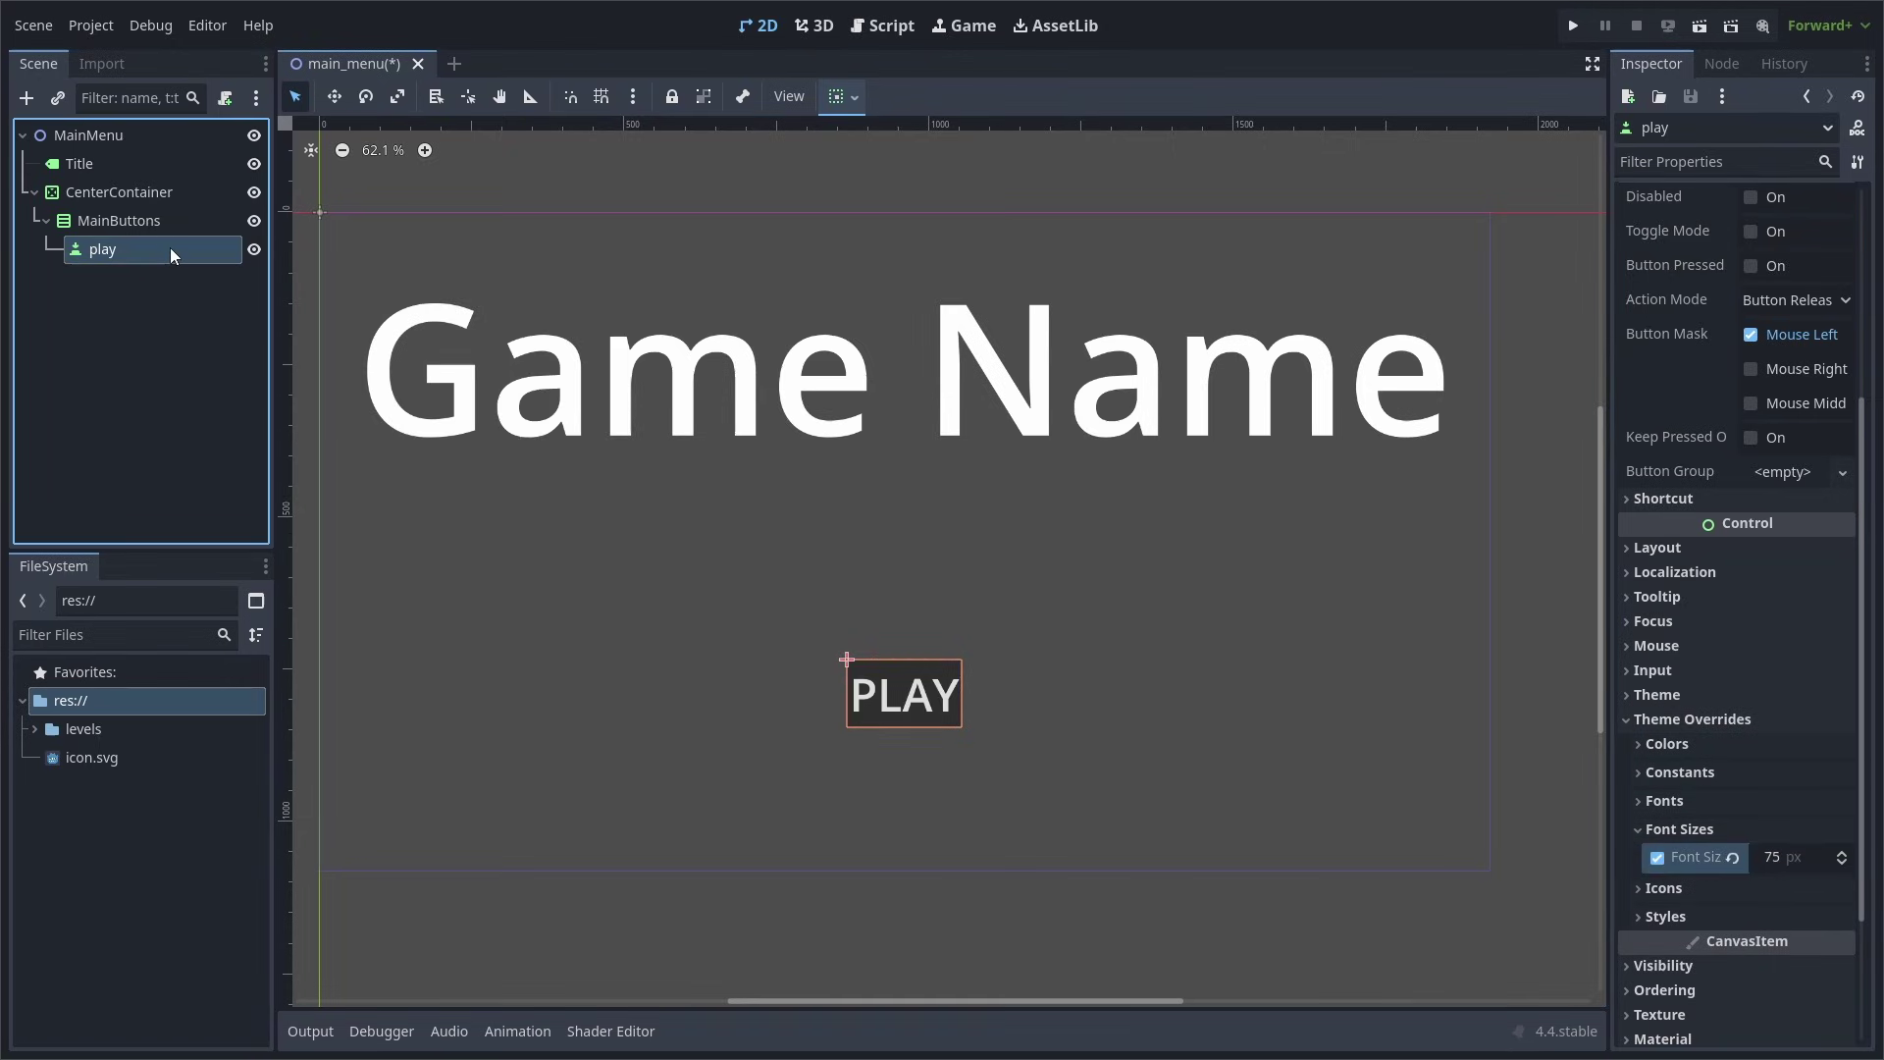
pyautogui.hotkey('ctrl', 'd')
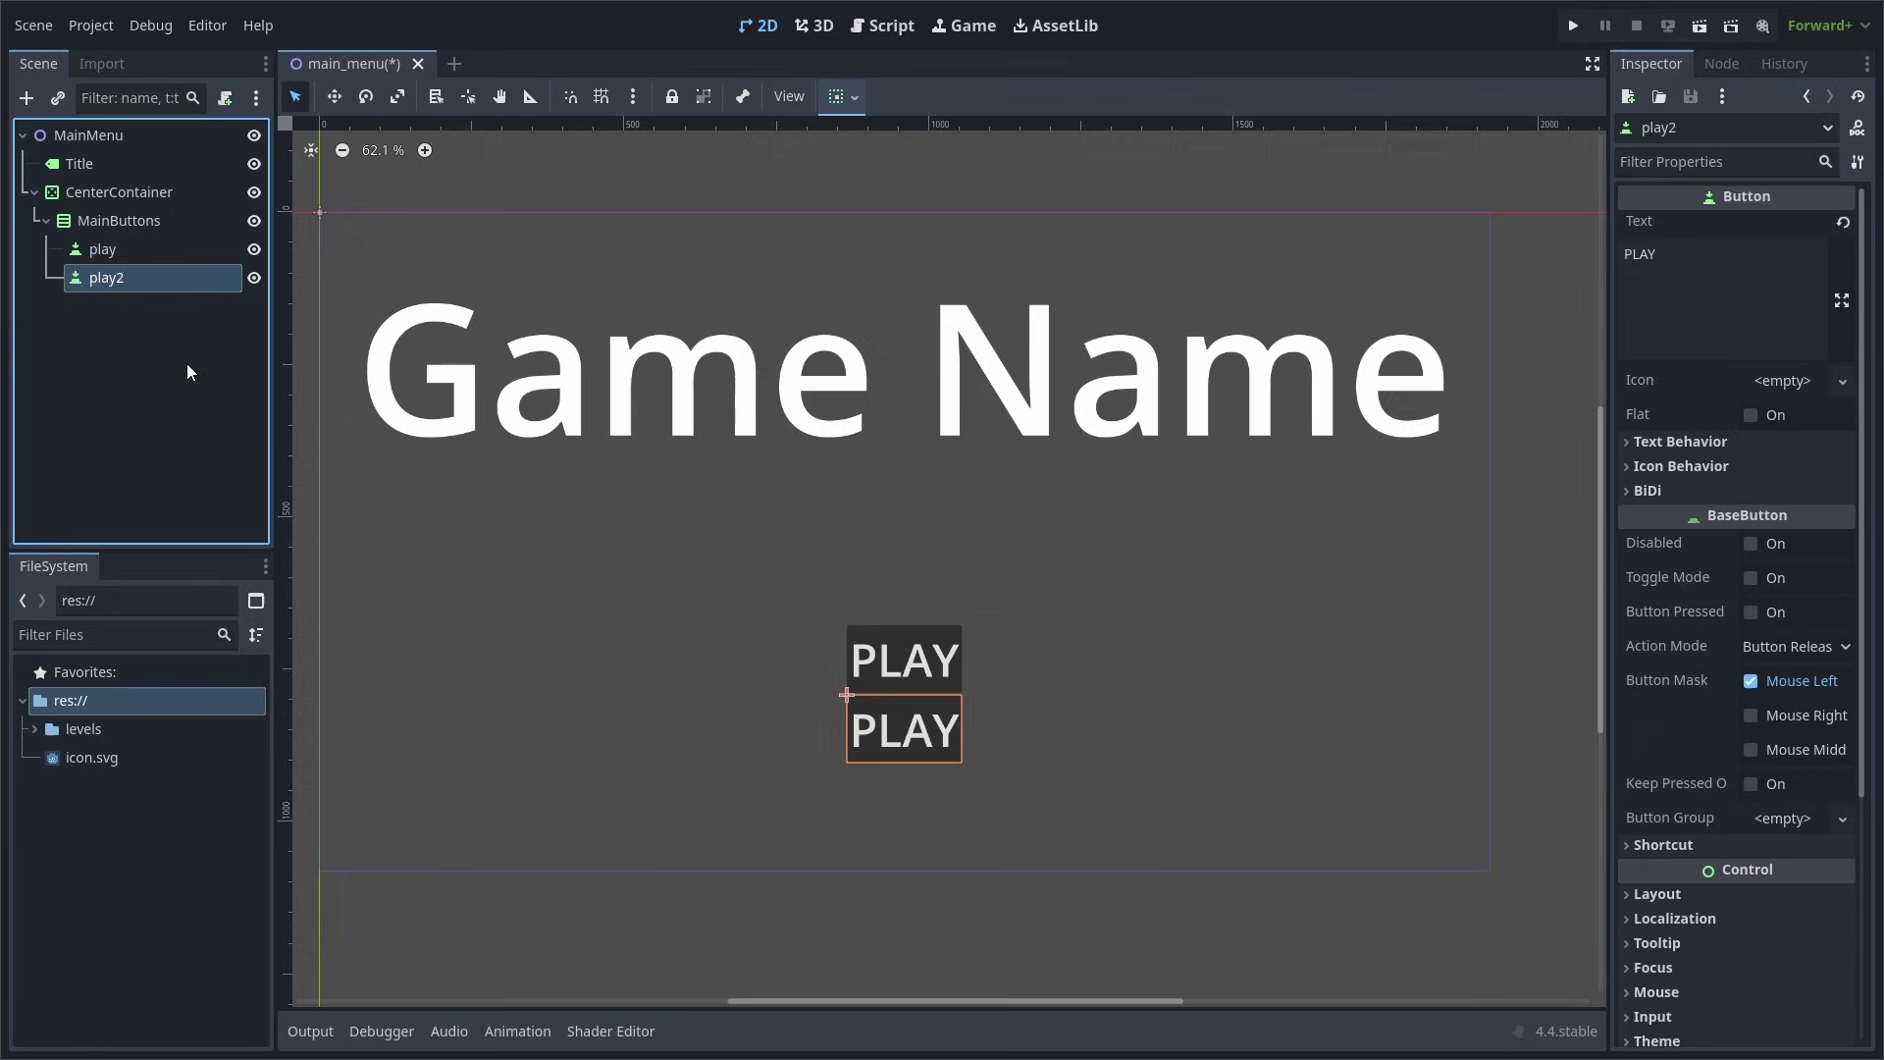
pyautogui.hotkey('ctrl', 'd')
pyautogui.hotkey('ctrl', 'd')
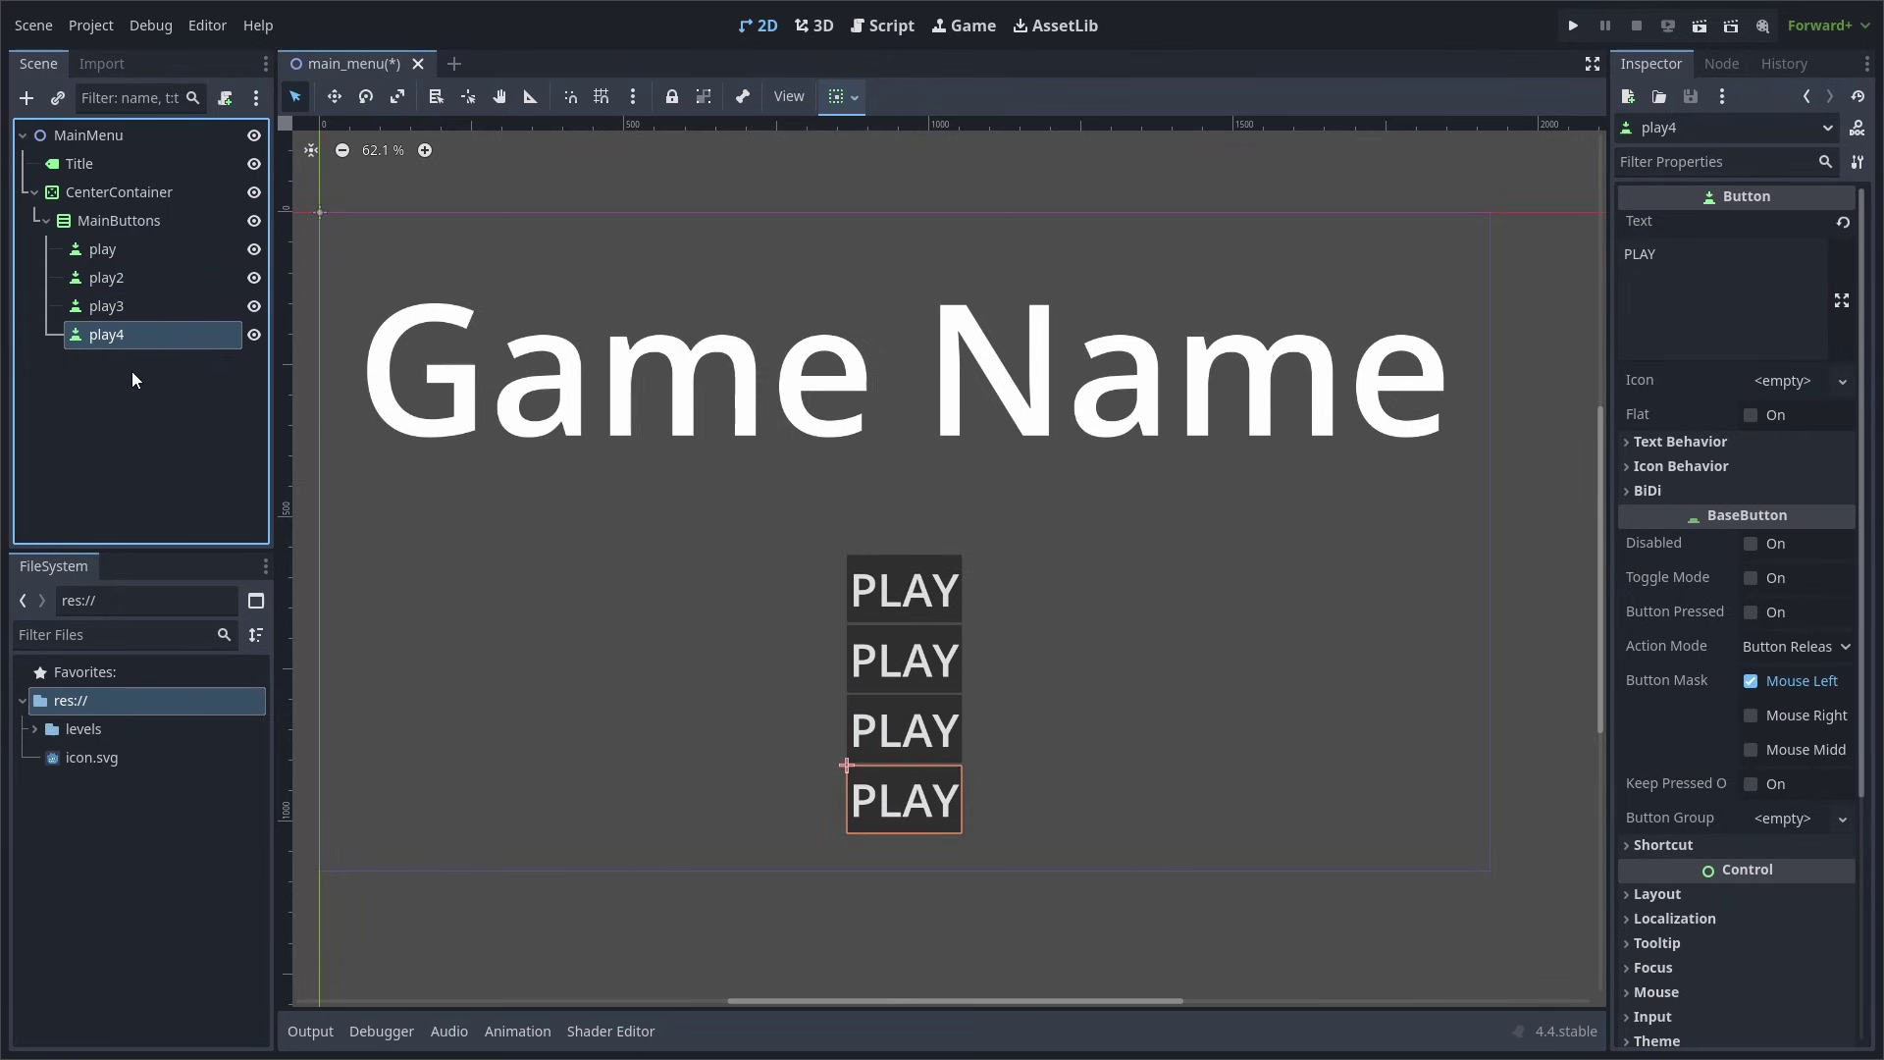
# Rename the three copies settings, credits and quit, with the texts SETTINGS, CREDITS and QUIT
pyautogui.doubleClick(147, 277)
pyautogui.write('settings')
pyautogui.doubleClick(151, 309)
pyautogui.write('credits')
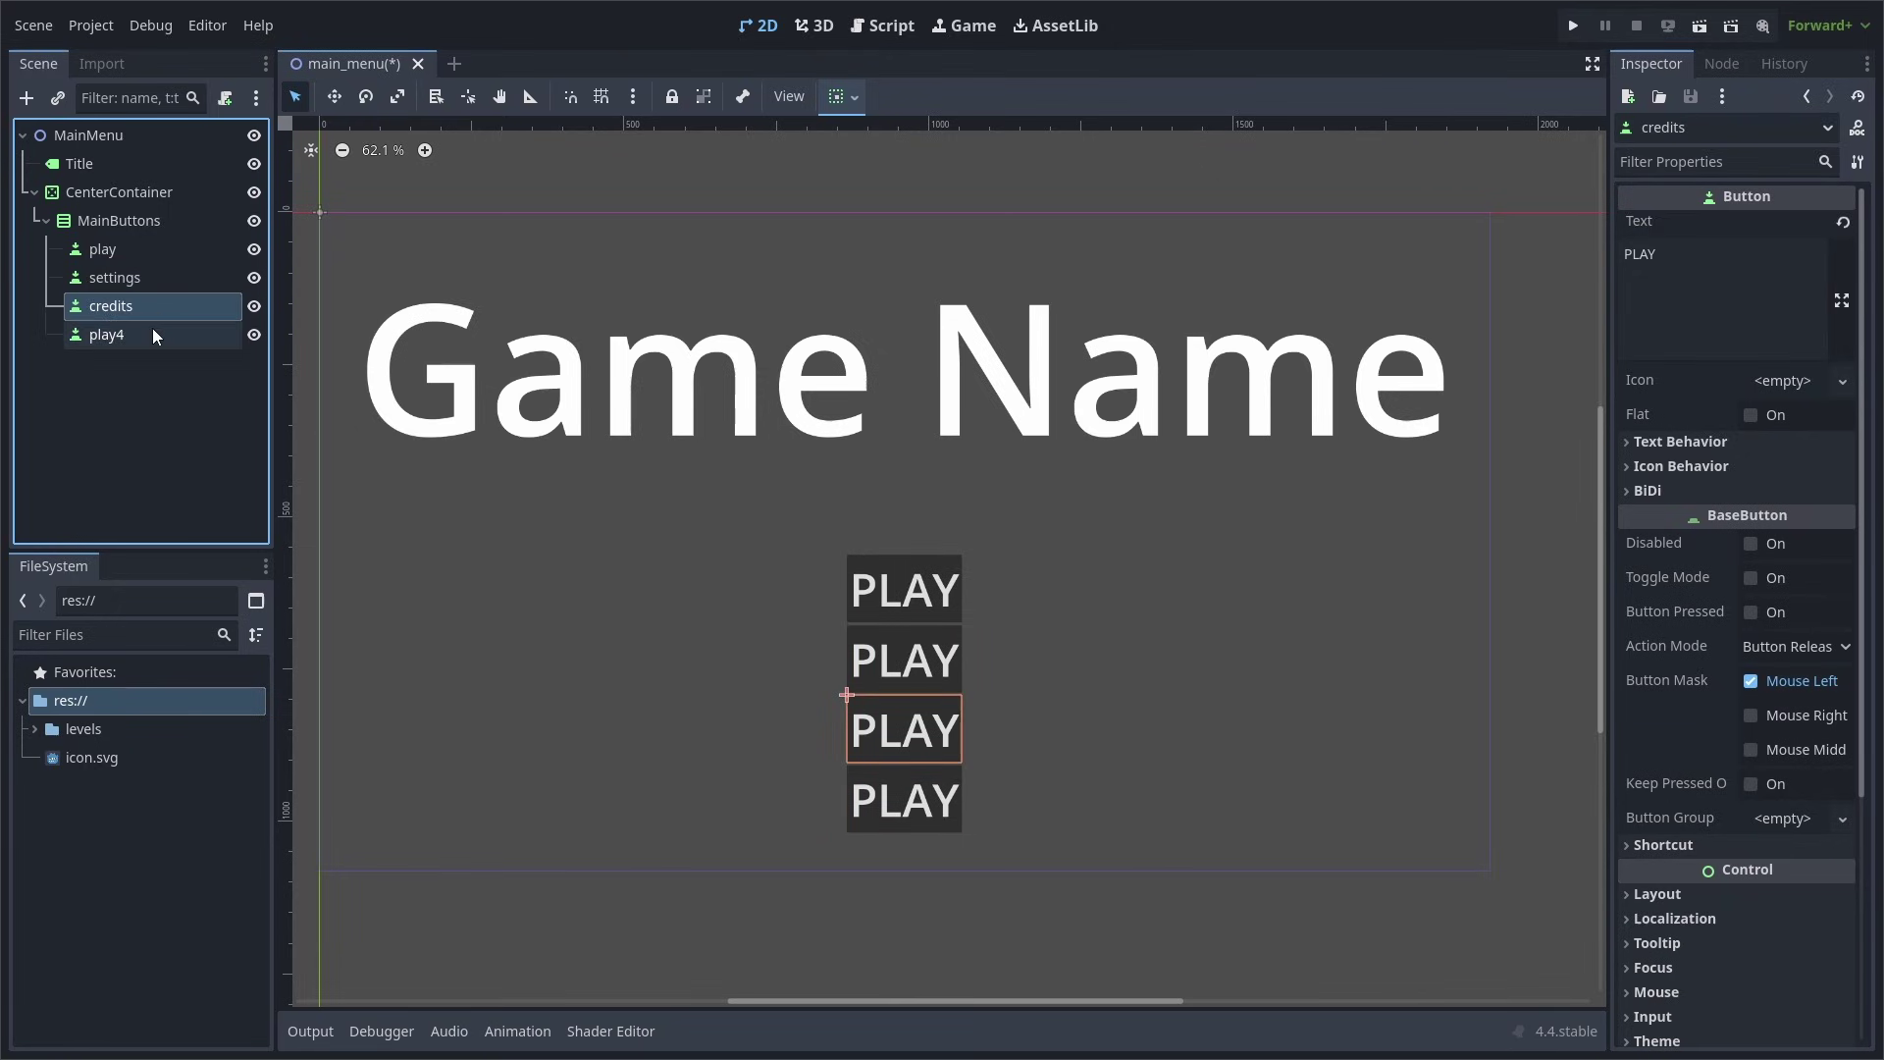
pyautogui.doubleClick(151, 330)
pyautogui.write('quit')
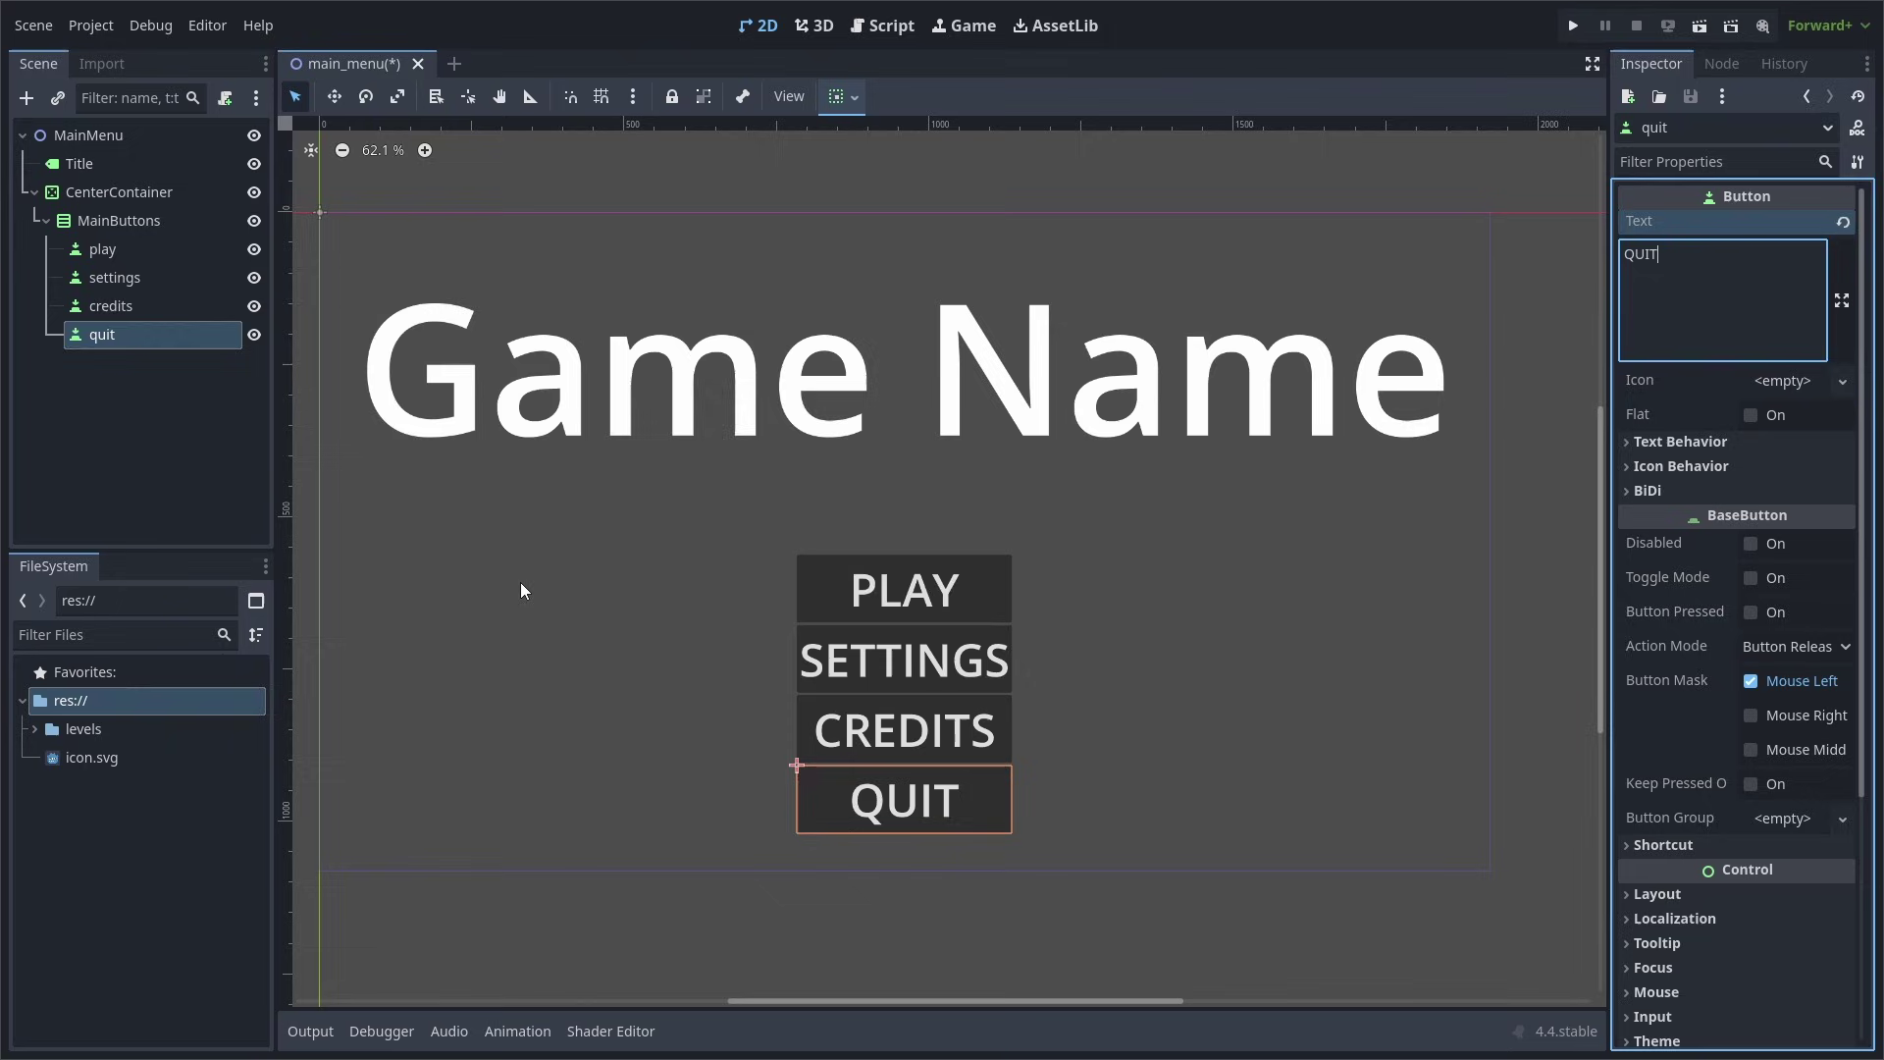
# Override the separation constant of MainButtons with a value of 16
pyautogui.scroll(3, 890, 792)
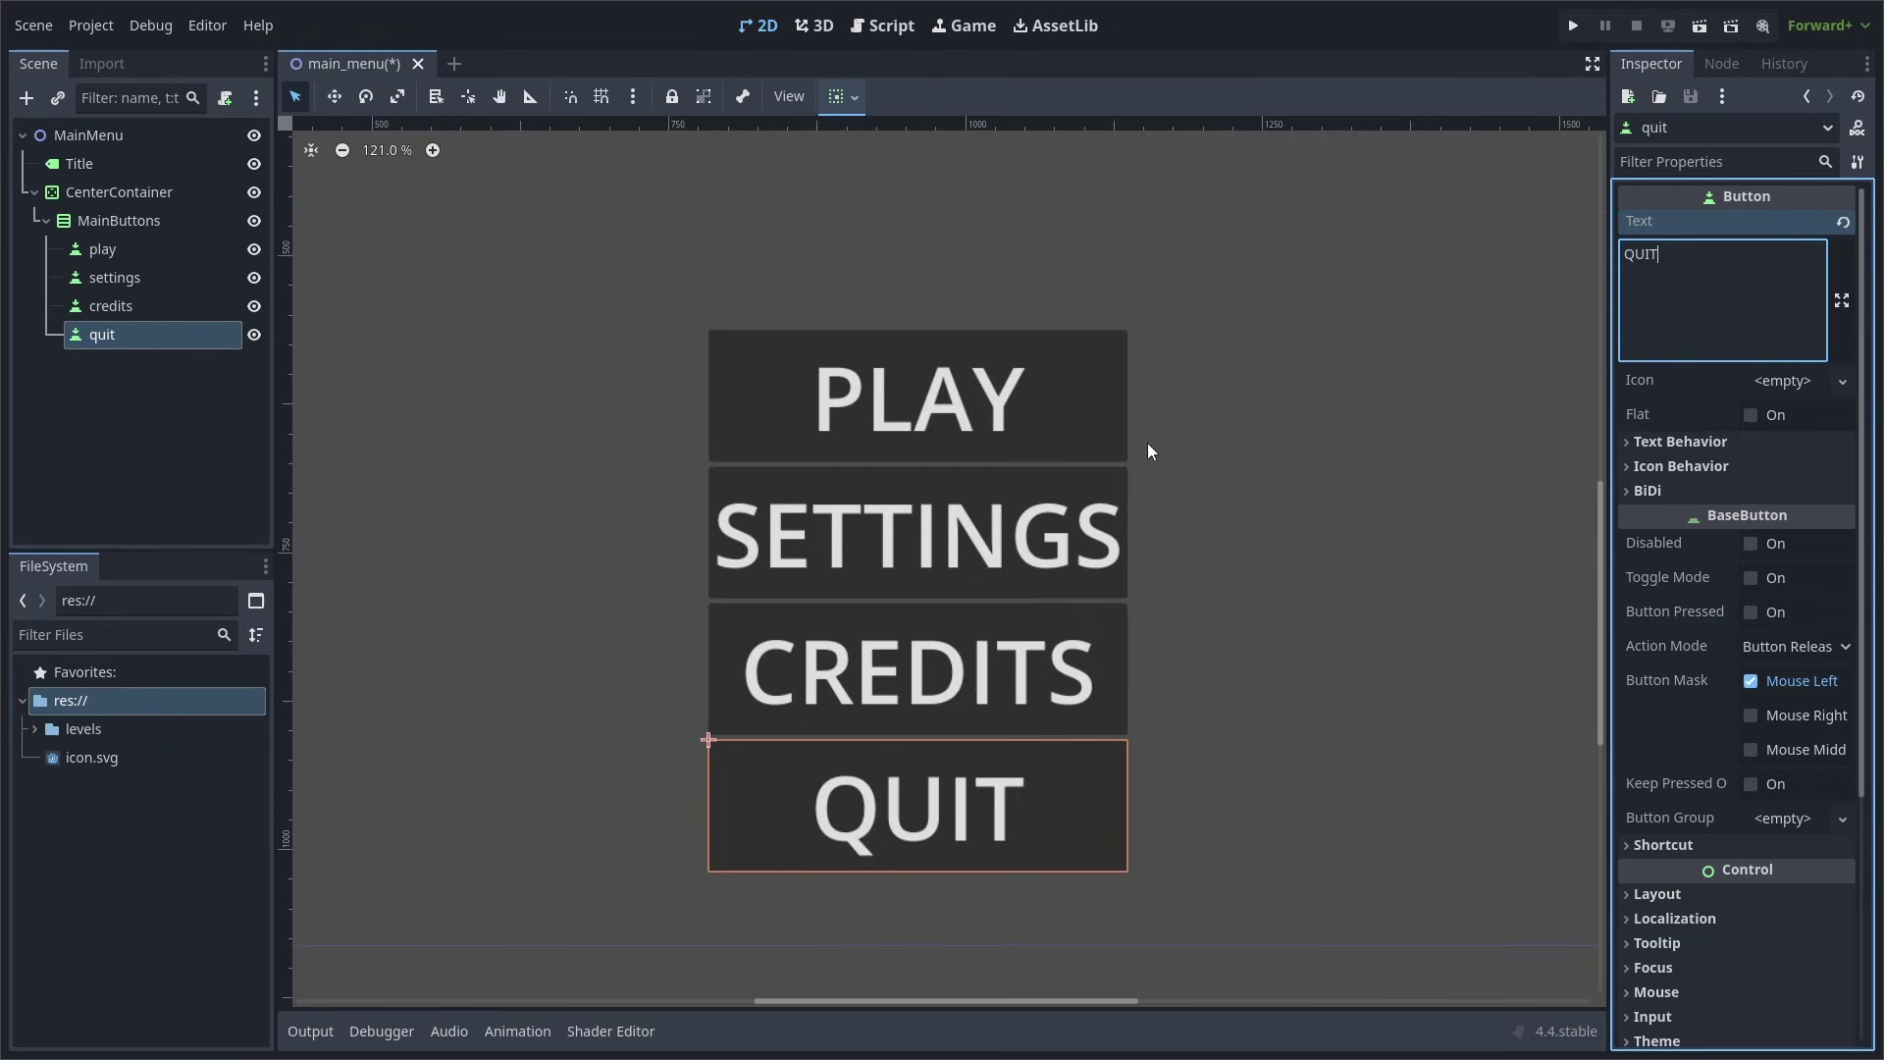
pyautogui.click(102, 218)
pyautogui.click(1680, 446)
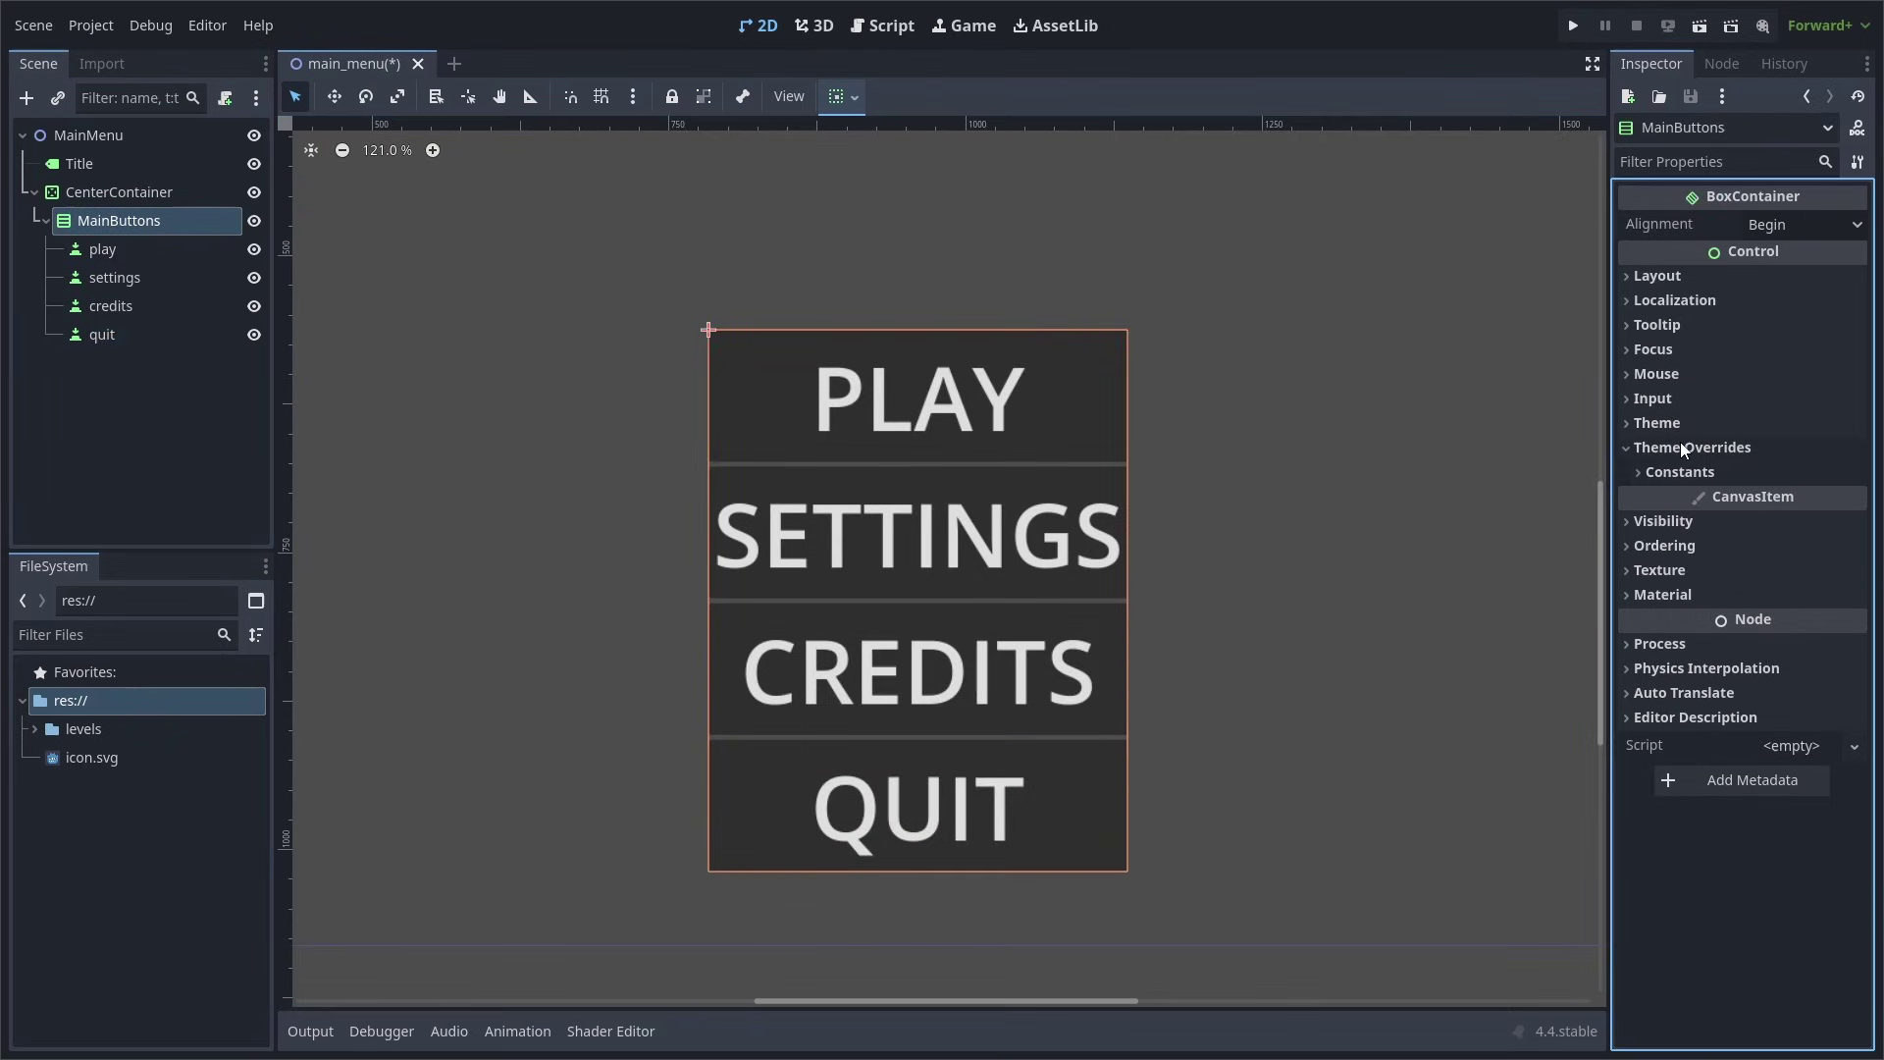
pyautogui.click(1669, 472)
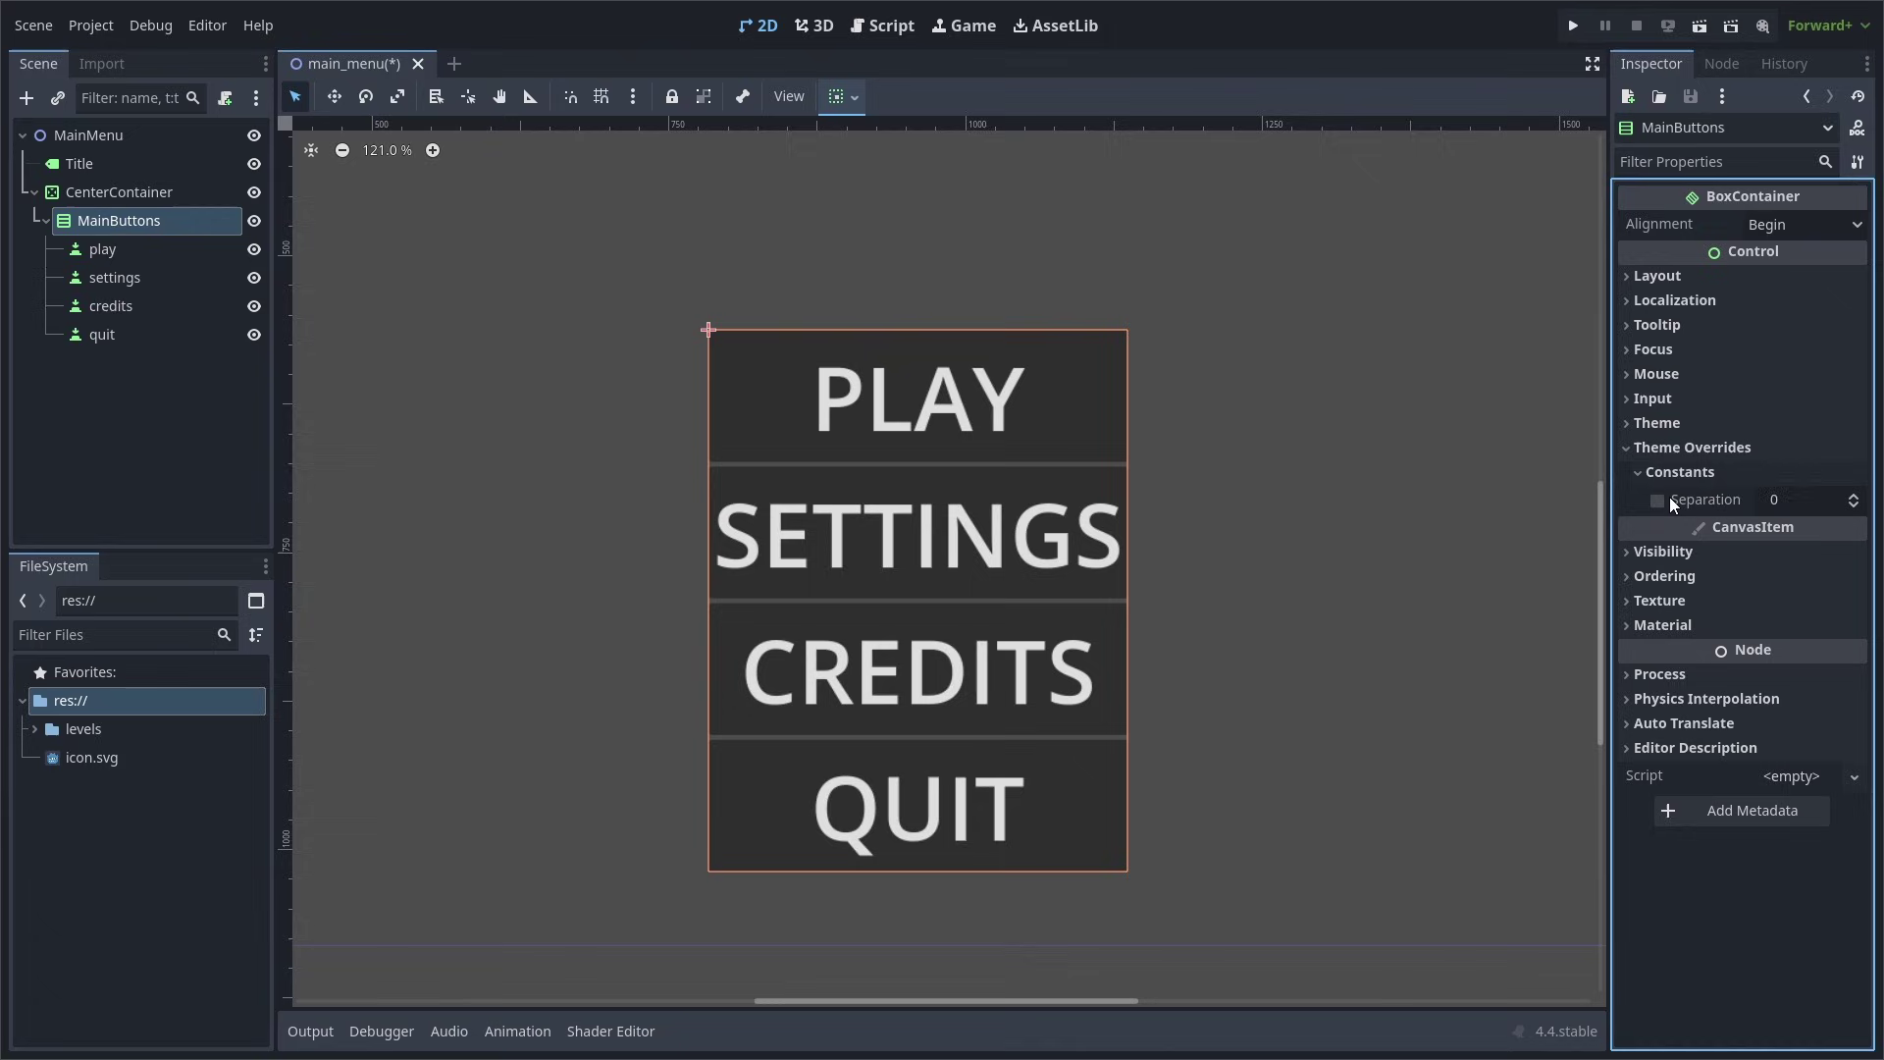
pyautogui.click(1658, 501)
pyautogui.click(1853, 504)
pyautogui.write('16')
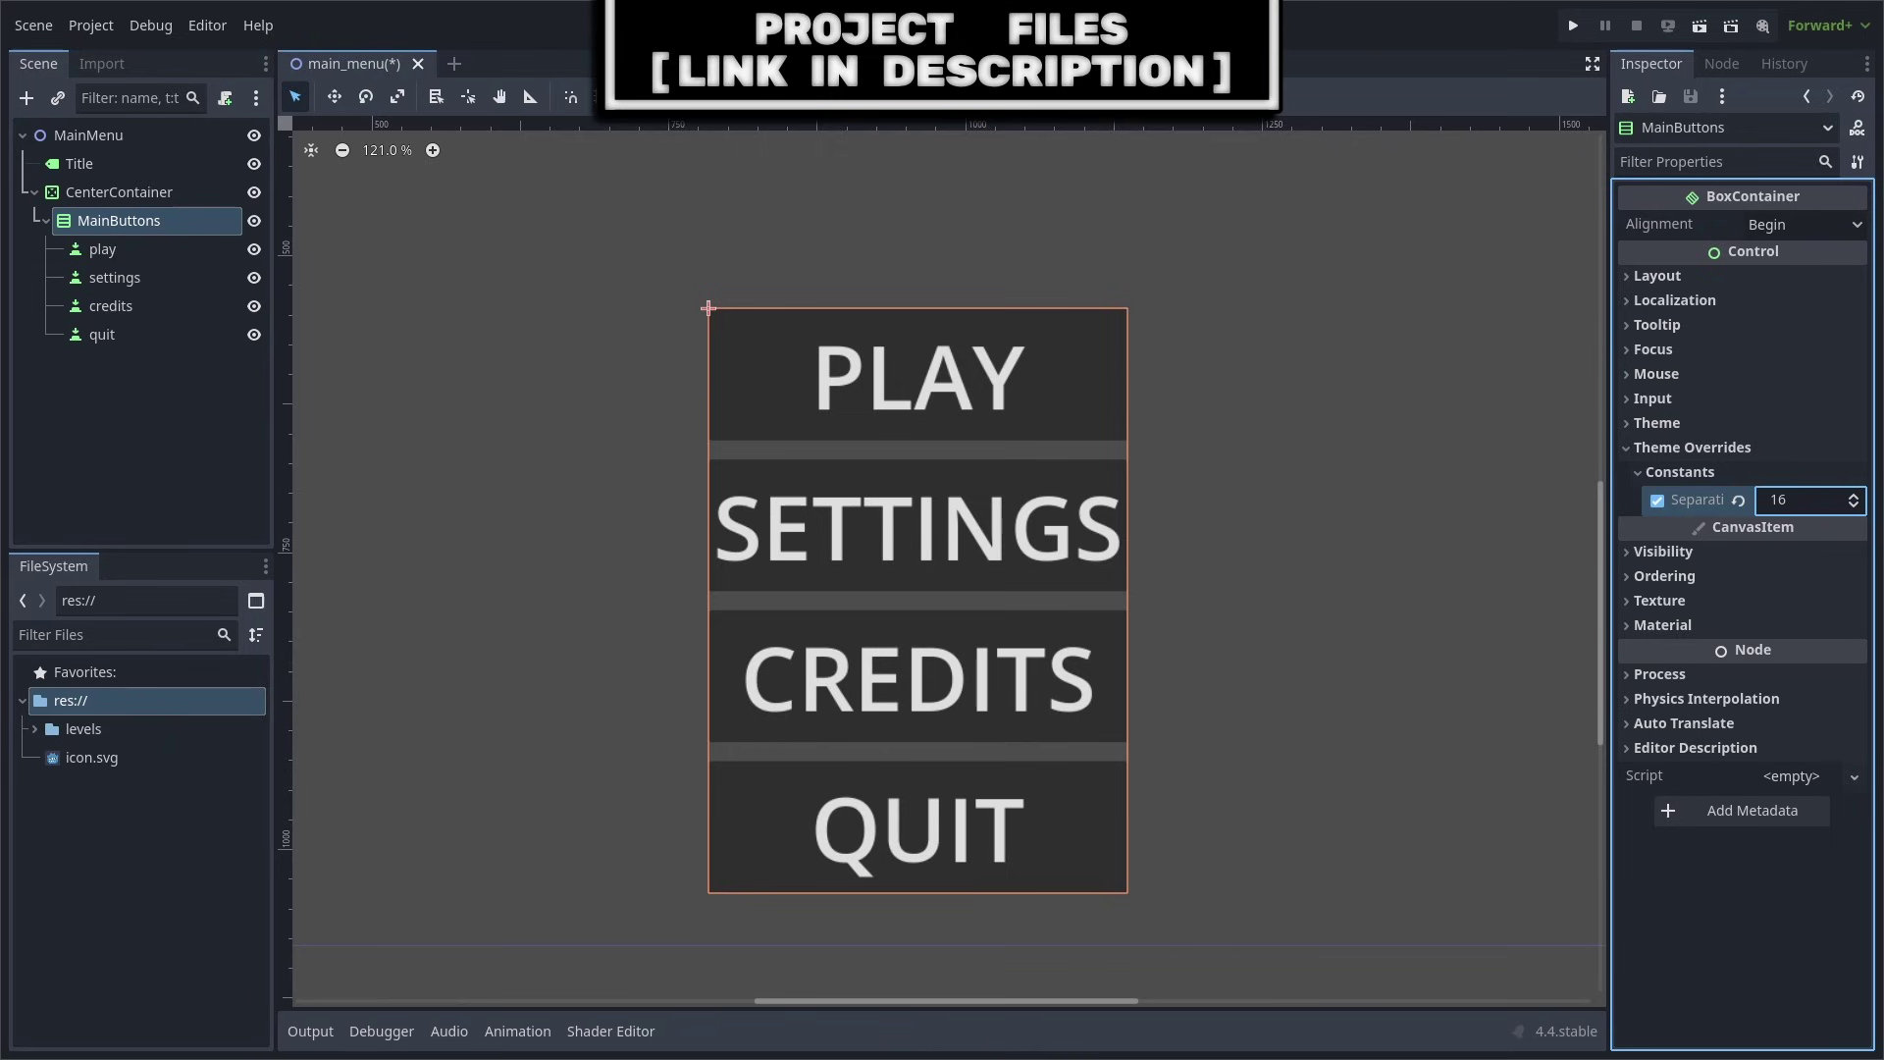
# Examine the play button's style overrides and its Theme property
pyautogui.click(102, 249)
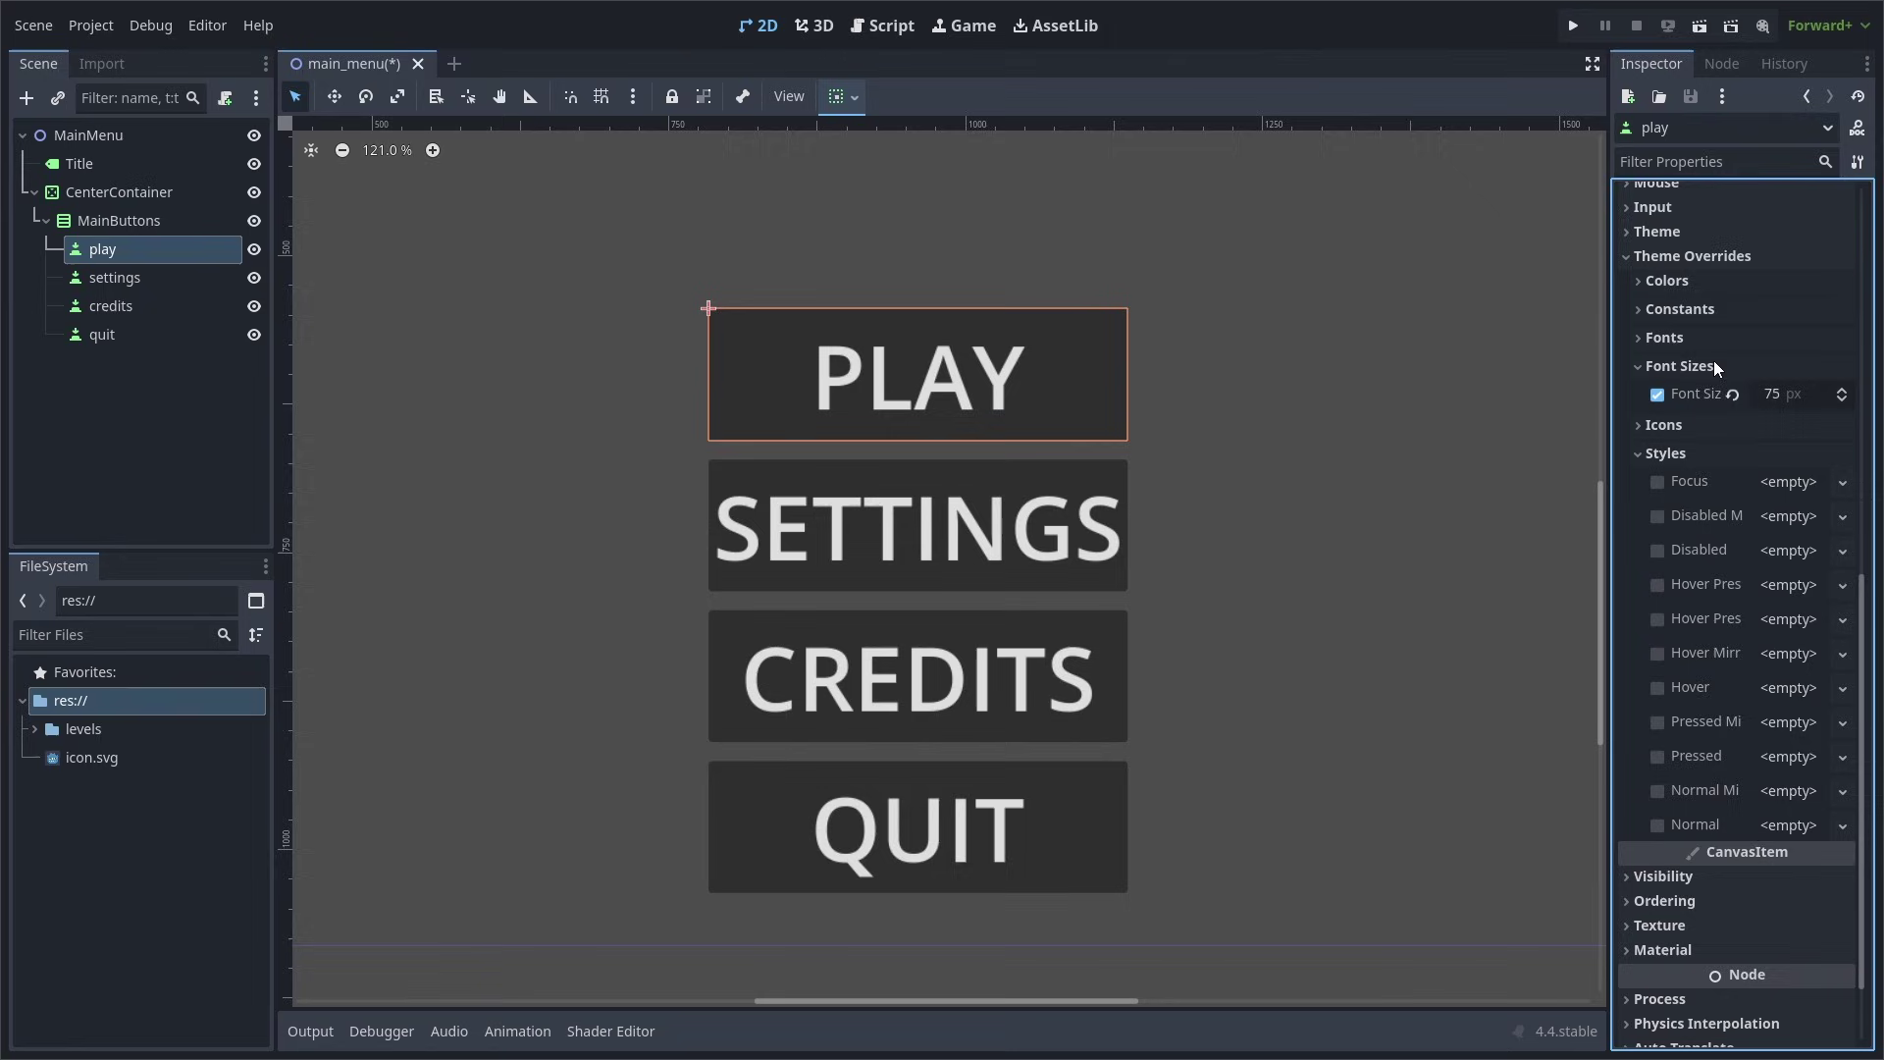
pyautogui.click(1654, 231)
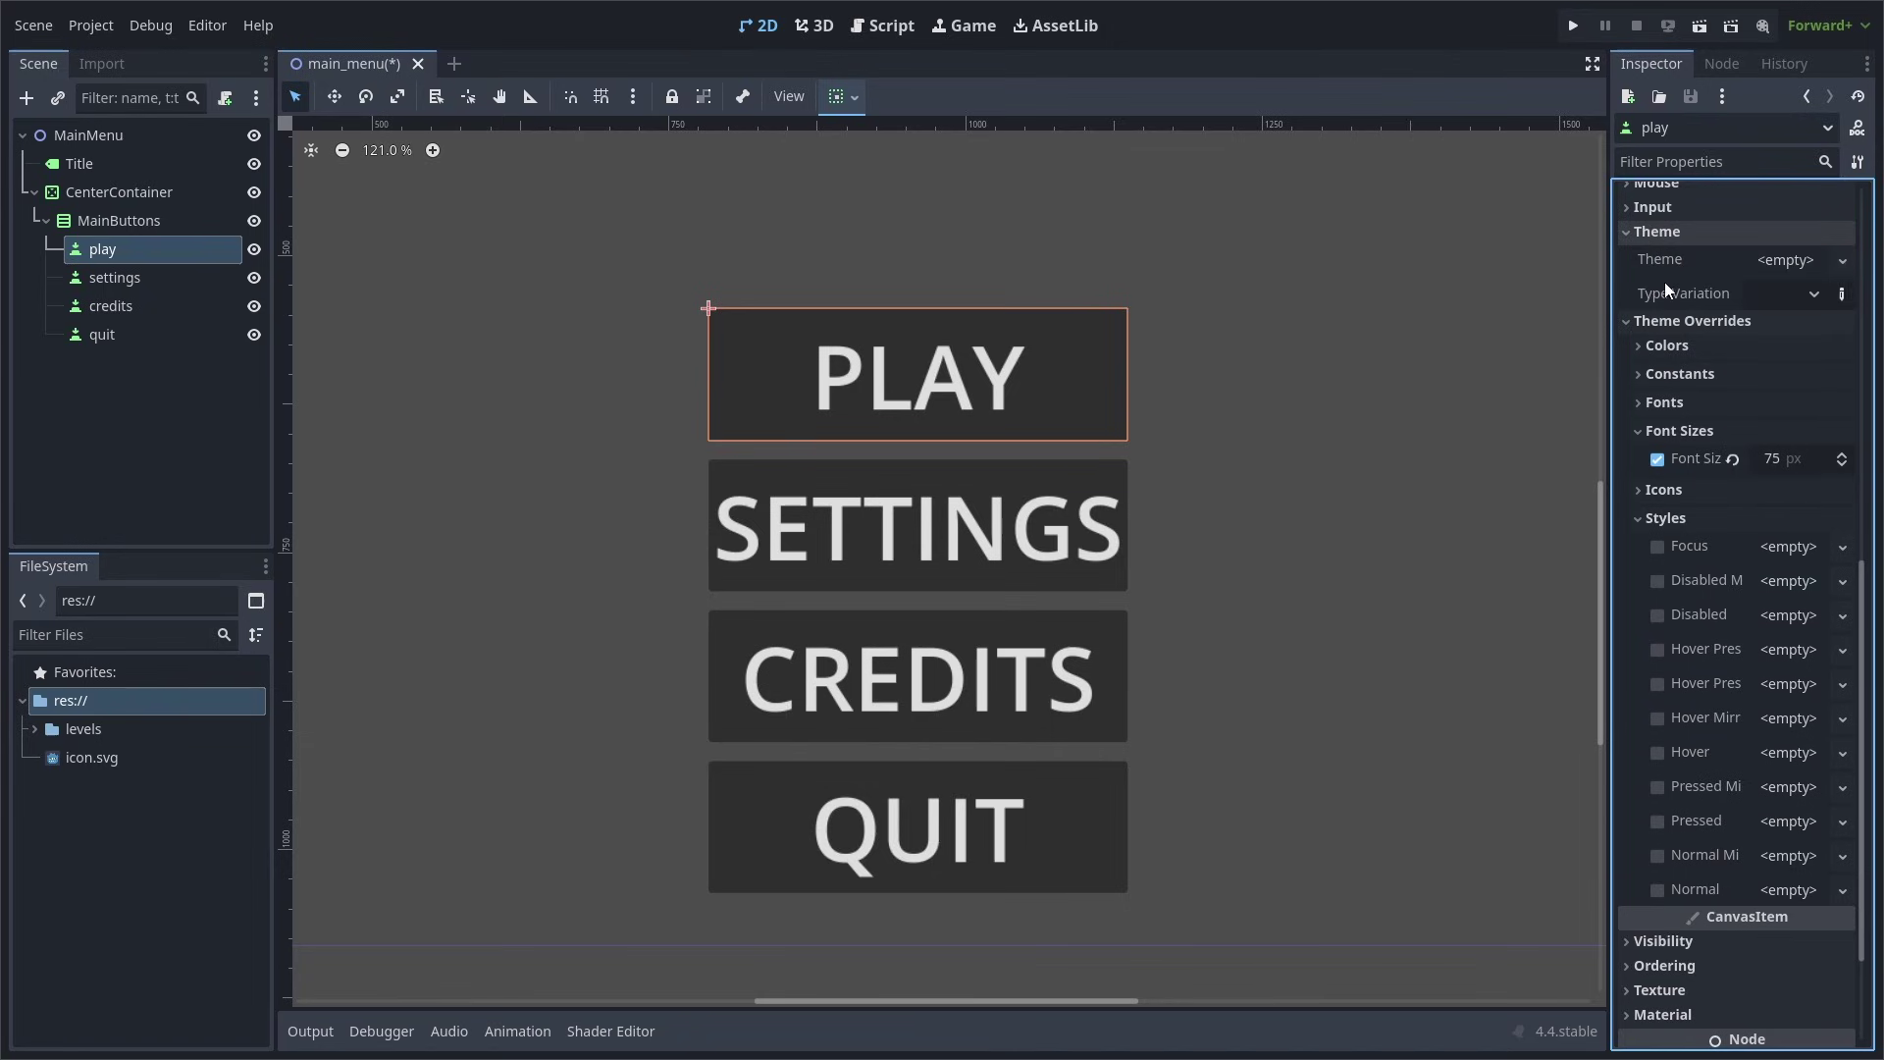
pyautogui.moveTo(1635, 274)
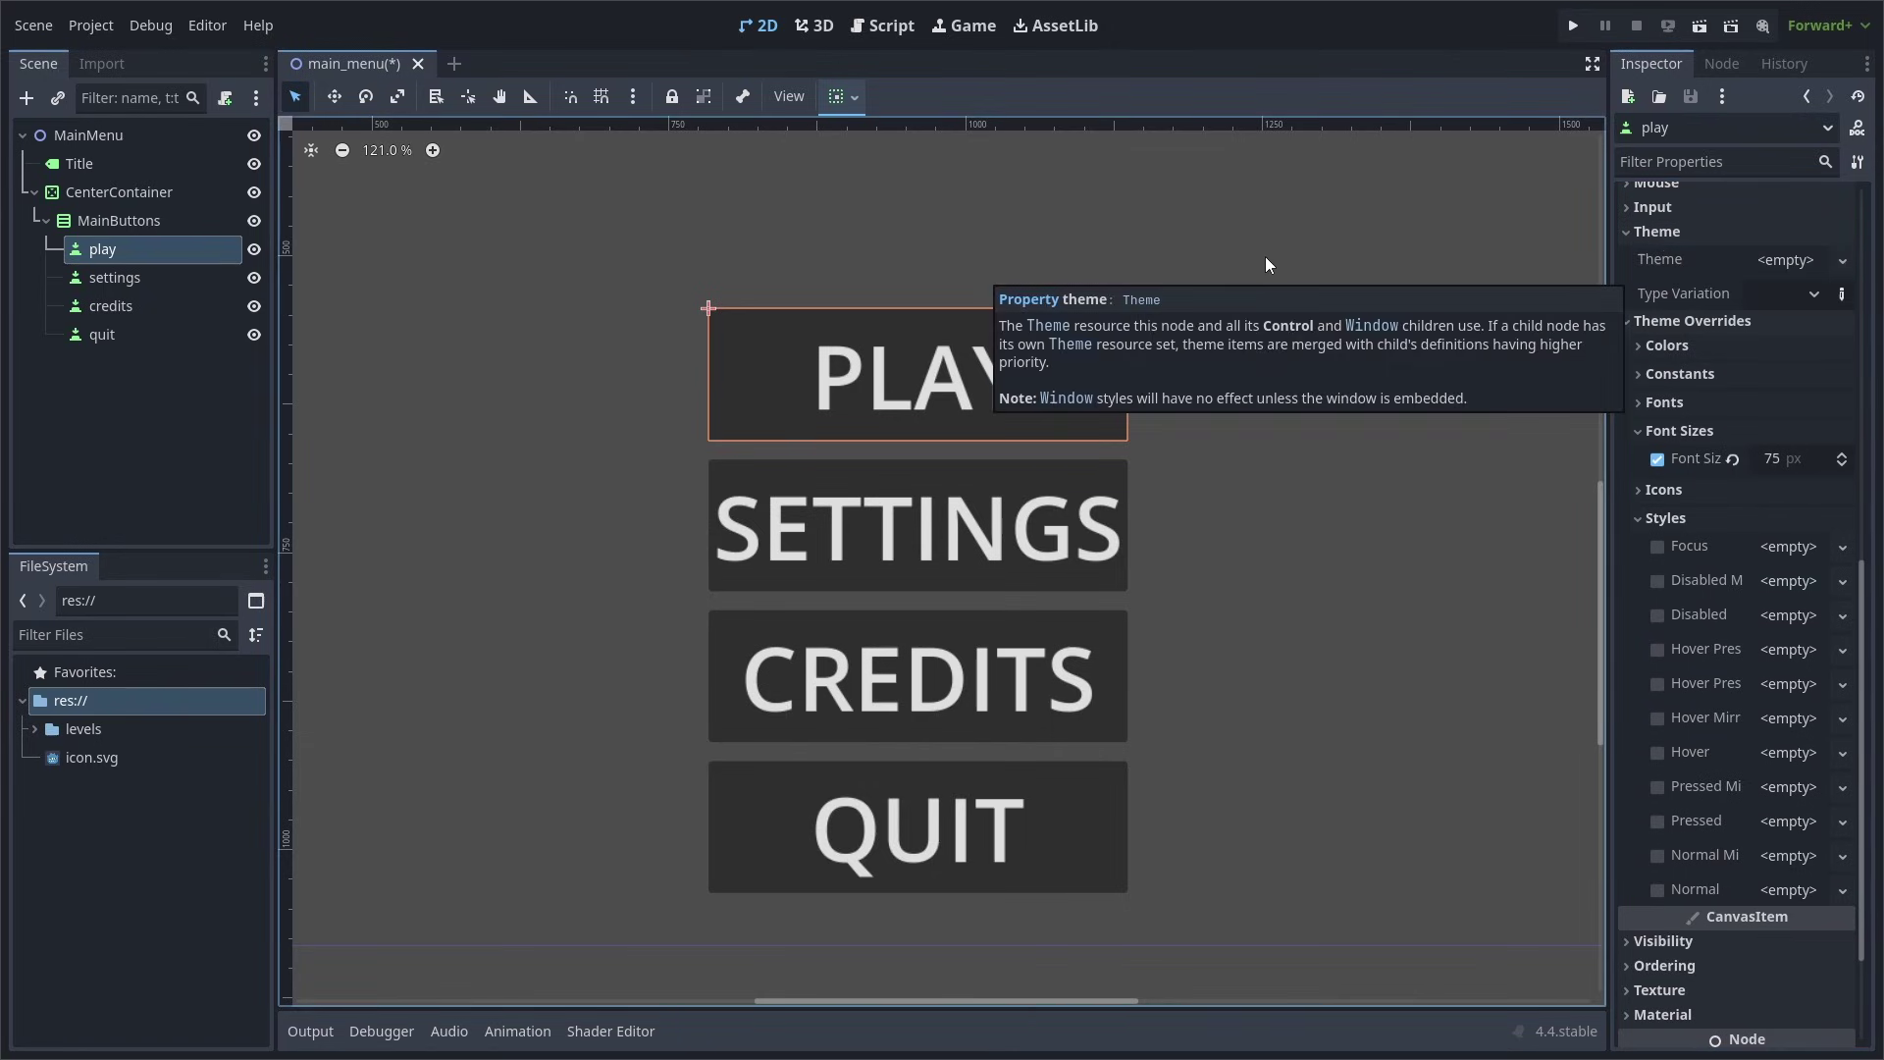
# Assign a new Theme to the CenterContainer and enlarge the theme editor to try its preview controls
pyautogui.click(102, 192)
pyautogui.scroll(-4, 1727, 589)
pyautogui.click(1784, 687)
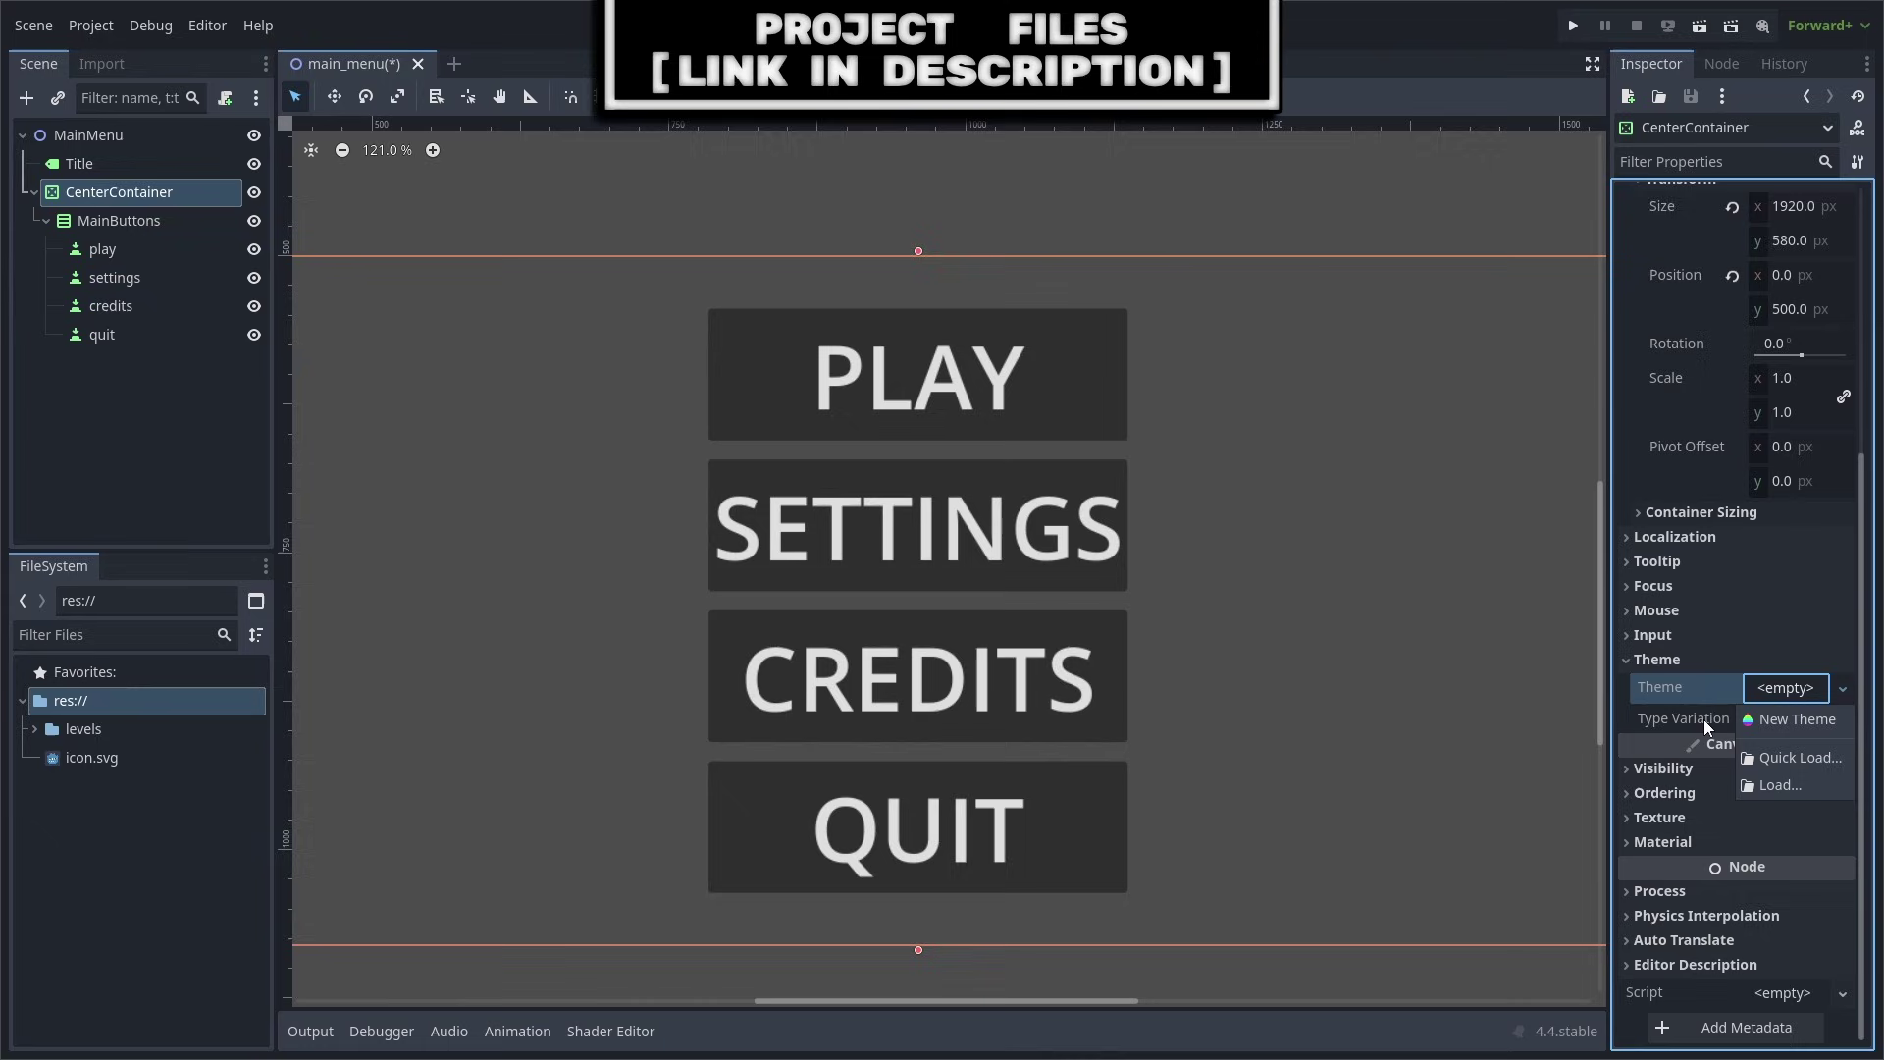
pyautogui.click(1776, 715)
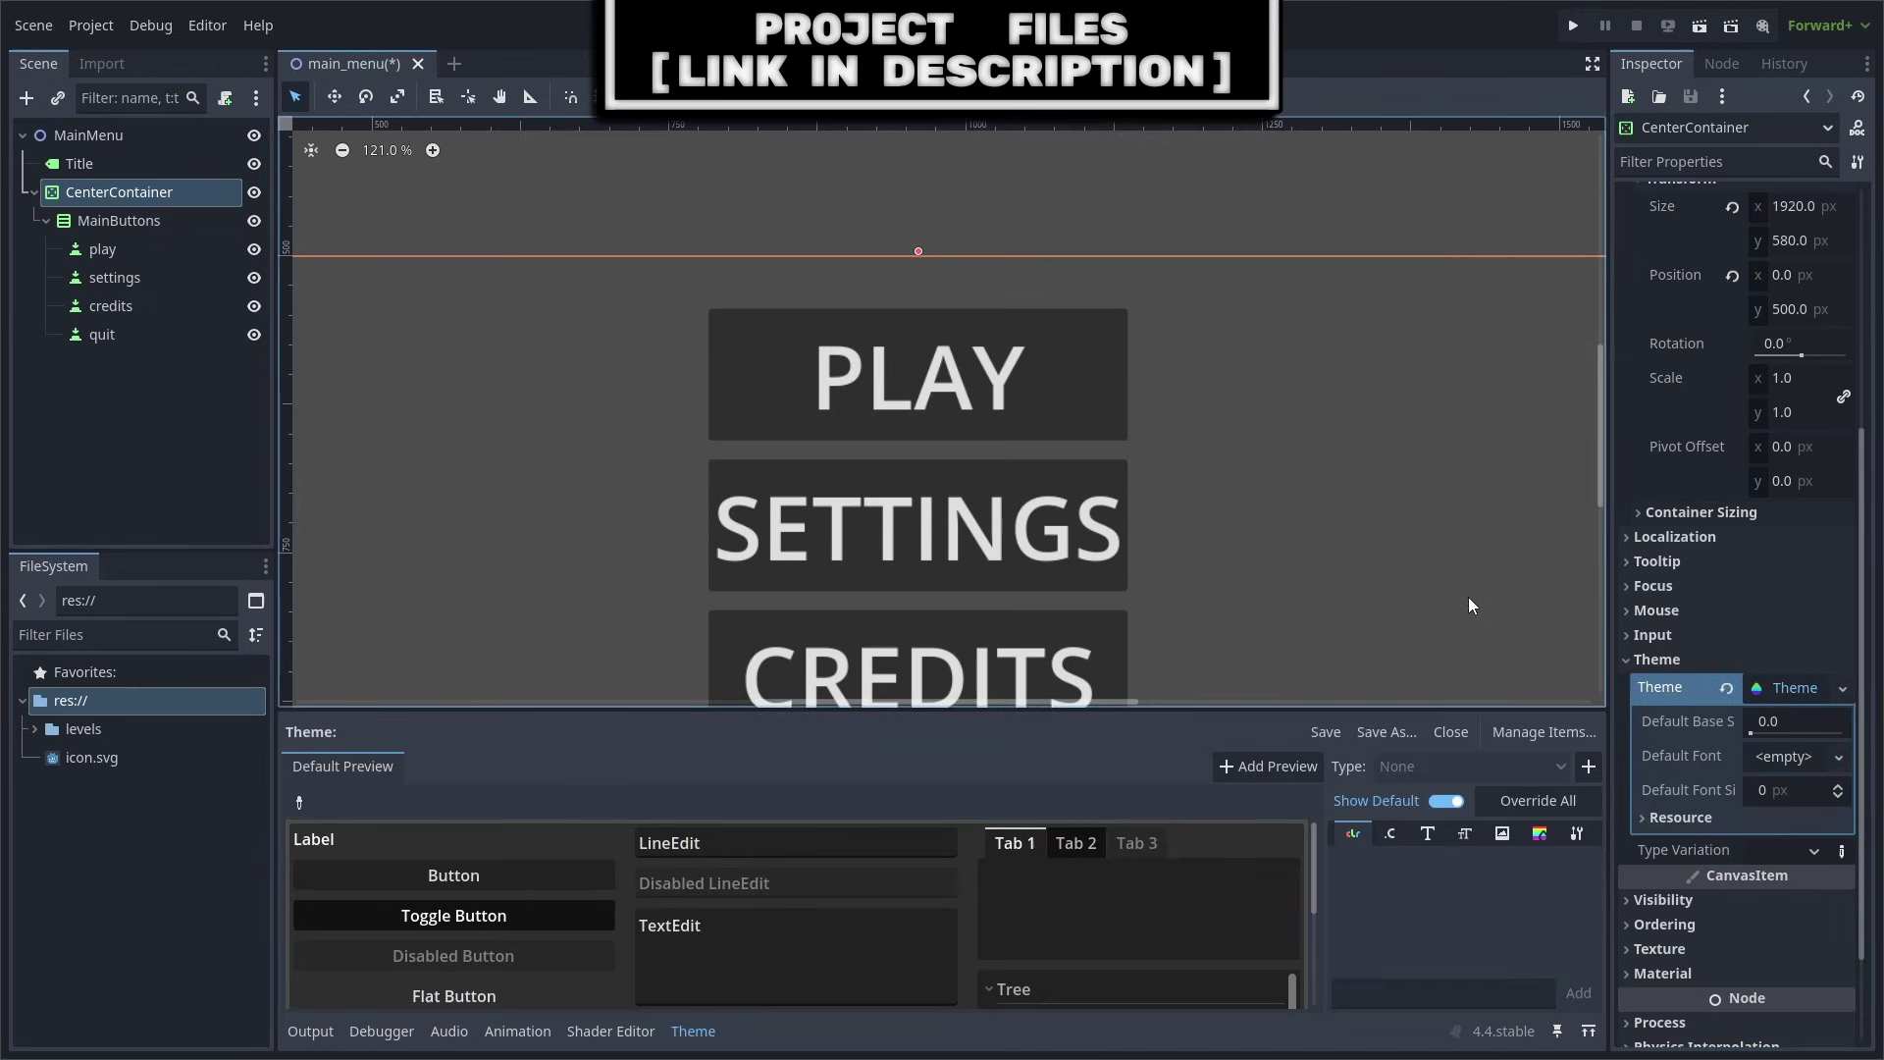
pyautogui.moveTo(1448, 709); pyautogui.dragTo(1407, 295)
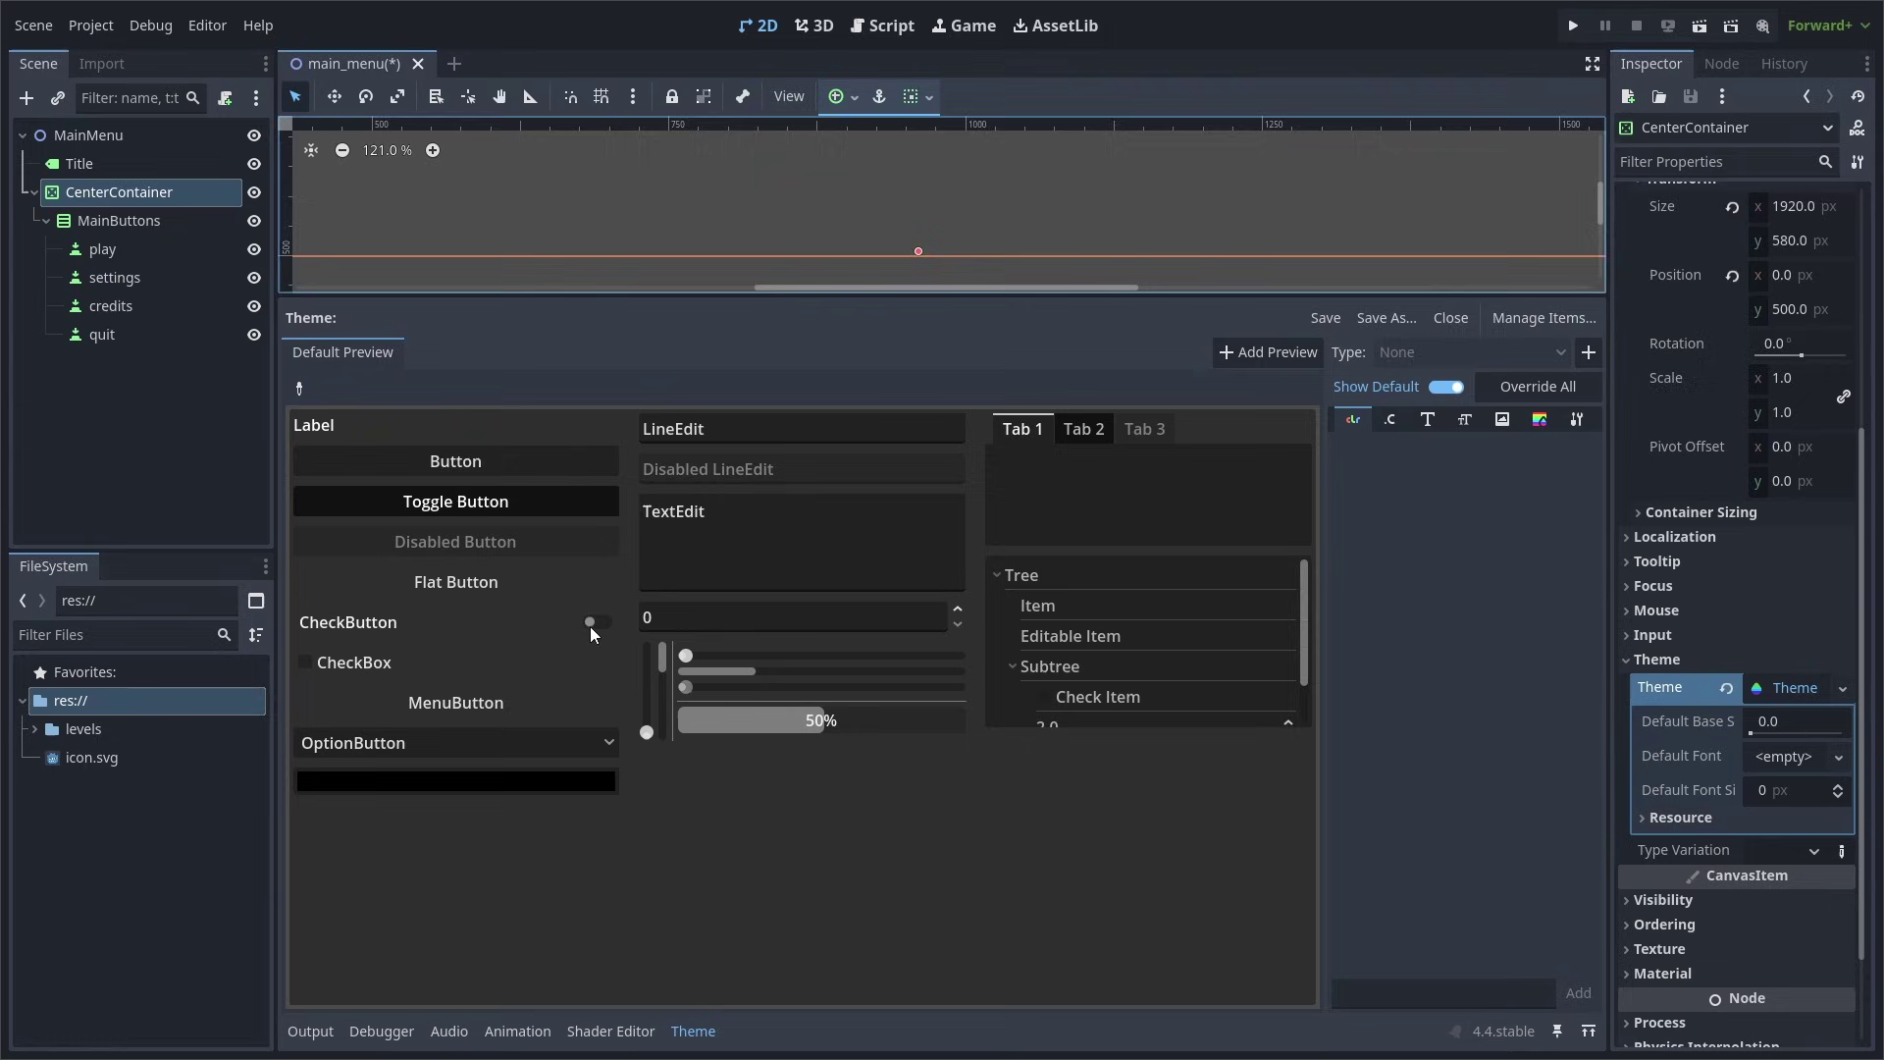
pyautogui.click(593, 624)
pyautogui.click(332, 675)
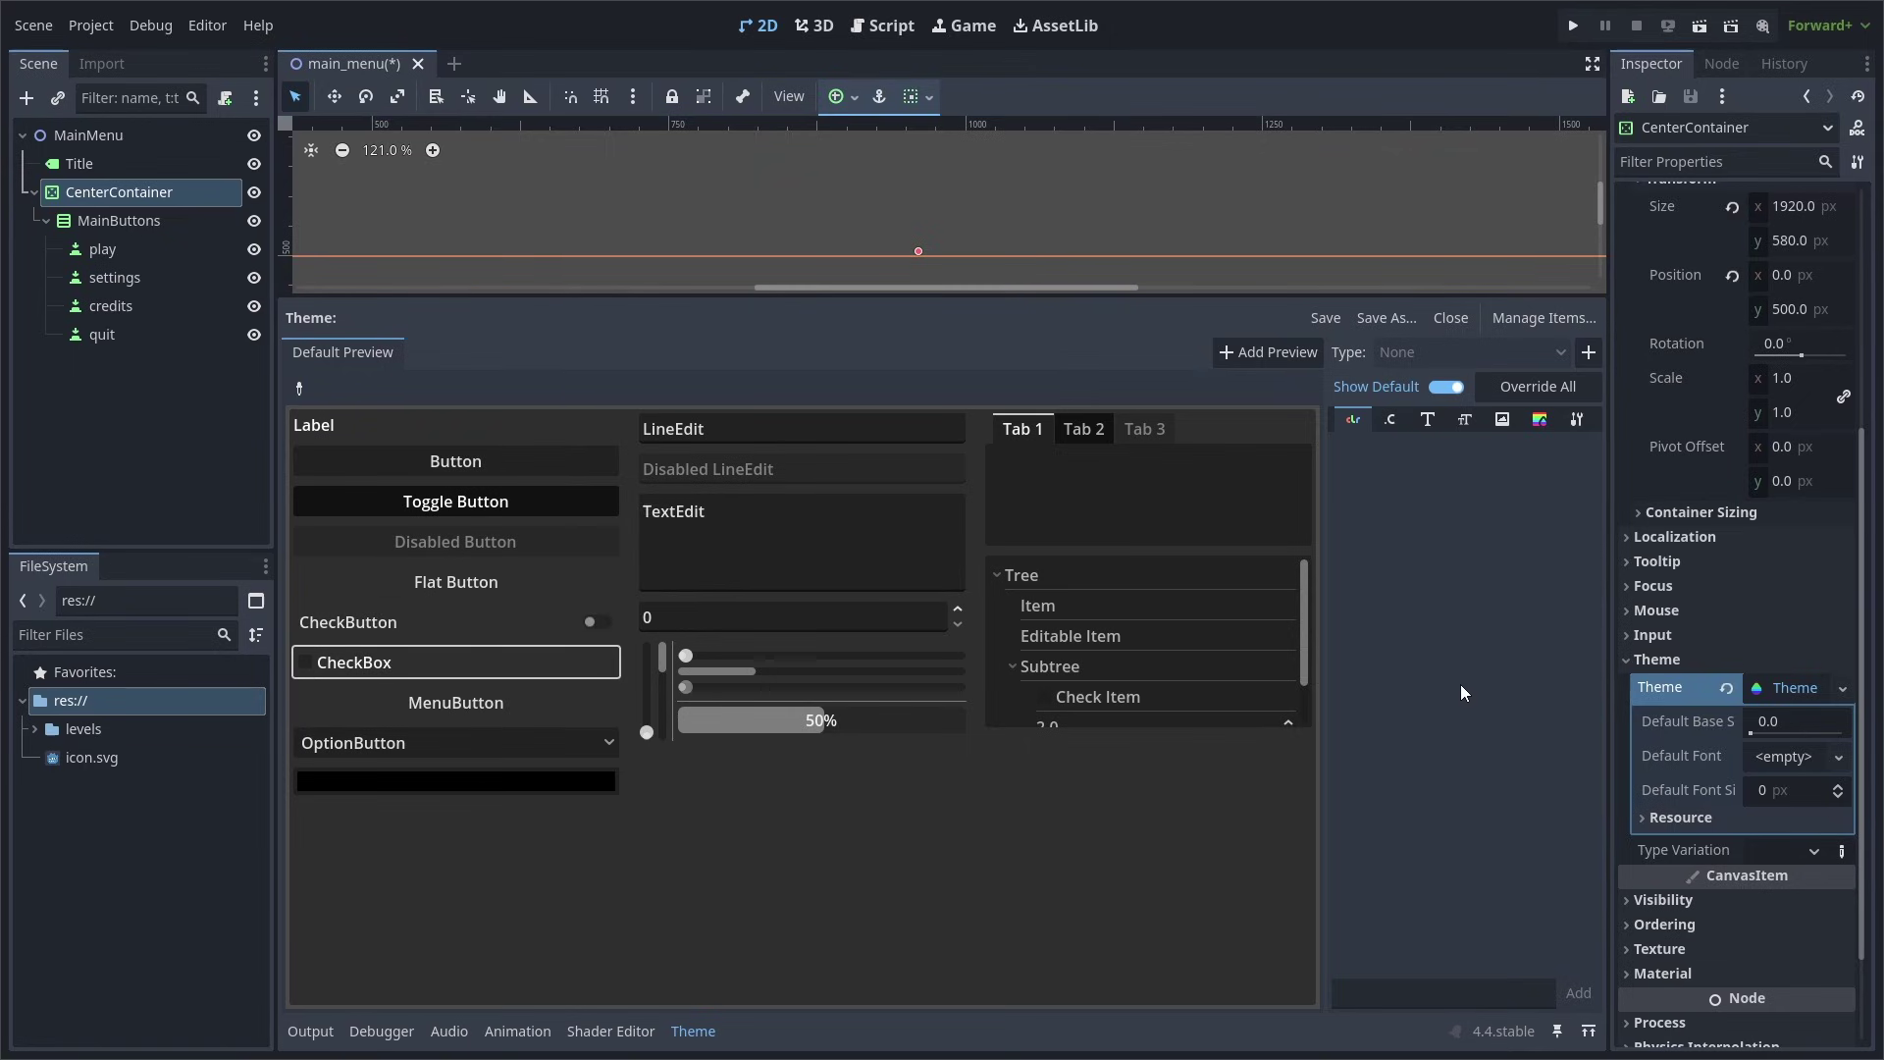
# Add the Button type to the theme and look through its item categories
pyautogui.click(1589, 352)
pyautogui.write('Button')
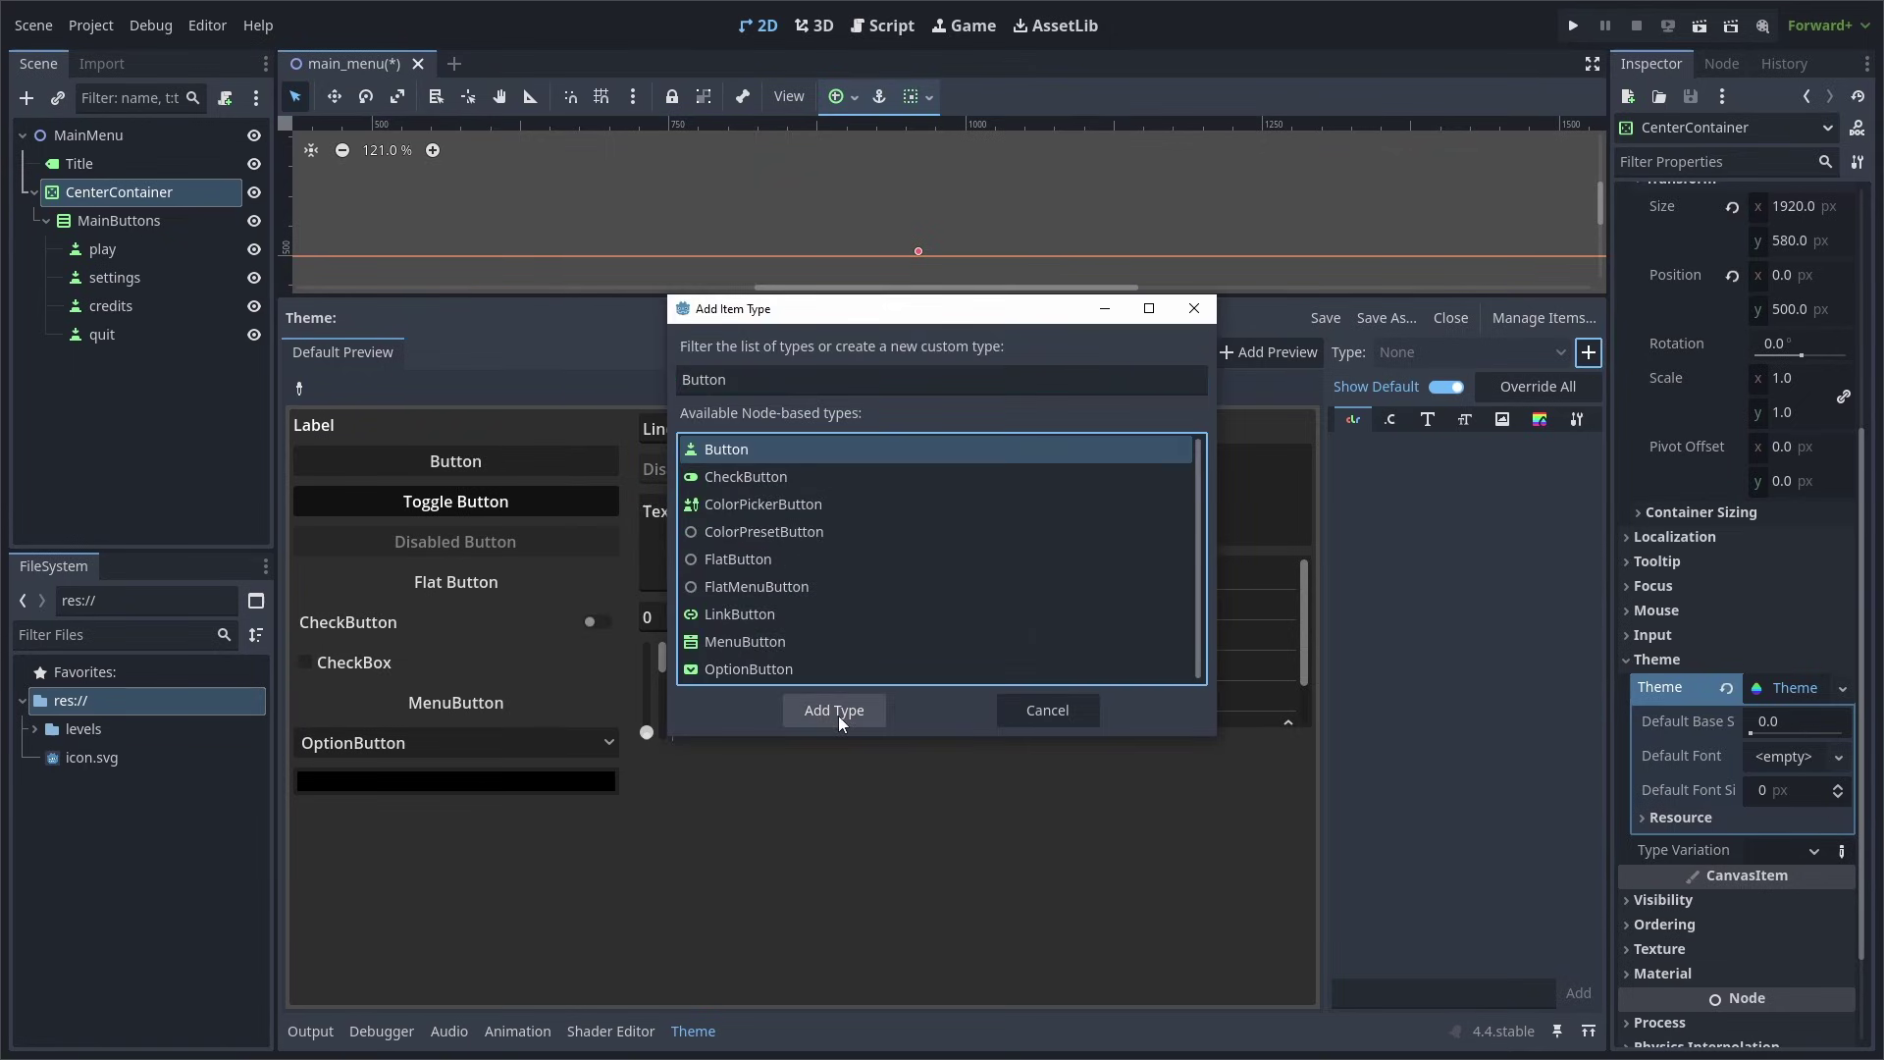
pyautogui.click(837, 715)
pyautogui.click(1390, 420)
pyautogui.click(1426, 420)
pyautogui.click(1463, 420)
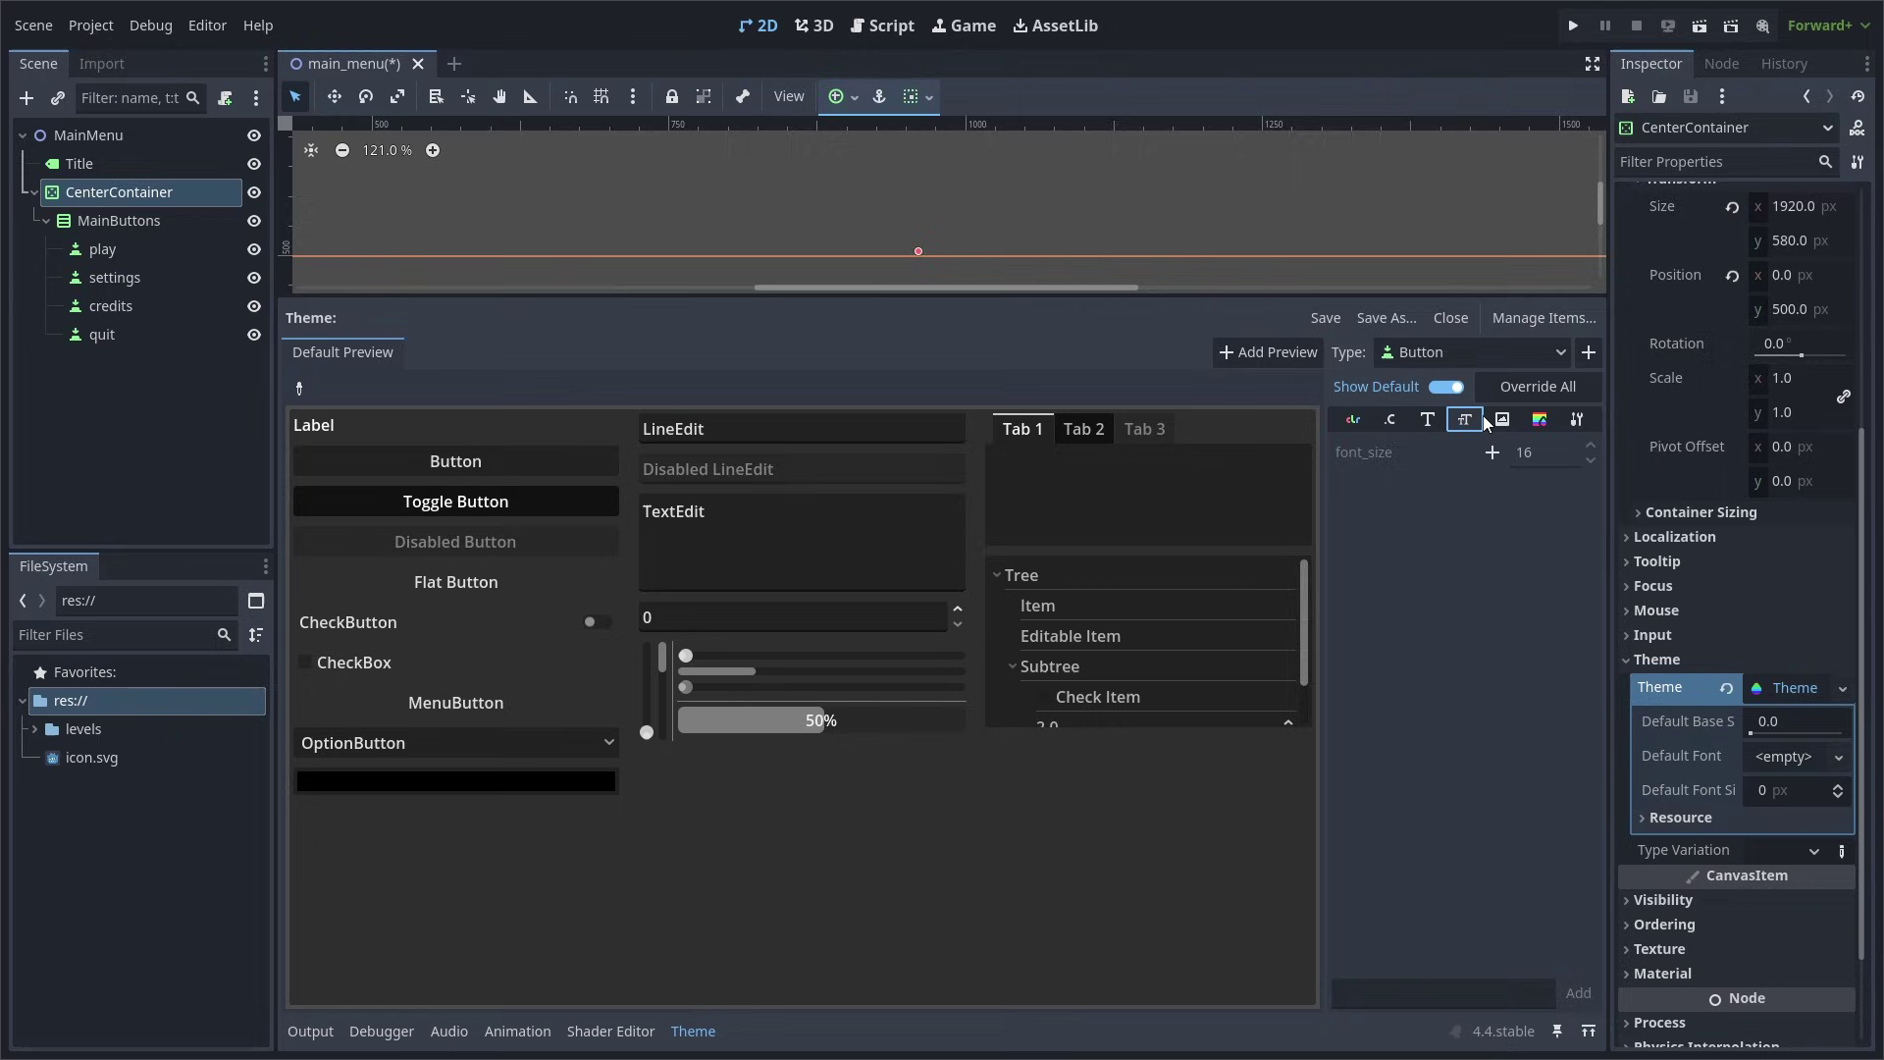
pyautogui.click(1501, 420)
pyautogui.click(1540, 420)
pyautogui.click(1569, 419)
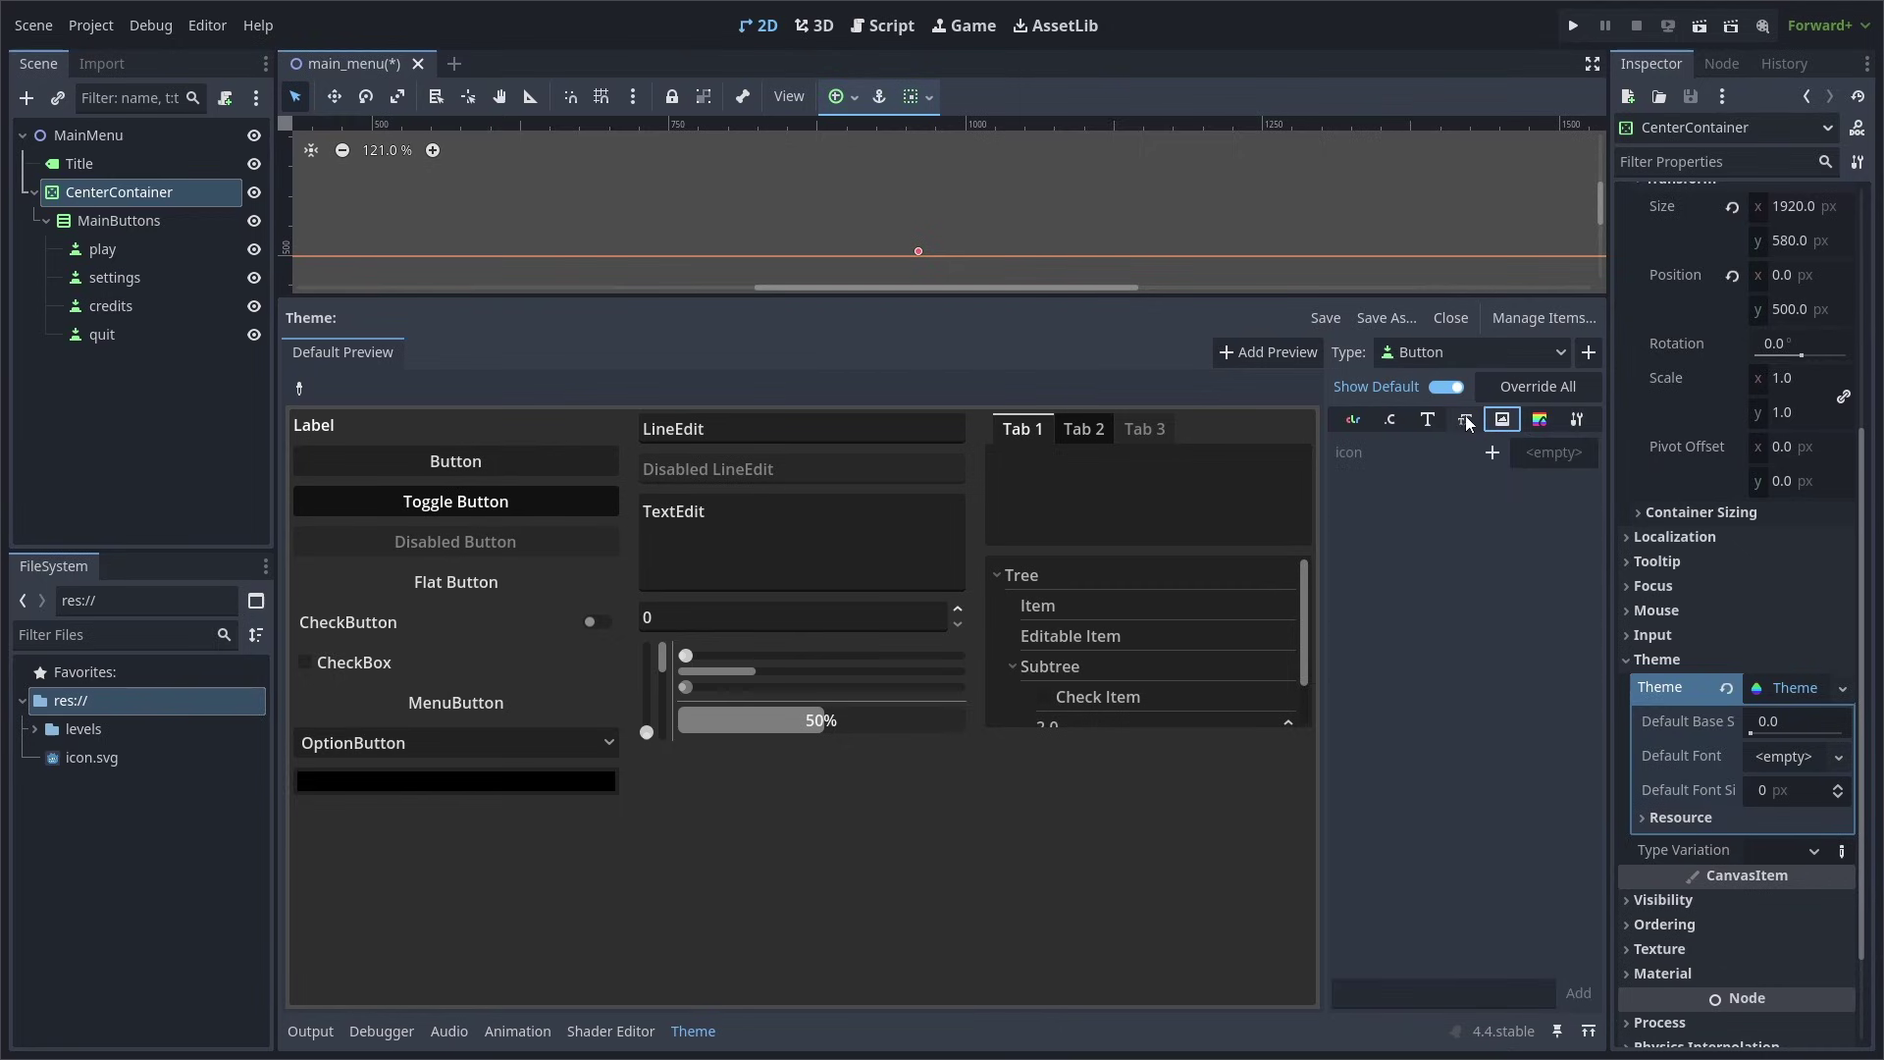
# Try a font_size override on the theme's Button type and remove it again
pyautogui.click(1463, 420)
pyautogui.click(1493, 454)
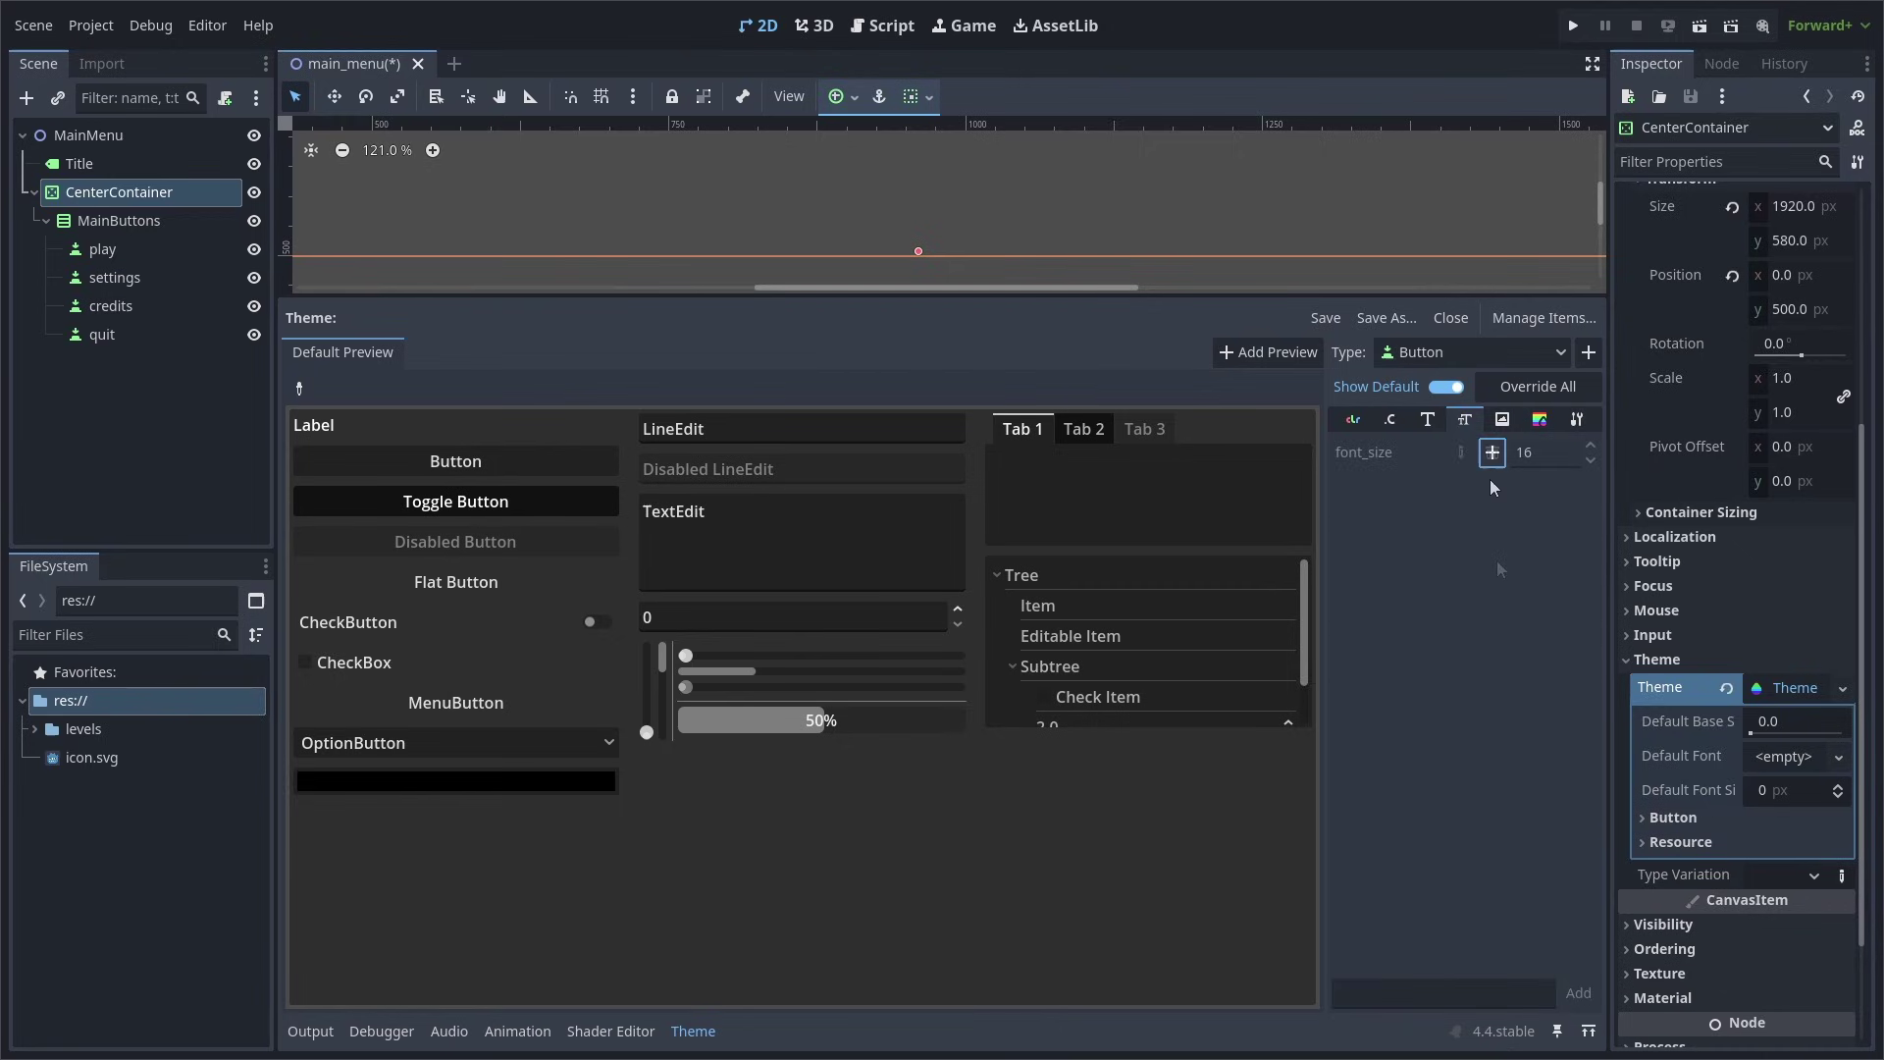
pyautogui.click(1544, 454)
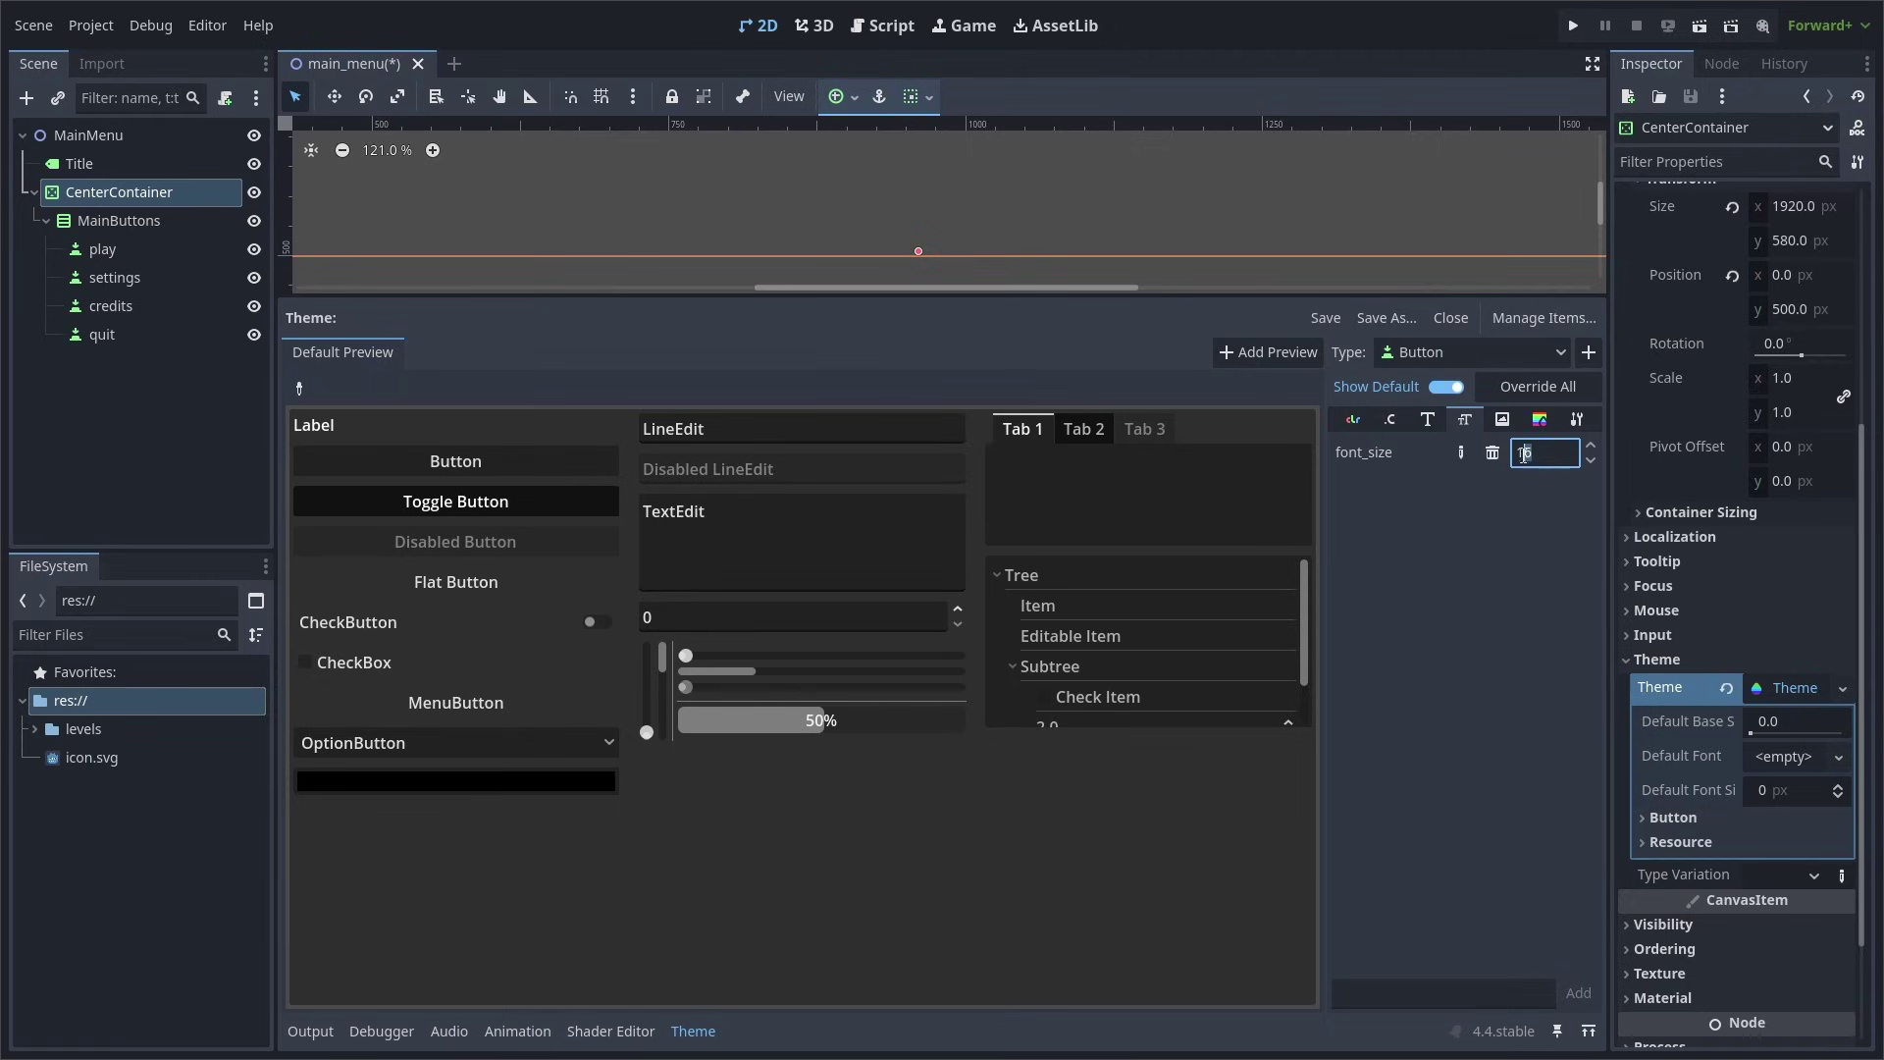
pyautogui.click(1699, 822)
pyautogui.click(1696, 842)
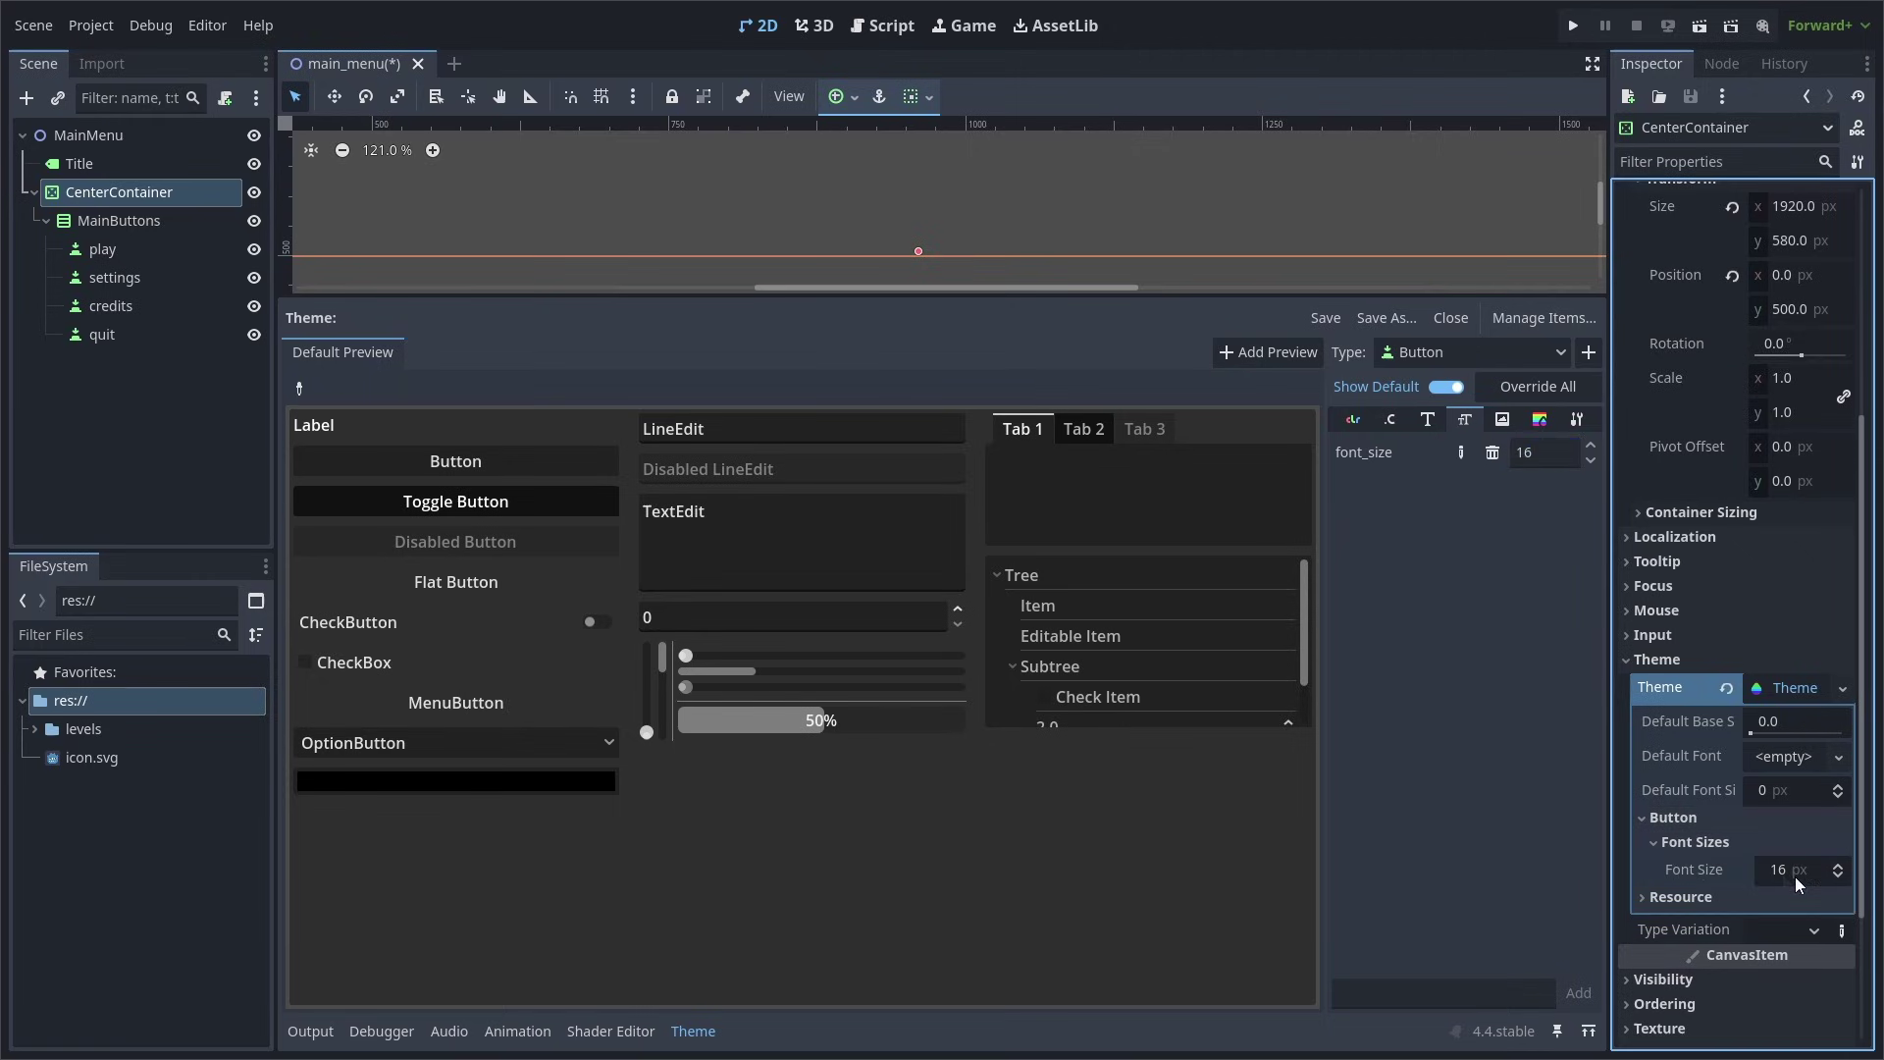
pyautogui.click(1492, 455)
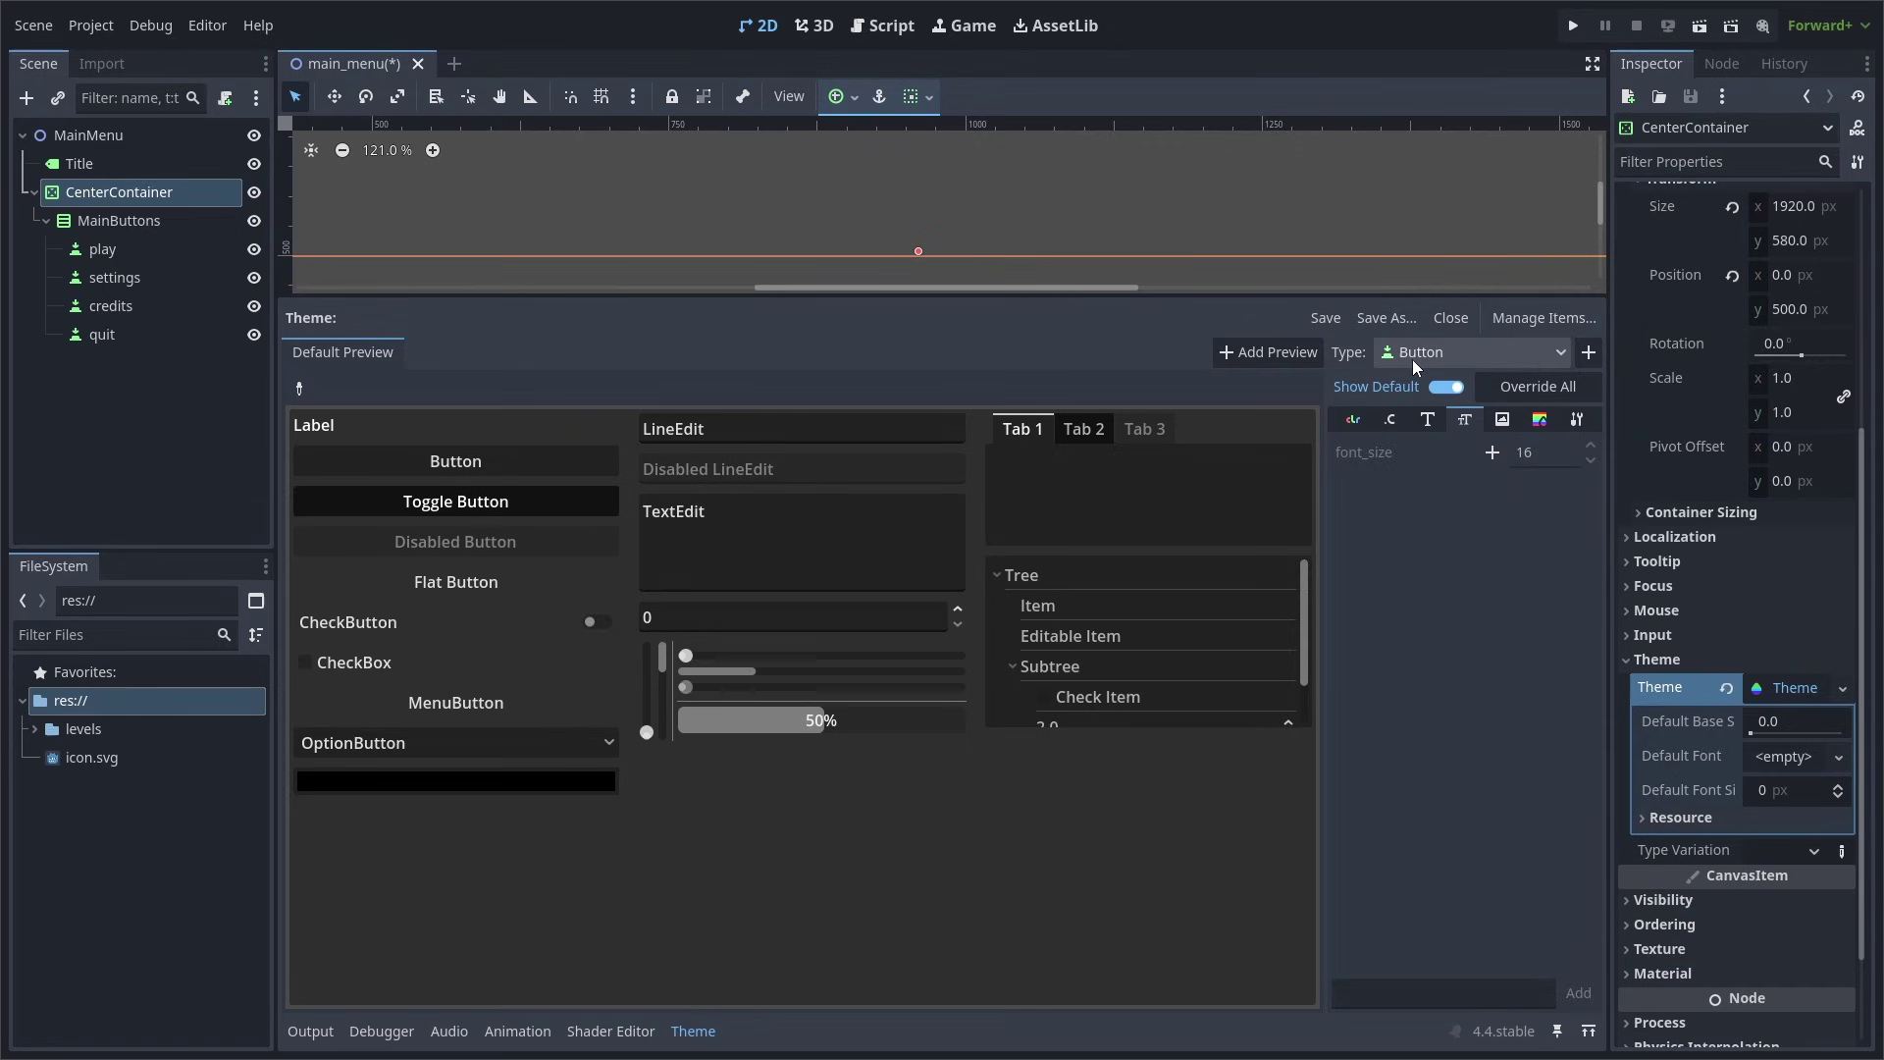
# Remove the Button type from the theme while managing its items
pyautogui.click(1542, 320)
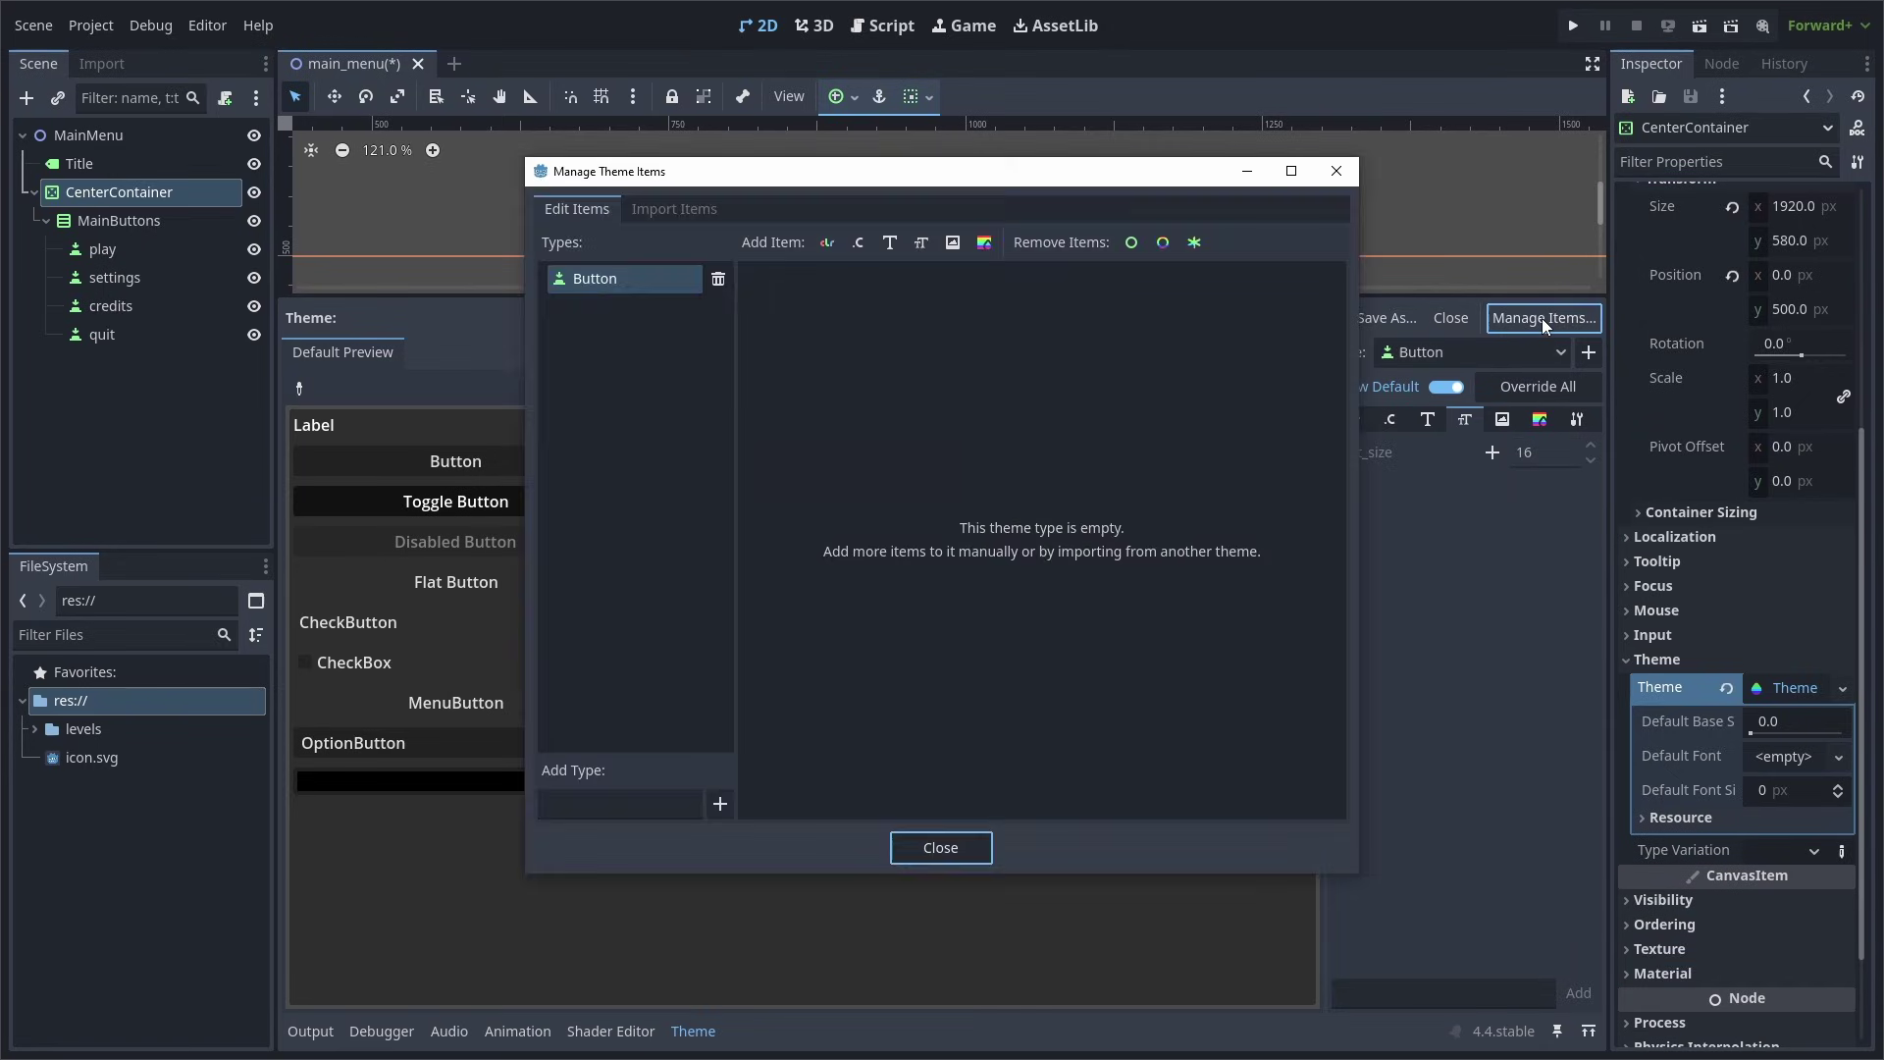
pyautogui.click(719, 280)
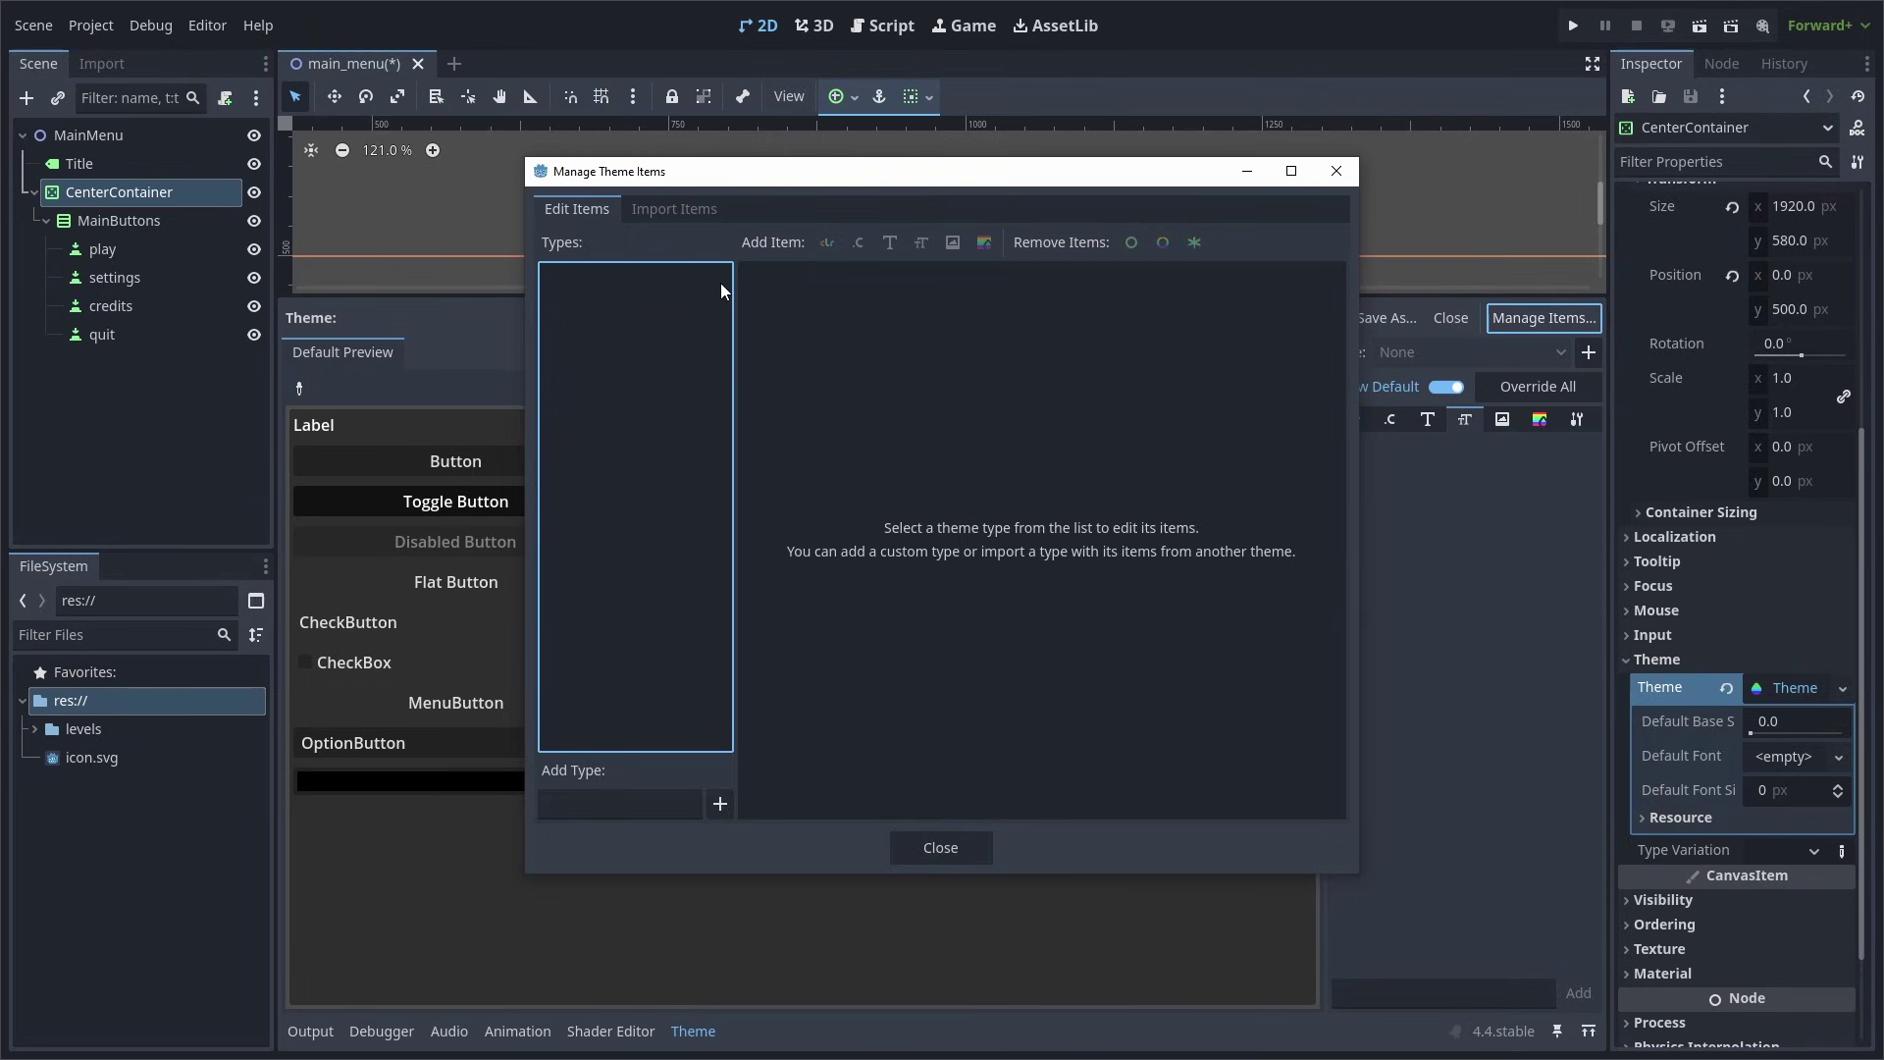
pyautogui.press('Escape')
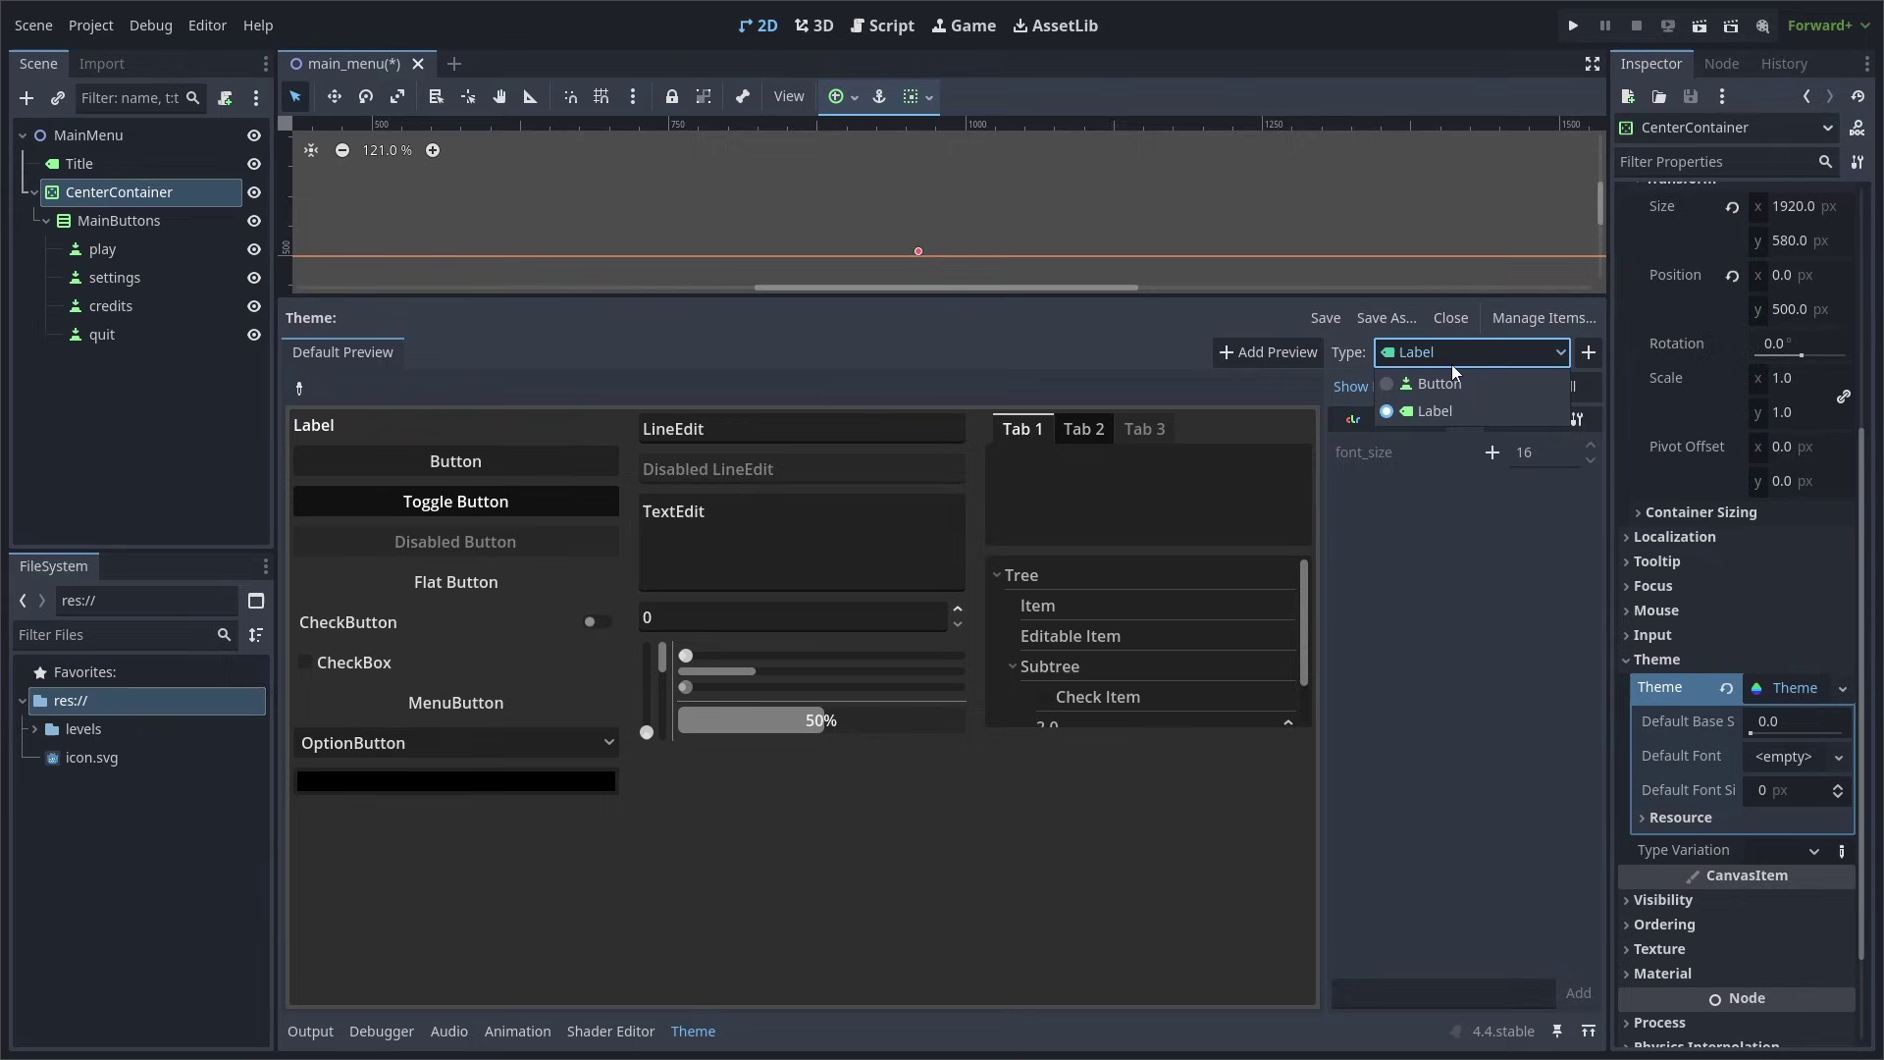
# Switch the theme editor to the Button type and override all of its default items
pyautogui.click(1451, 358)
pyautogui.click(1516, 384)
pyautogui.click(1510, 363)
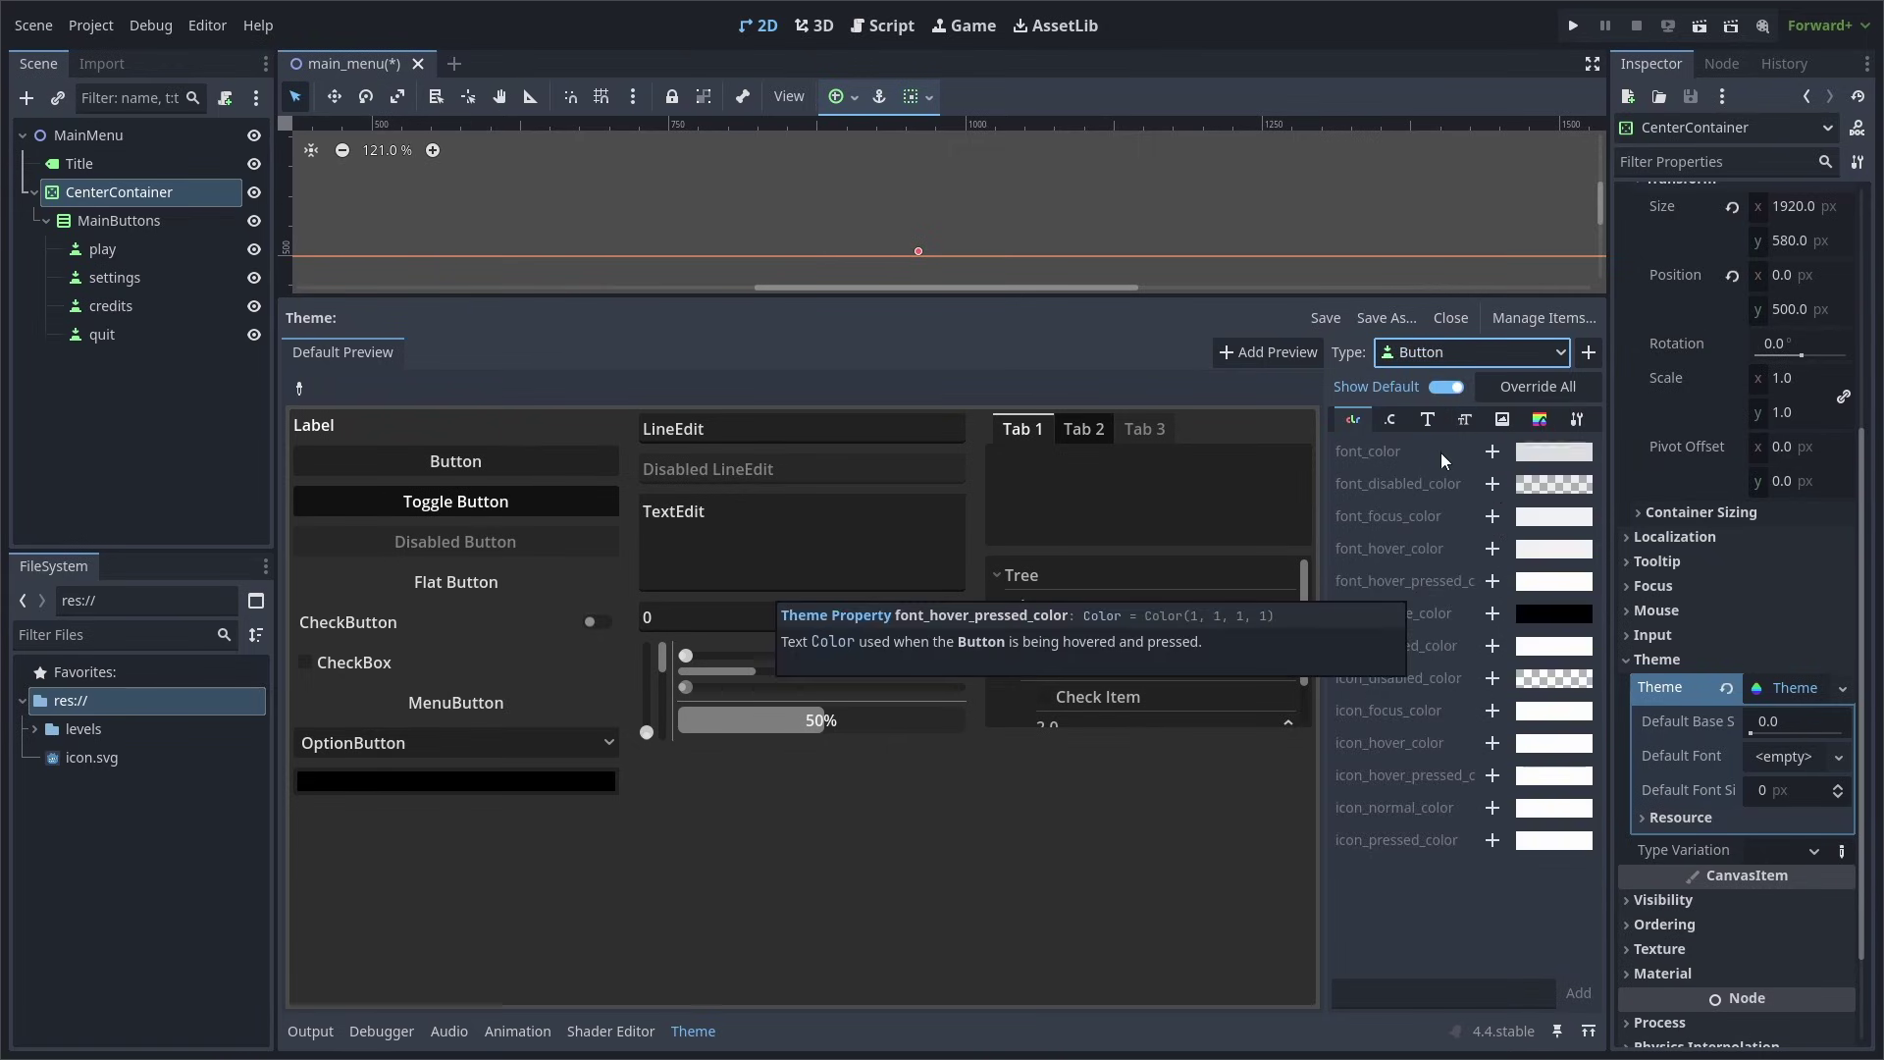
pyautogui.click(1448, 388)
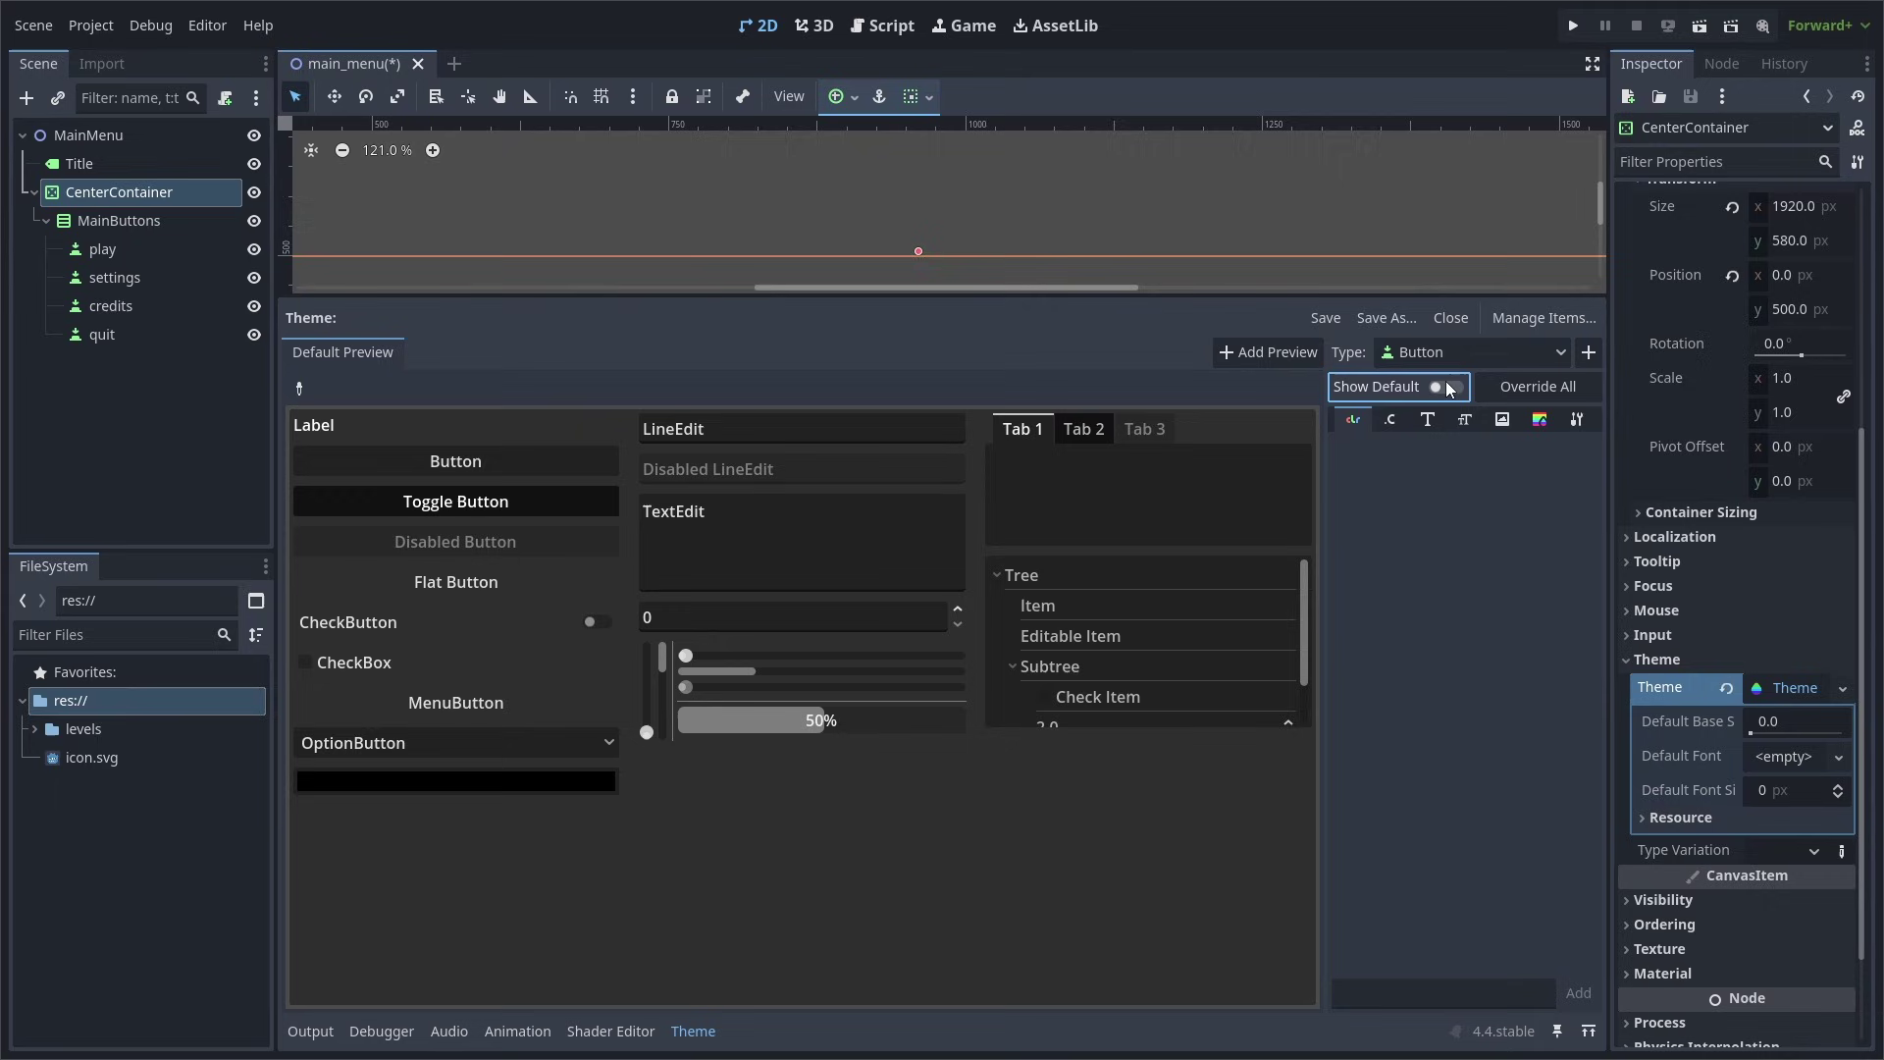
pyautogui.click(1446, 385)
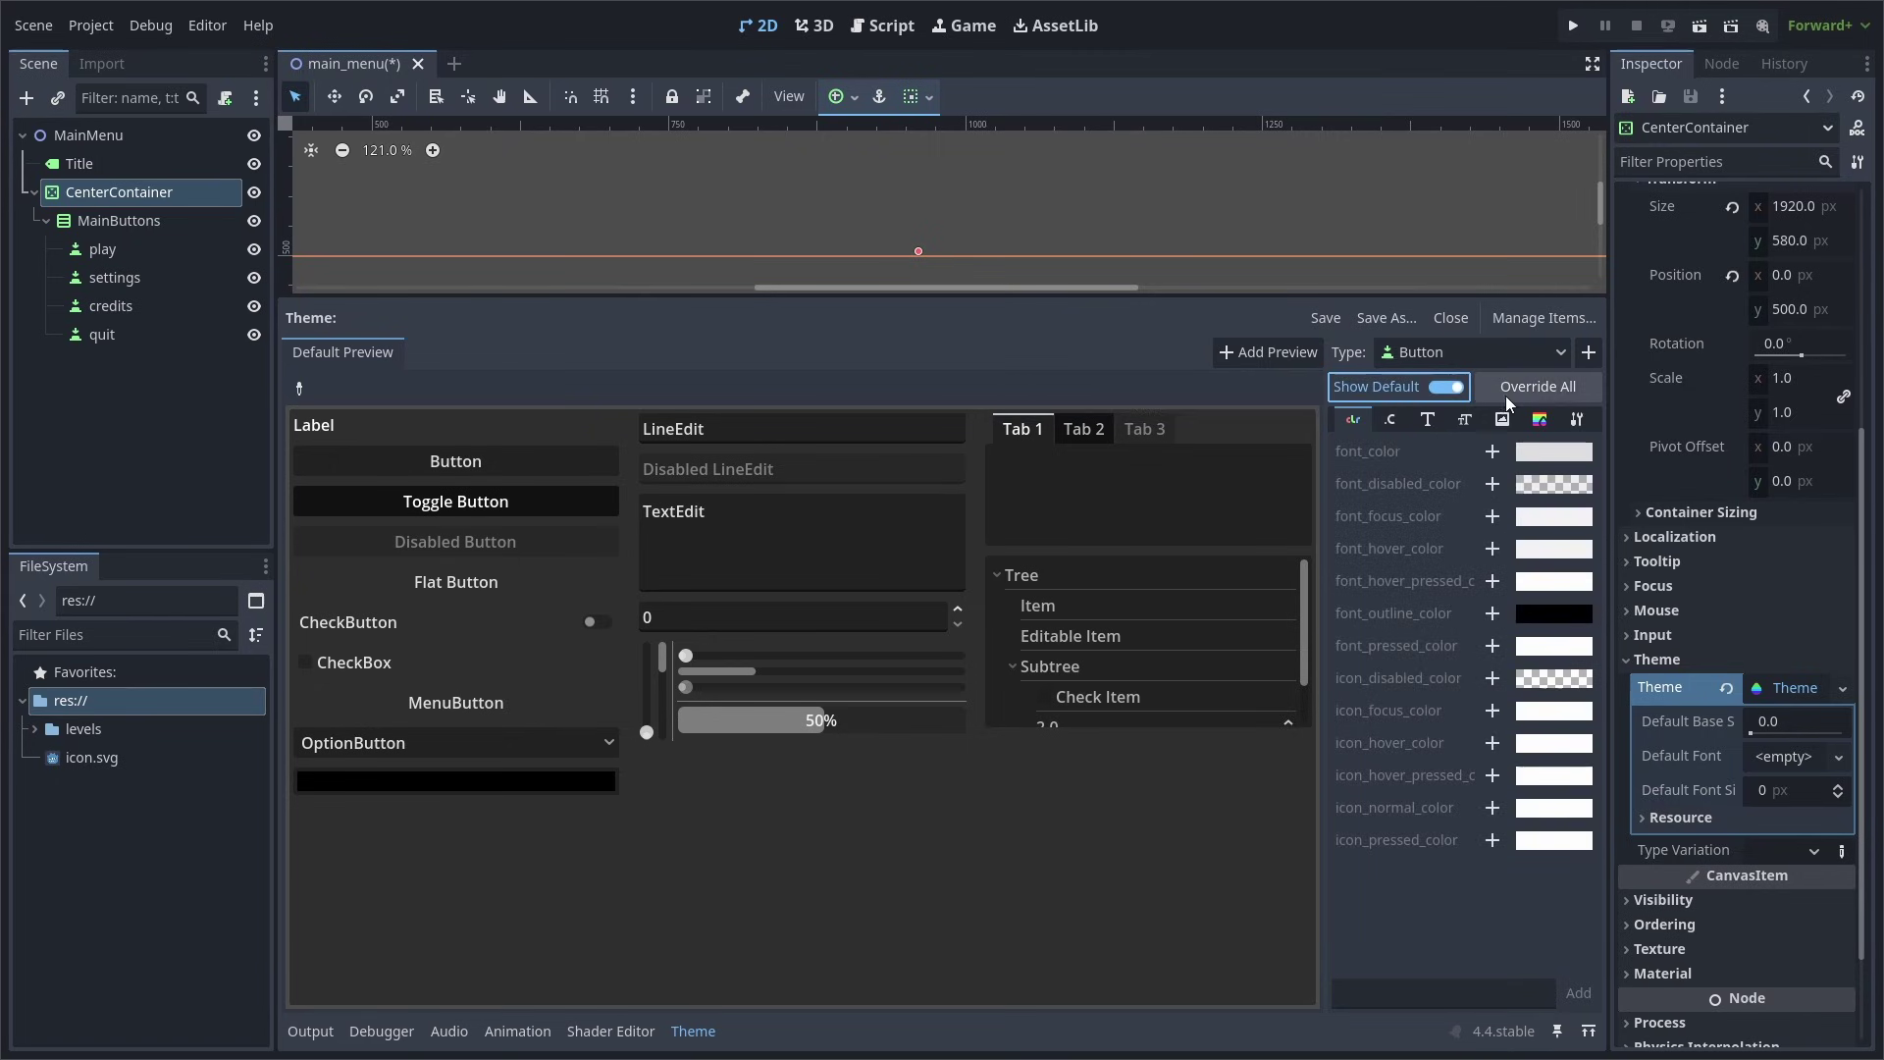
pyautogui.click(1565, 388)
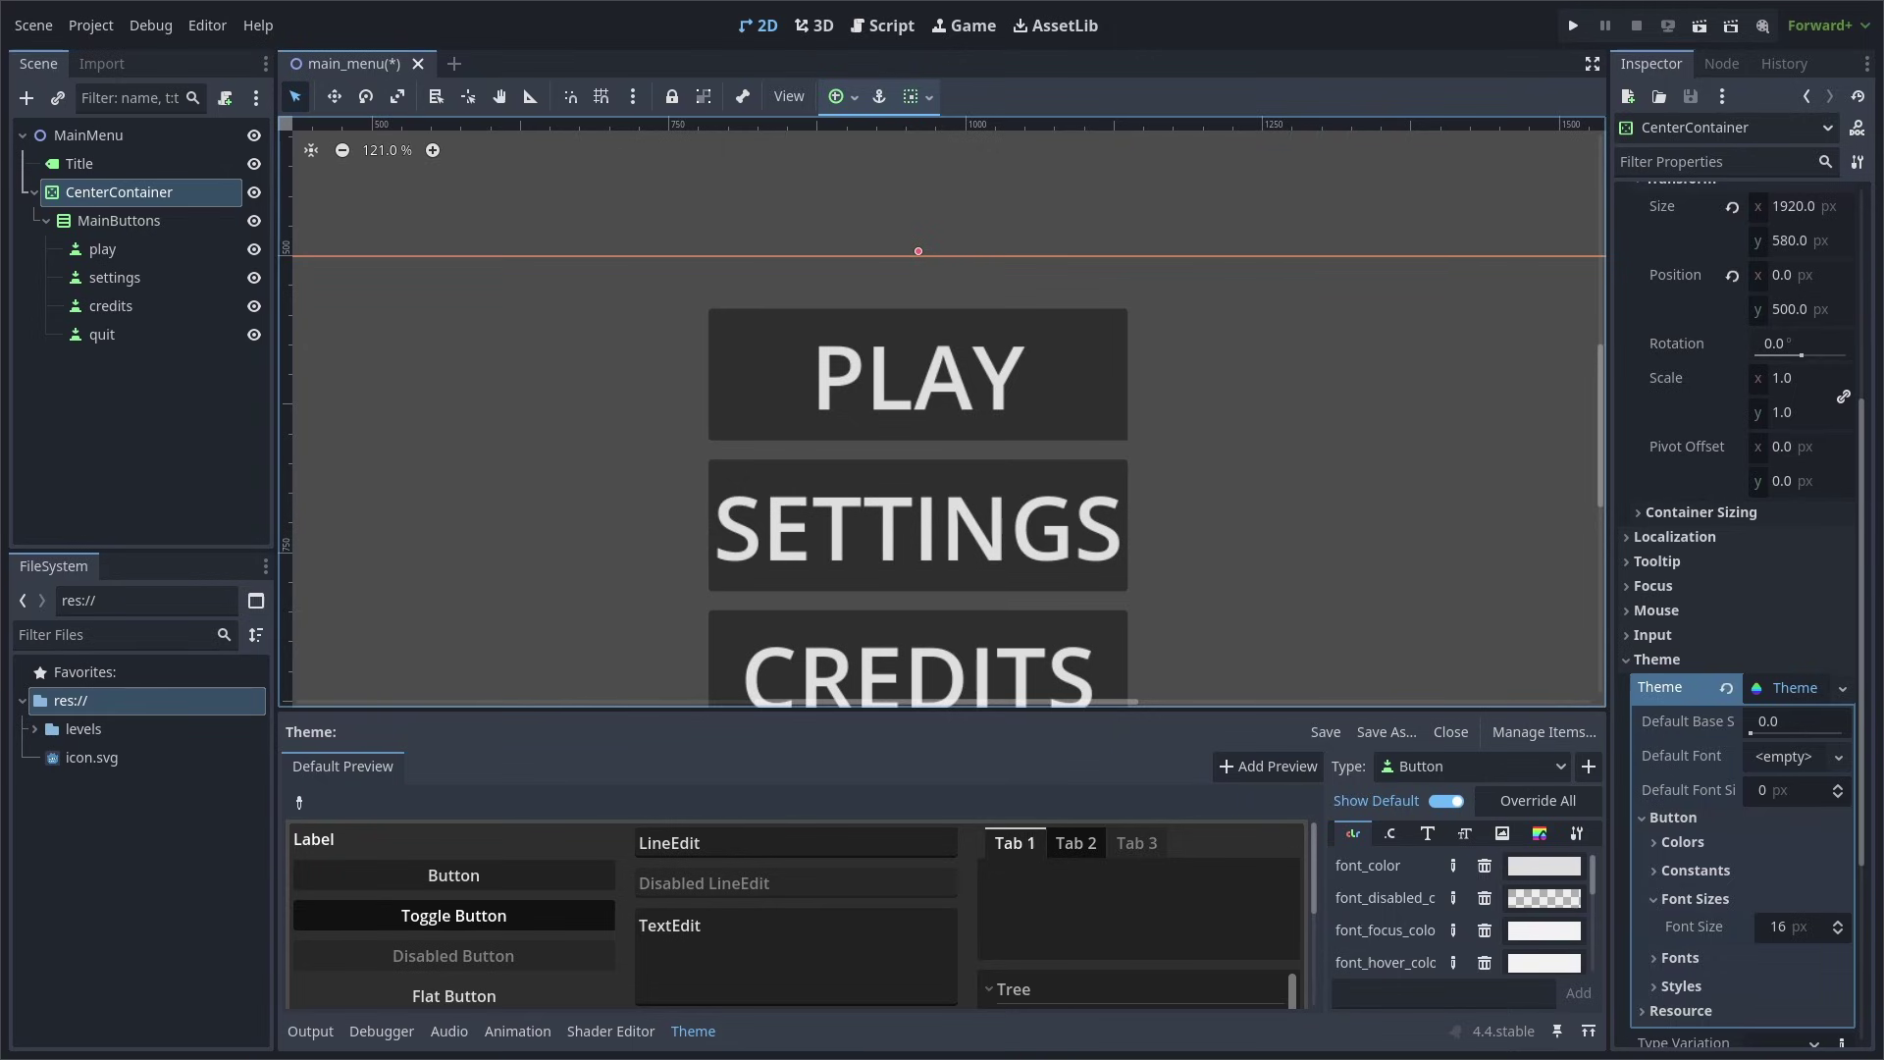
# Add two VBoxContainers under CenterContainer, named SettingsMenu and CreditsMenu
pyautogui.hotkey('ctrl', 'a')
pyautogui.click(764, 843)
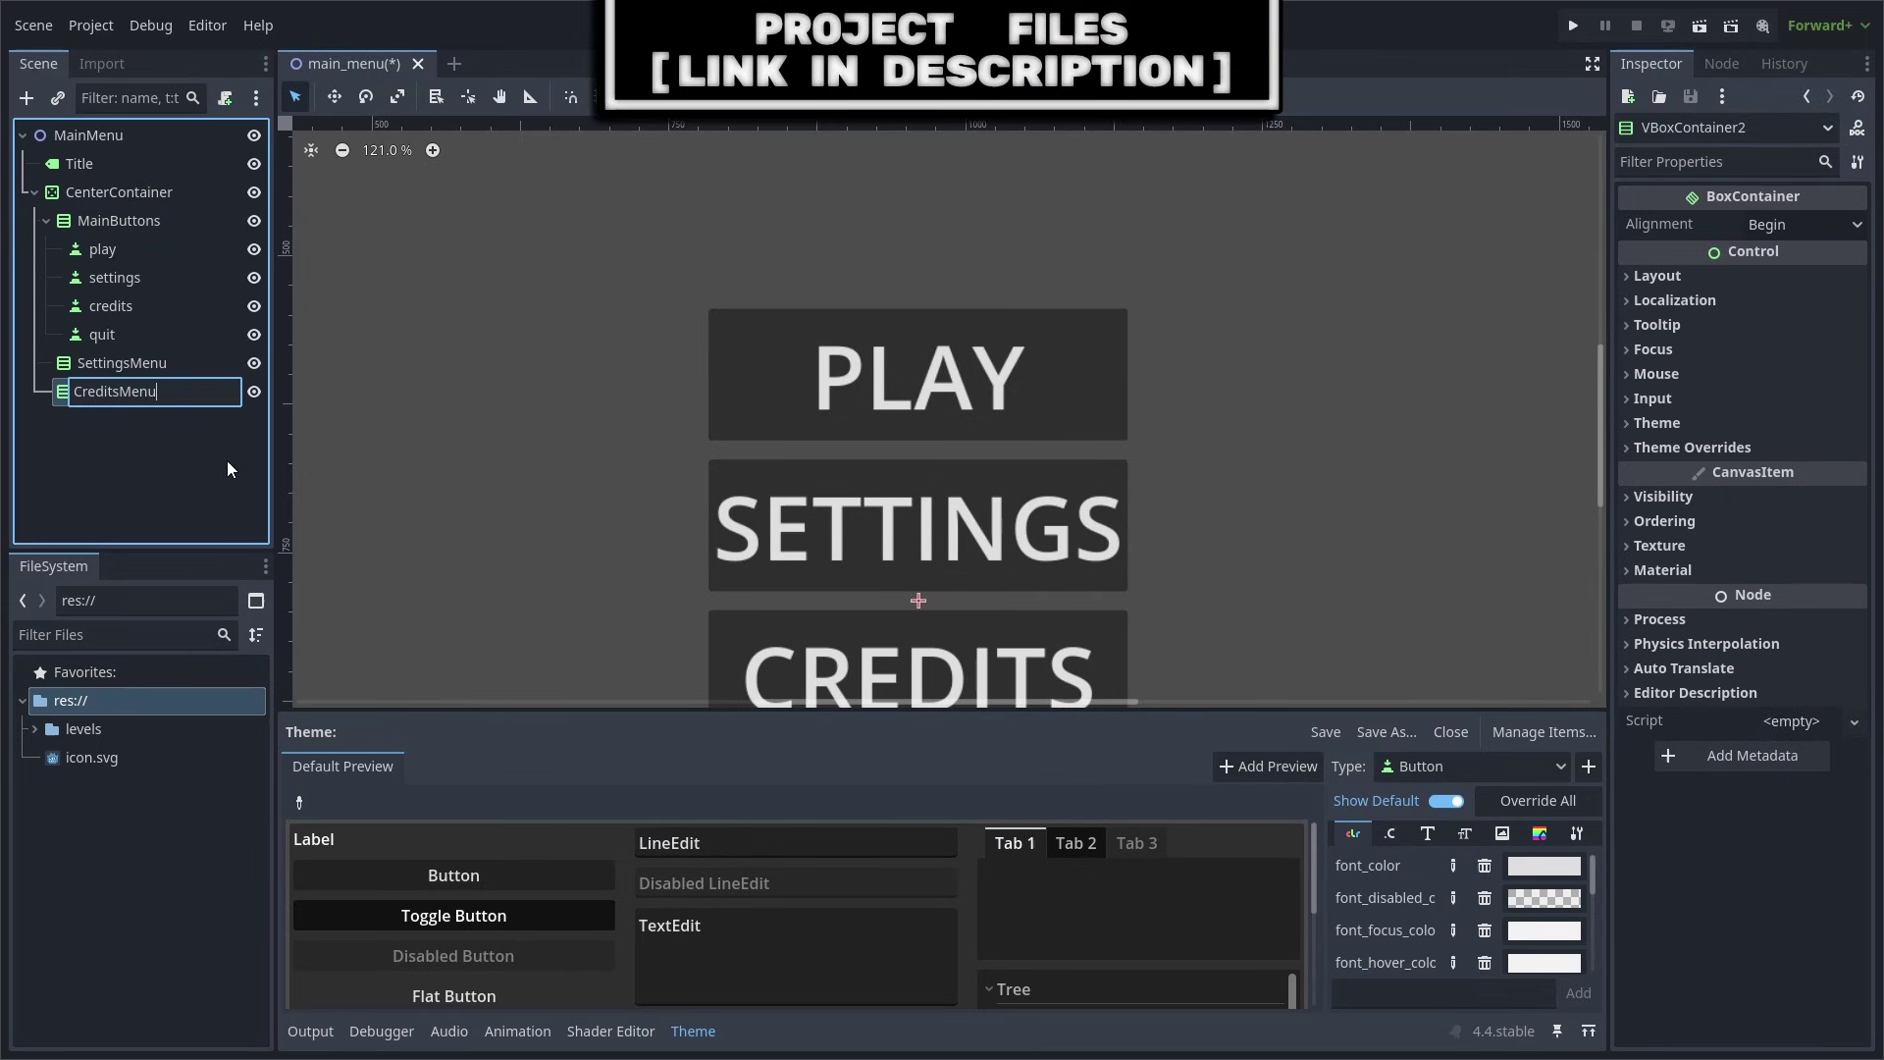
pyautogui.press('Return')
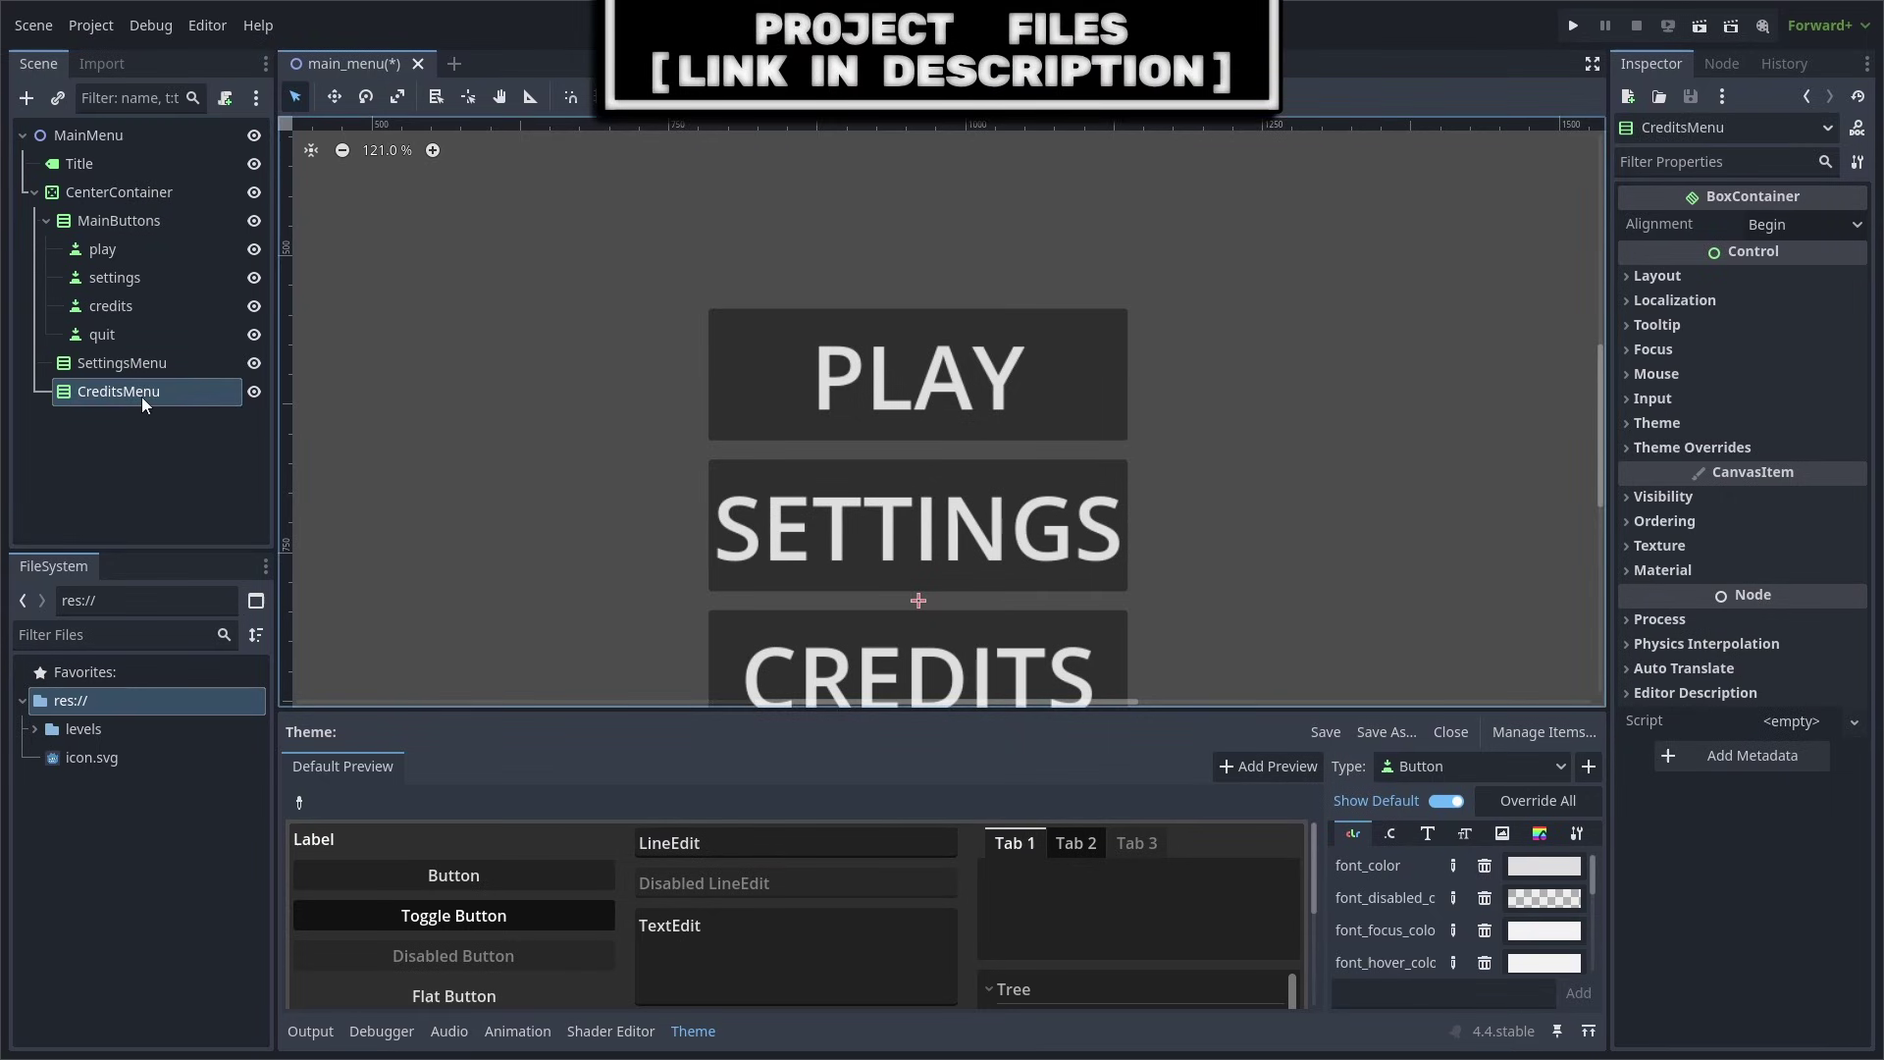
# Override the separation constant of both SettingsMenu and CreditsMenu to 16
pyautogui.keyDown('ctrl'); pyautogui.click(137, 363); pyautogui.keyUp('ctrl')
pyautogui.click(1709, 449)
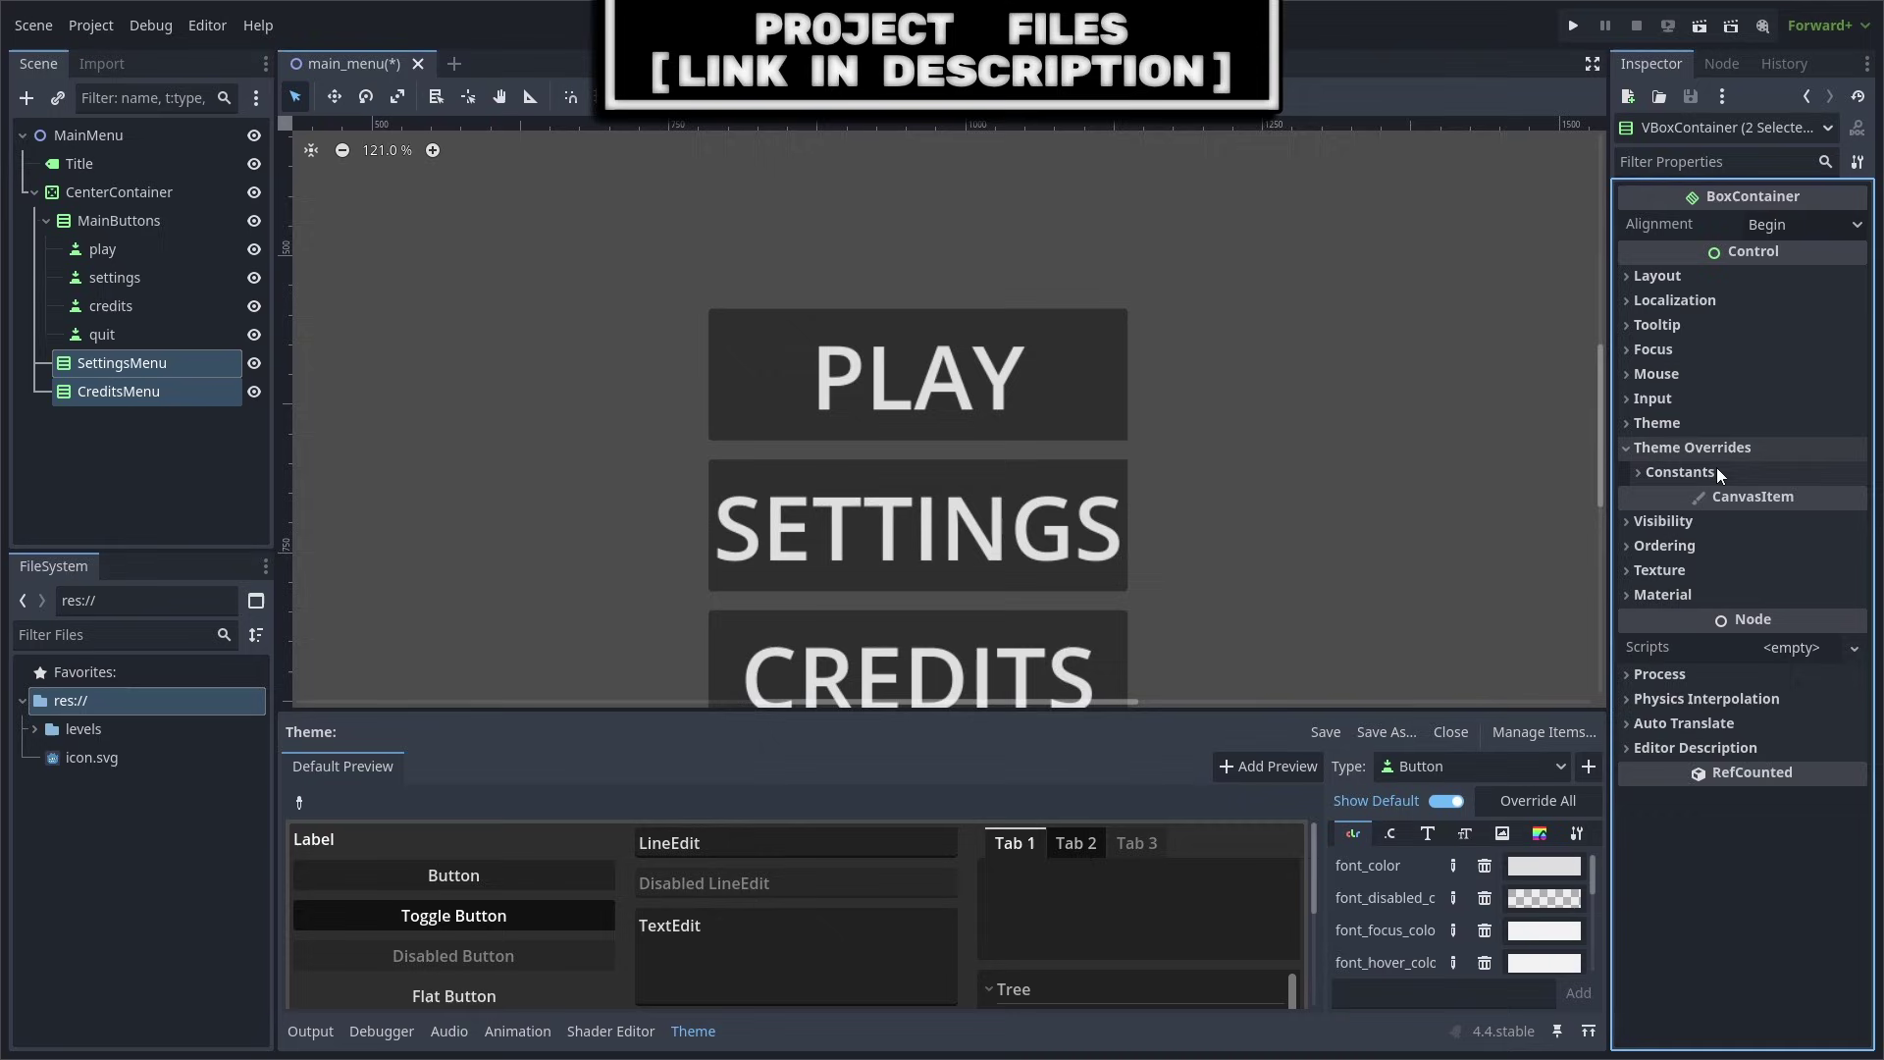
pyautogui.click(1716, 468)
pyautogui.click(1816, 498)
pyautogui.write('16')
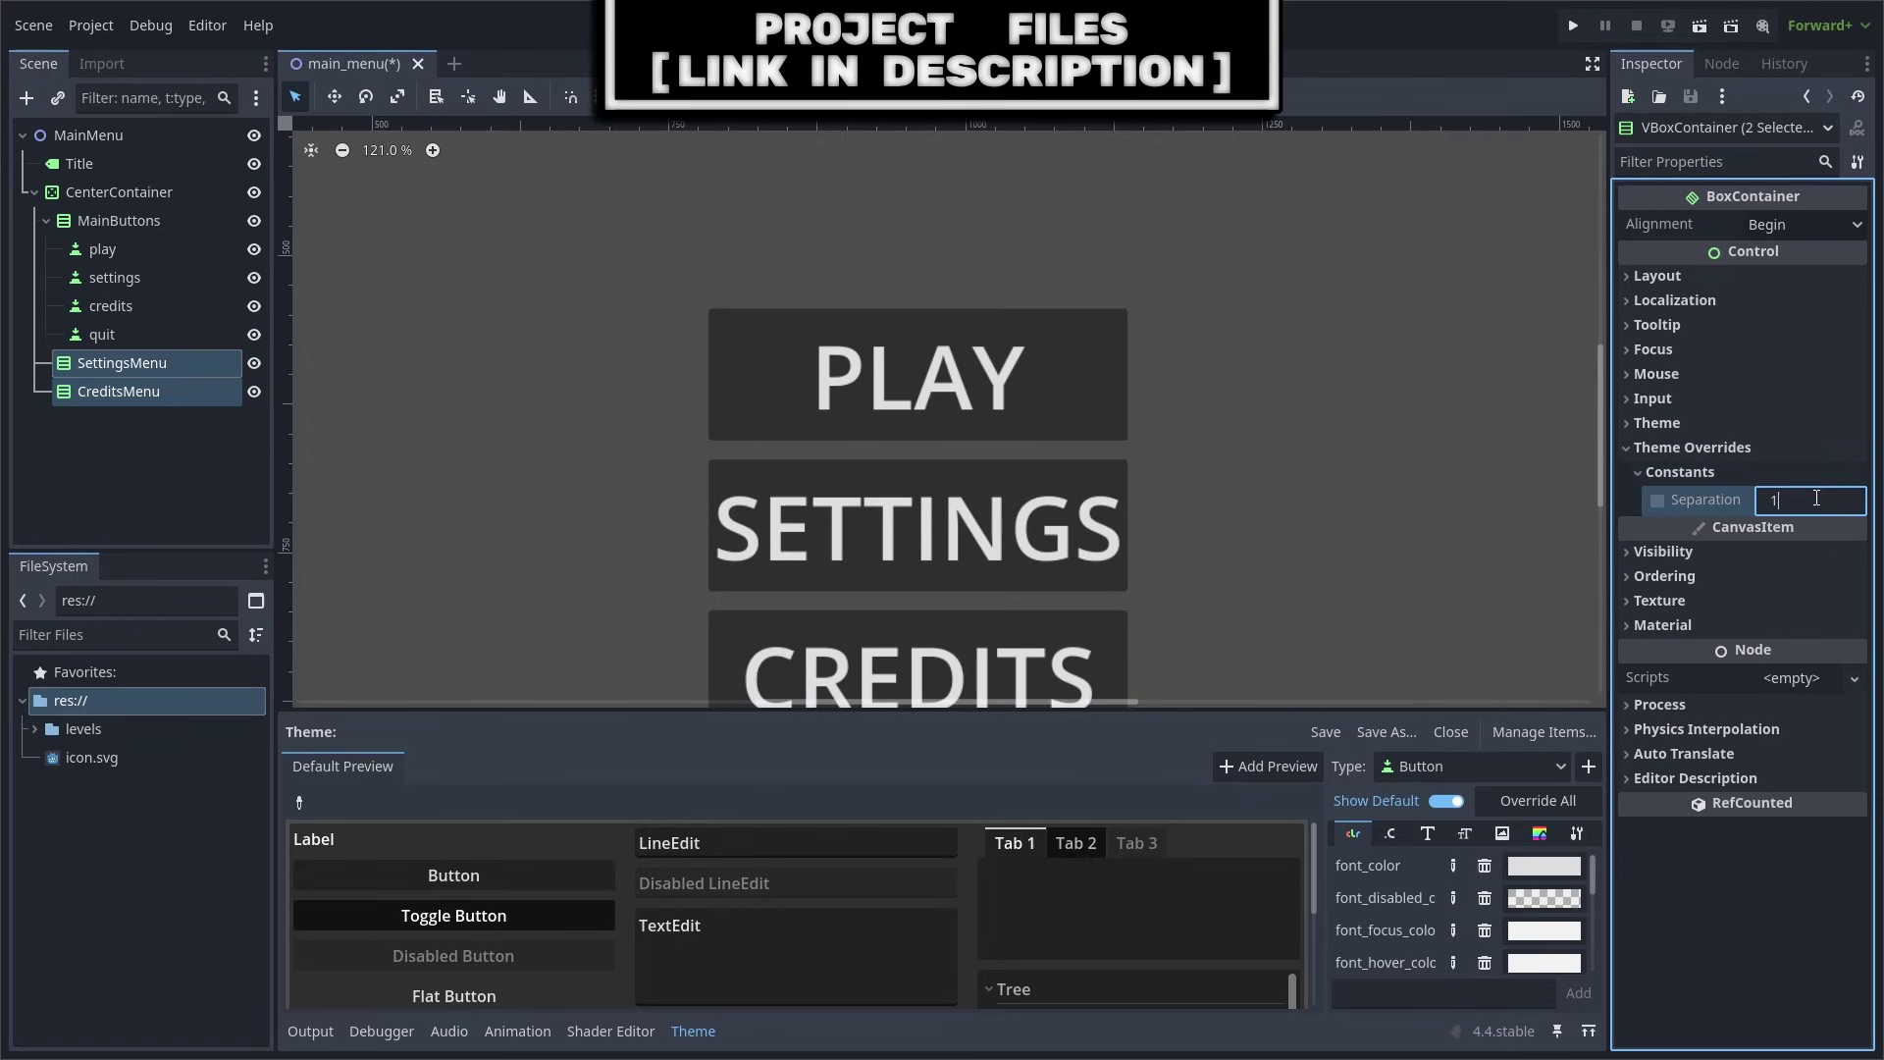
pyautogui.press('Return')
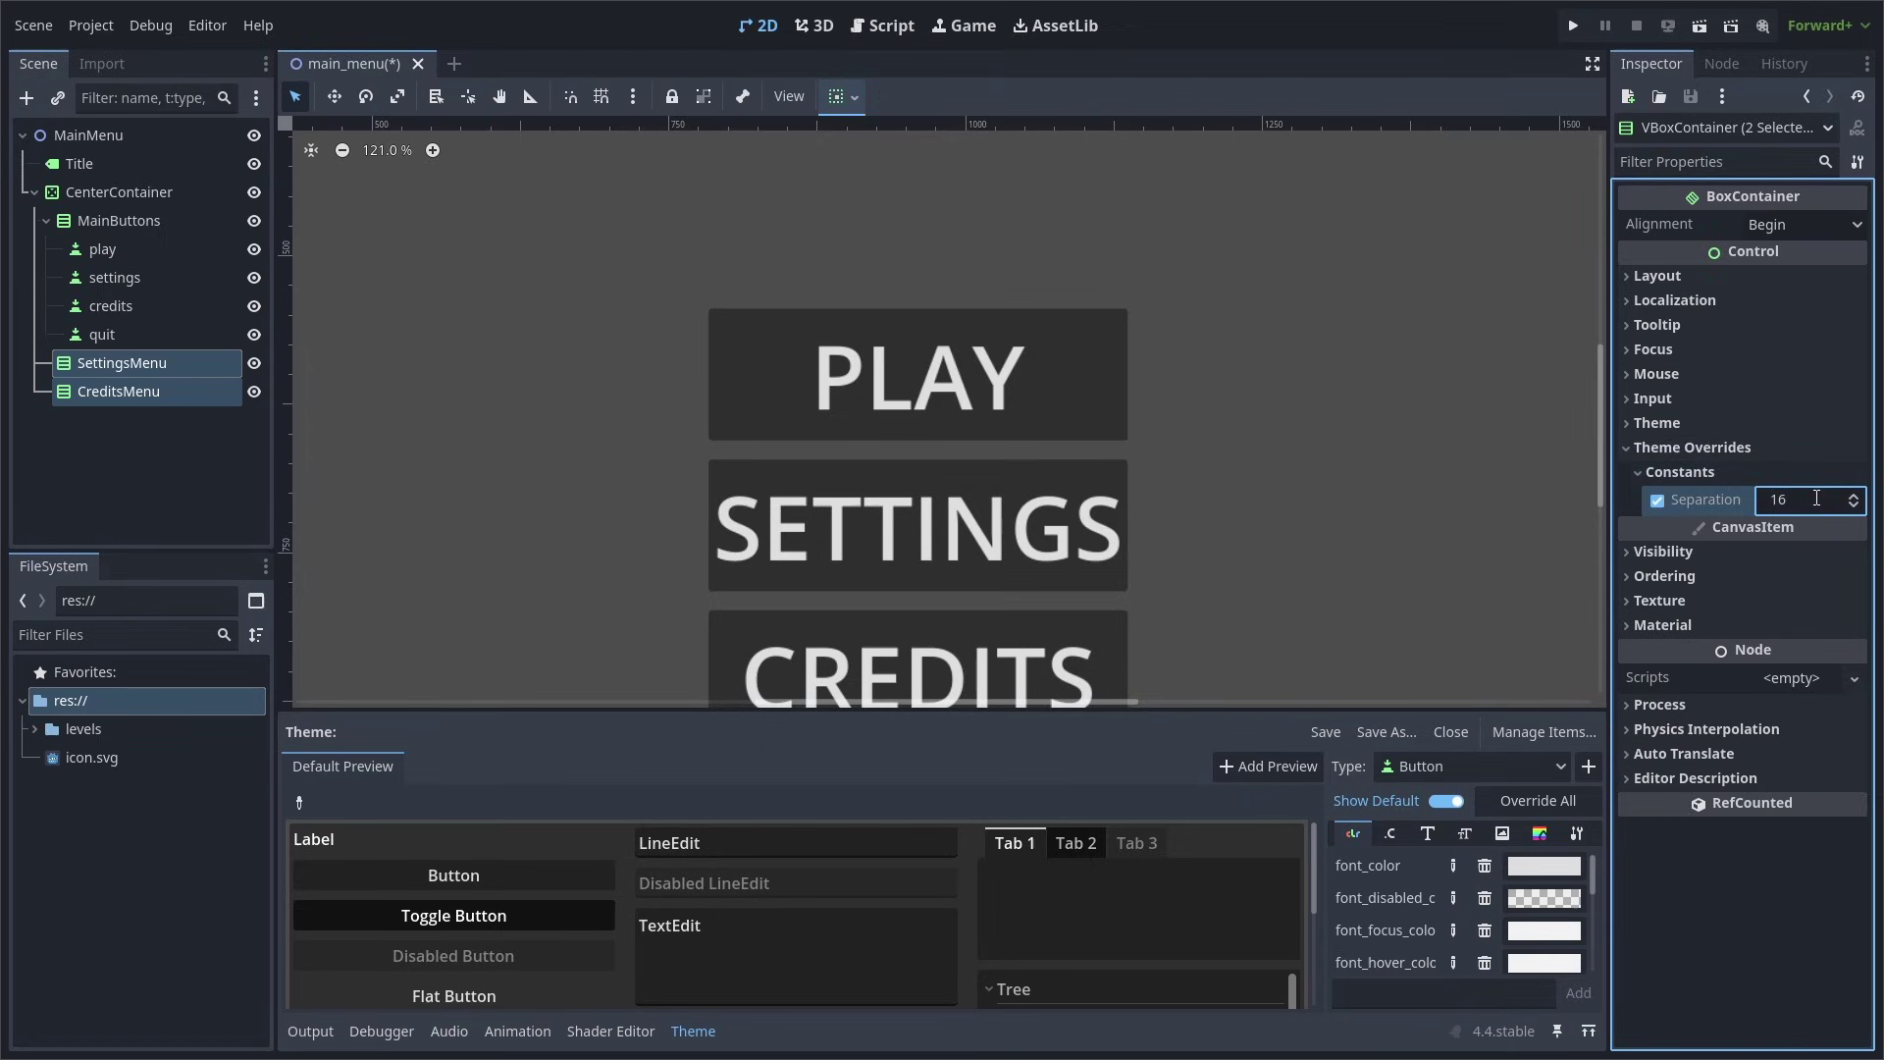
pyautogui.click(160, 457)
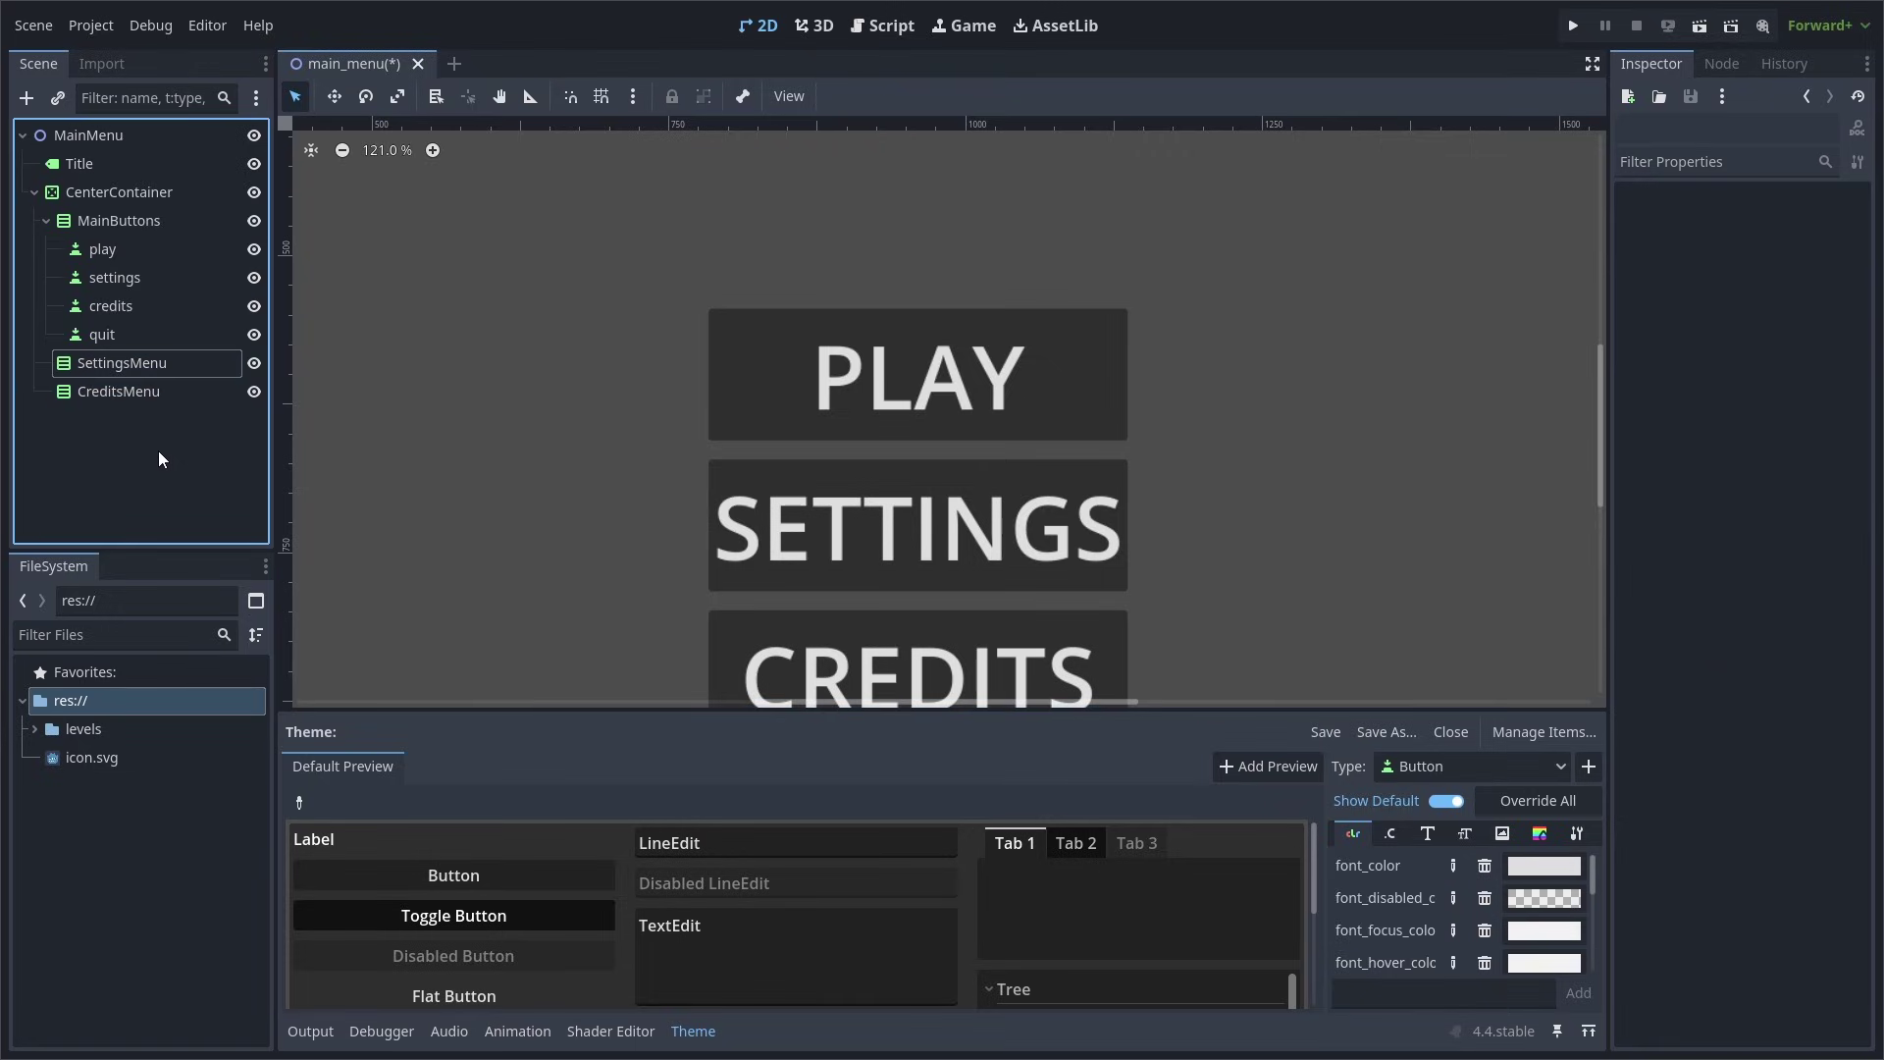
# Hide SettingsMenu and MainButtons, leaving only CreditsMenu shown in the center container
pyautogui.click(254, 363)
pyautogui.click(254, 221)
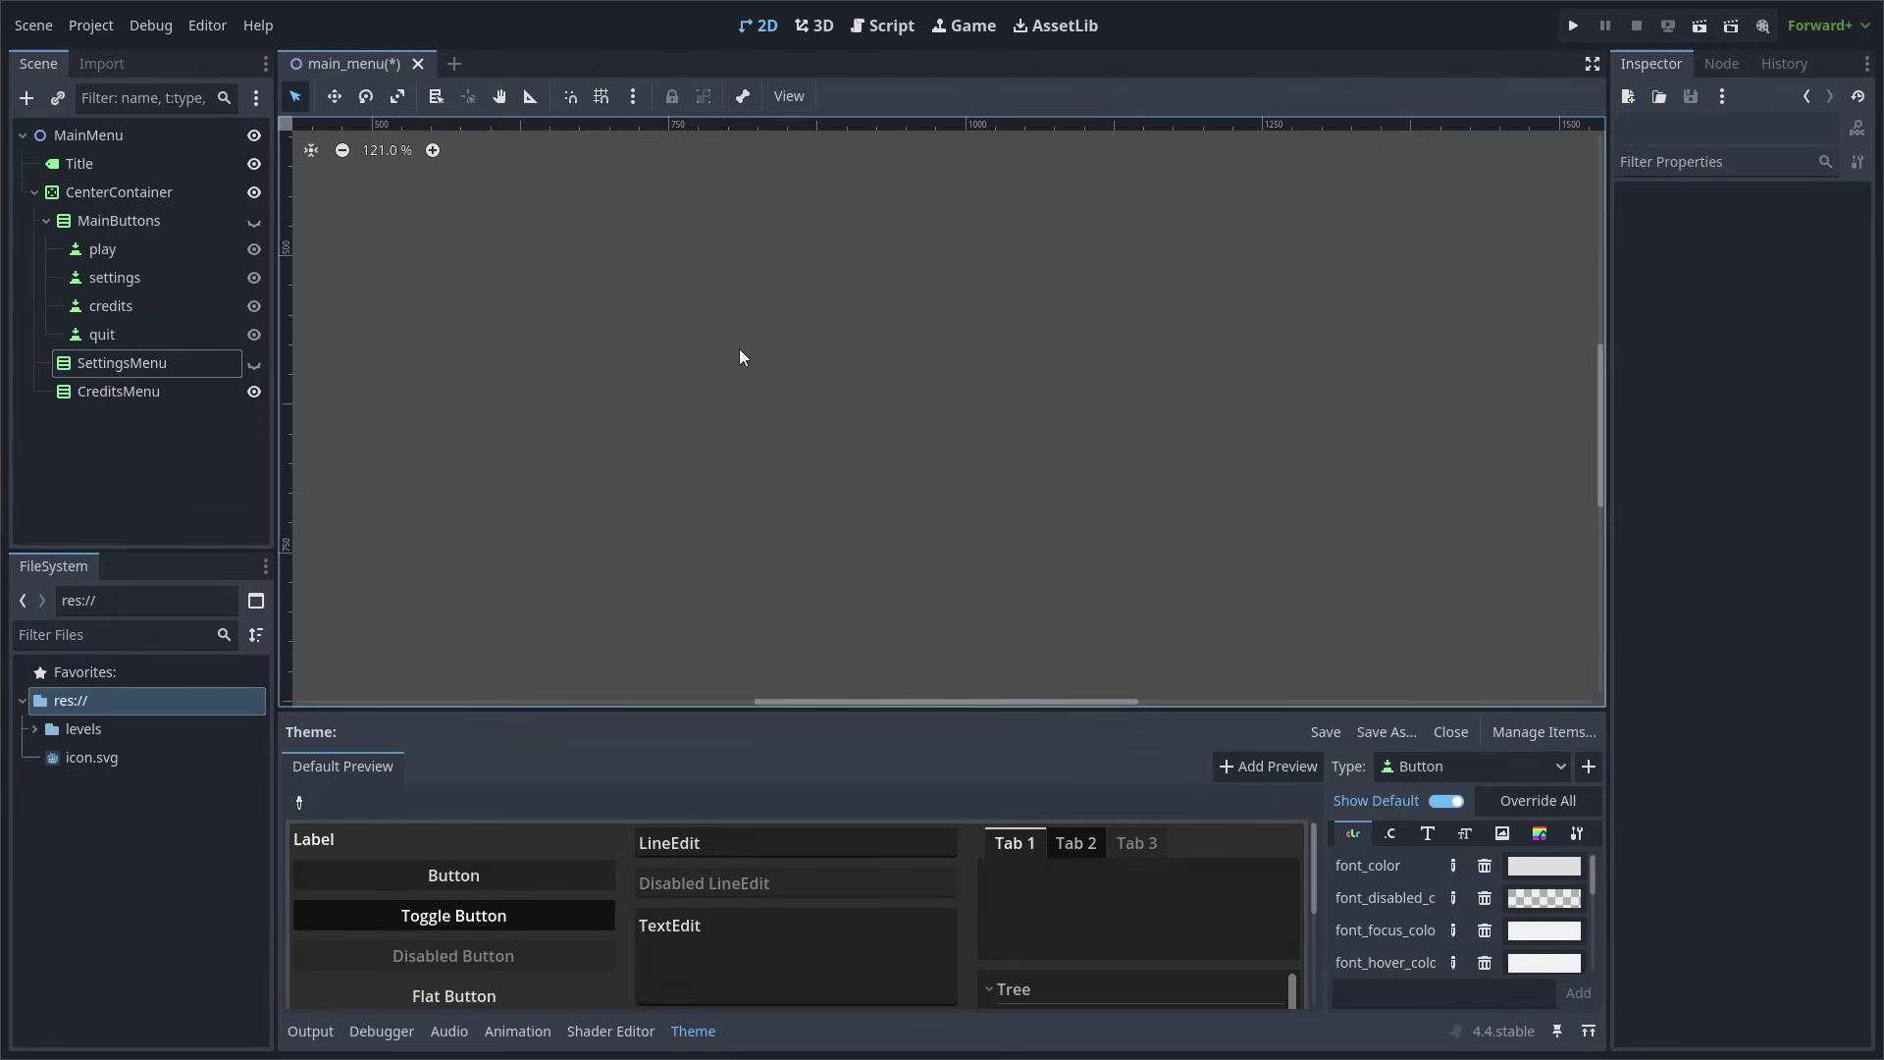
pyautogui.scroll(-6, 743, 359)
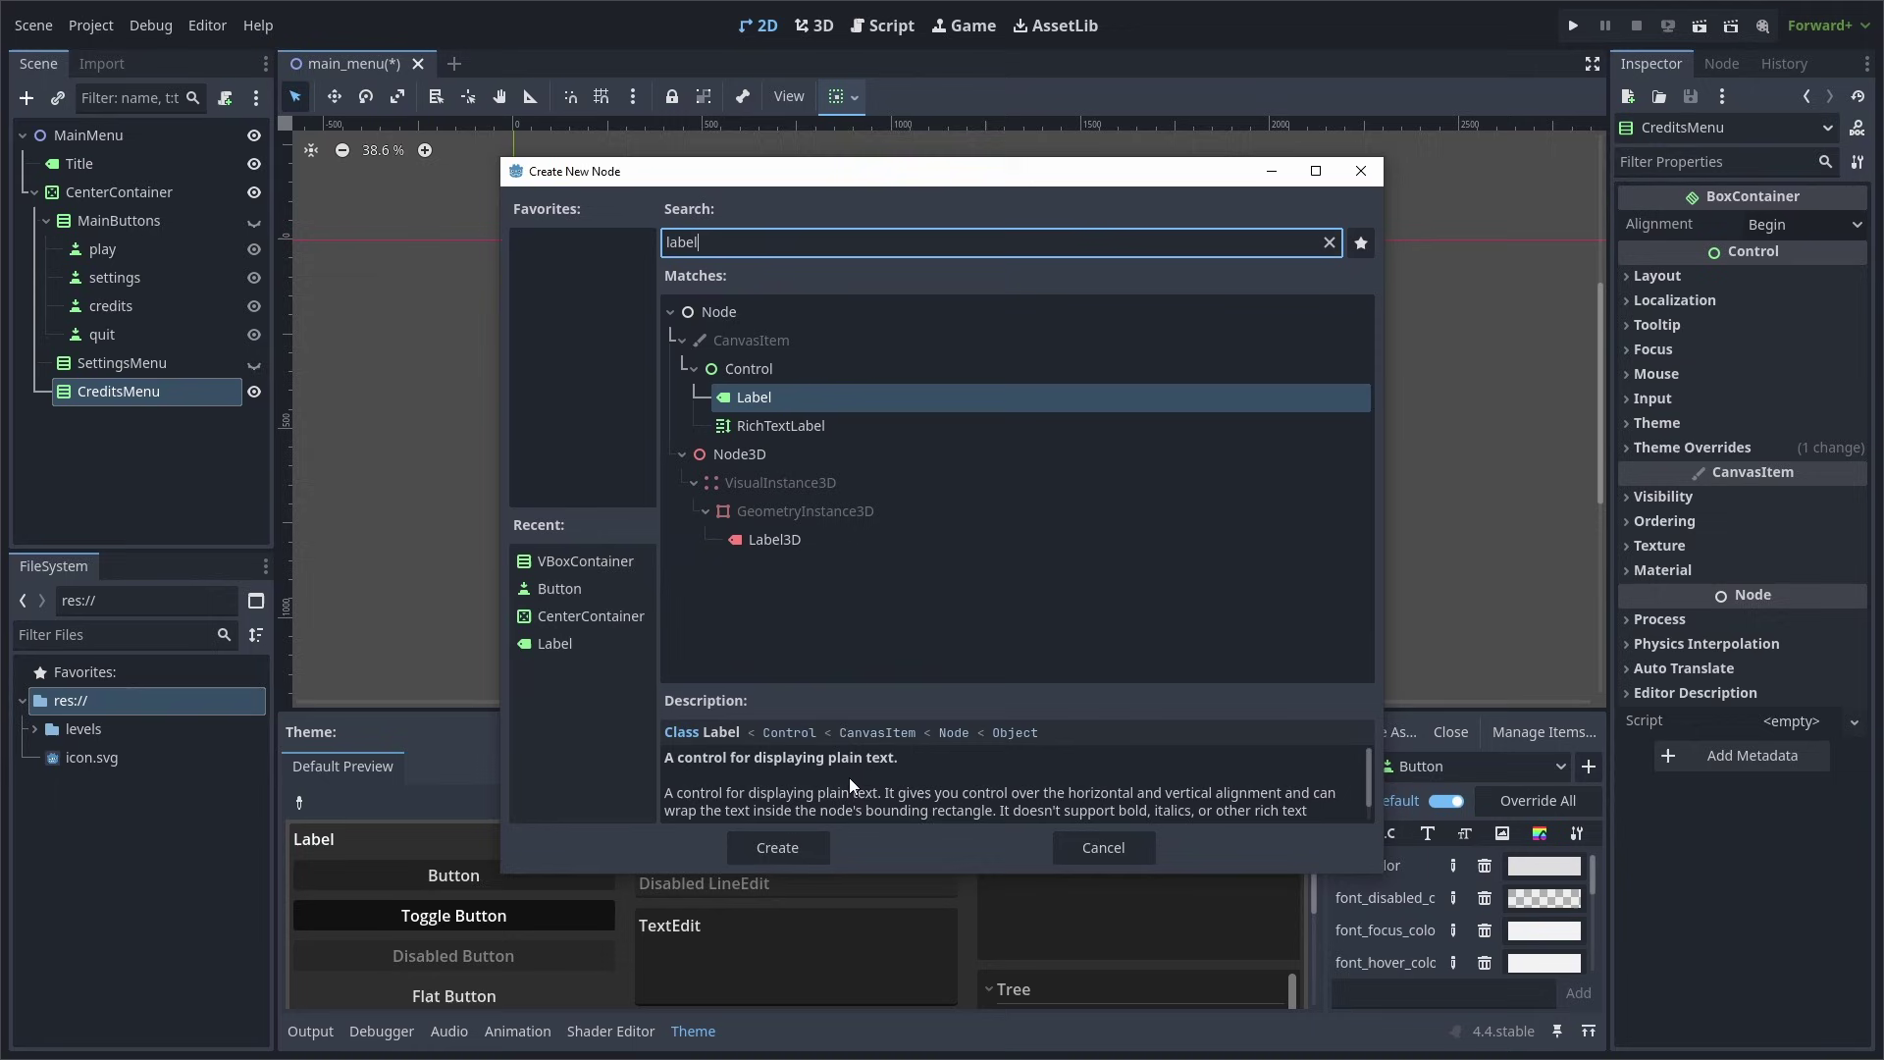
# Add a Label to CreditsMenu reading "A Game by Developer" with font size 120 and Word autowrap
pyautogui.click(777, 847)
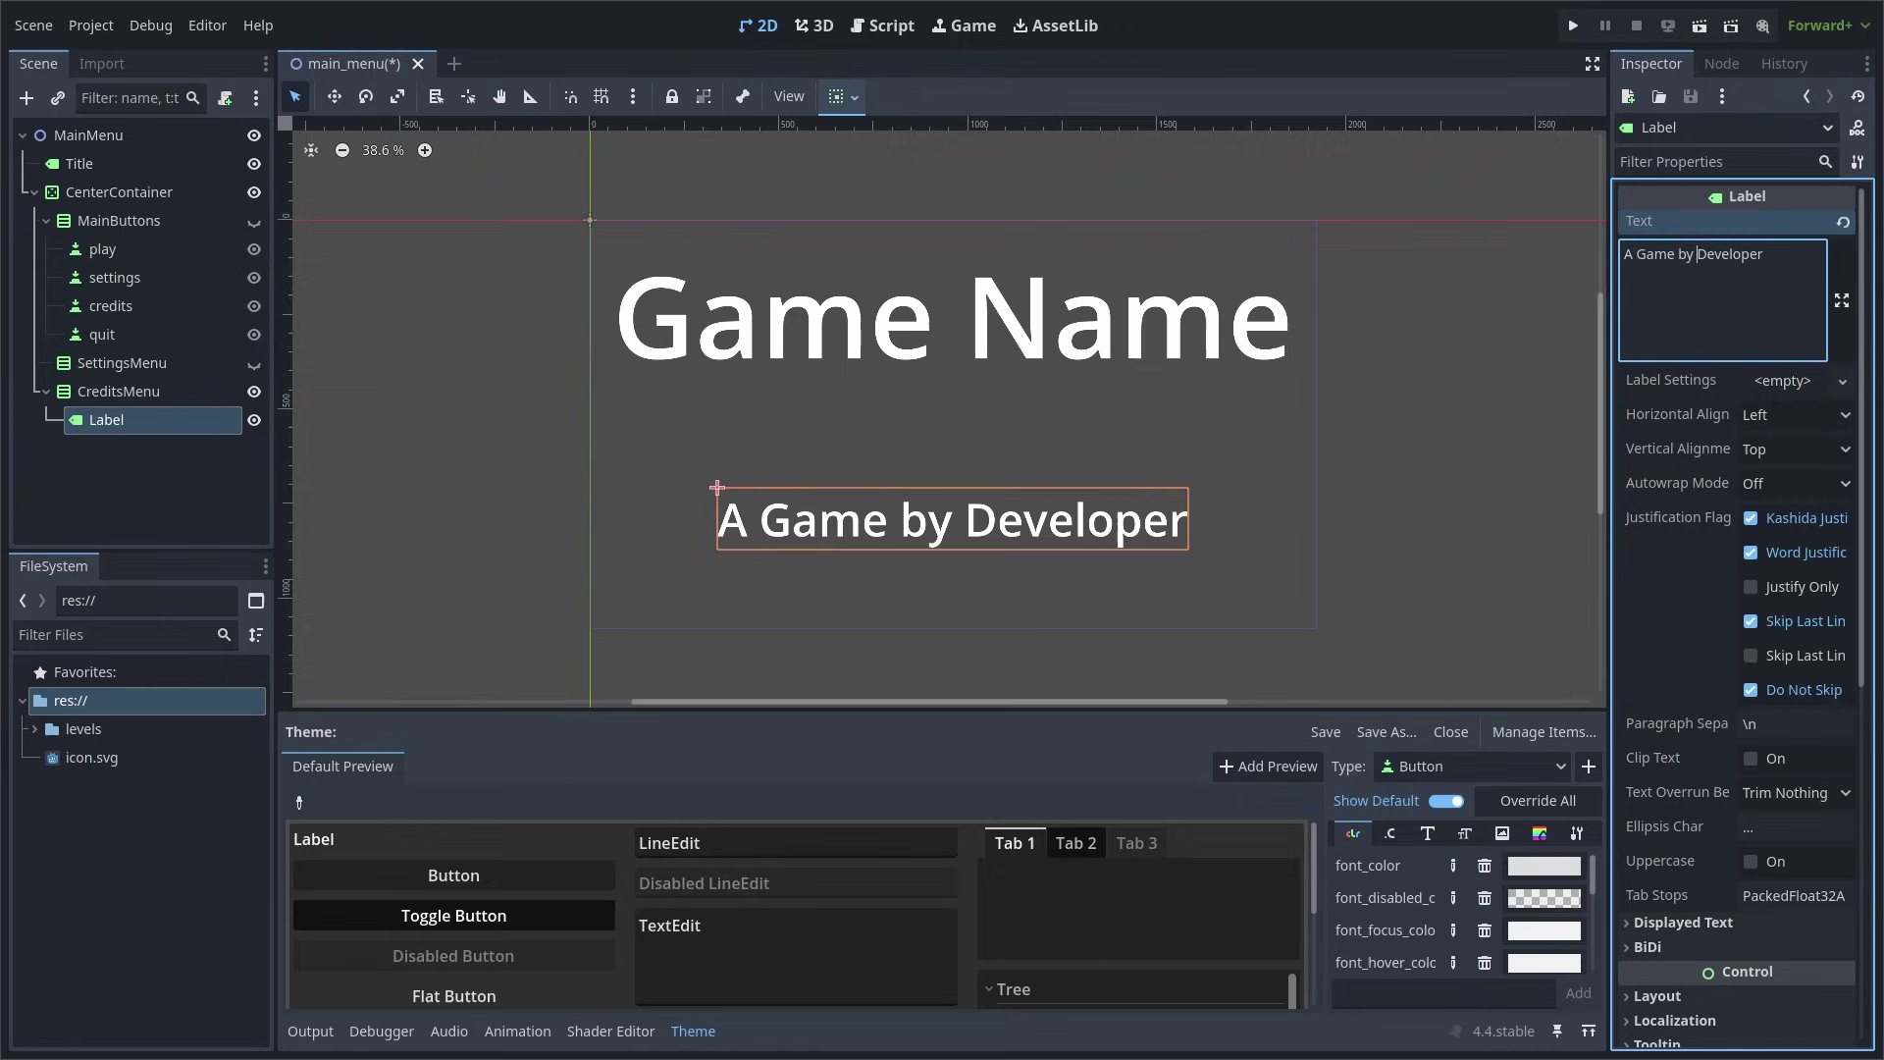
pyautogui.click(1773, 481)
pyautogui.click(1774, 481)
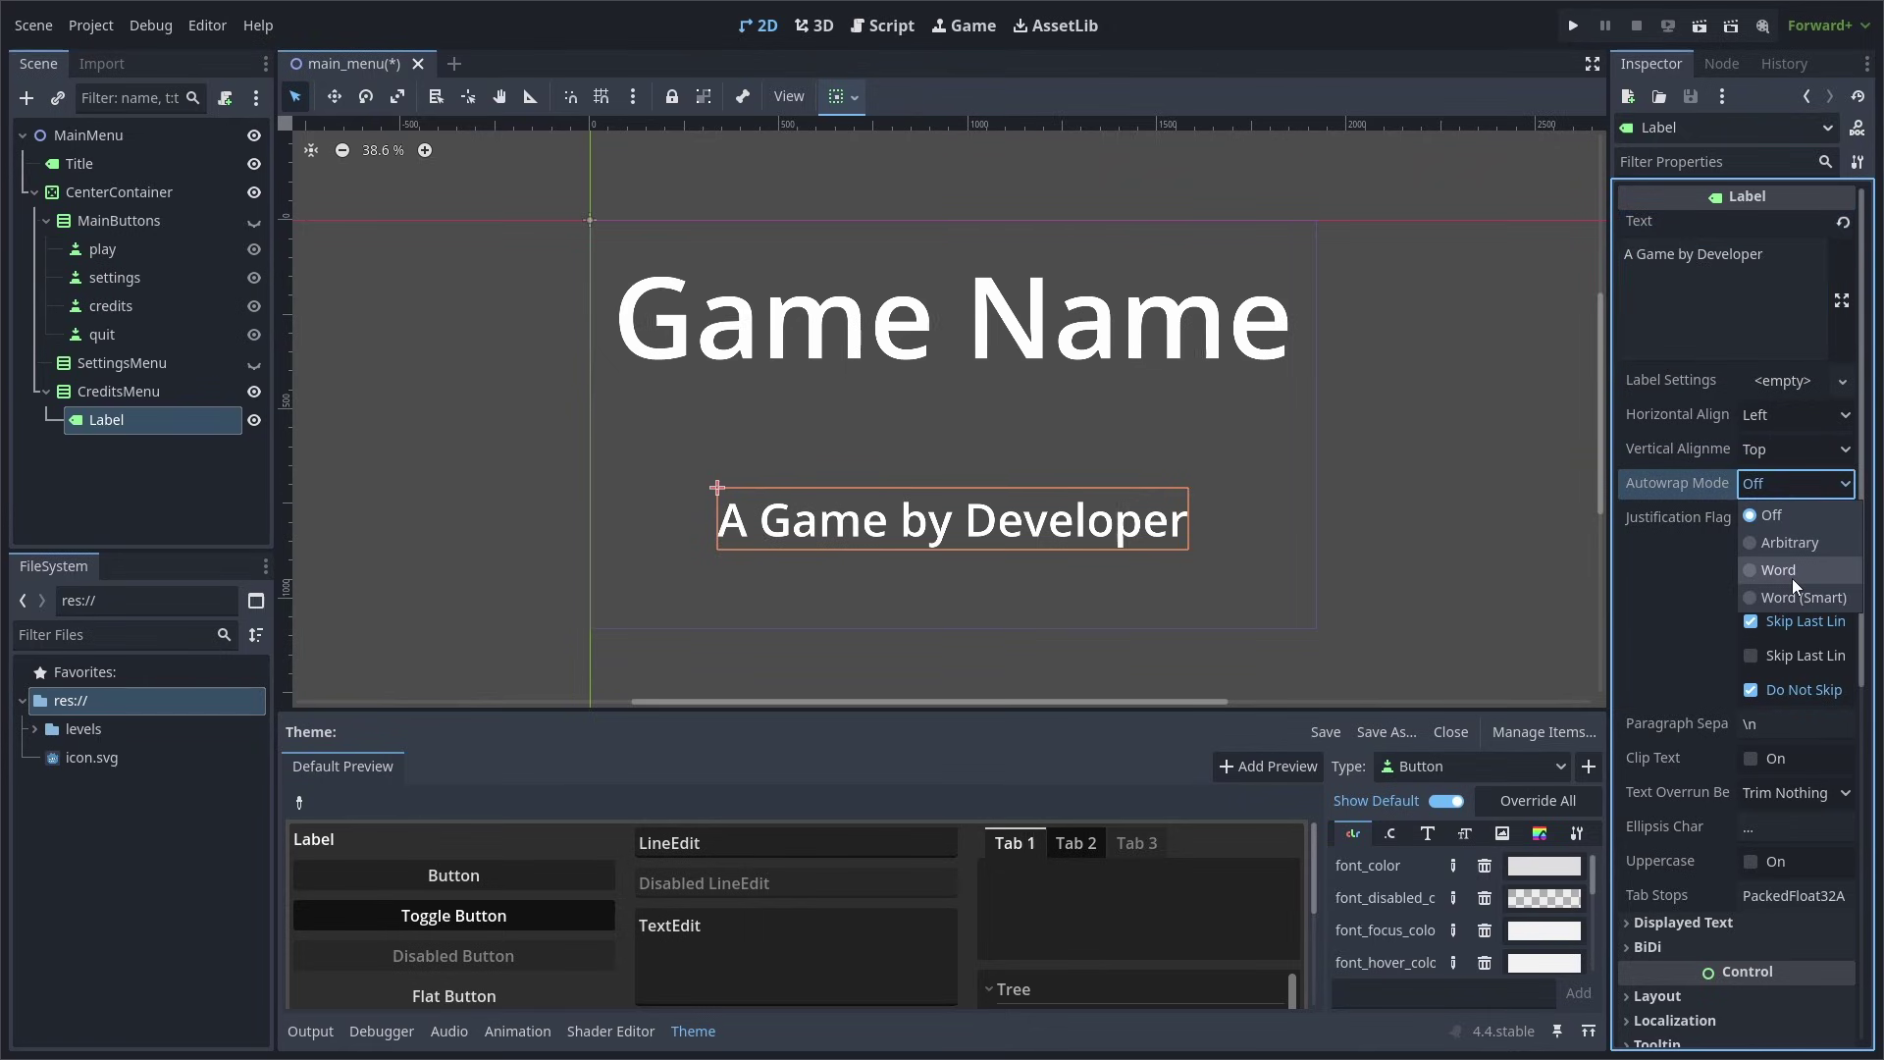
pyautogui.click(1792, 573)
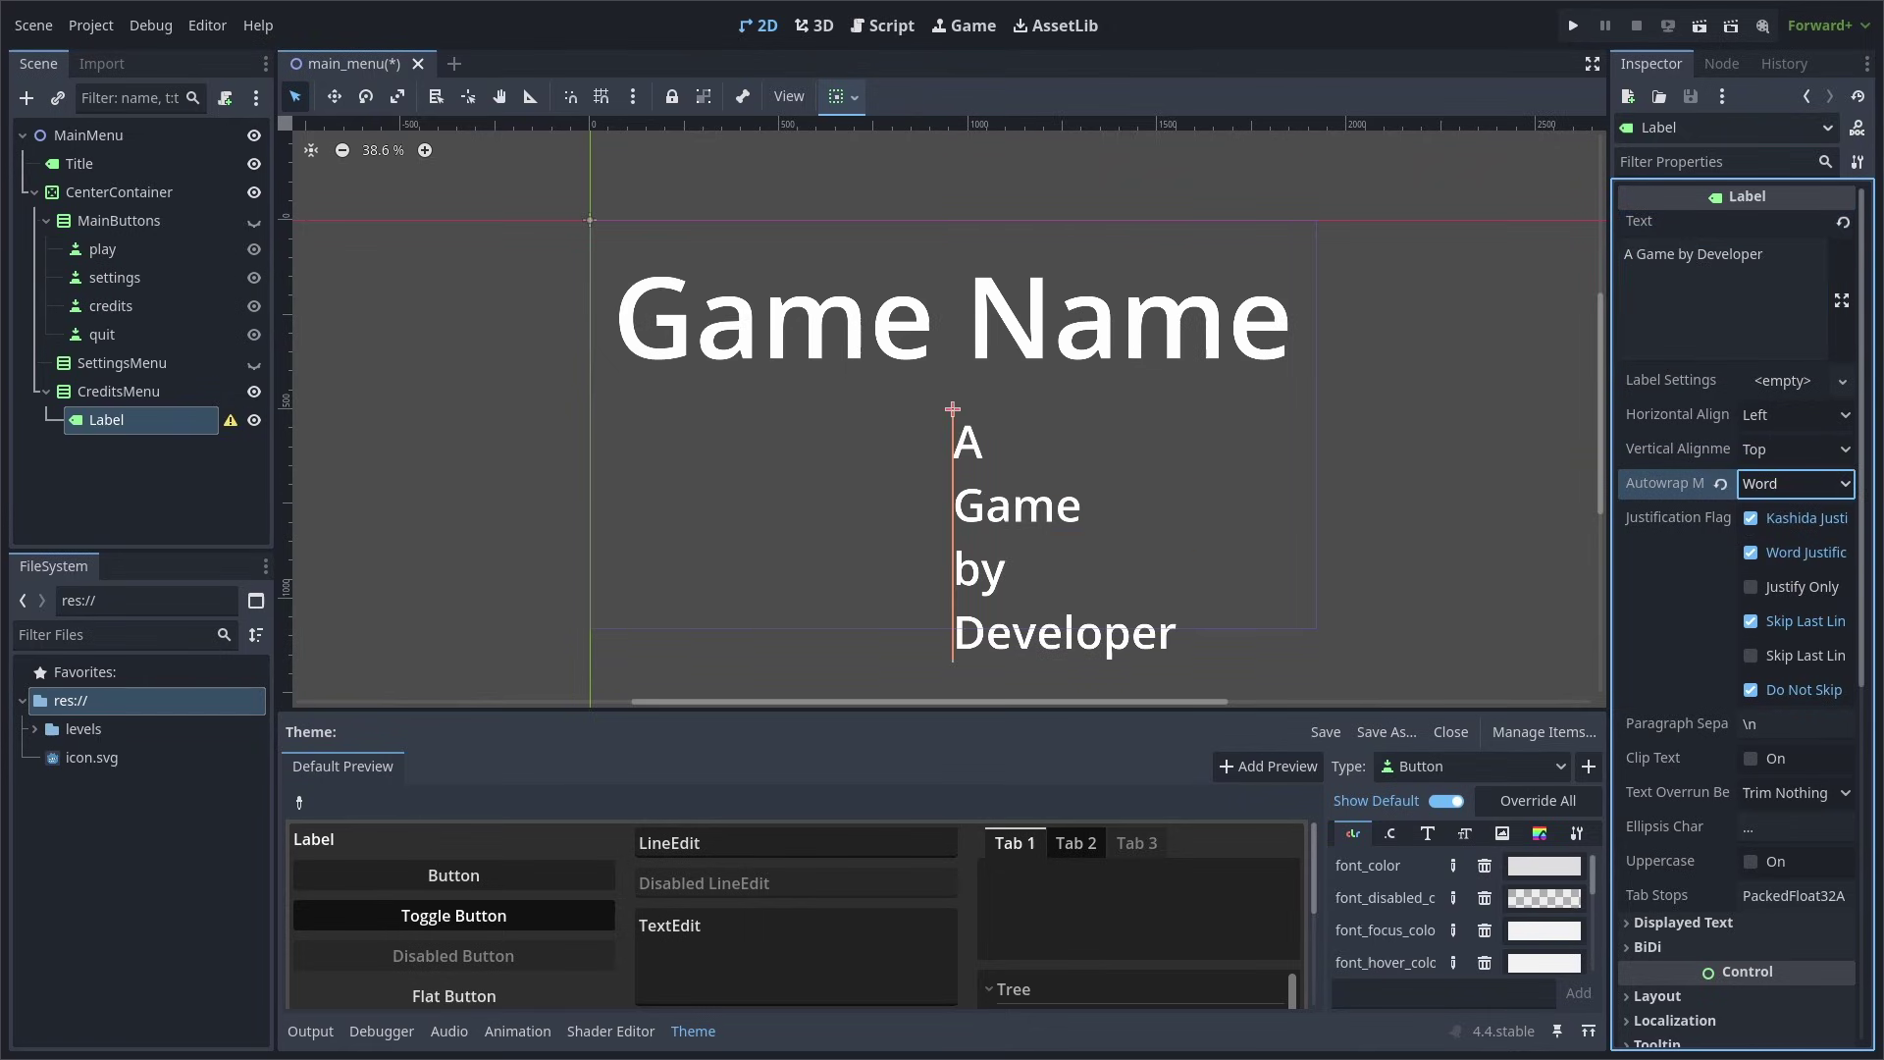
# Set the credits label's custom minimum width to 1000 px and its horizontal alignment to Center
pyautogui.scroll(-5, 1736, 589)
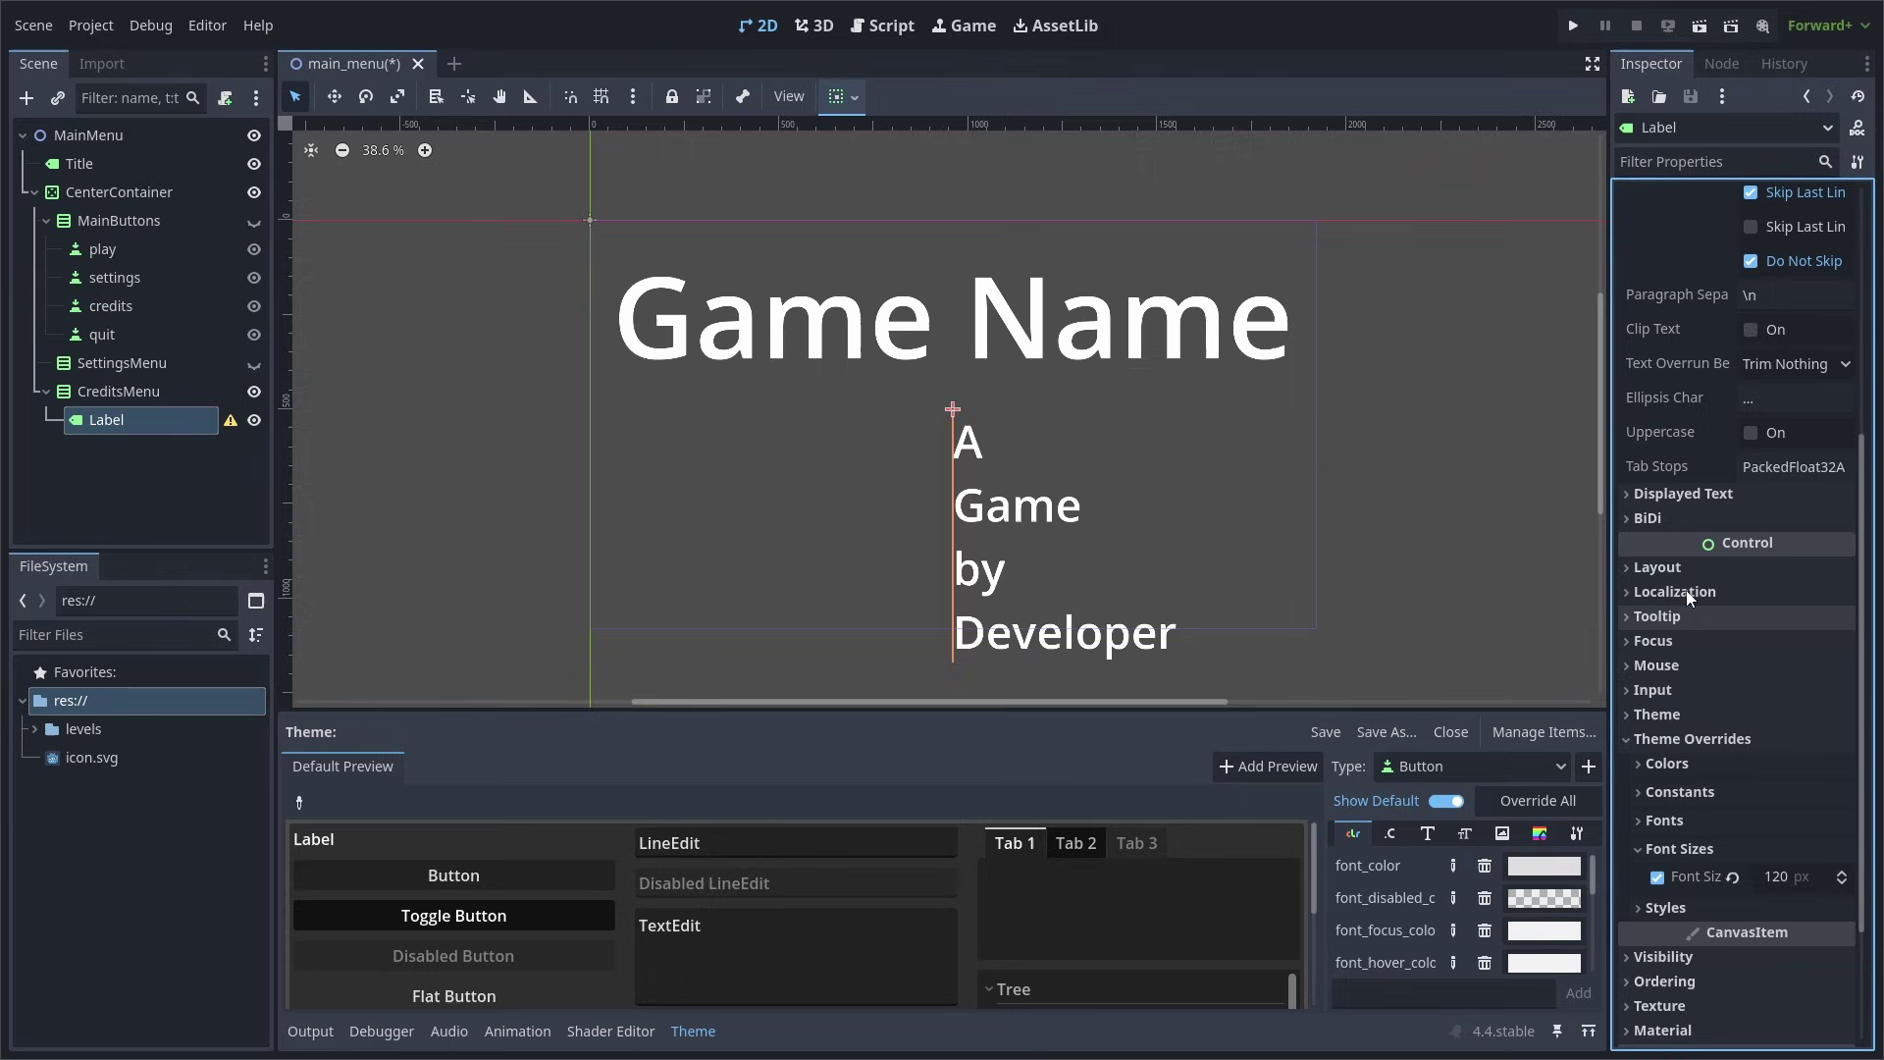
pyautogui.click(1680, 567)
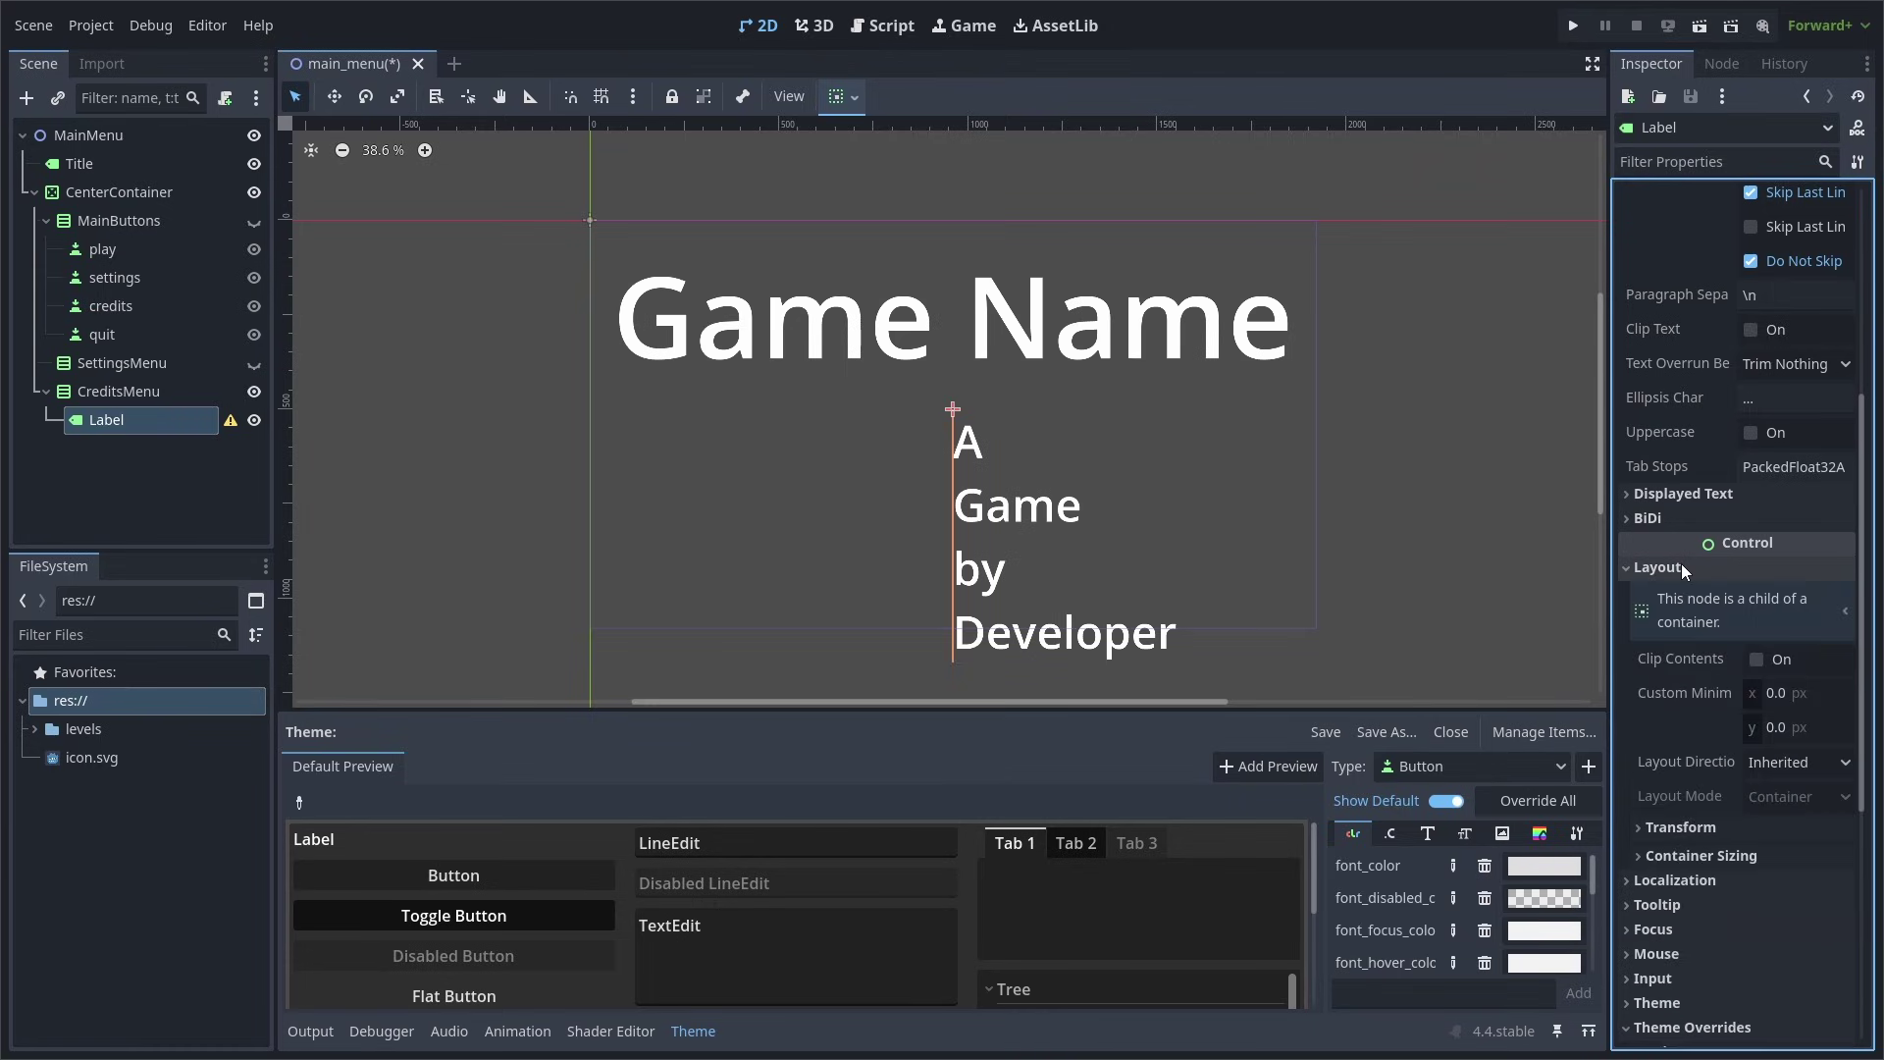
pyautogui.click(1788, 693)
pyautogui.write('1000')
pyautogui.press('Return')
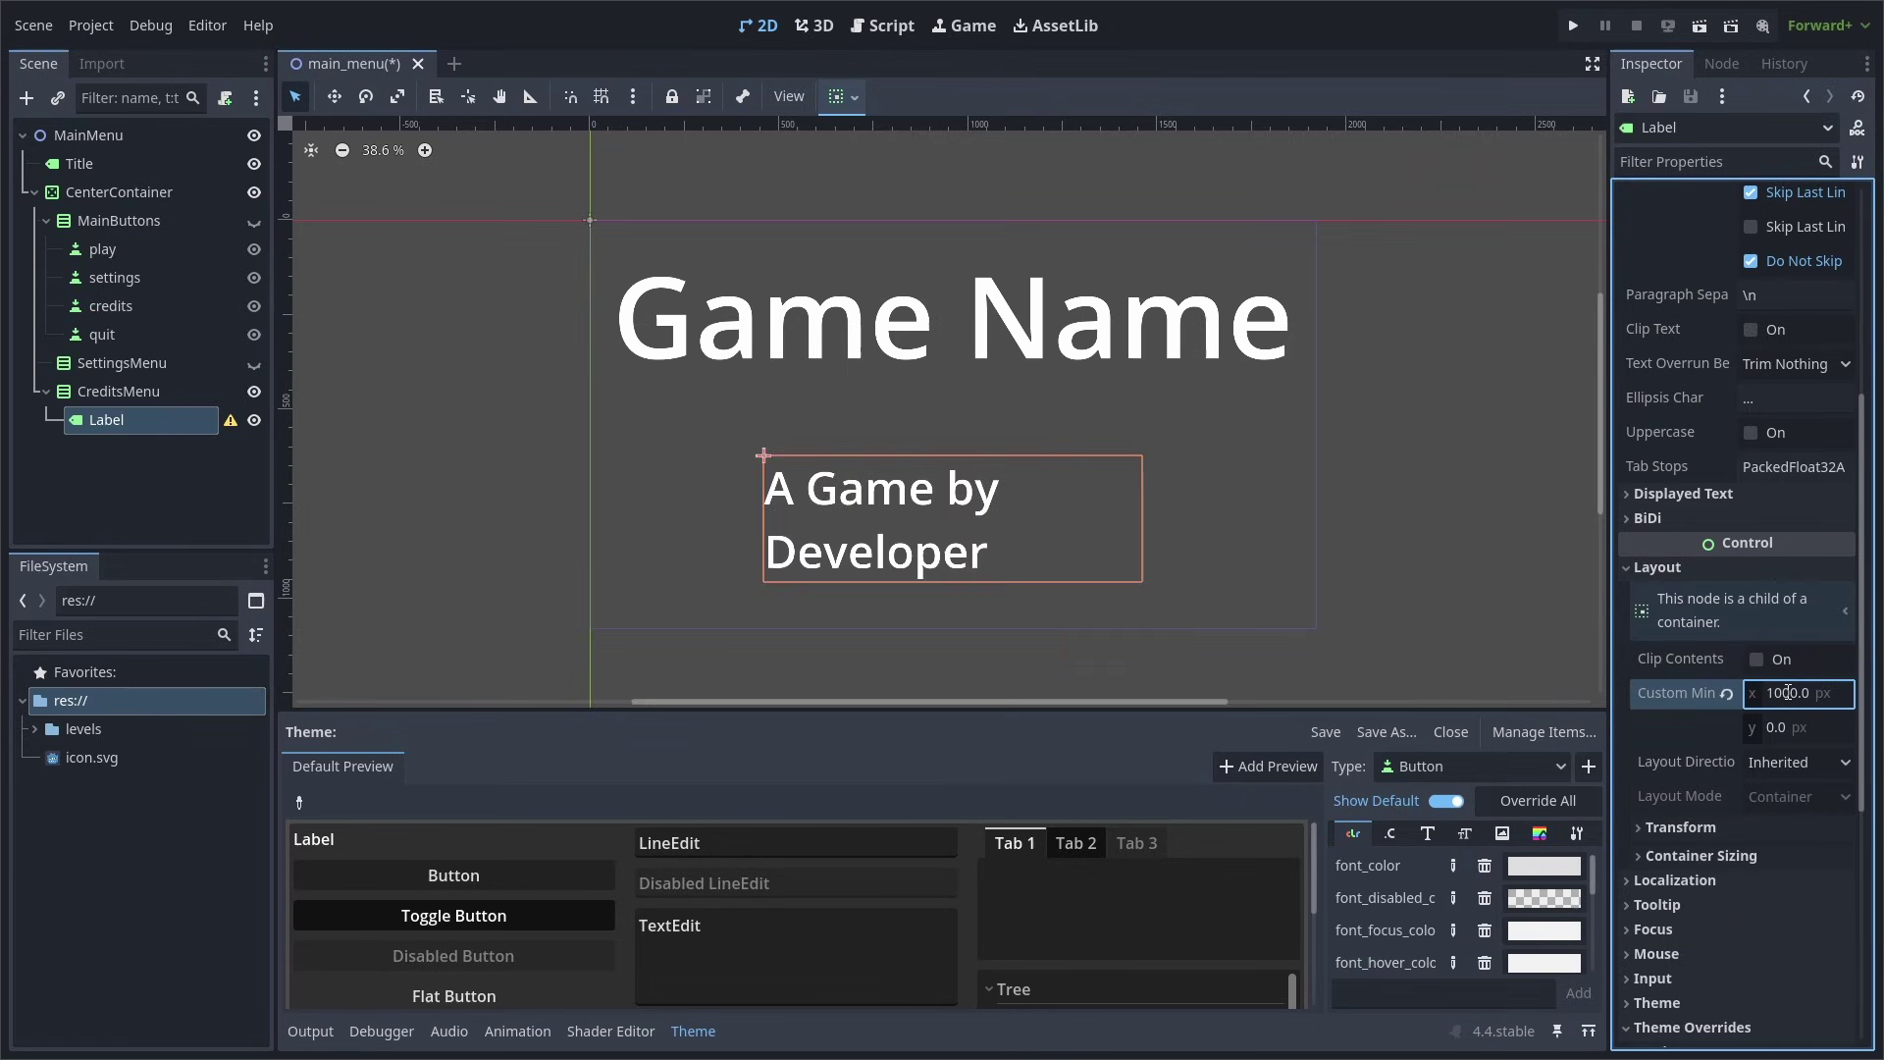
pyautogui.click(1790, 415)
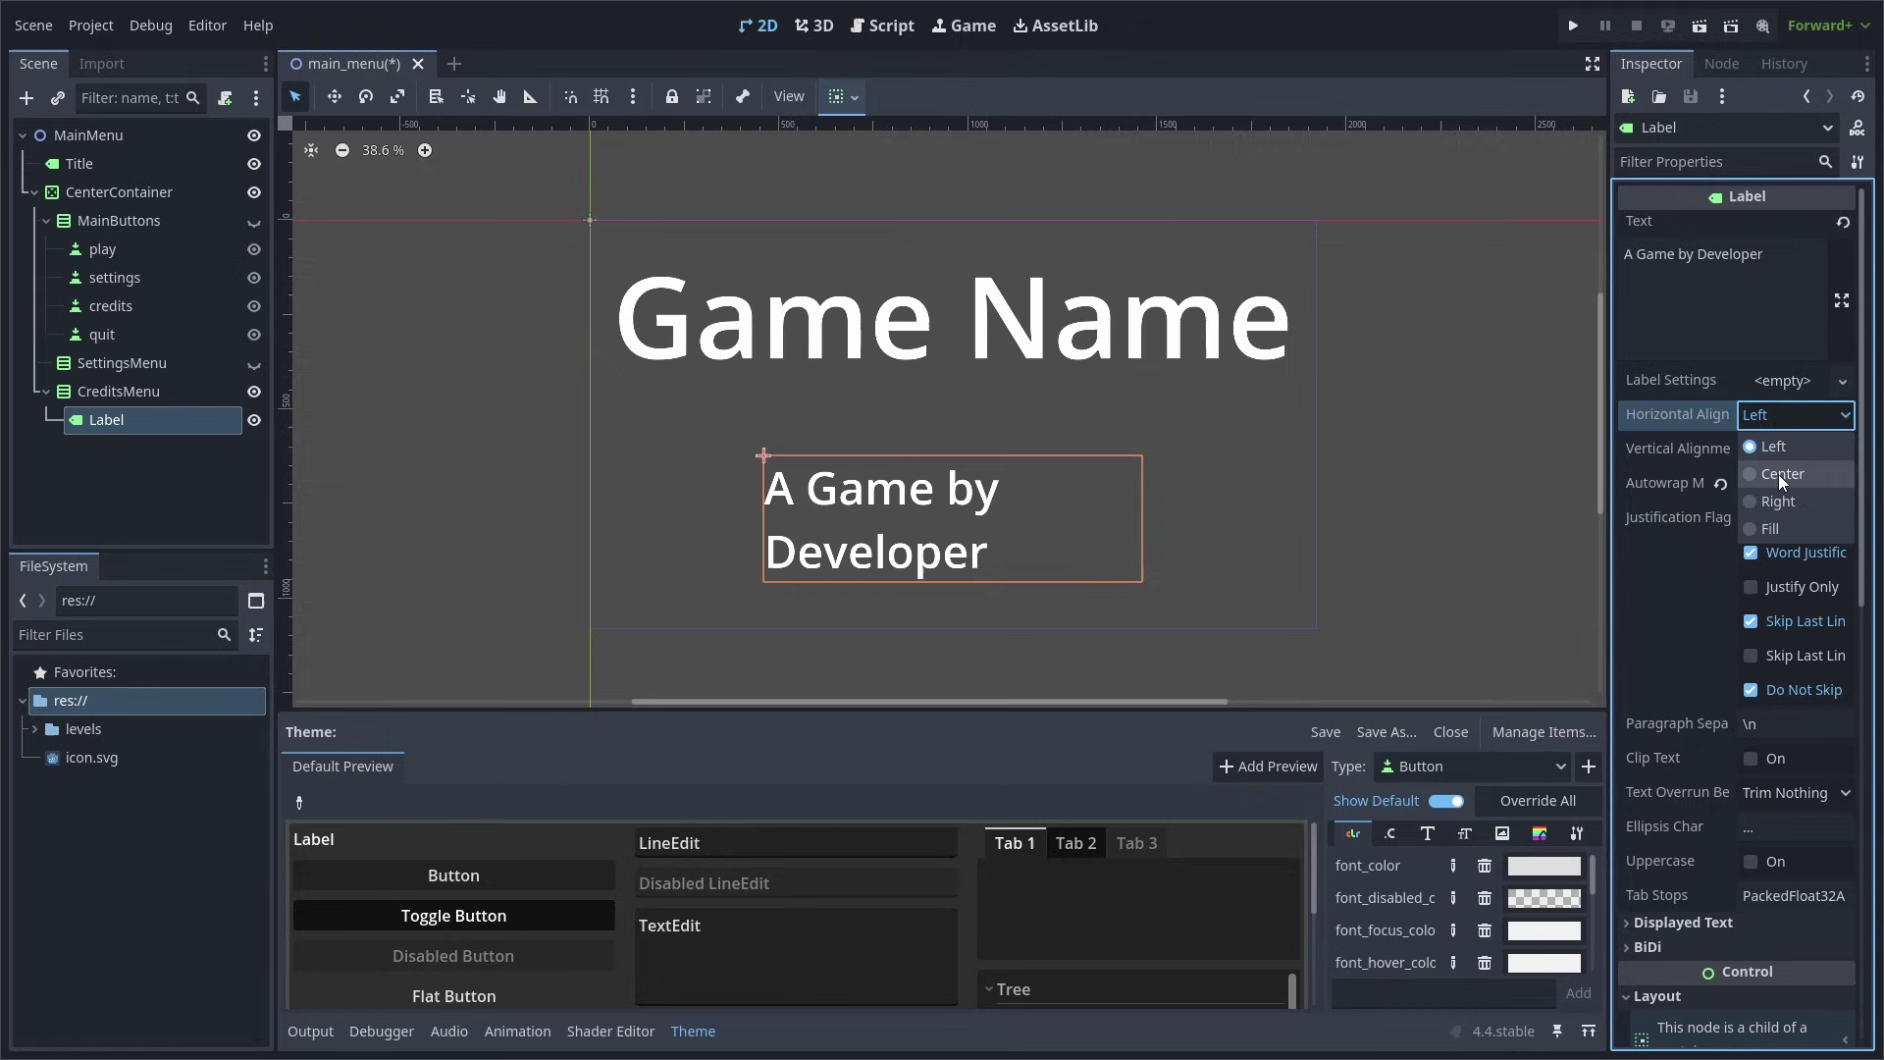
pyautogui.click(1778, 474)
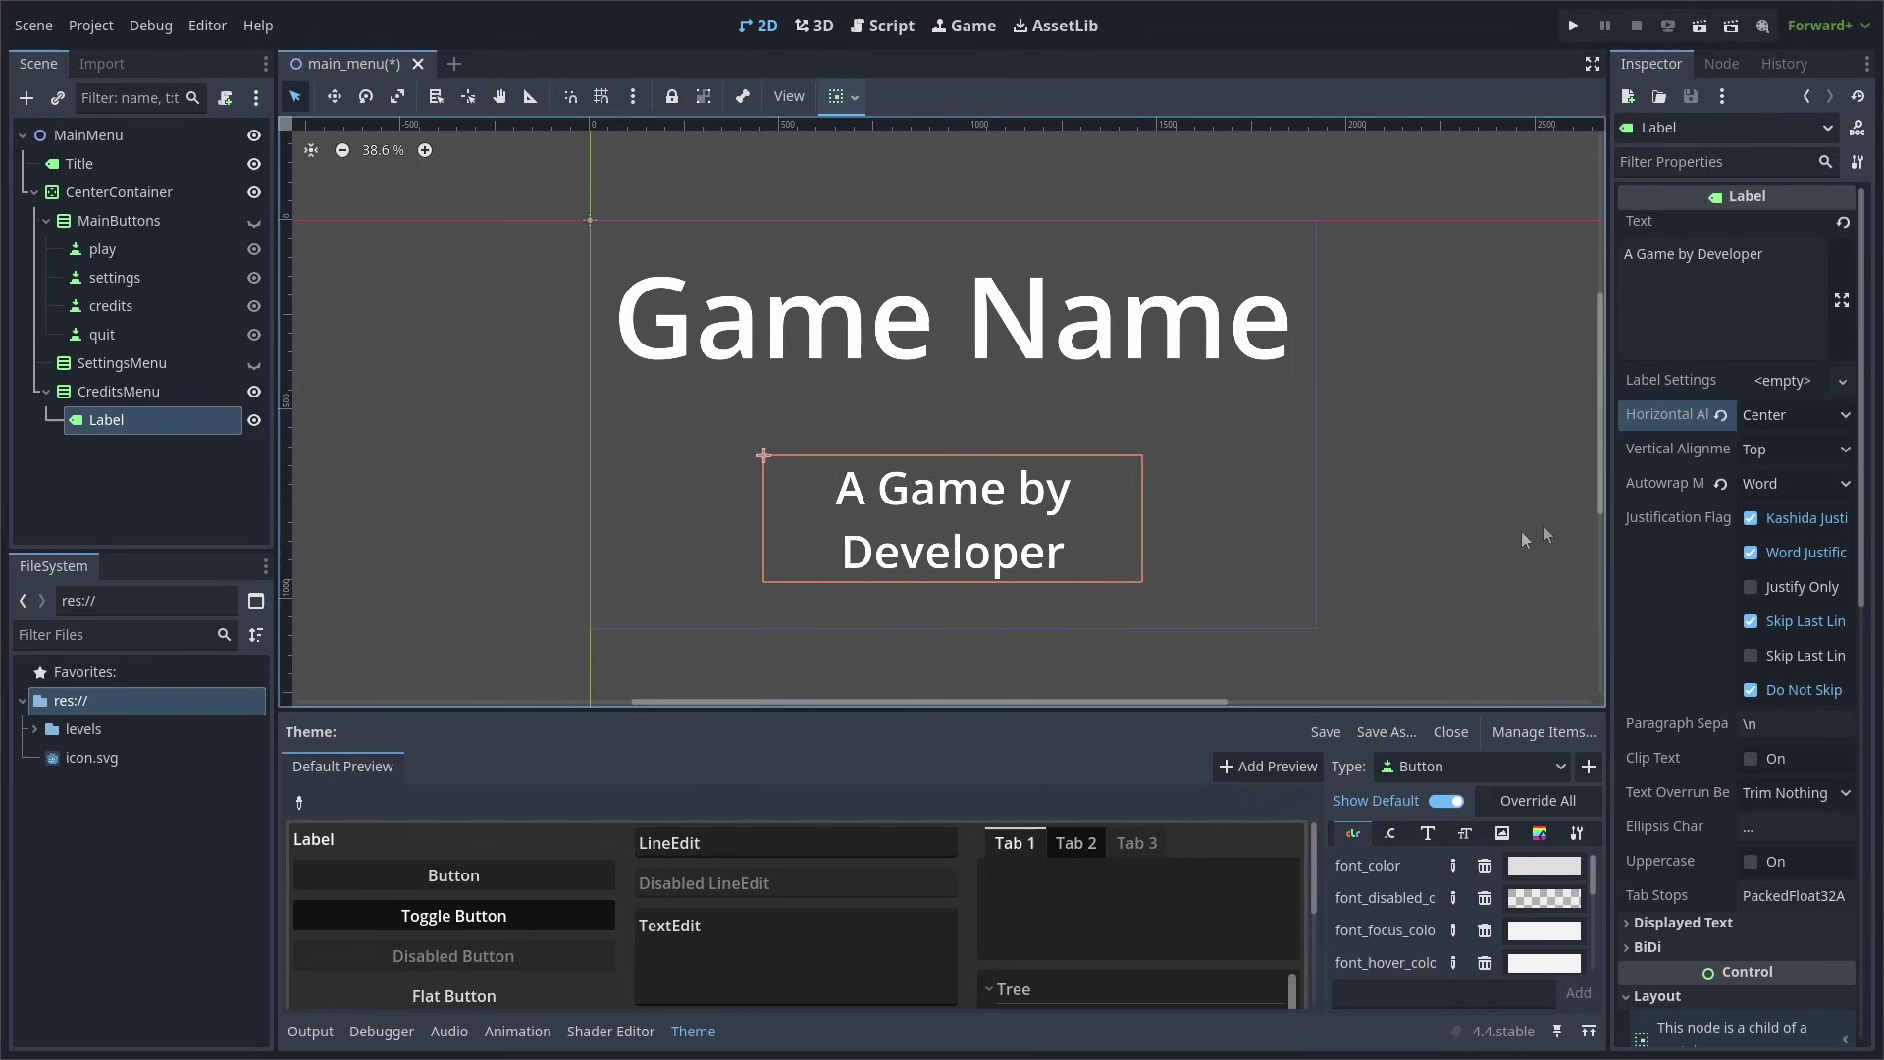
# Copy the play button into CreditsMenu
pyautogui.click(100, 251)
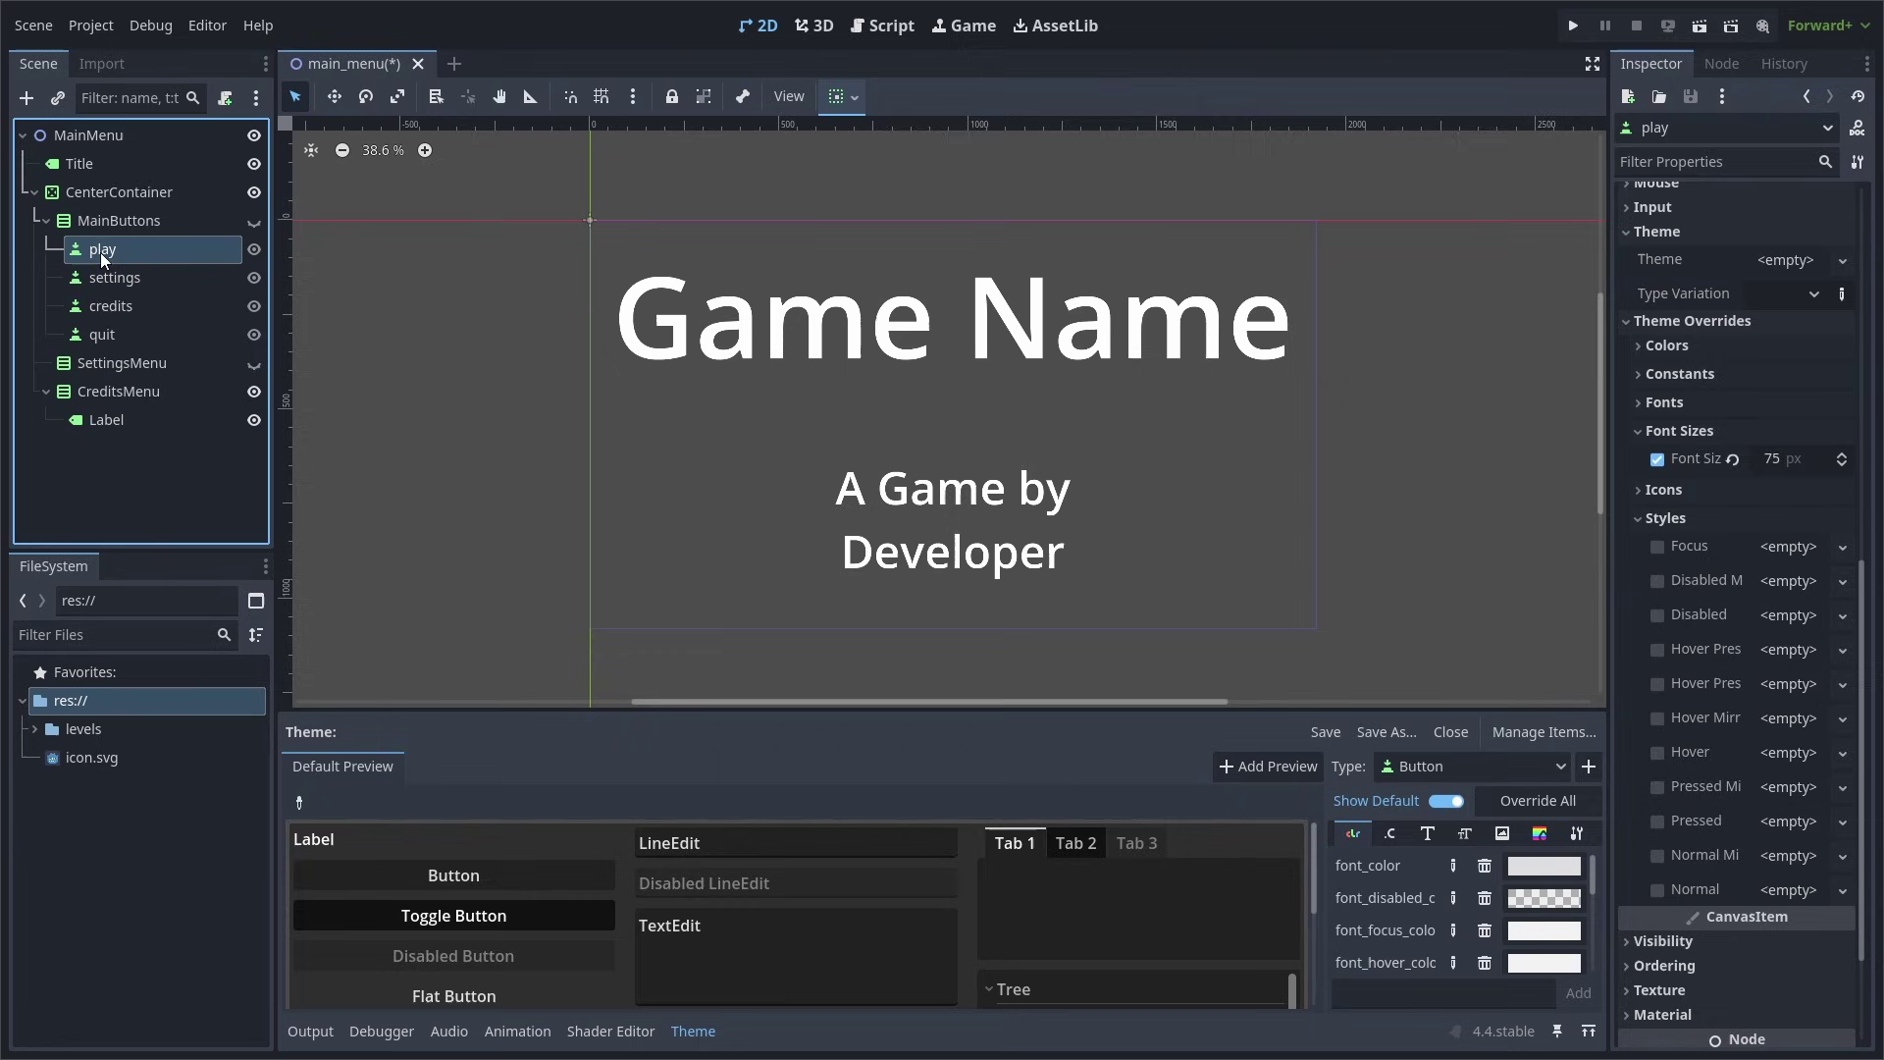
pyautogui.rightClick(125, 250)
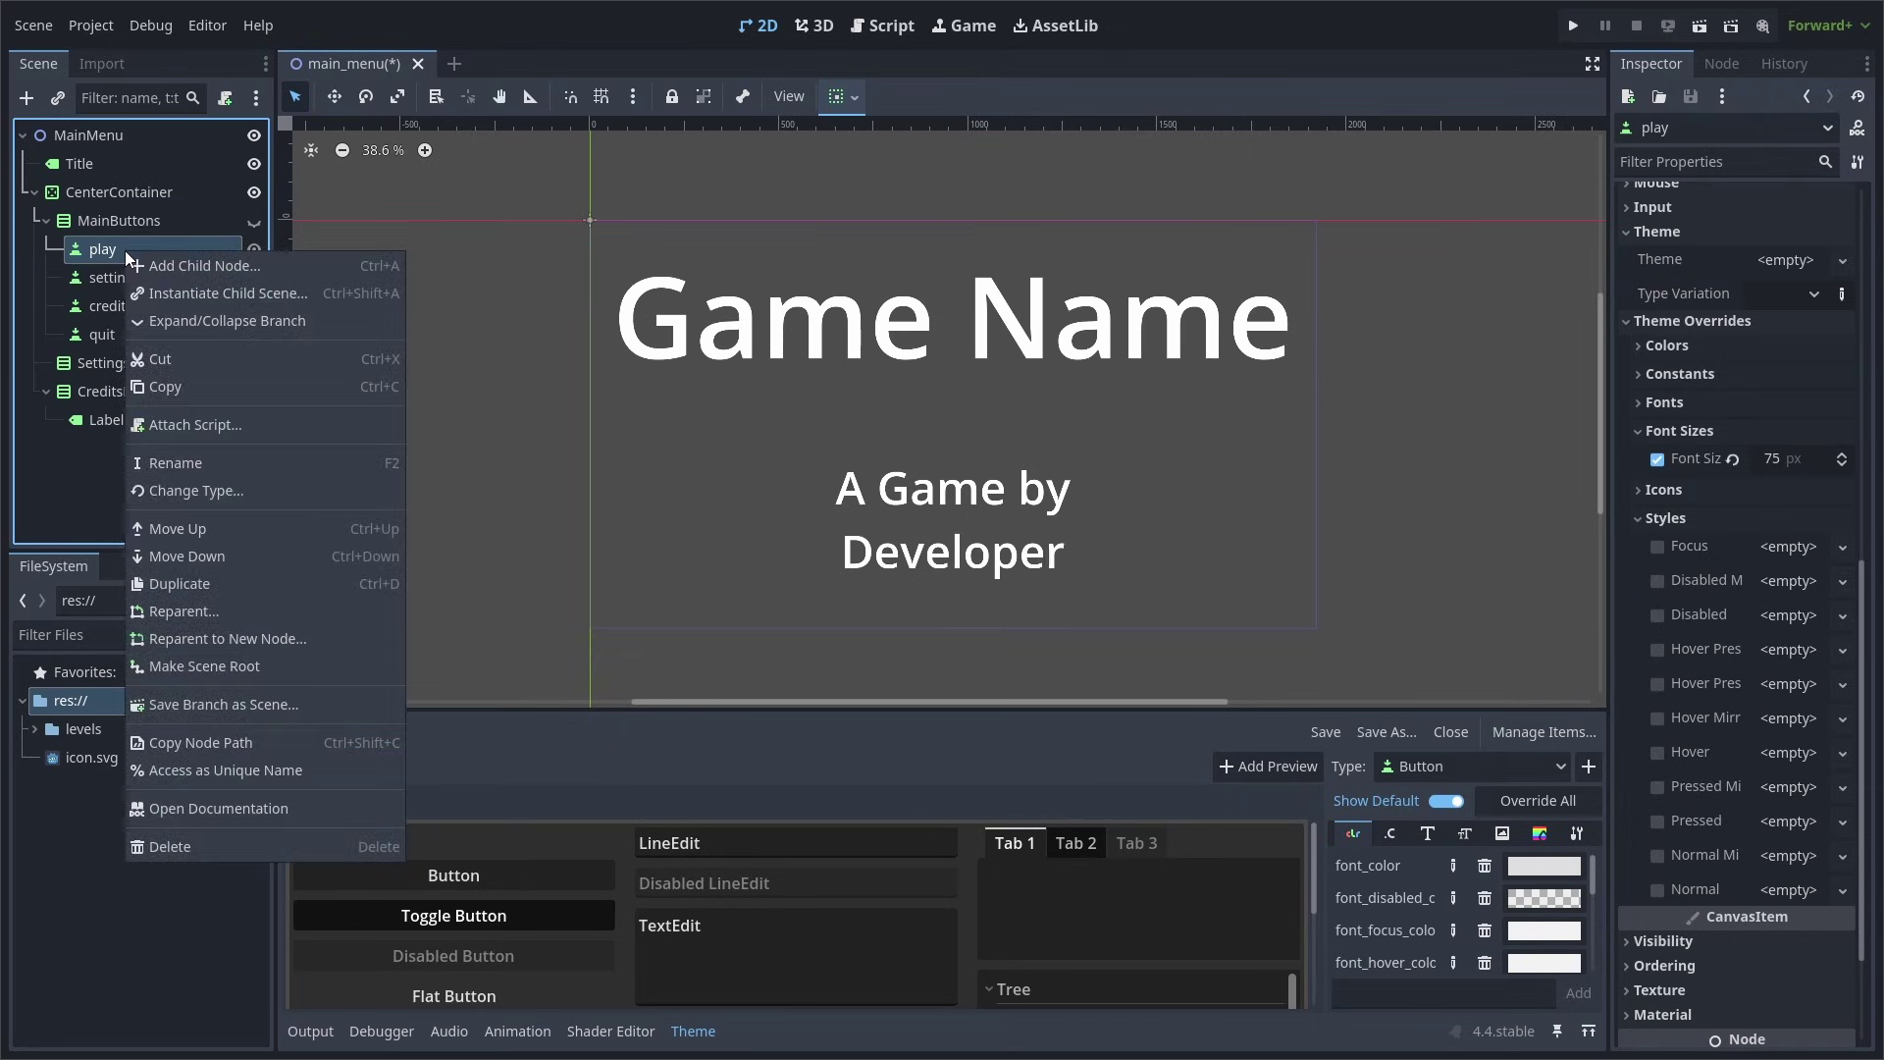
pyautogui.click(199, 388)
pyautogui.rightClick(119, 393)
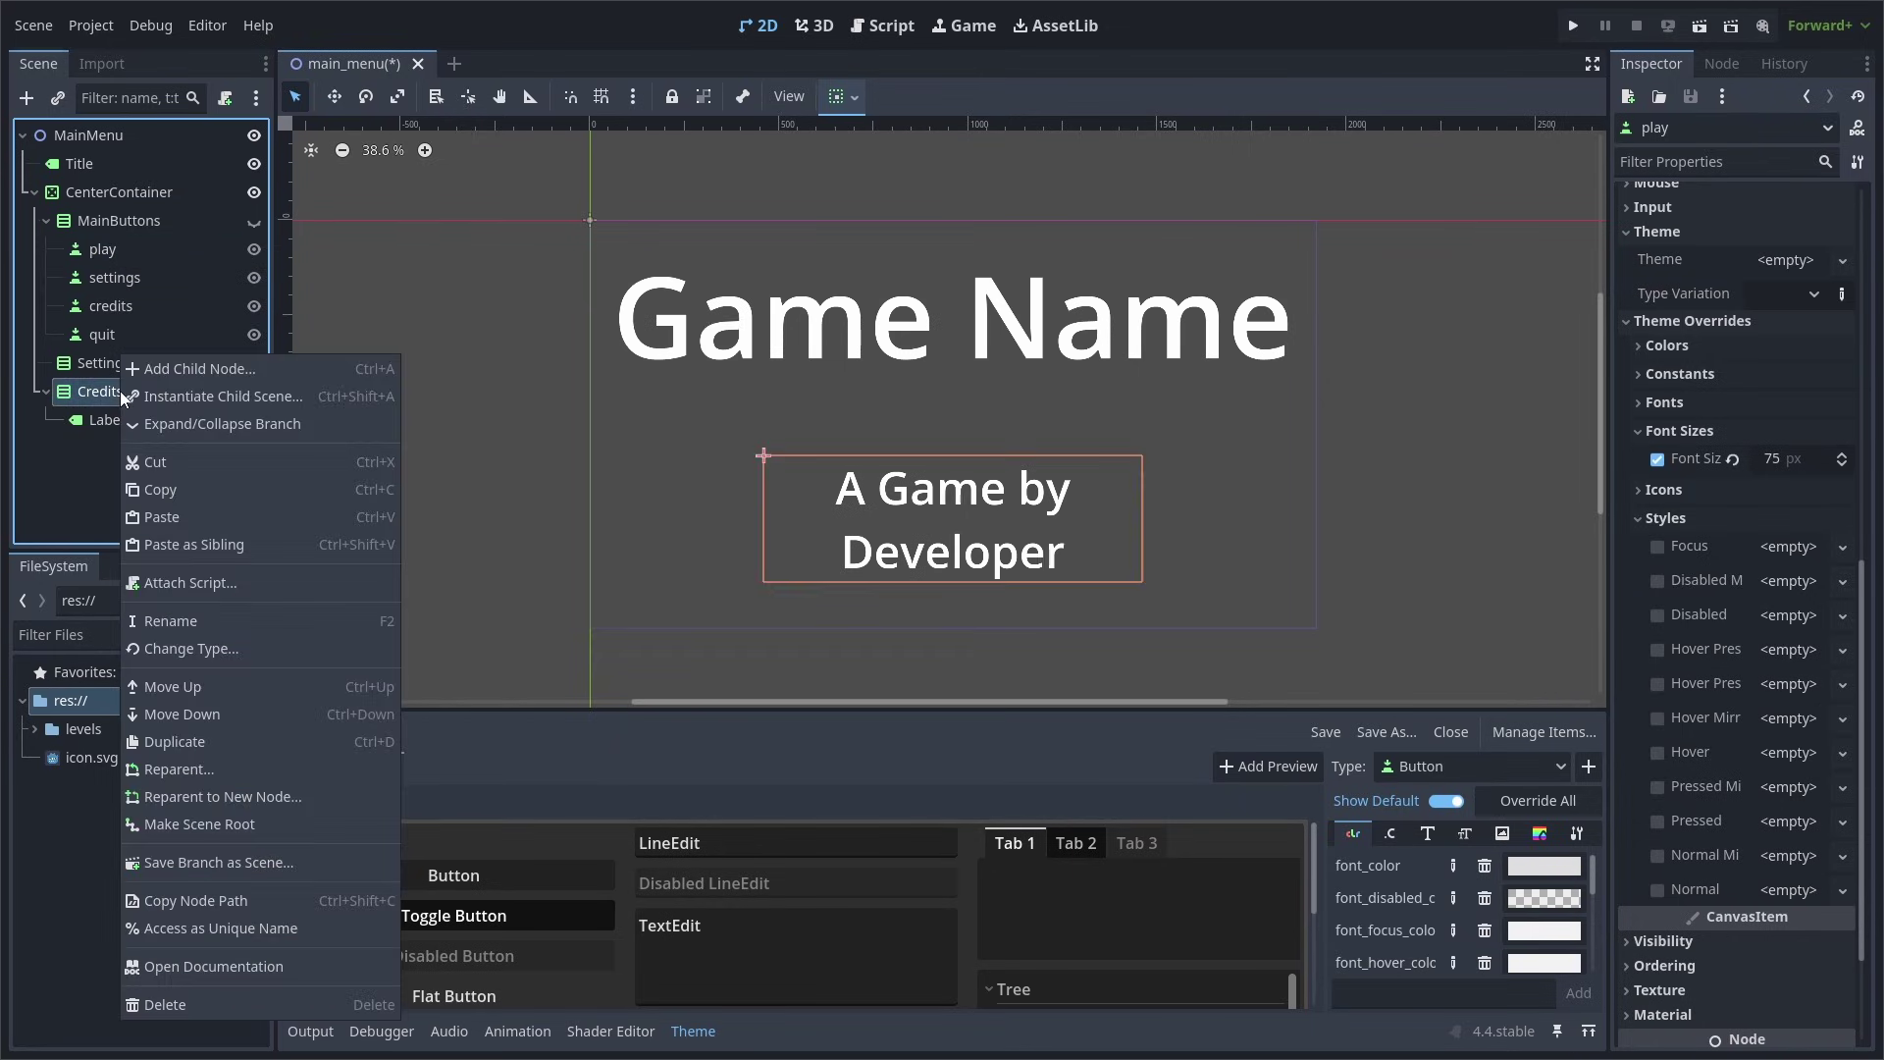
pyautogui.click(168, 516)
# Rename the copied button in CreditsMenu to back and change its text to BACK
pyautogui.press('F2')
pyautogui.write('back')
pyautogui.press('Return')
pyautogui.doubleClick(1640, 255)
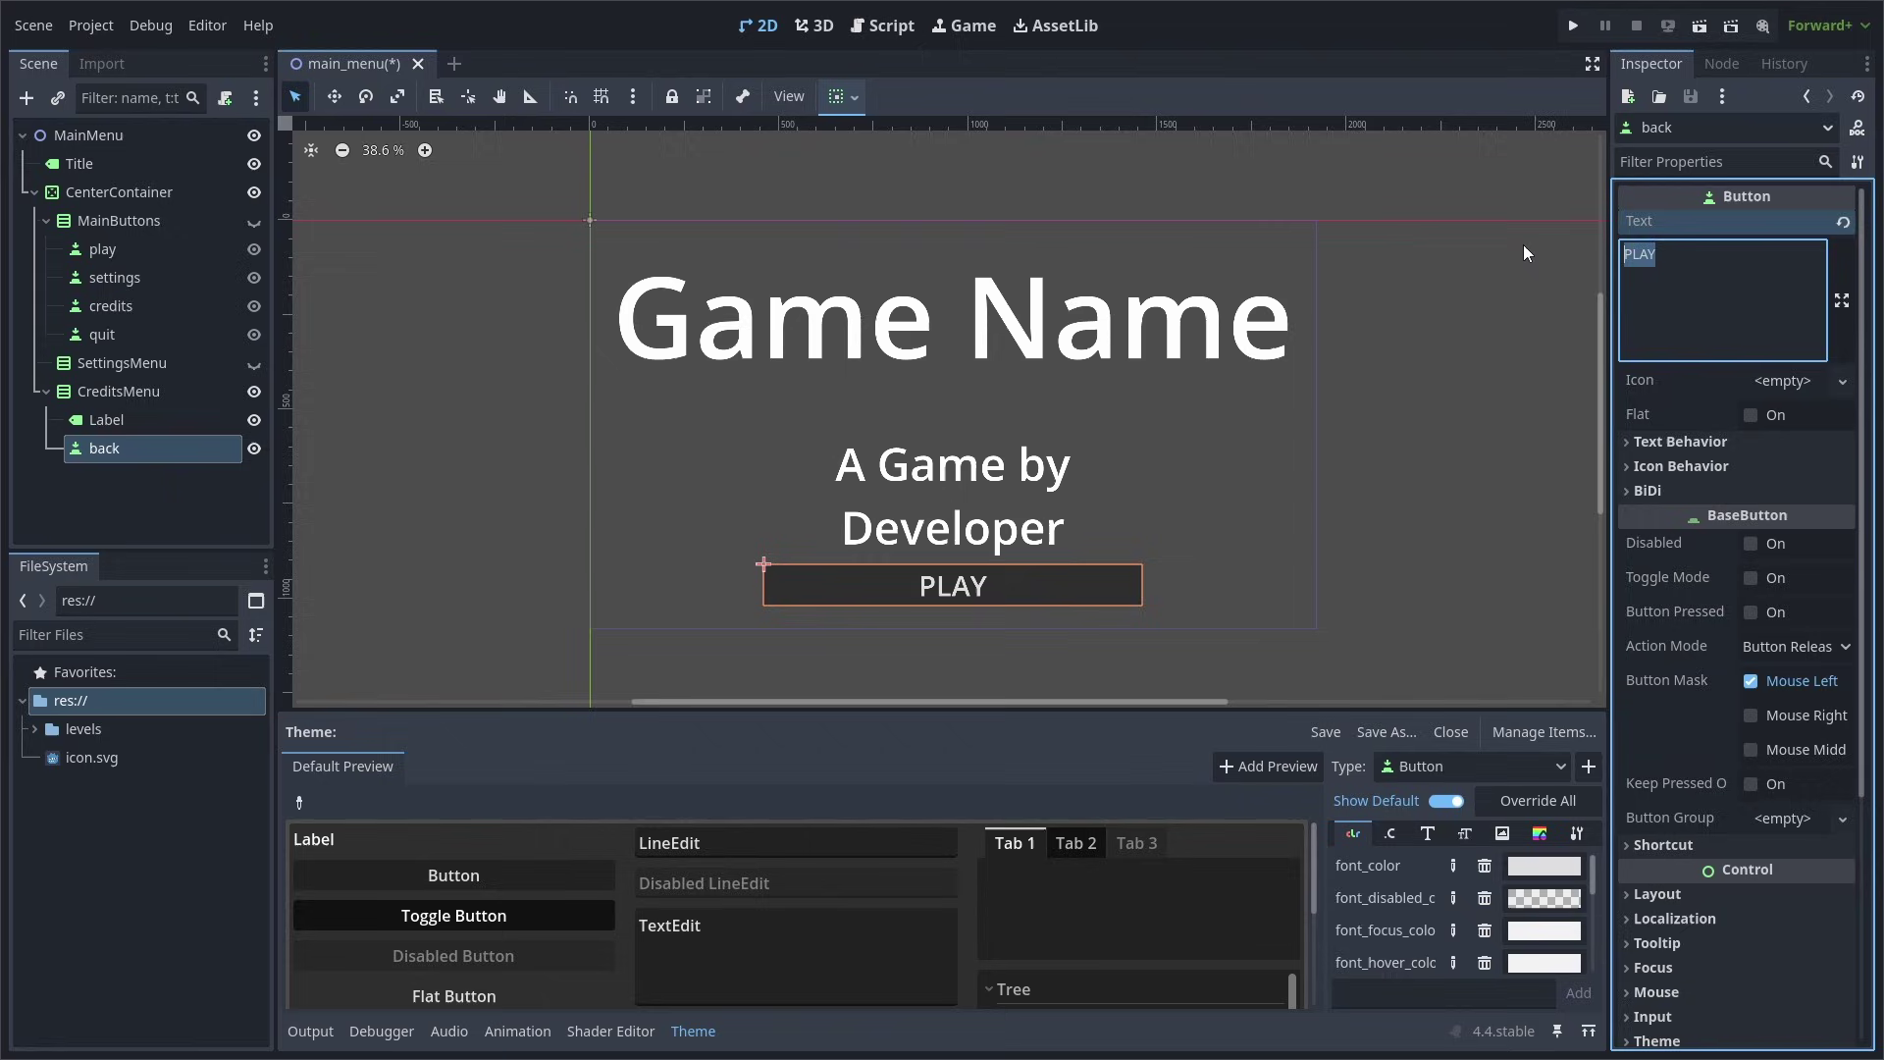
pyautogui.write('BACK')
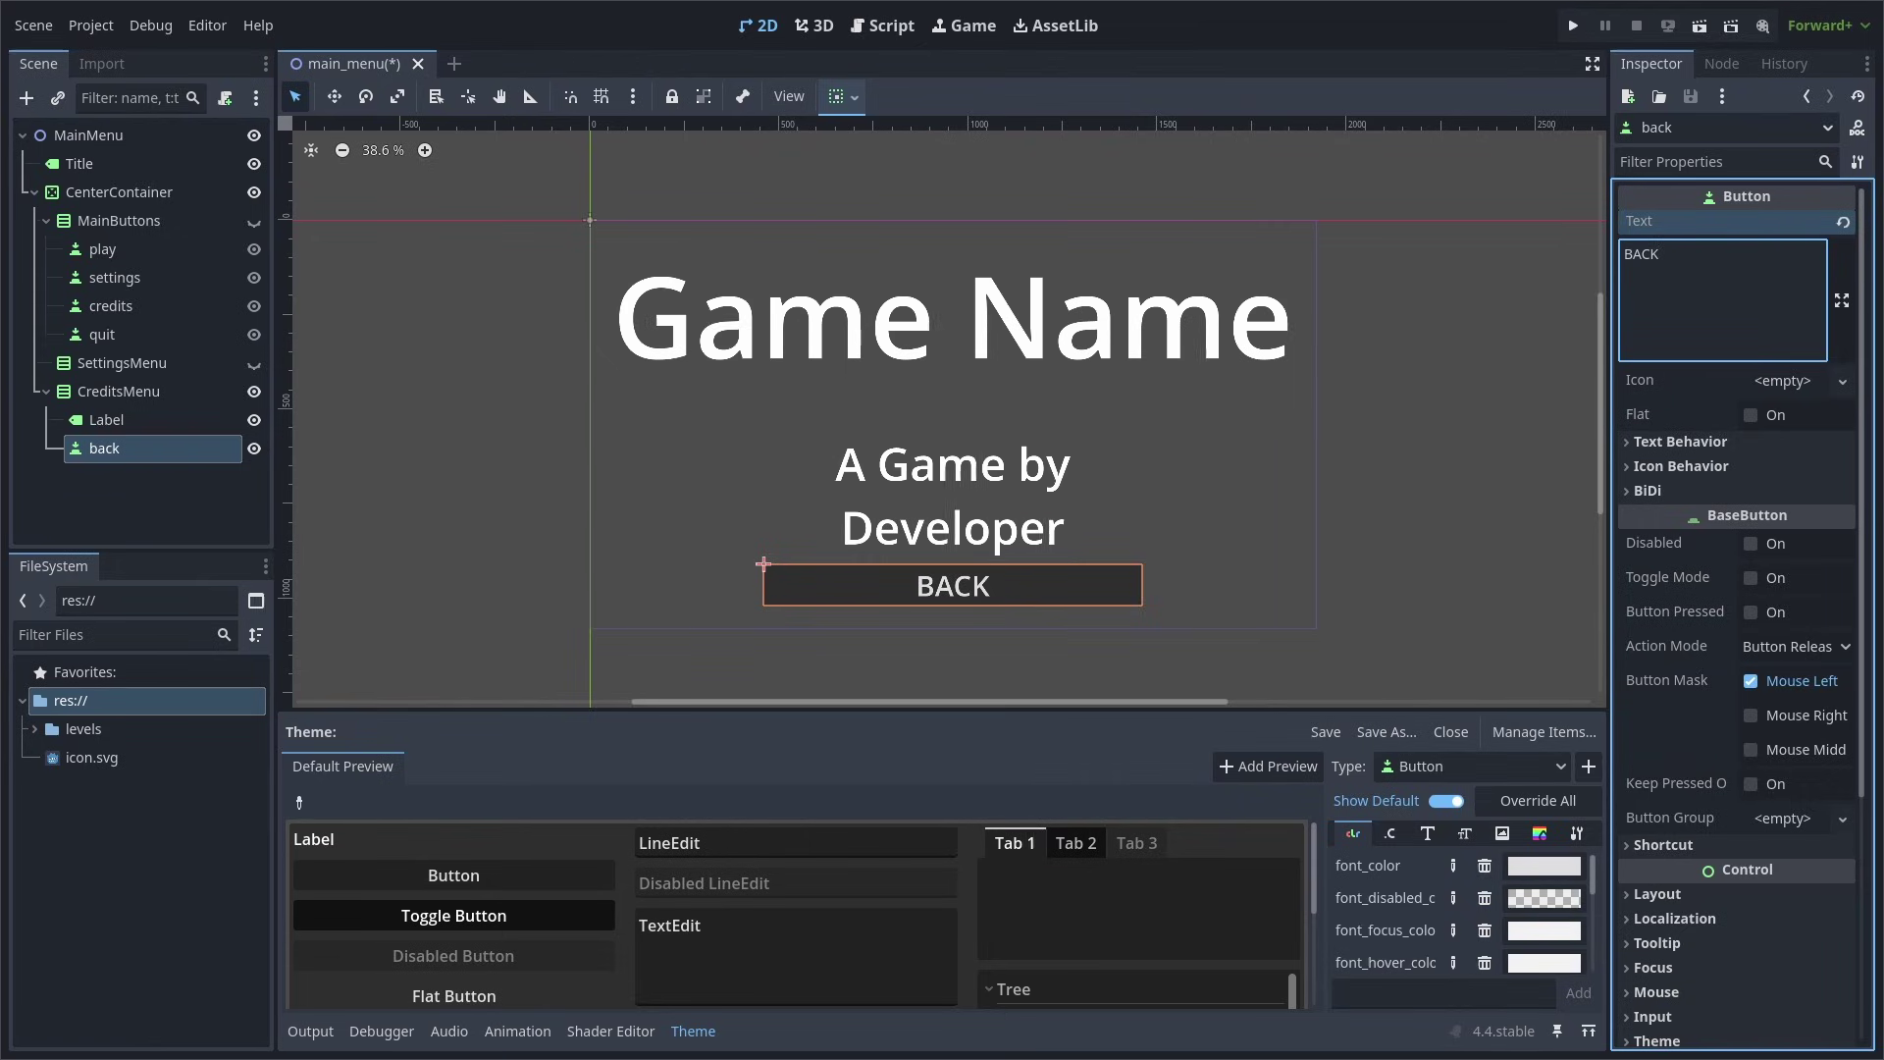
# Set the back button's horizontal container sizing to Shrink Center
pyautogui.scroll(-2, 1676, 711)
pyautogui.click(1672, 685)
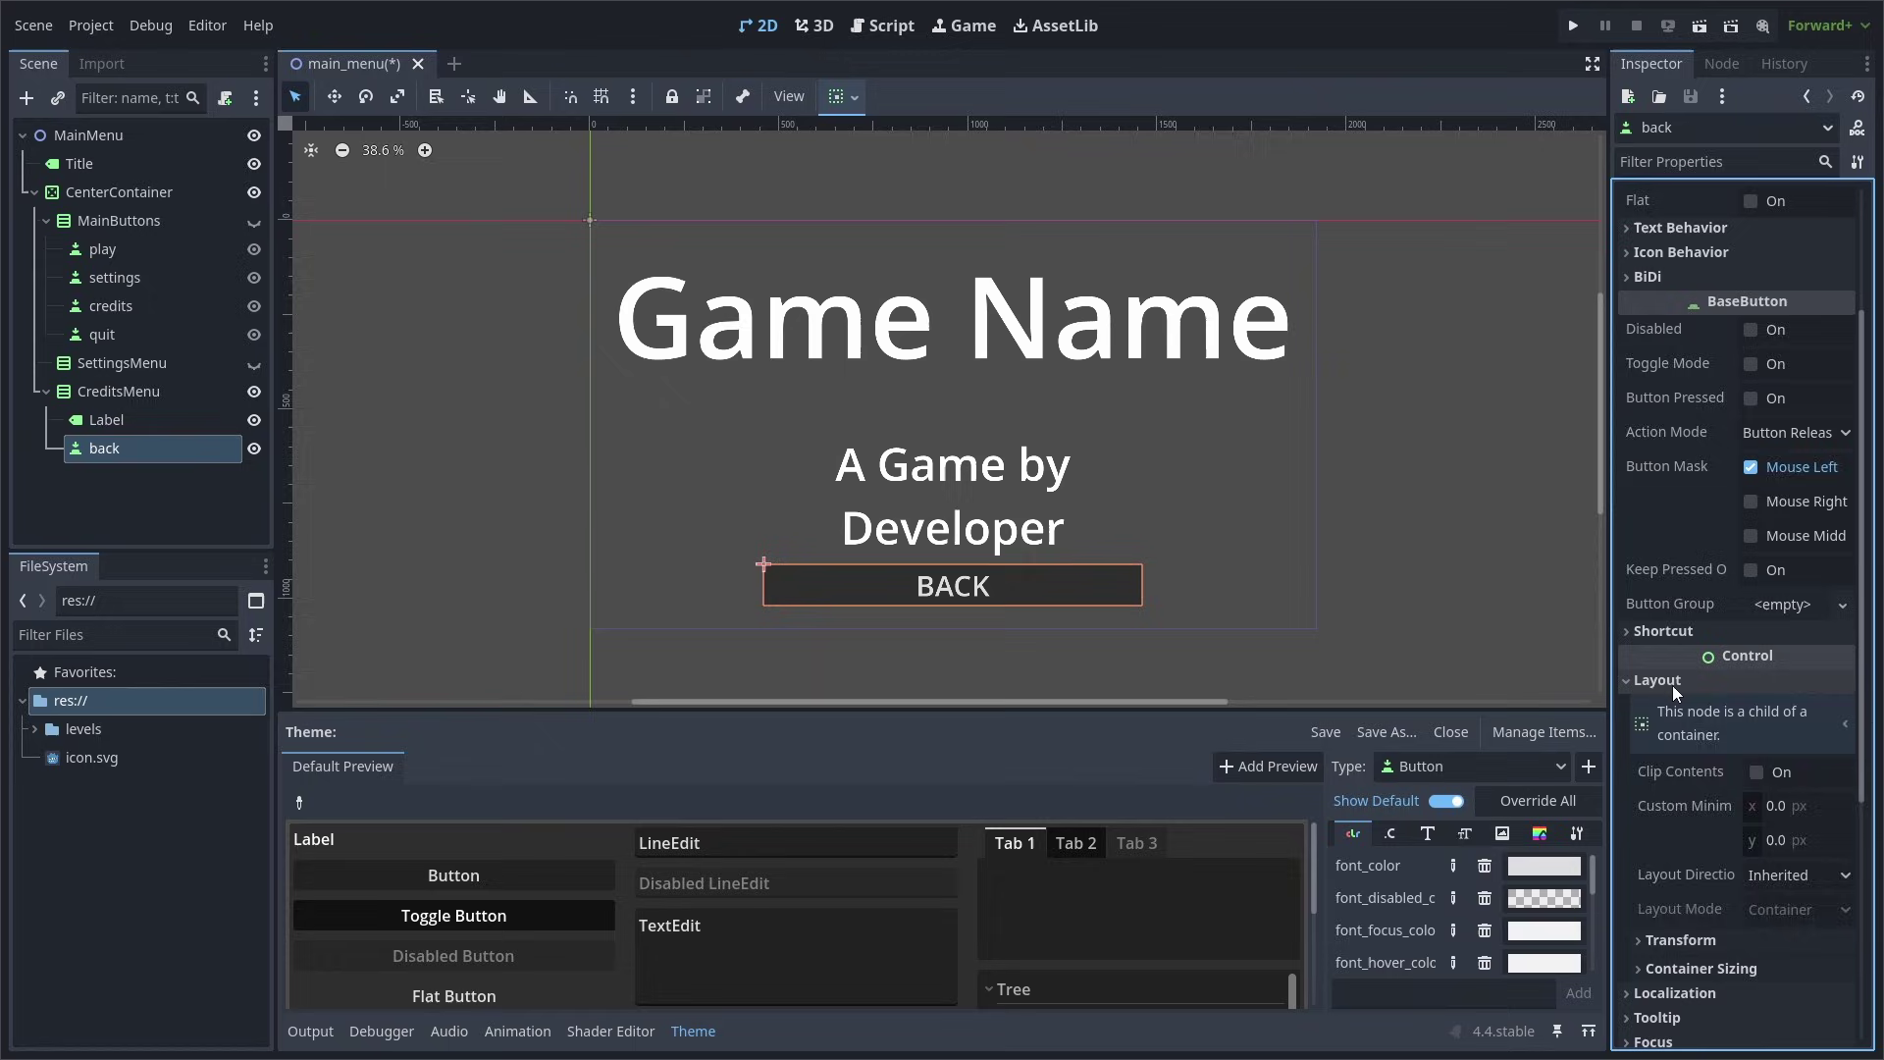
pyautogui.scroll(-3, 1672, 684)
pyautogui.click(1696, 645)
pyautogui.click(1791, 675)
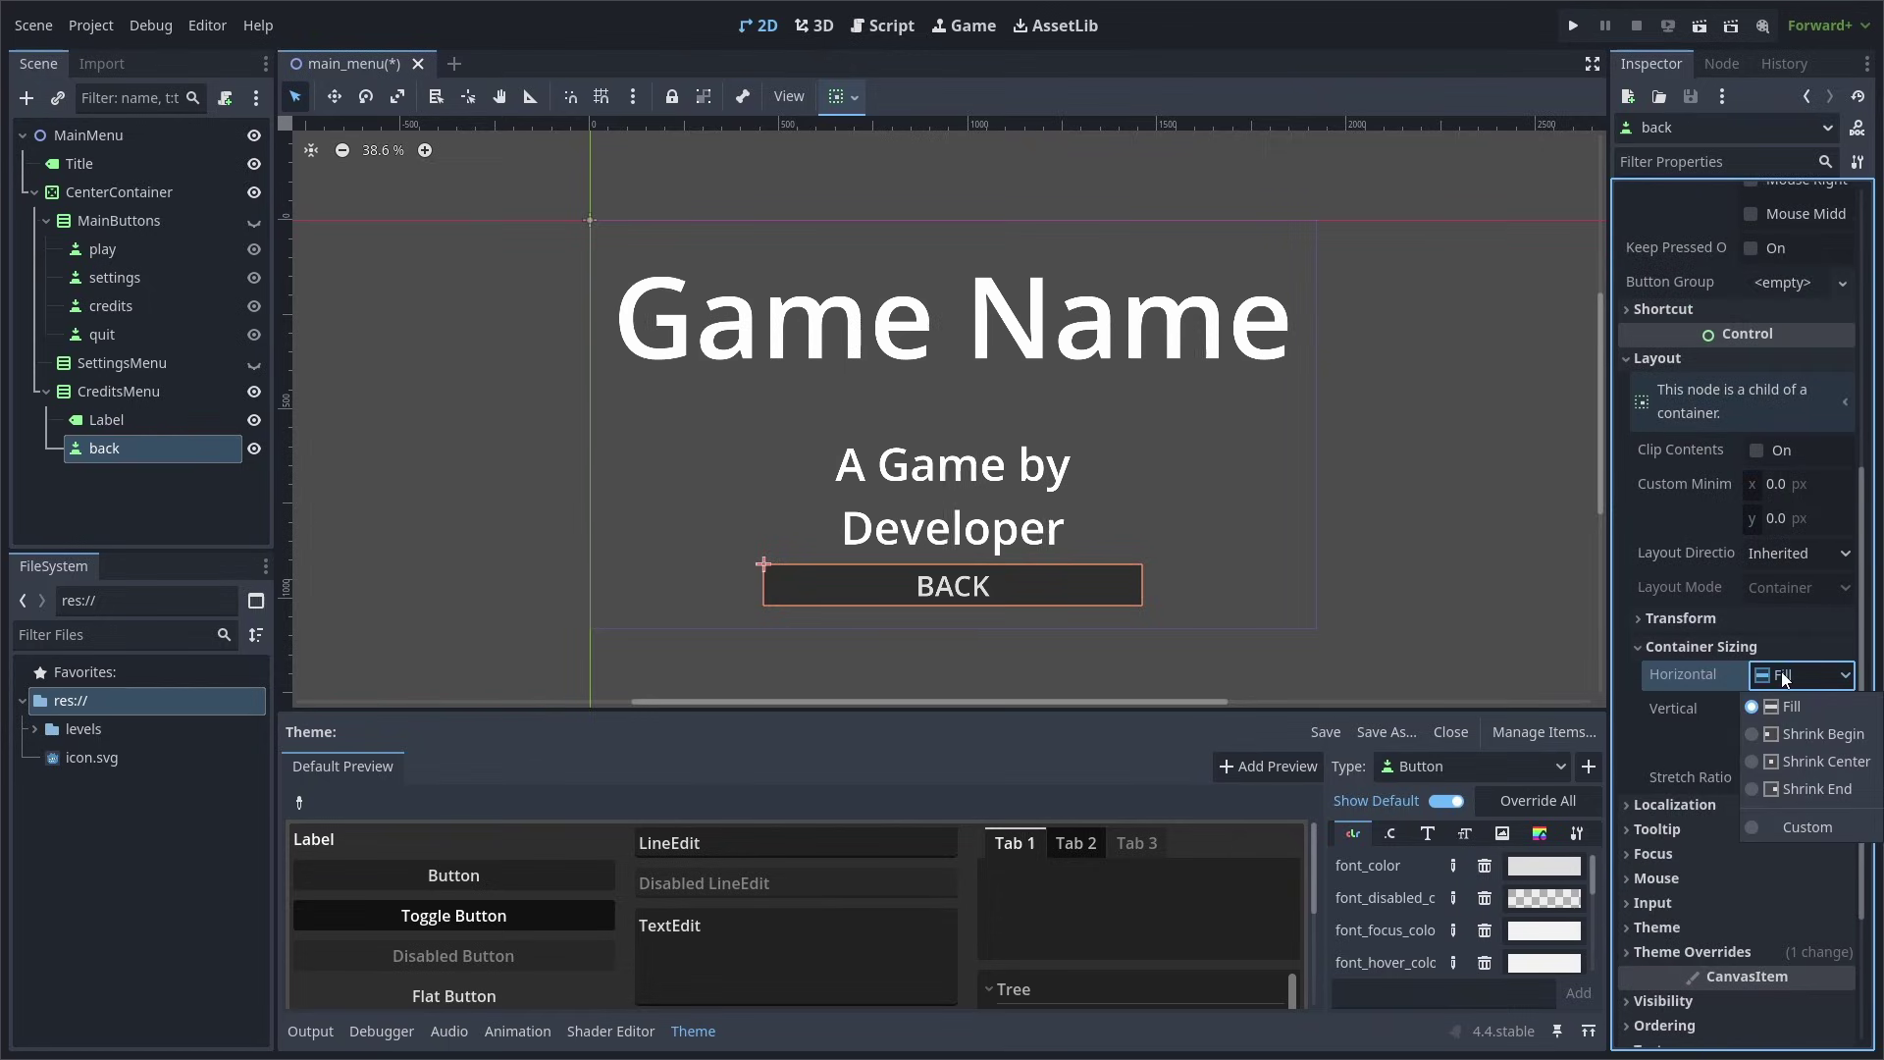
pyautogui.click(1803, 763)
# Set the back button's custom minimum width to 353 px
pyautogui.click(1802, 675)
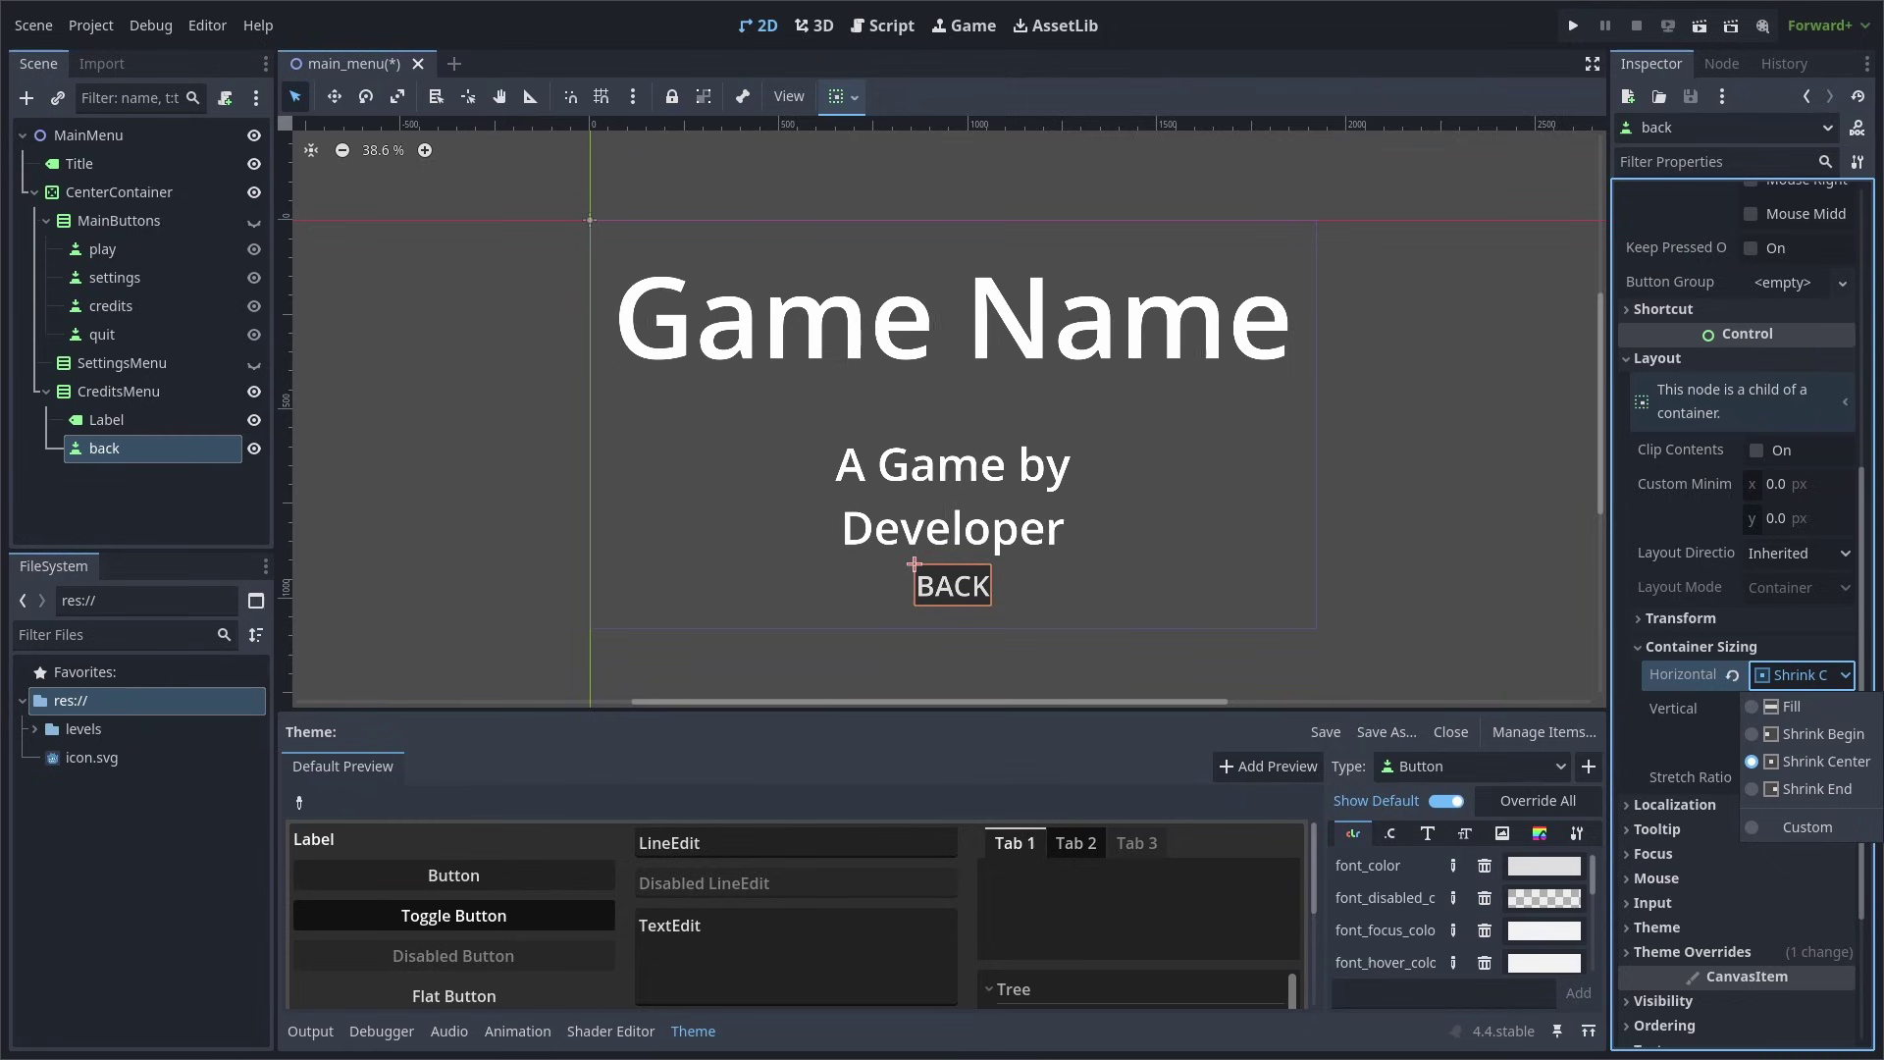
pyautogui.click(1798, 484)
pyautogui.write('353')
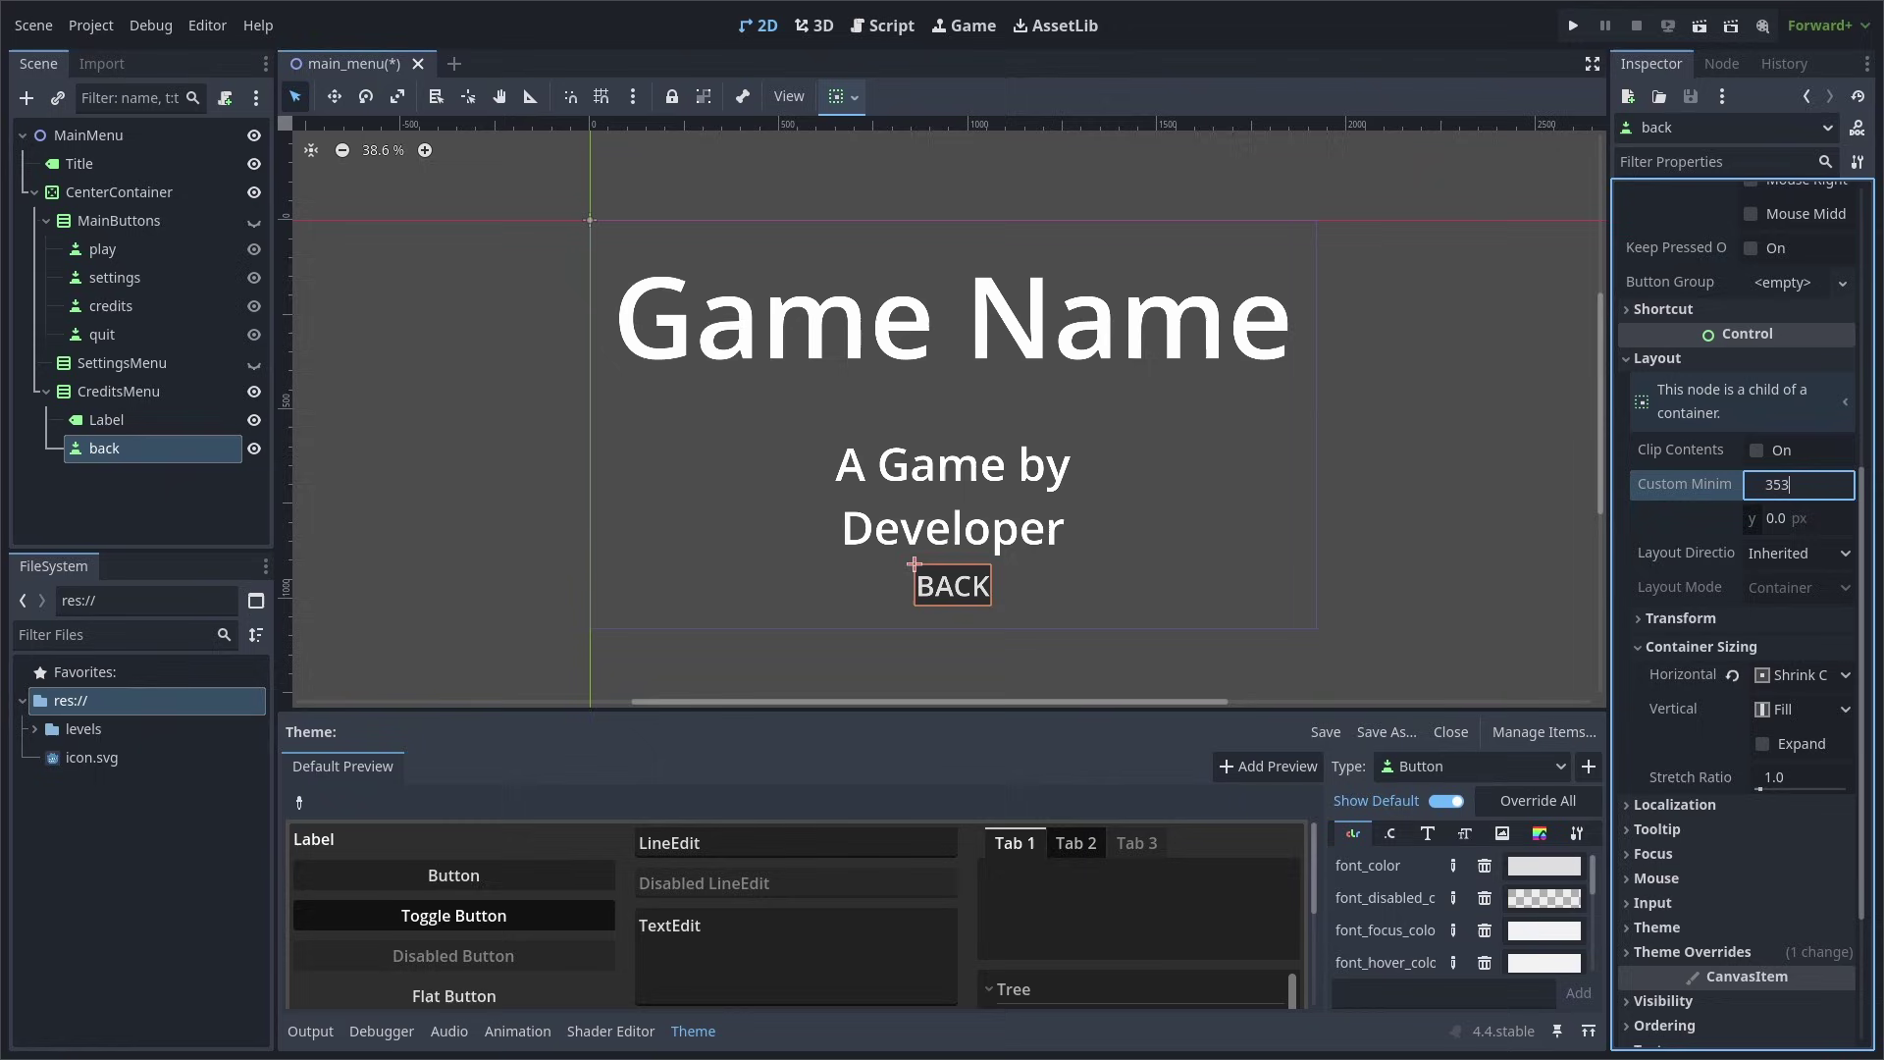
pyautogui.press('Return')
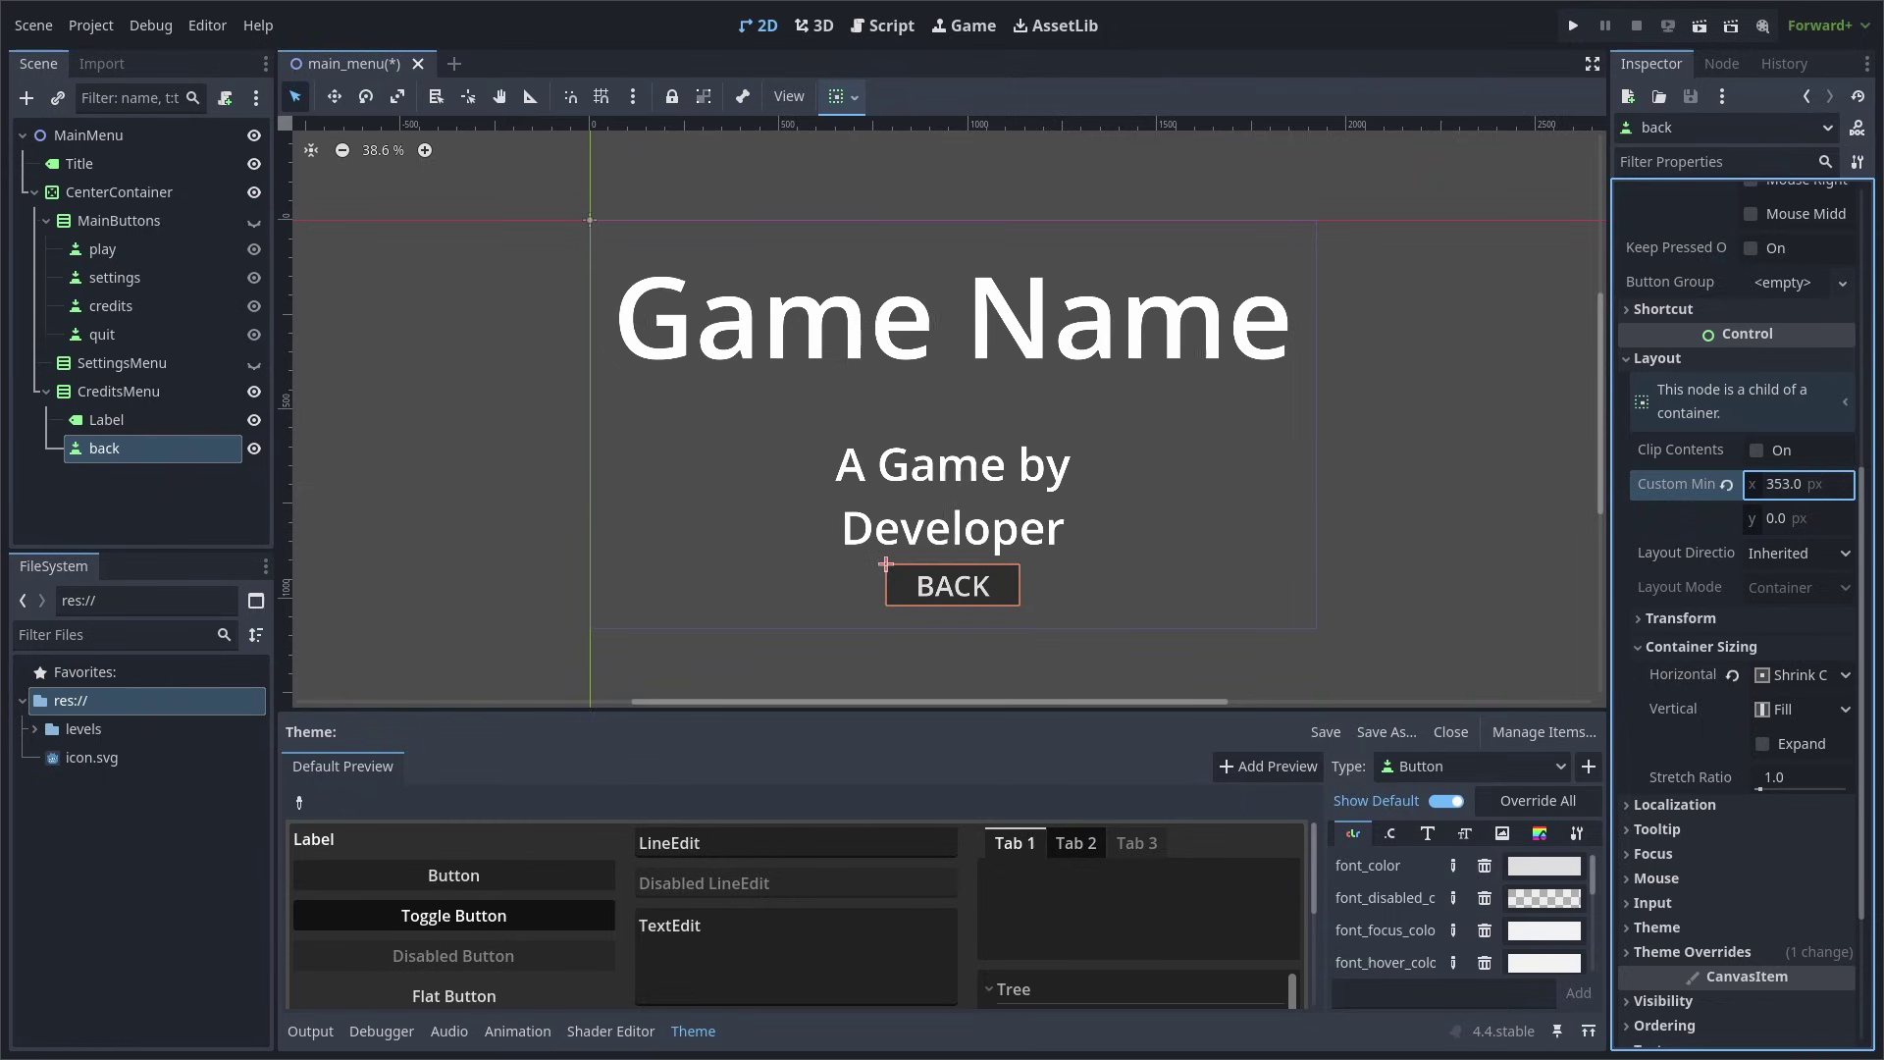
# Hide CreditsMenu, show SettingsMenu, and paste a copy of the back button into it
pyautogui.click(253, 394)
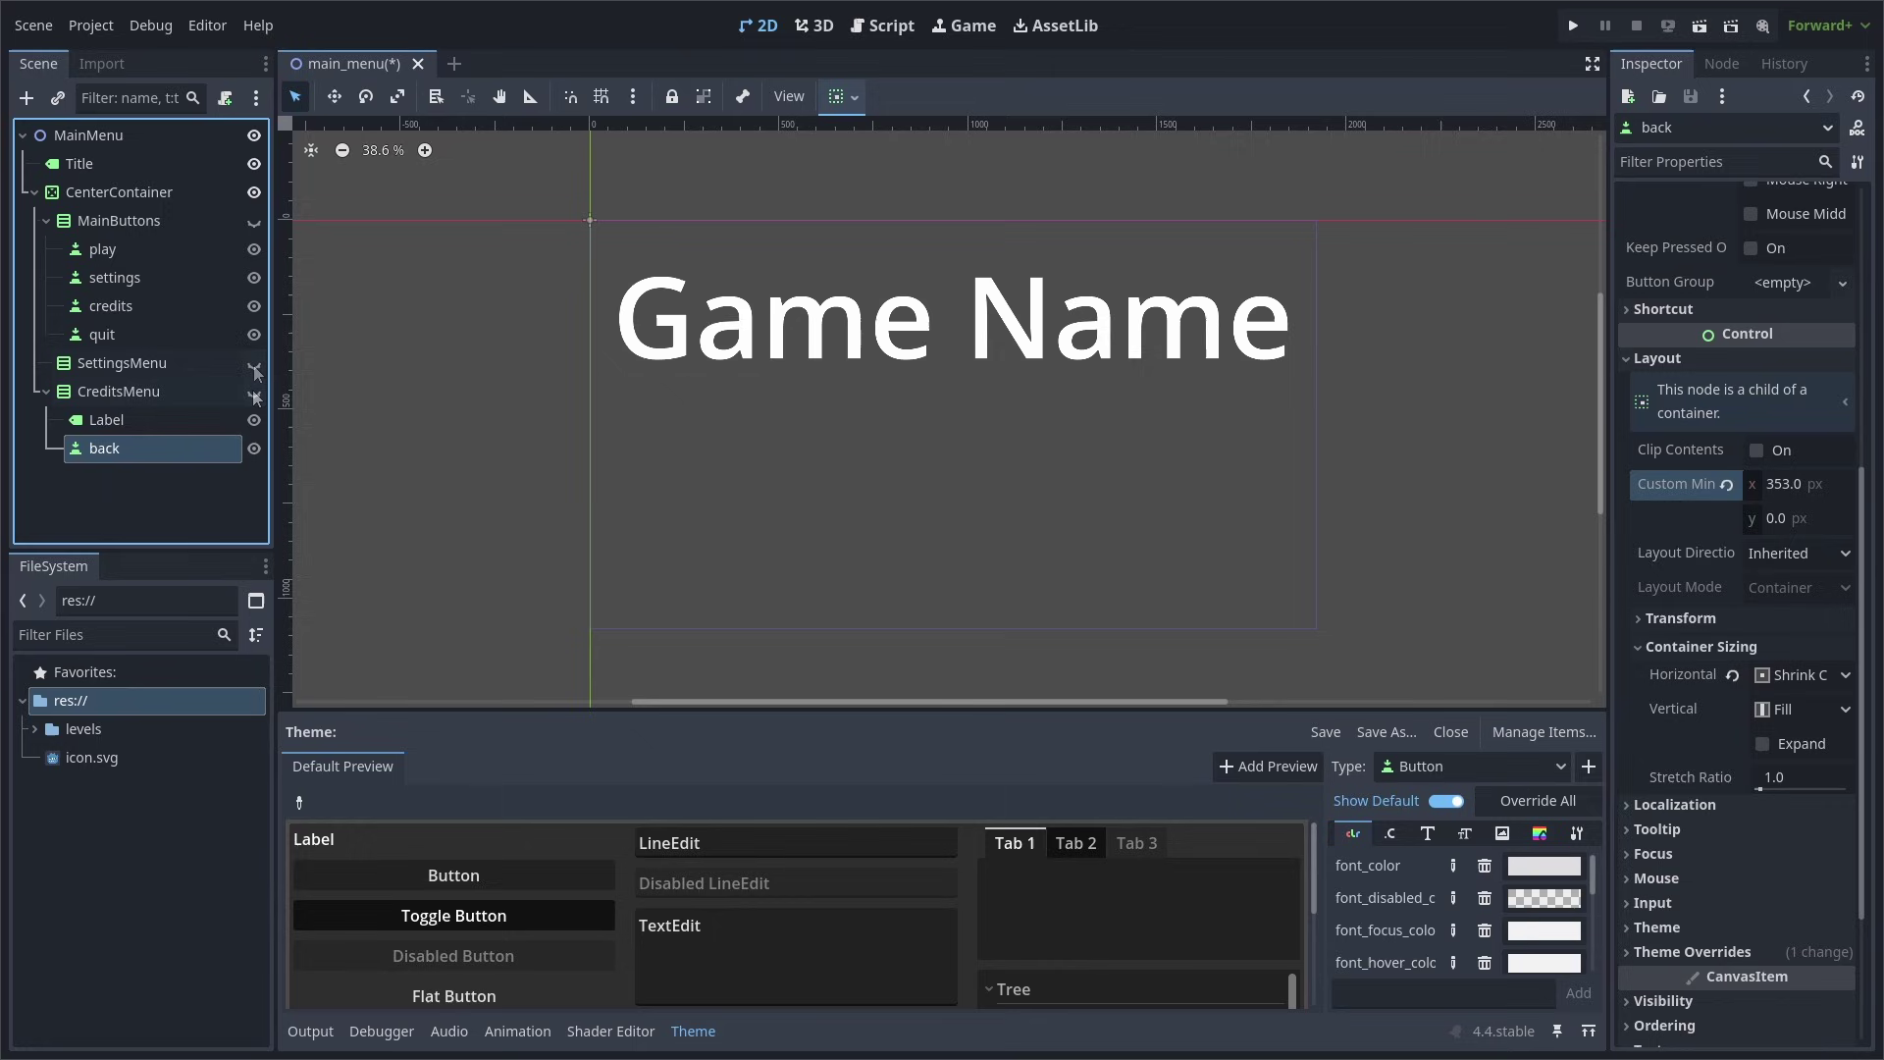
pyautogui.rightClick(123, 456)
pyautogui.click(137, 492)
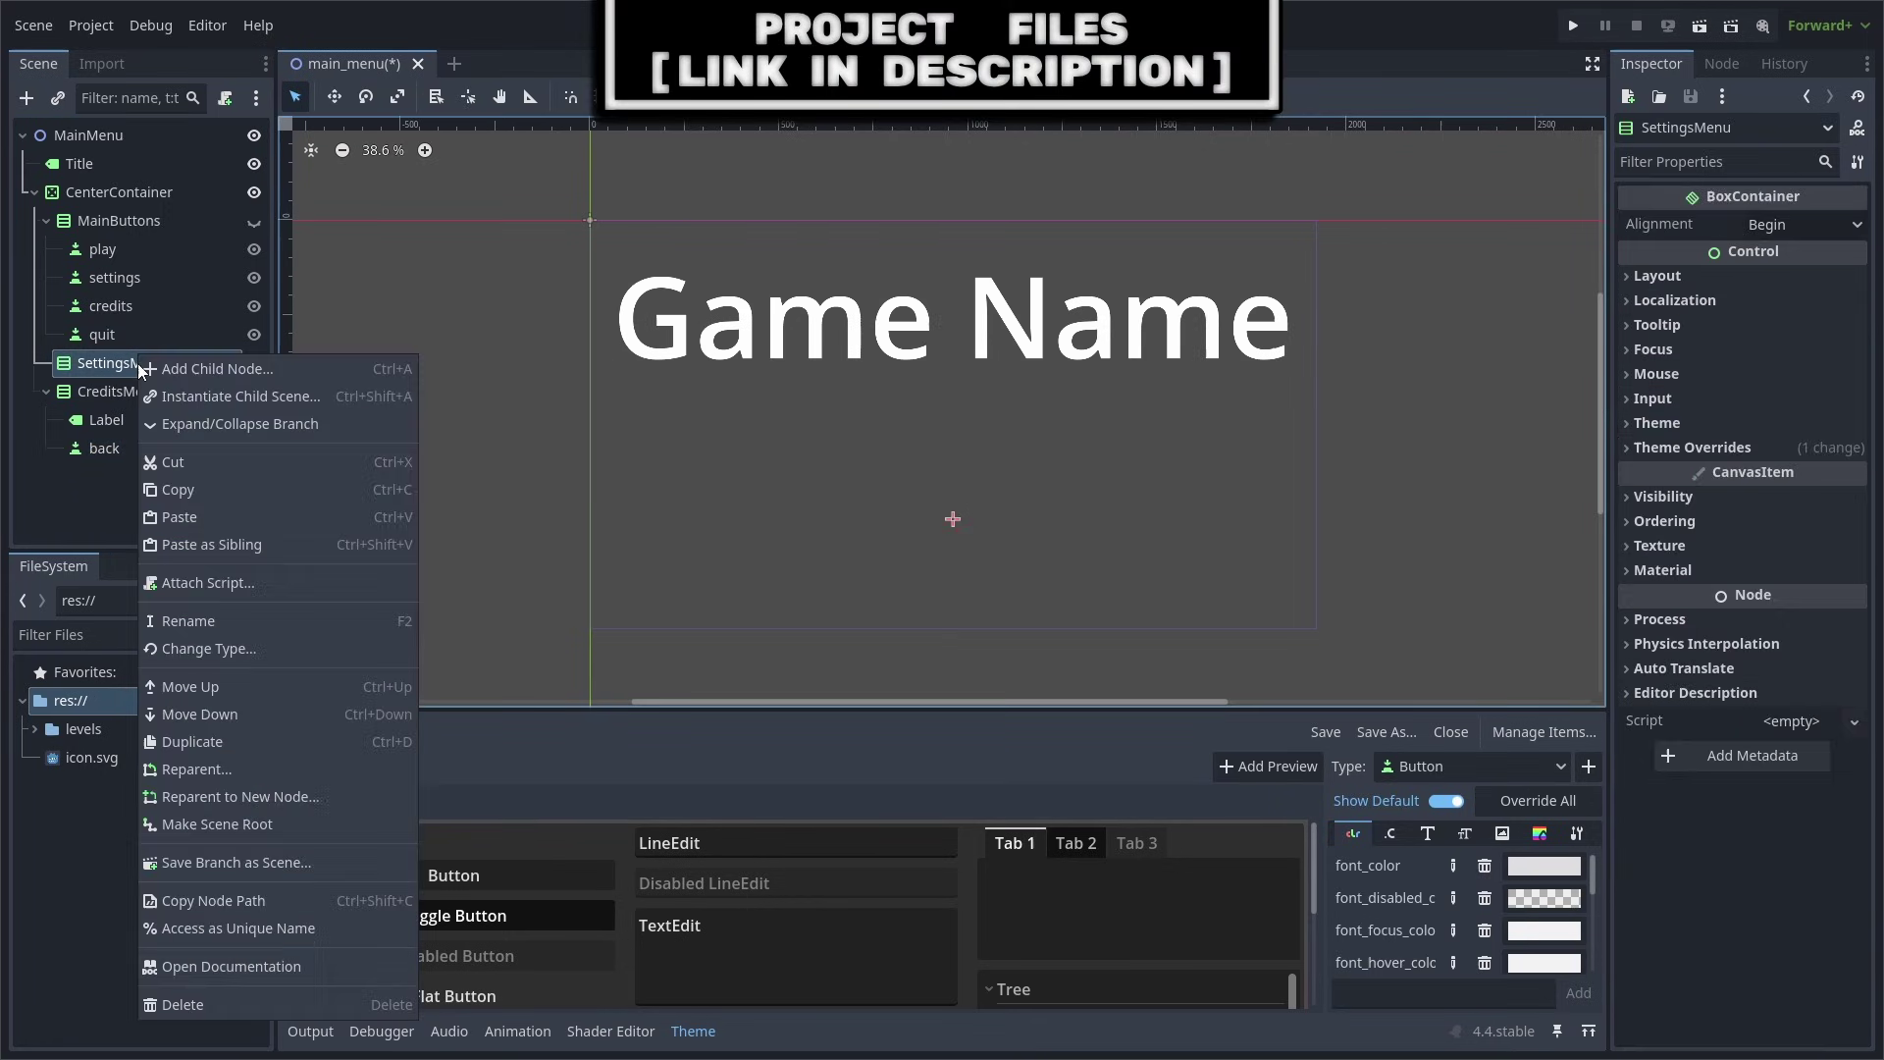
pyautogui.click(175, 514)
# Add a CheckBox named fullscreen to SettingsMenu with the text FULLSCREEN
pyautogui.hotkey('ctrl', 'a')
pyautogui.write('checkbox')
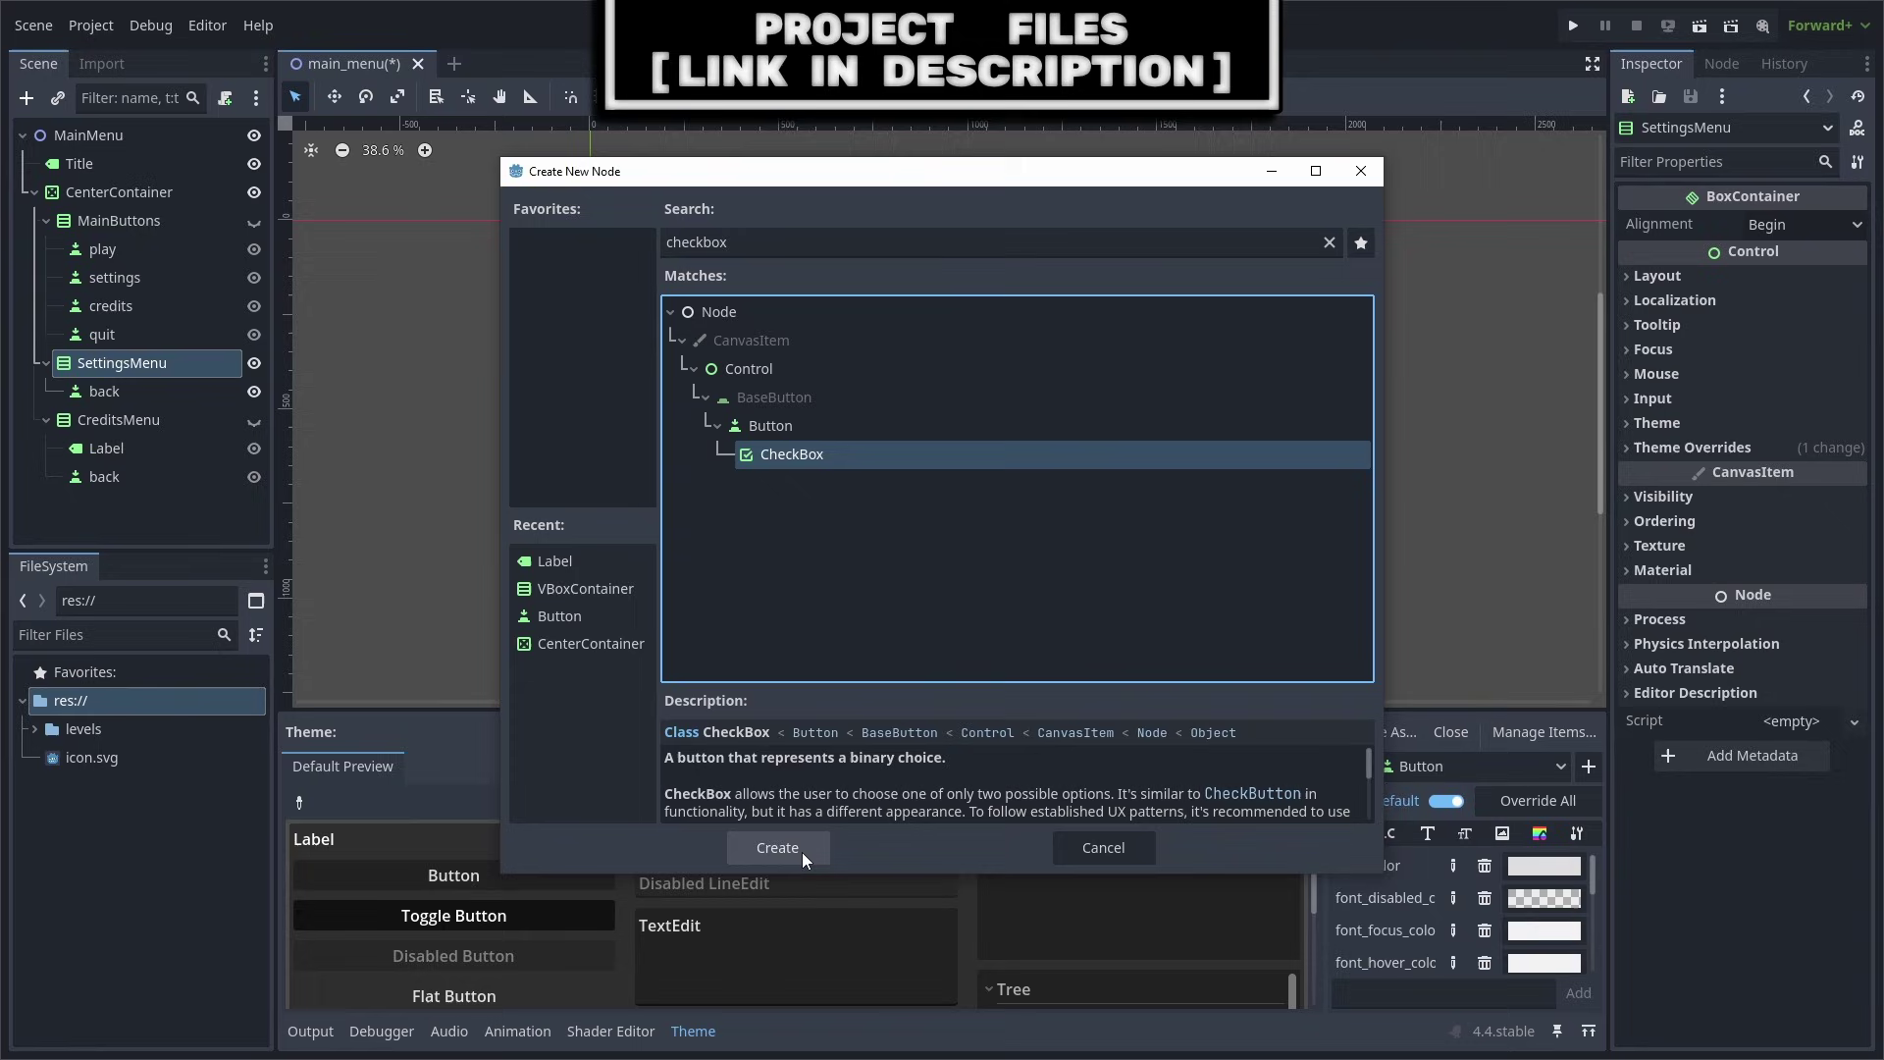
pyautogui.click(777, 847)
pyautogui.write('fullscreen')
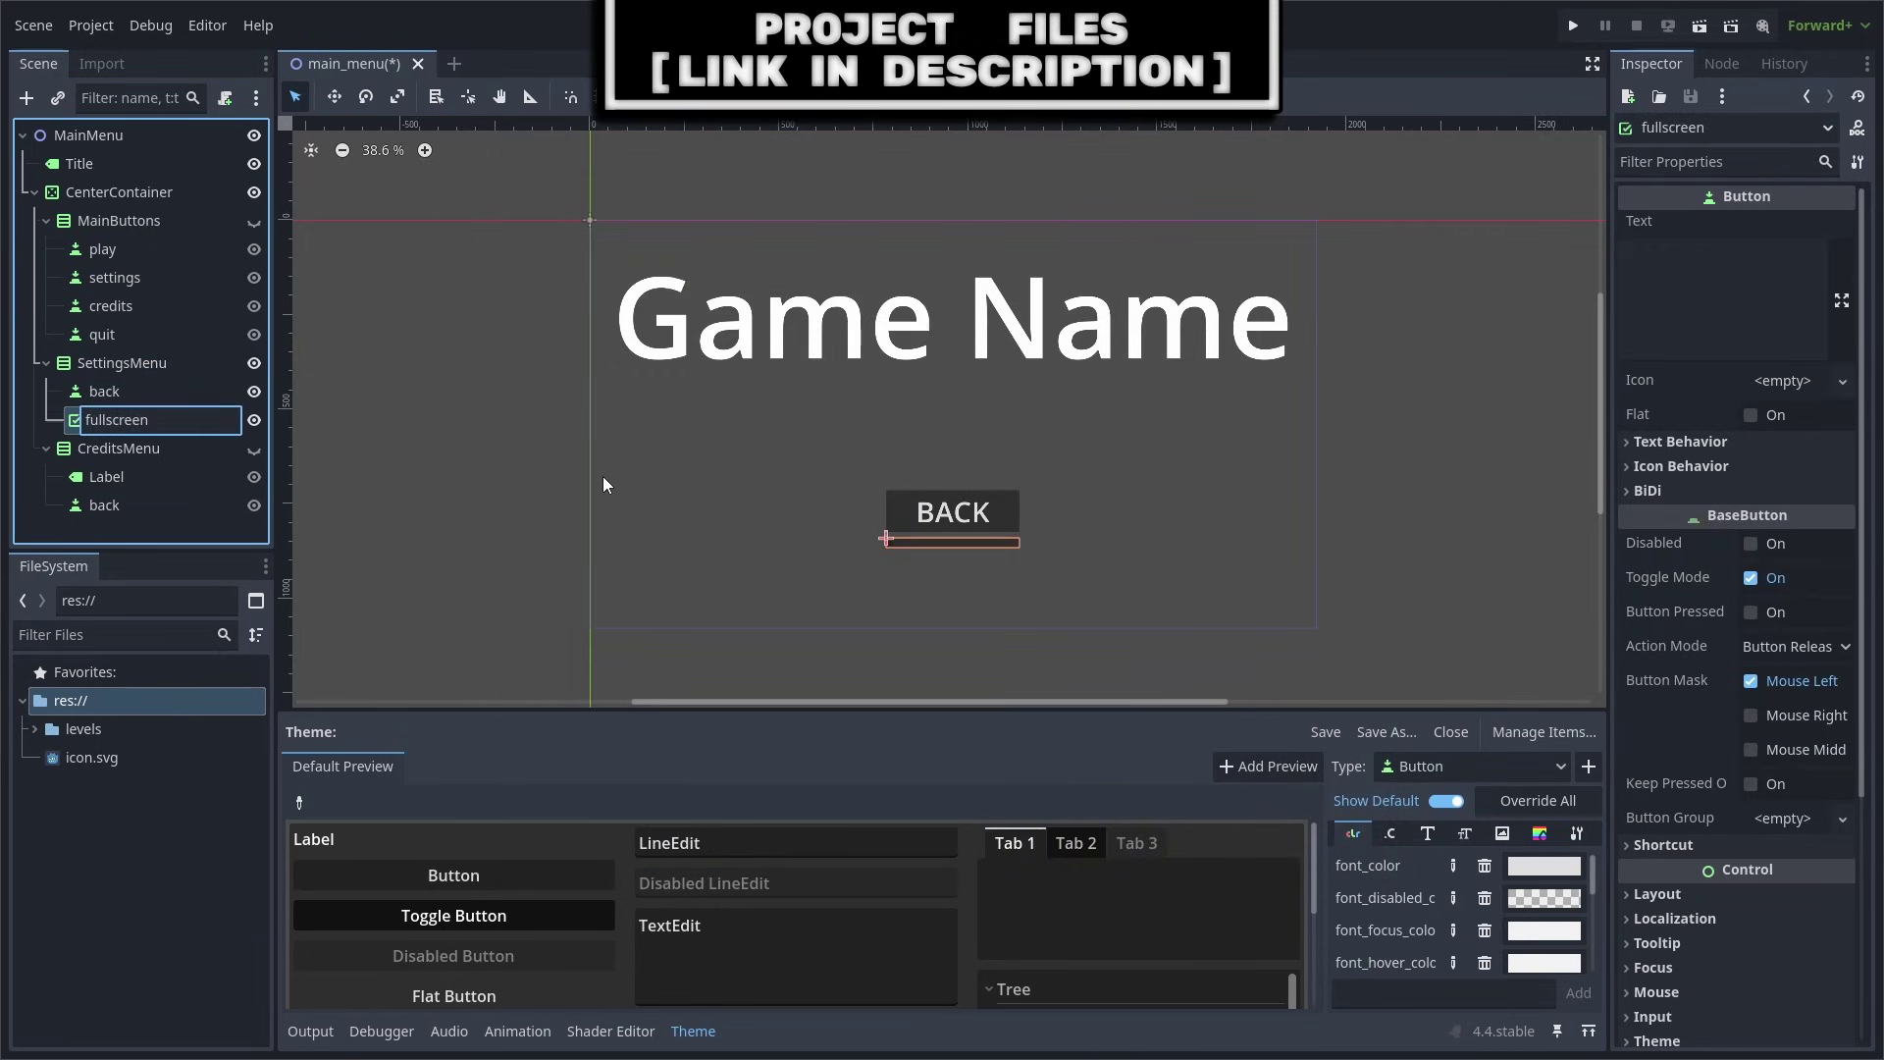
pyautogui.click(1705, 294)
pyautogui.write('FULLSCREEN')
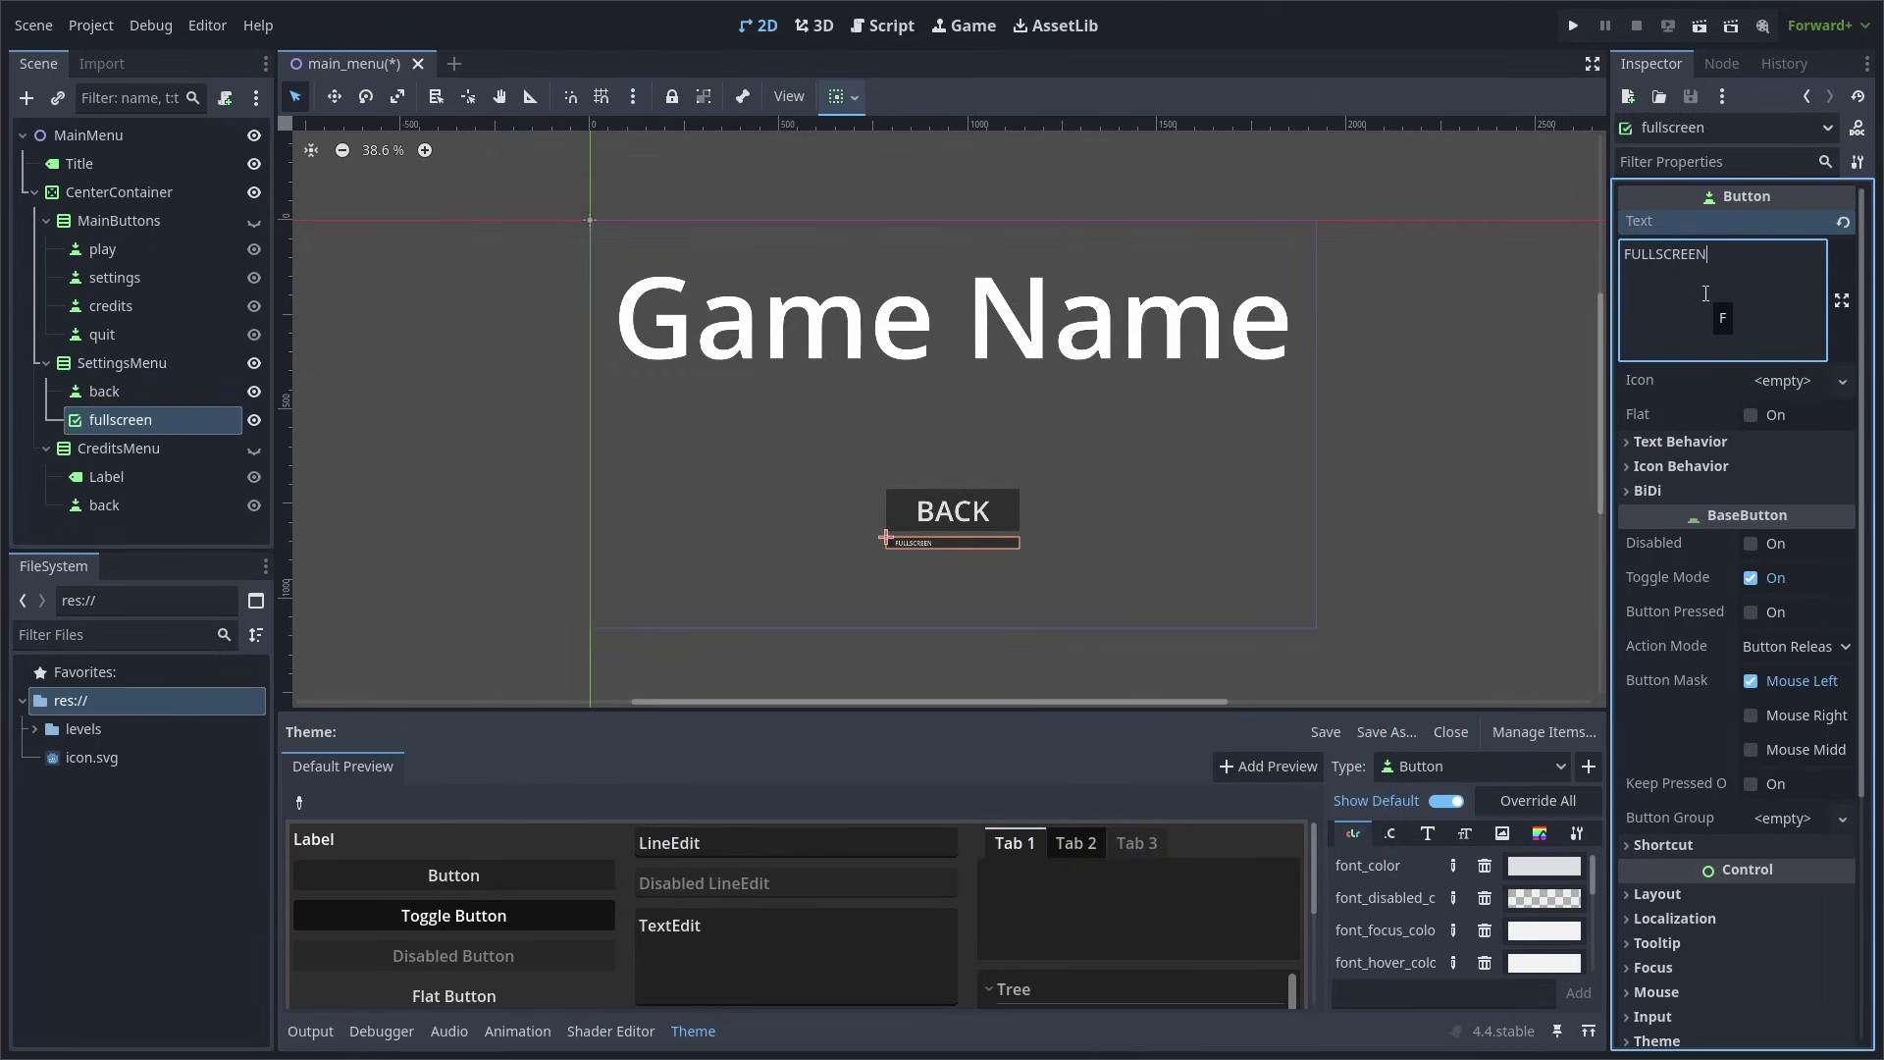
# Override the fullscreen checkbox's font size so its text matches the back button's size
pyautogui.scroll(-5, 1689, 724)
pyautogui.click(1690, 724)
pyautogui.click(1699, 796)
pyautogui.click(1776, 857)
pyautogui.write('1')
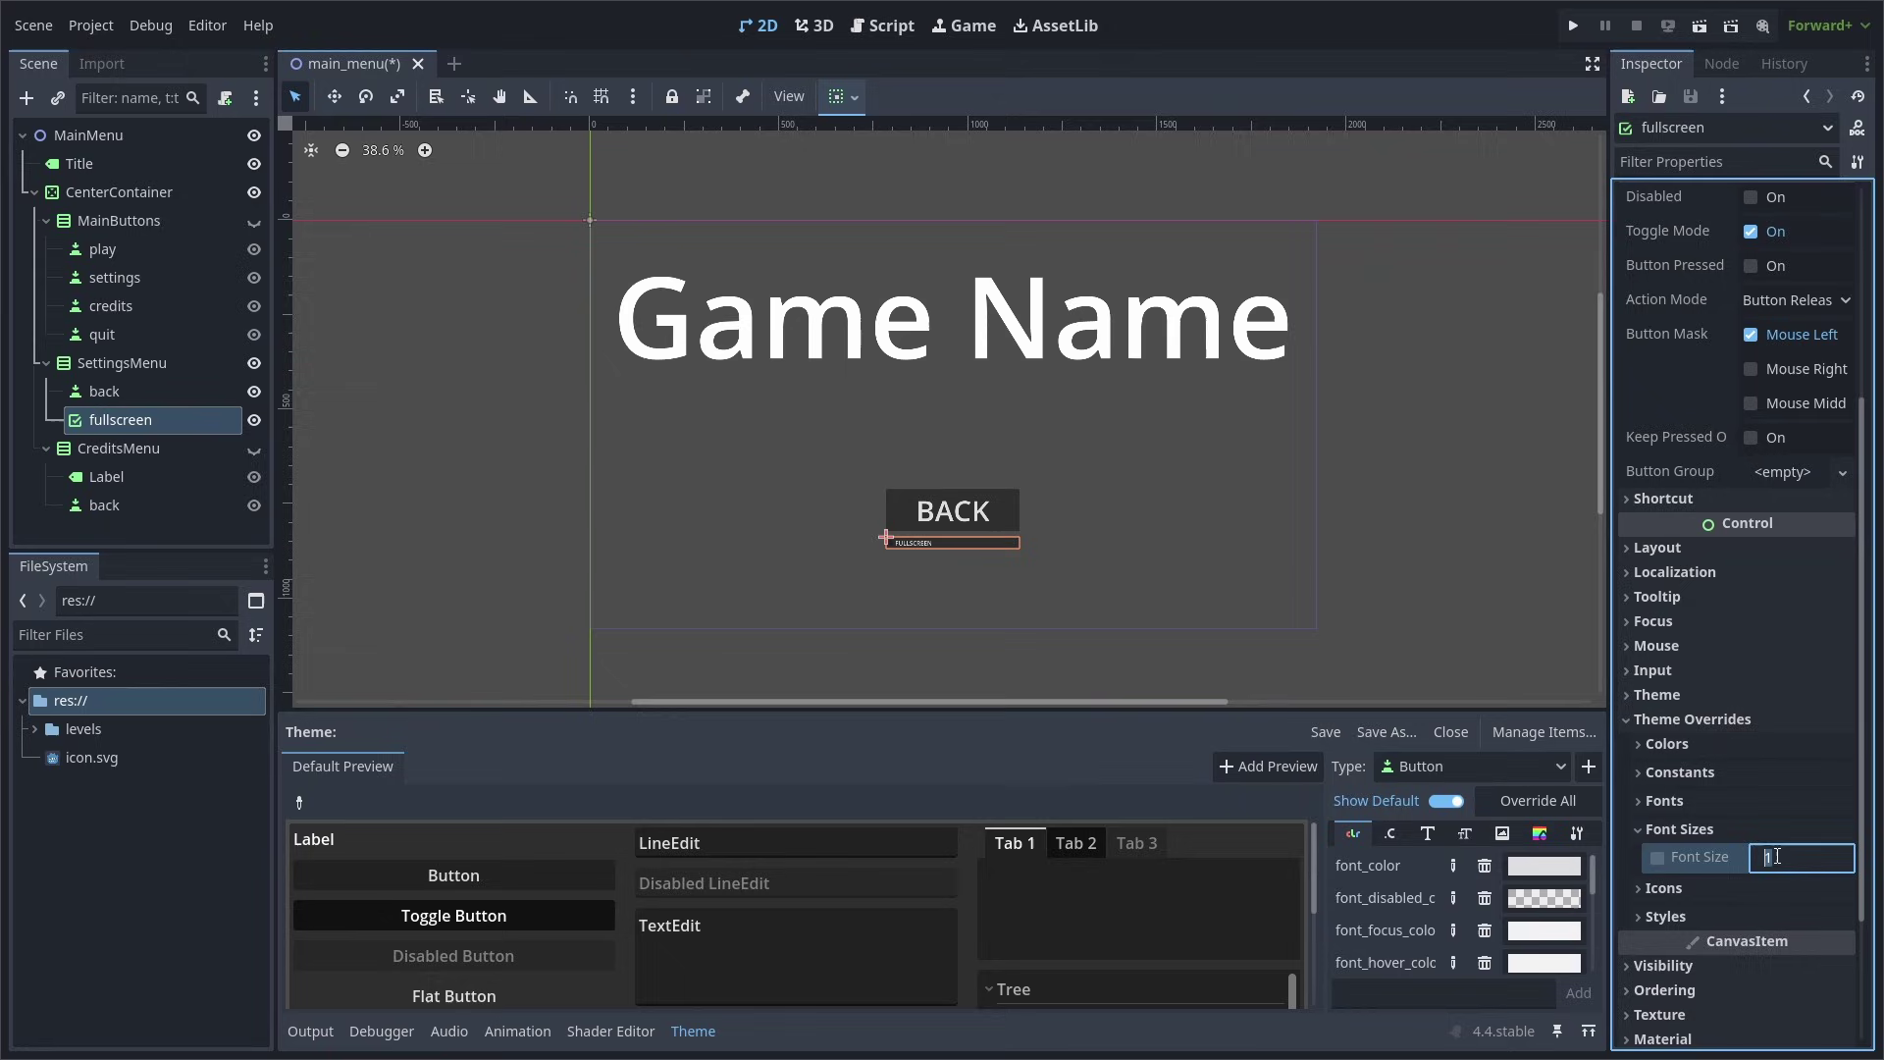
pyautogui.write('5')
pyautogui.press('Return')
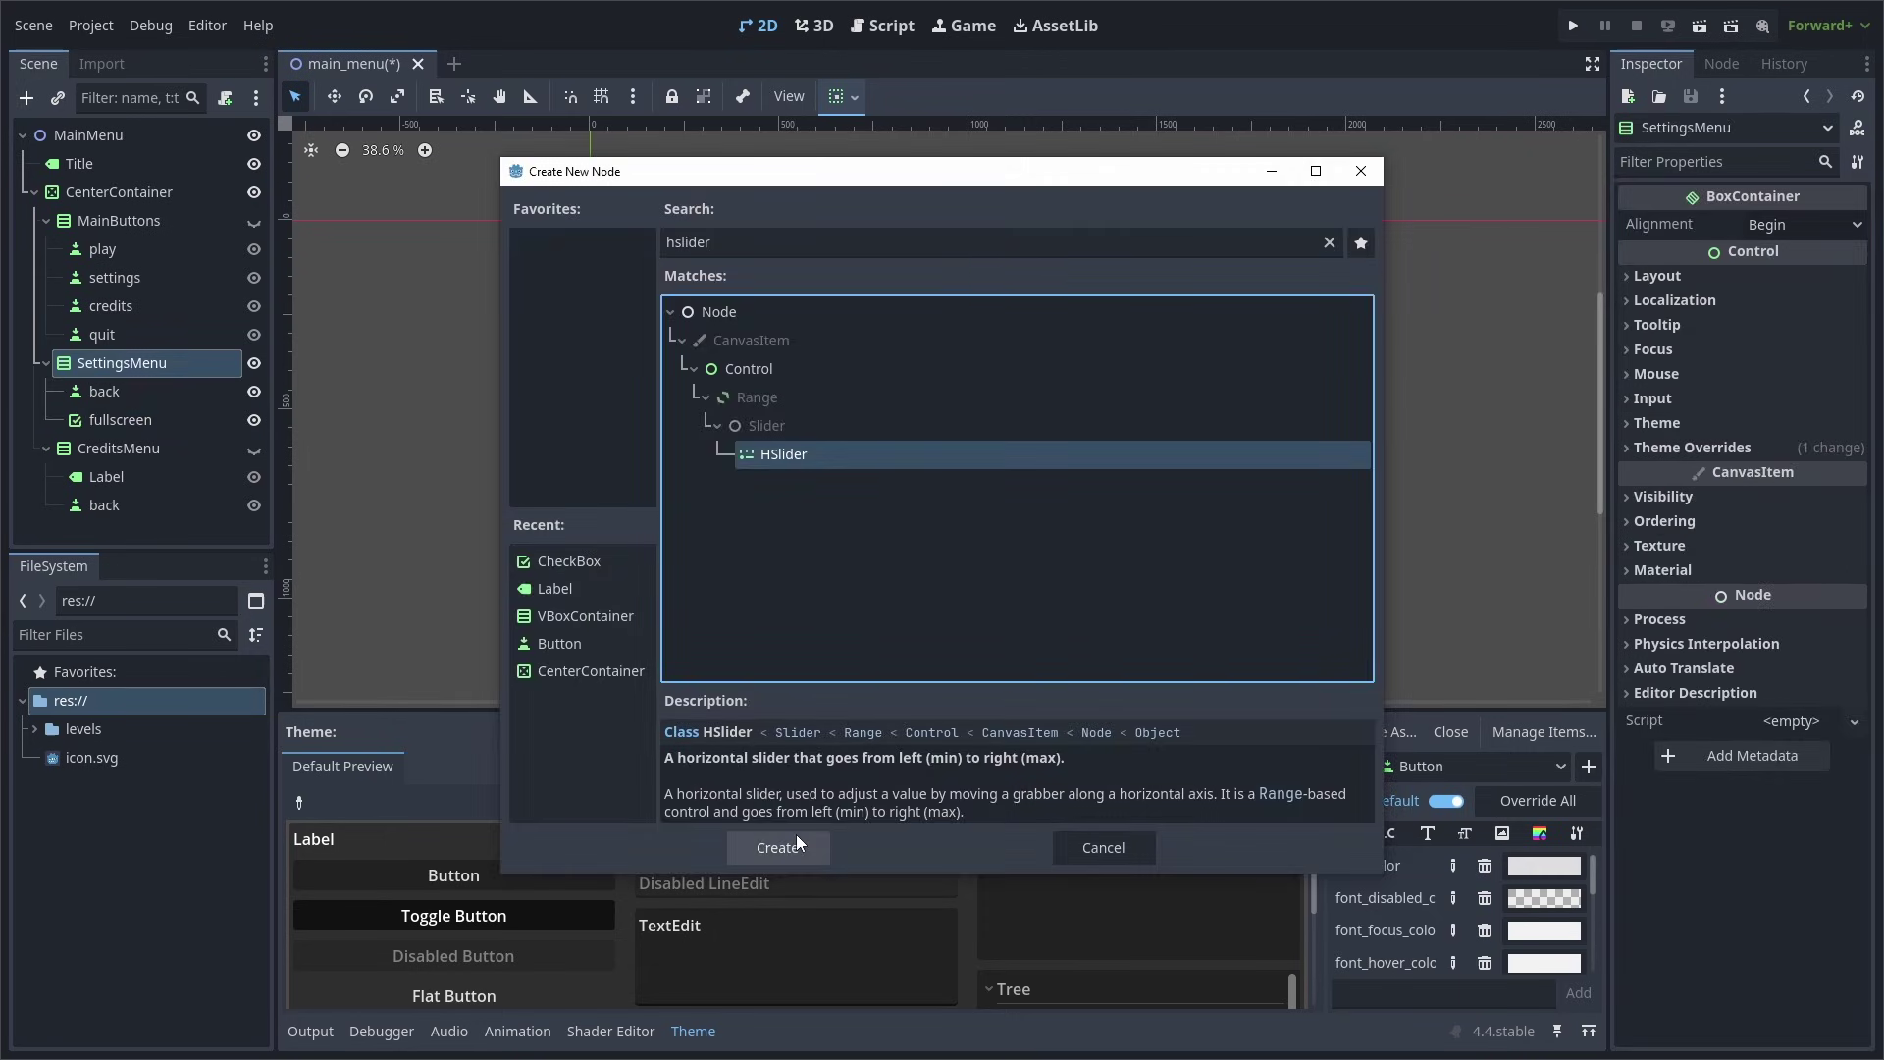
# Add an HSlider named mainvolslider to SettingsMenu with a custom minimum height of 80 px
pyautogui.click(777, 847)
pyautogui.write('mainvolslider')
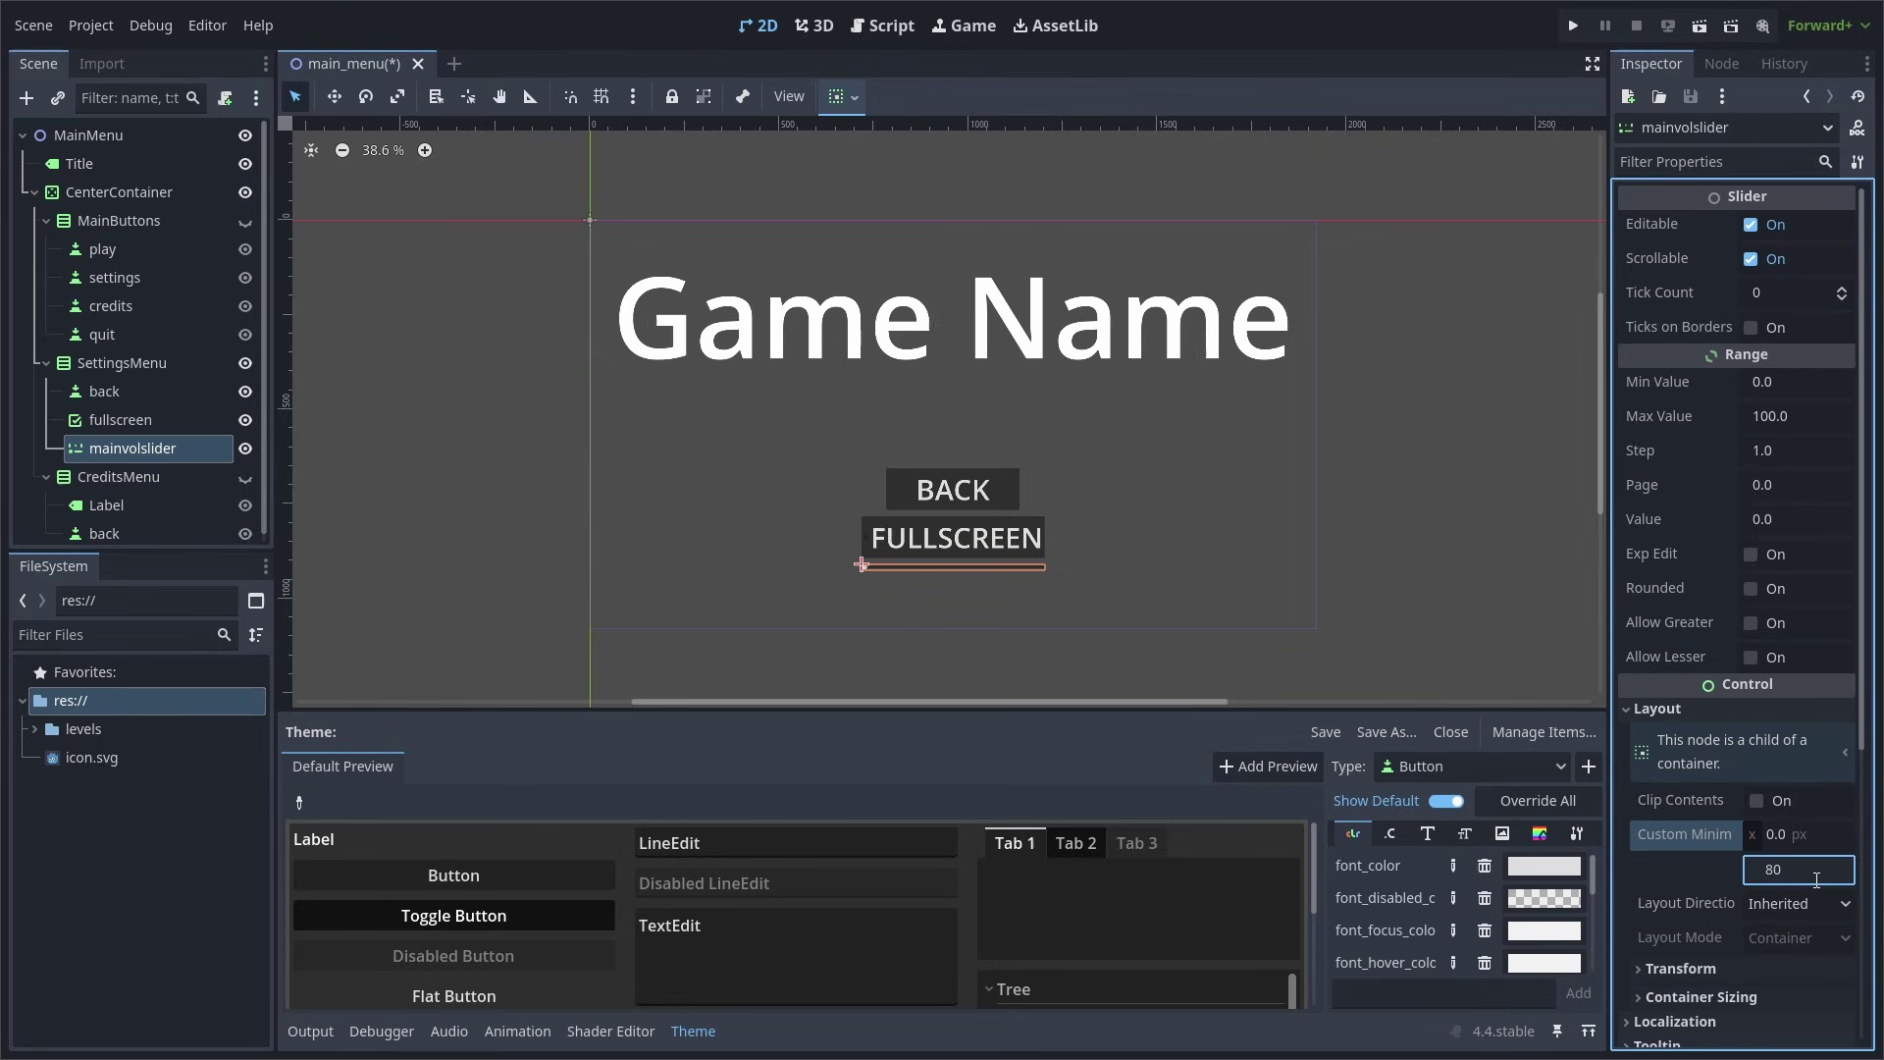
pyautogui.press('Return')
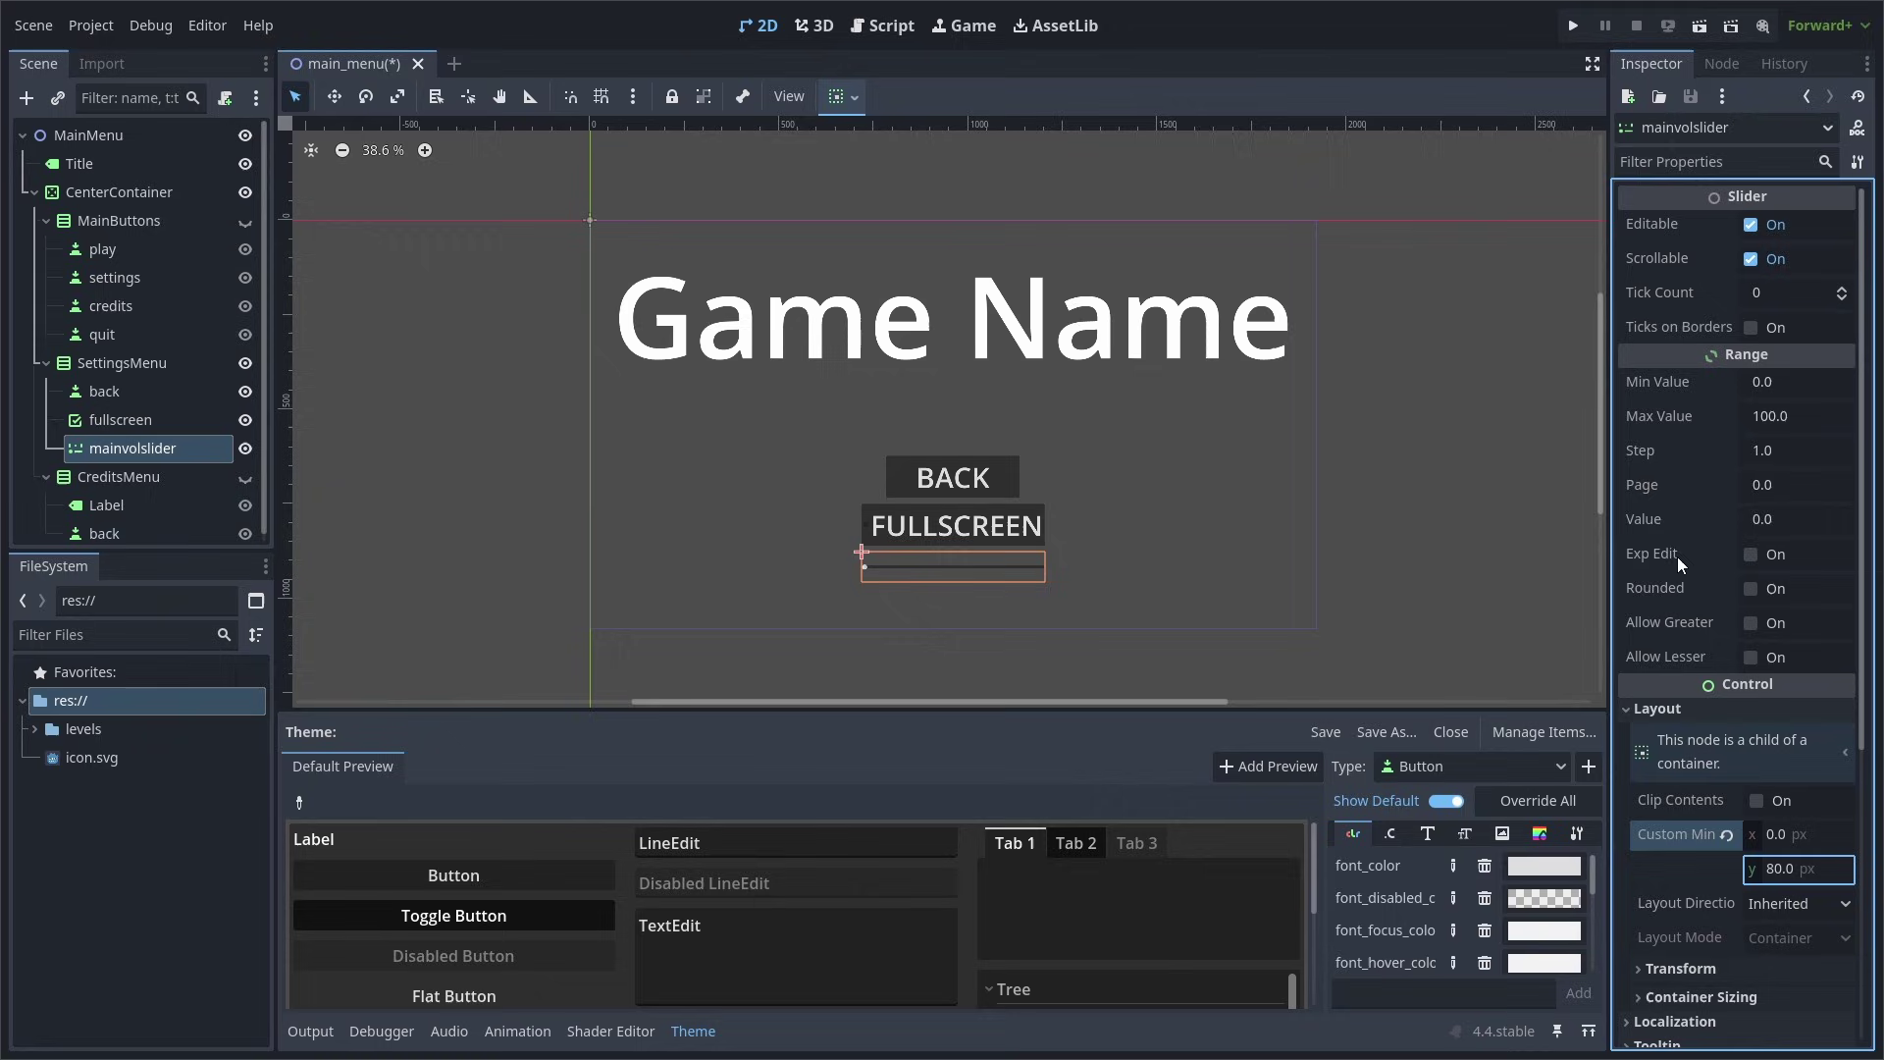
# Set mainvolslider's maximum value to 1 and its step to 0.001
pyautogui.click(1797, 416)
pyautogui.write('1')
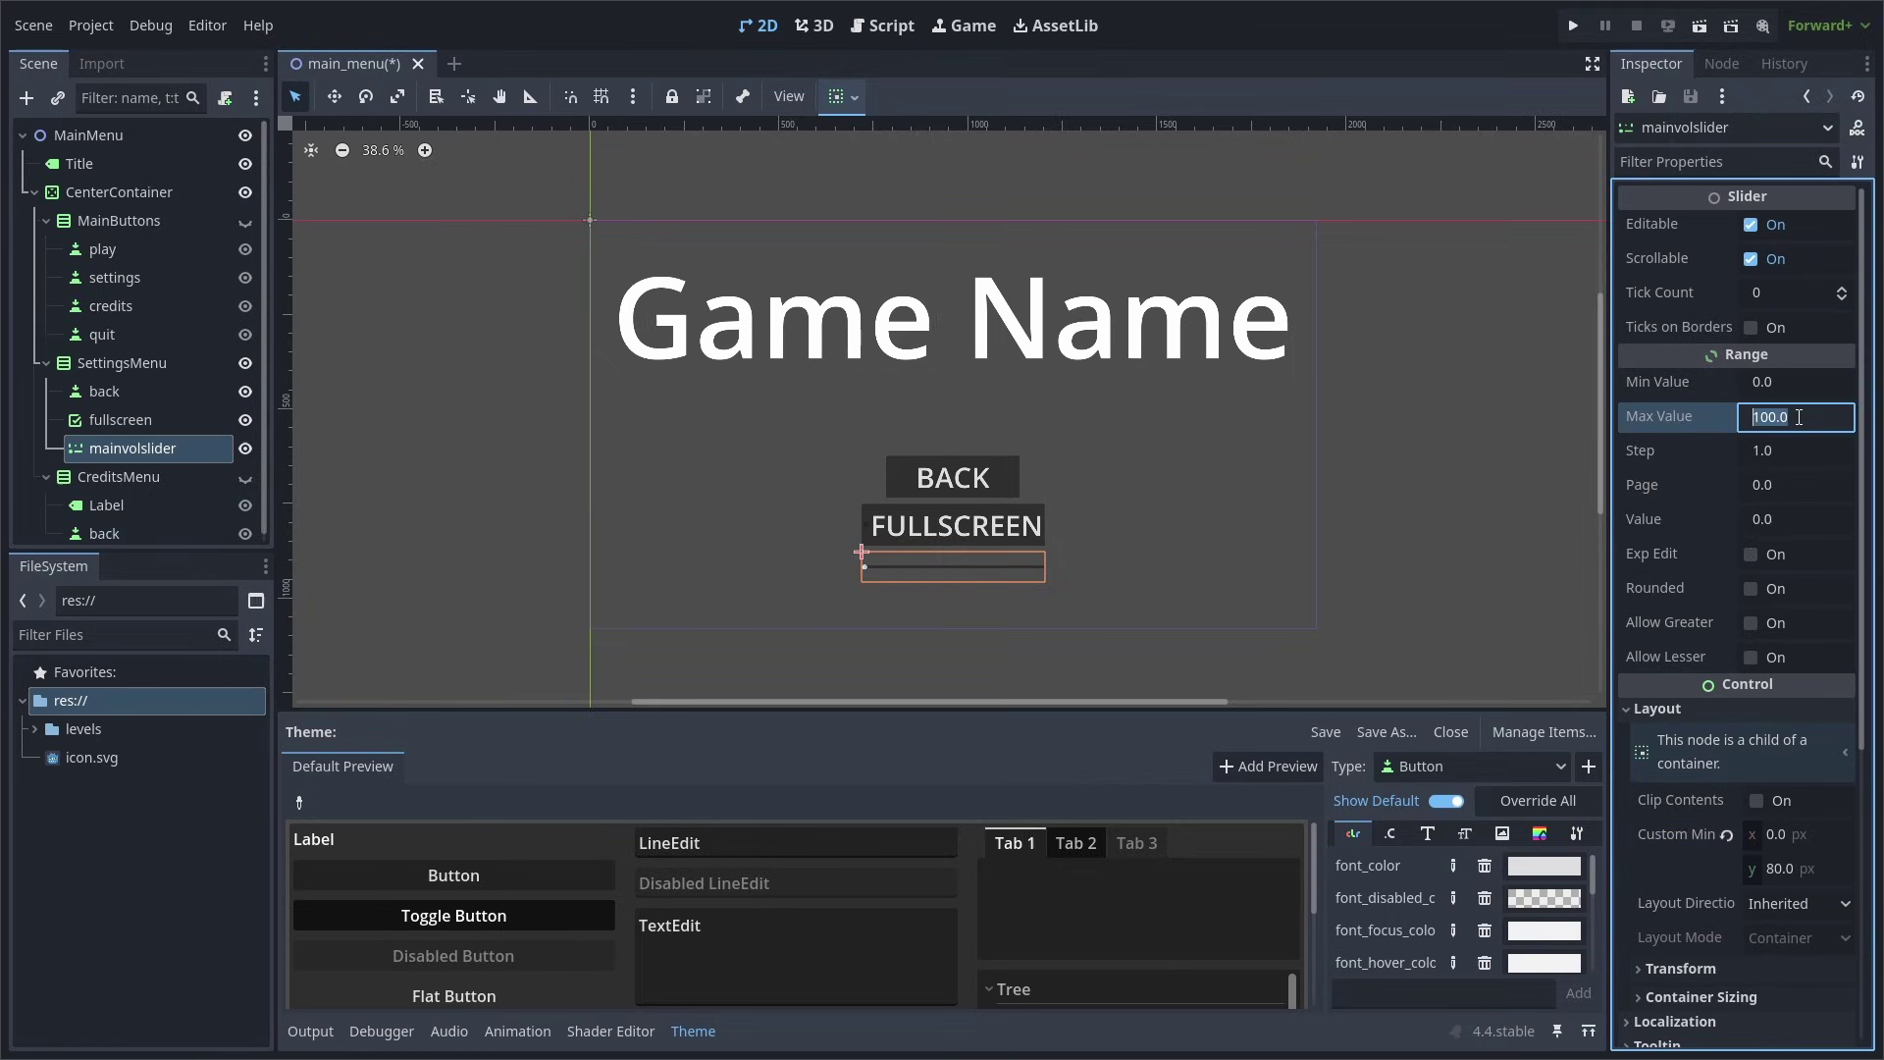
pyautogui.click(1809, 461)
pyautogui.write('0.001')
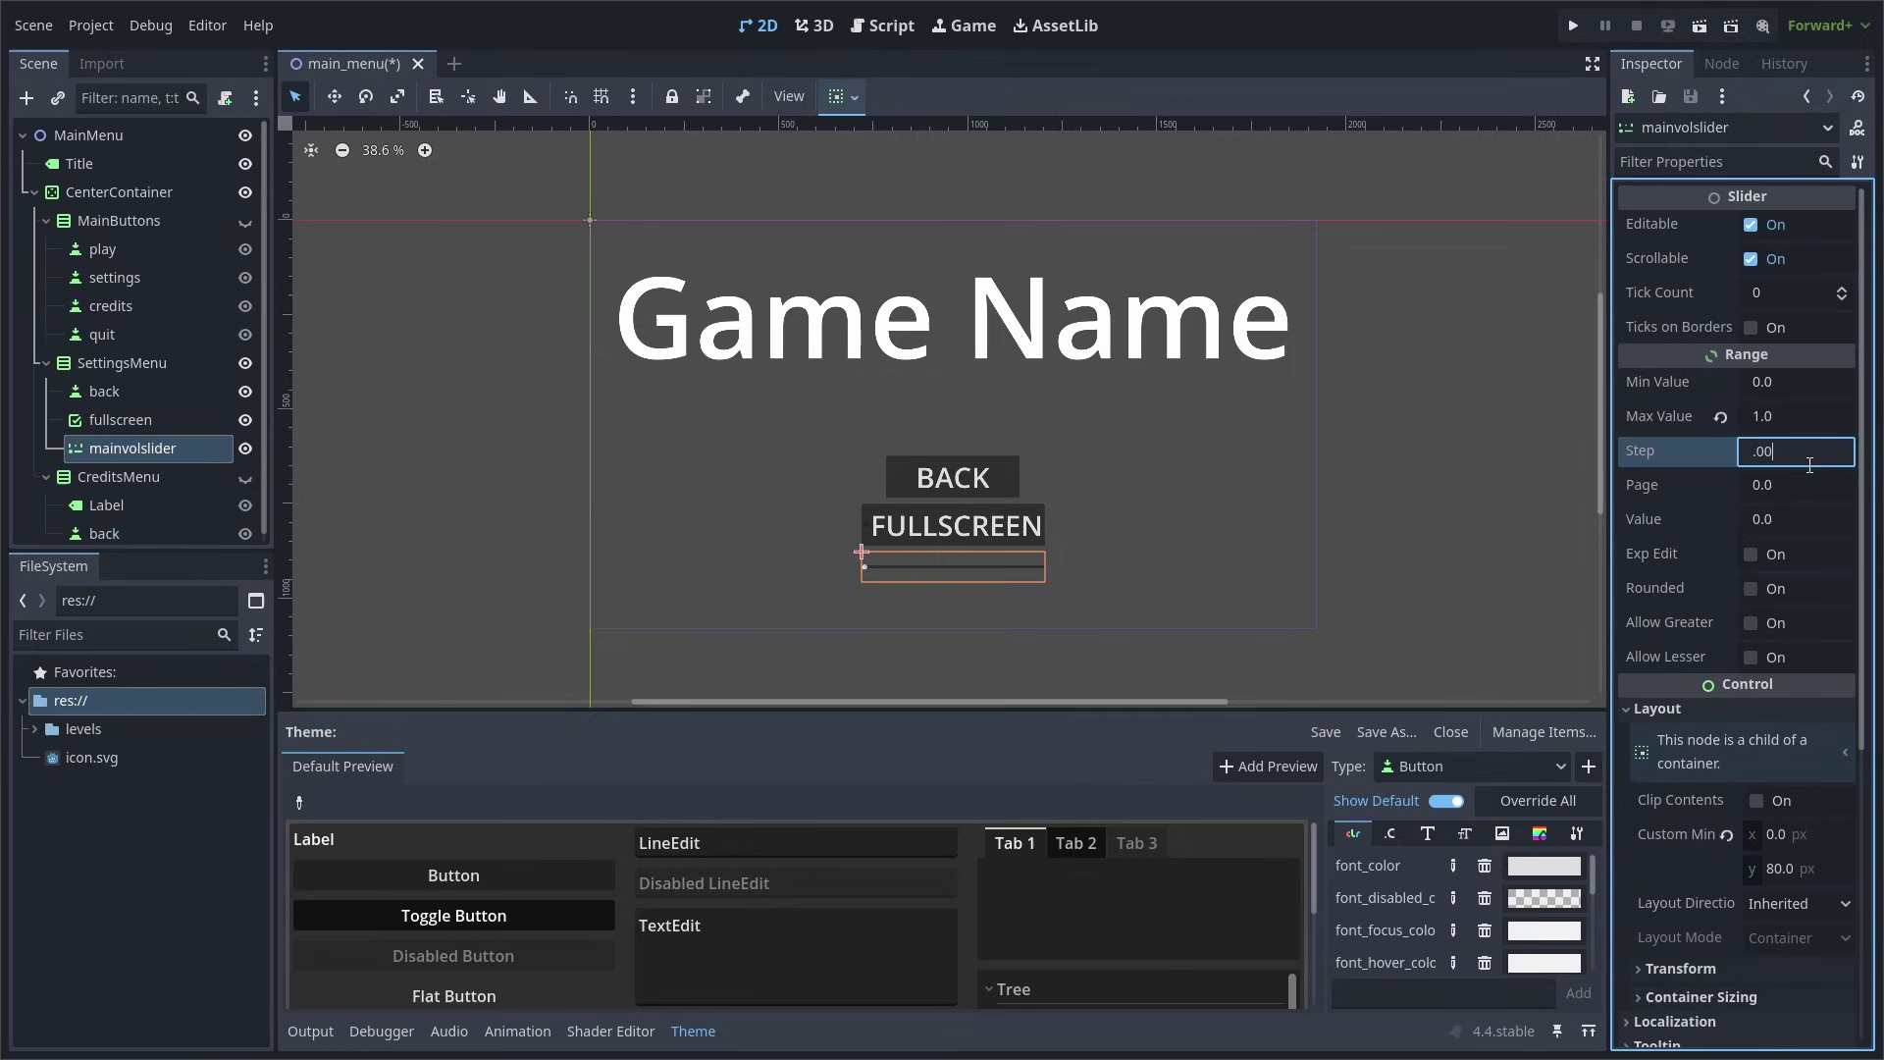
pyautogui.press('Return')
pyautogui.click(1676, 519)
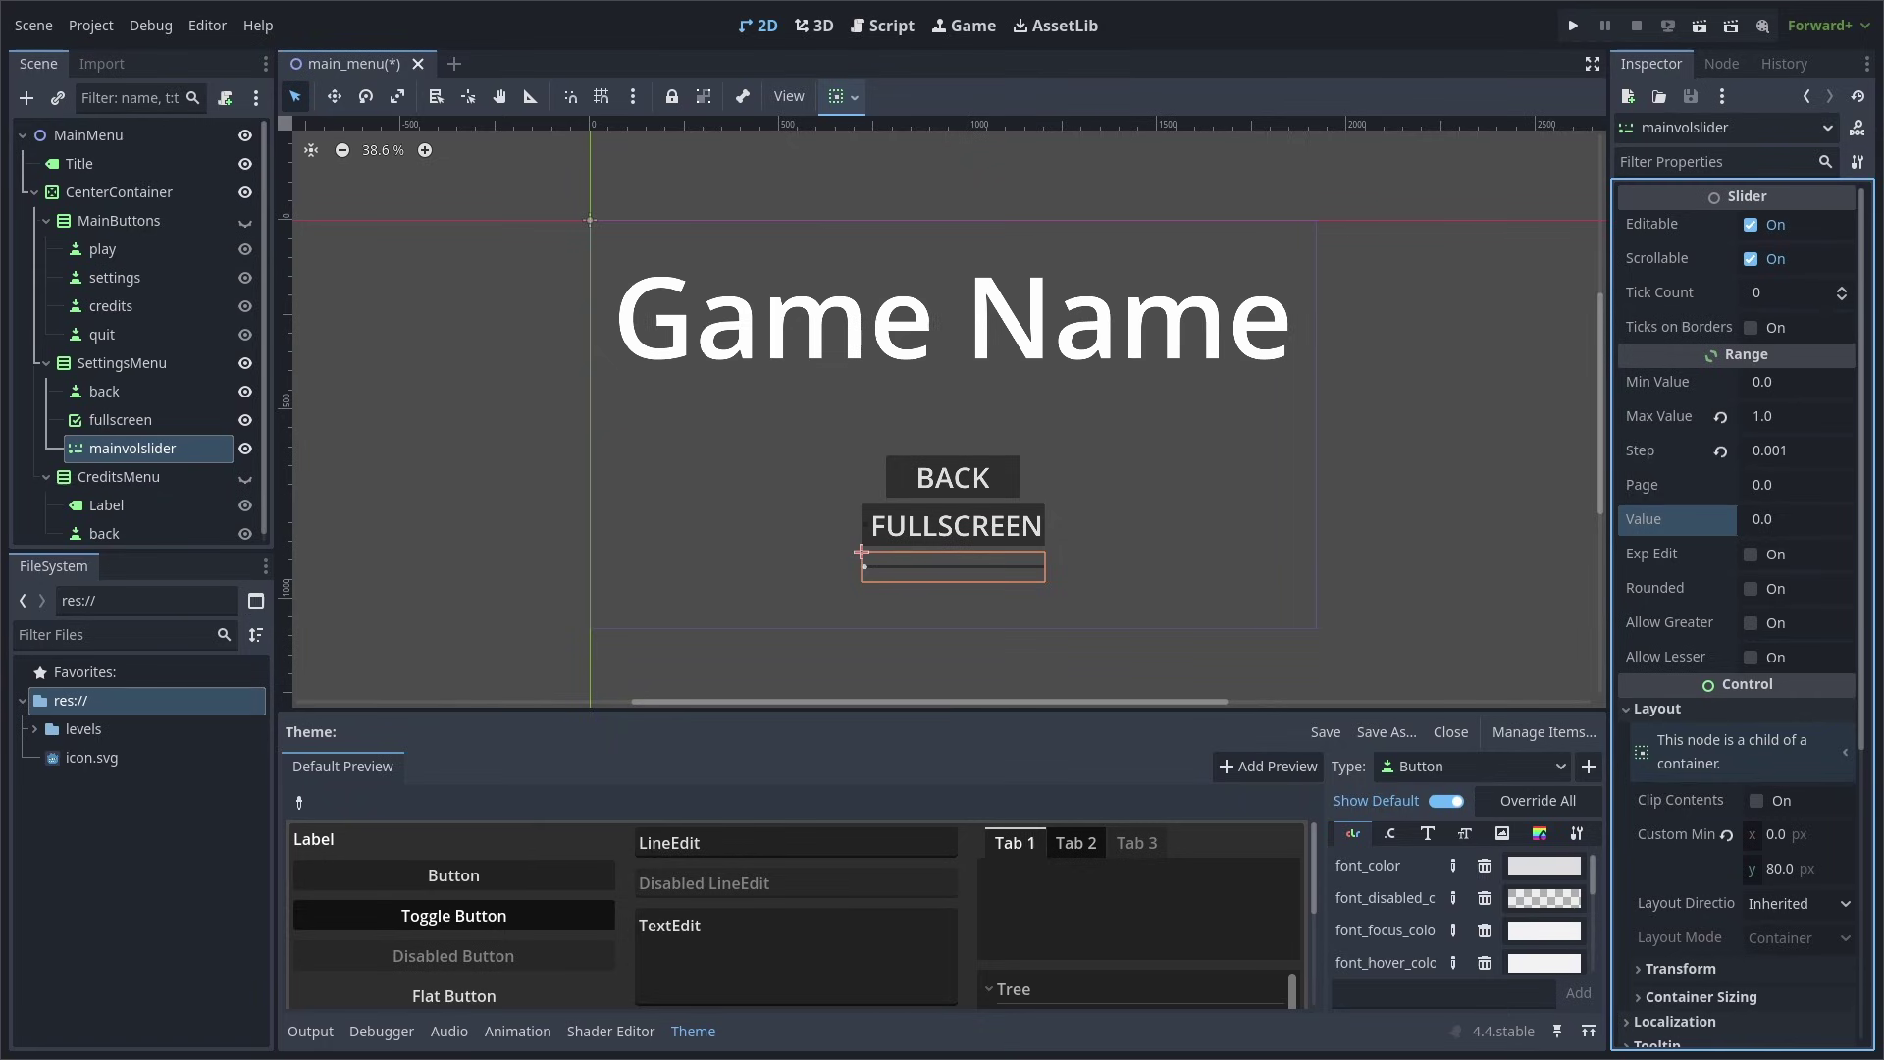
# Add a Label as a child of mainvolslider and set its horizontal alignment to Center
pyautogui.hotkey('ctrl', 'a')
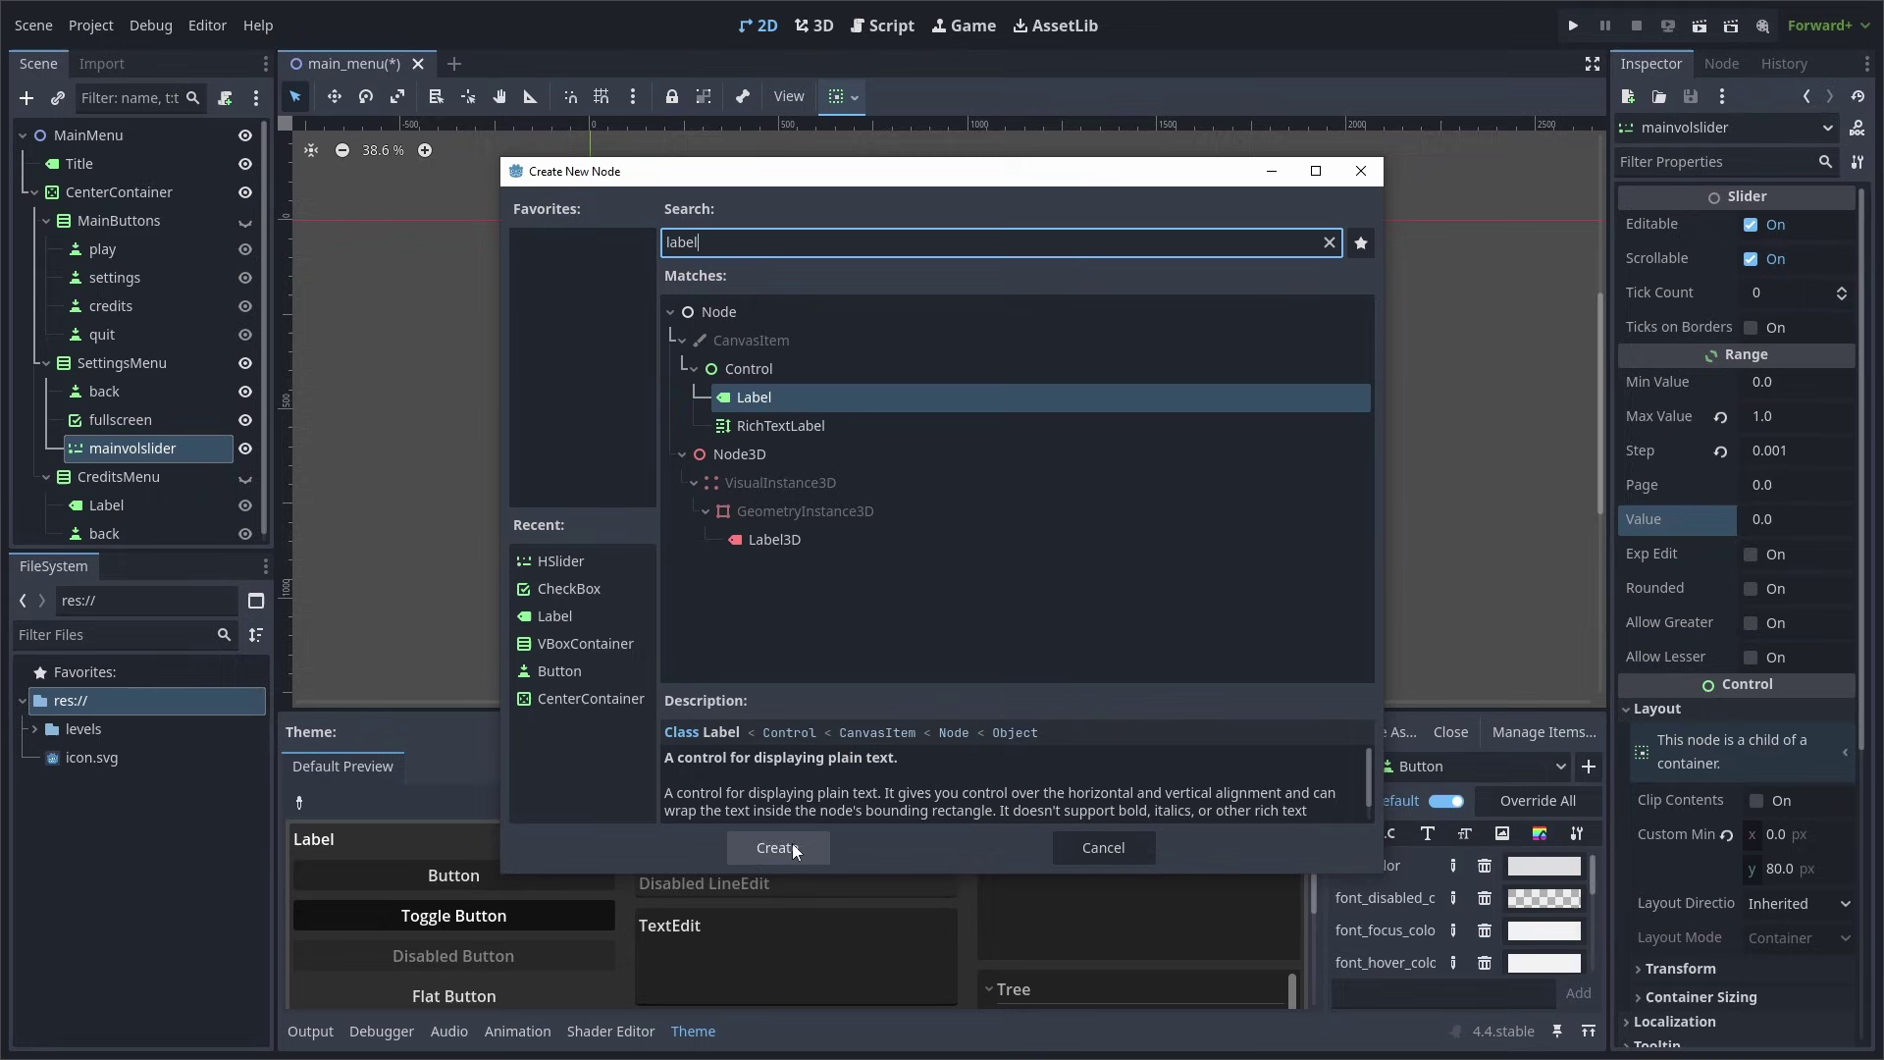
pyautogui.click(794, 849)
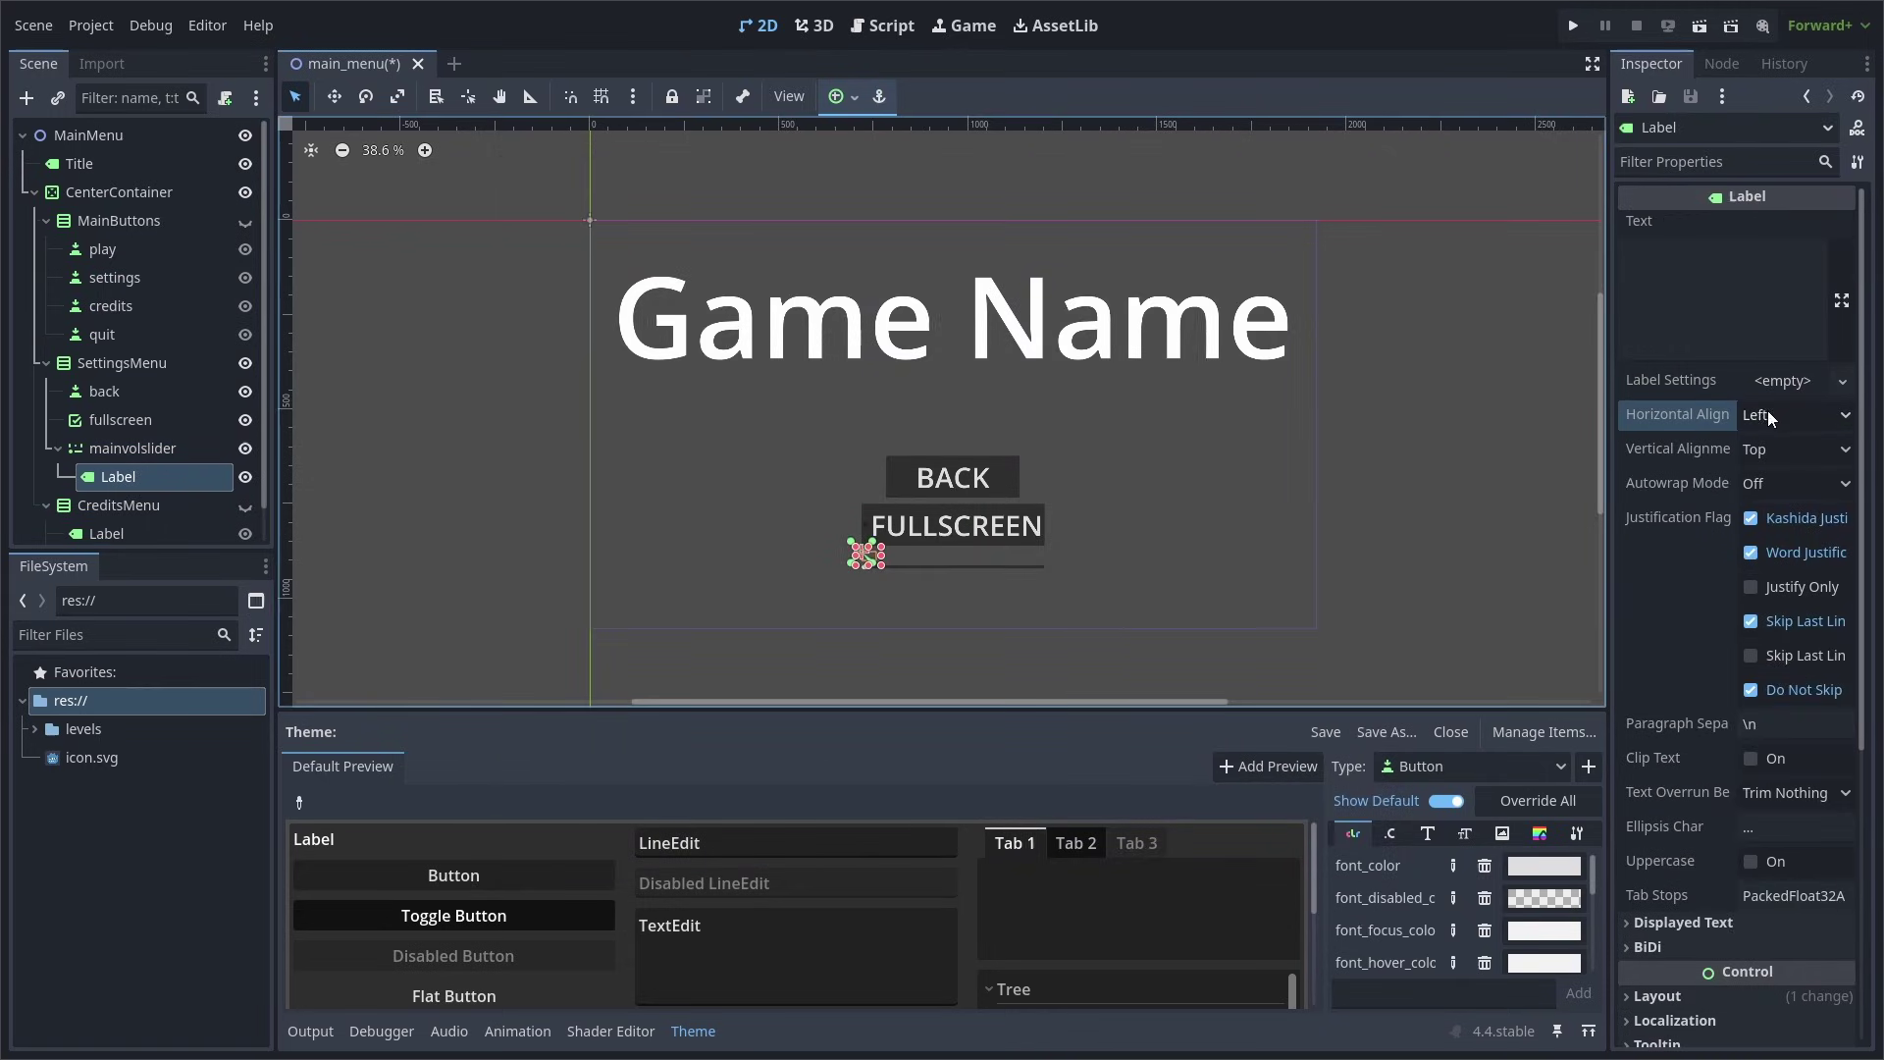
pyautogui.click(1786, 412)
pyautogui.click(1782, 473)
# Set the slider label's custom minimum size to 484 px wide and 55 px high
pyautogui.scroll(-3, 1696, 822)
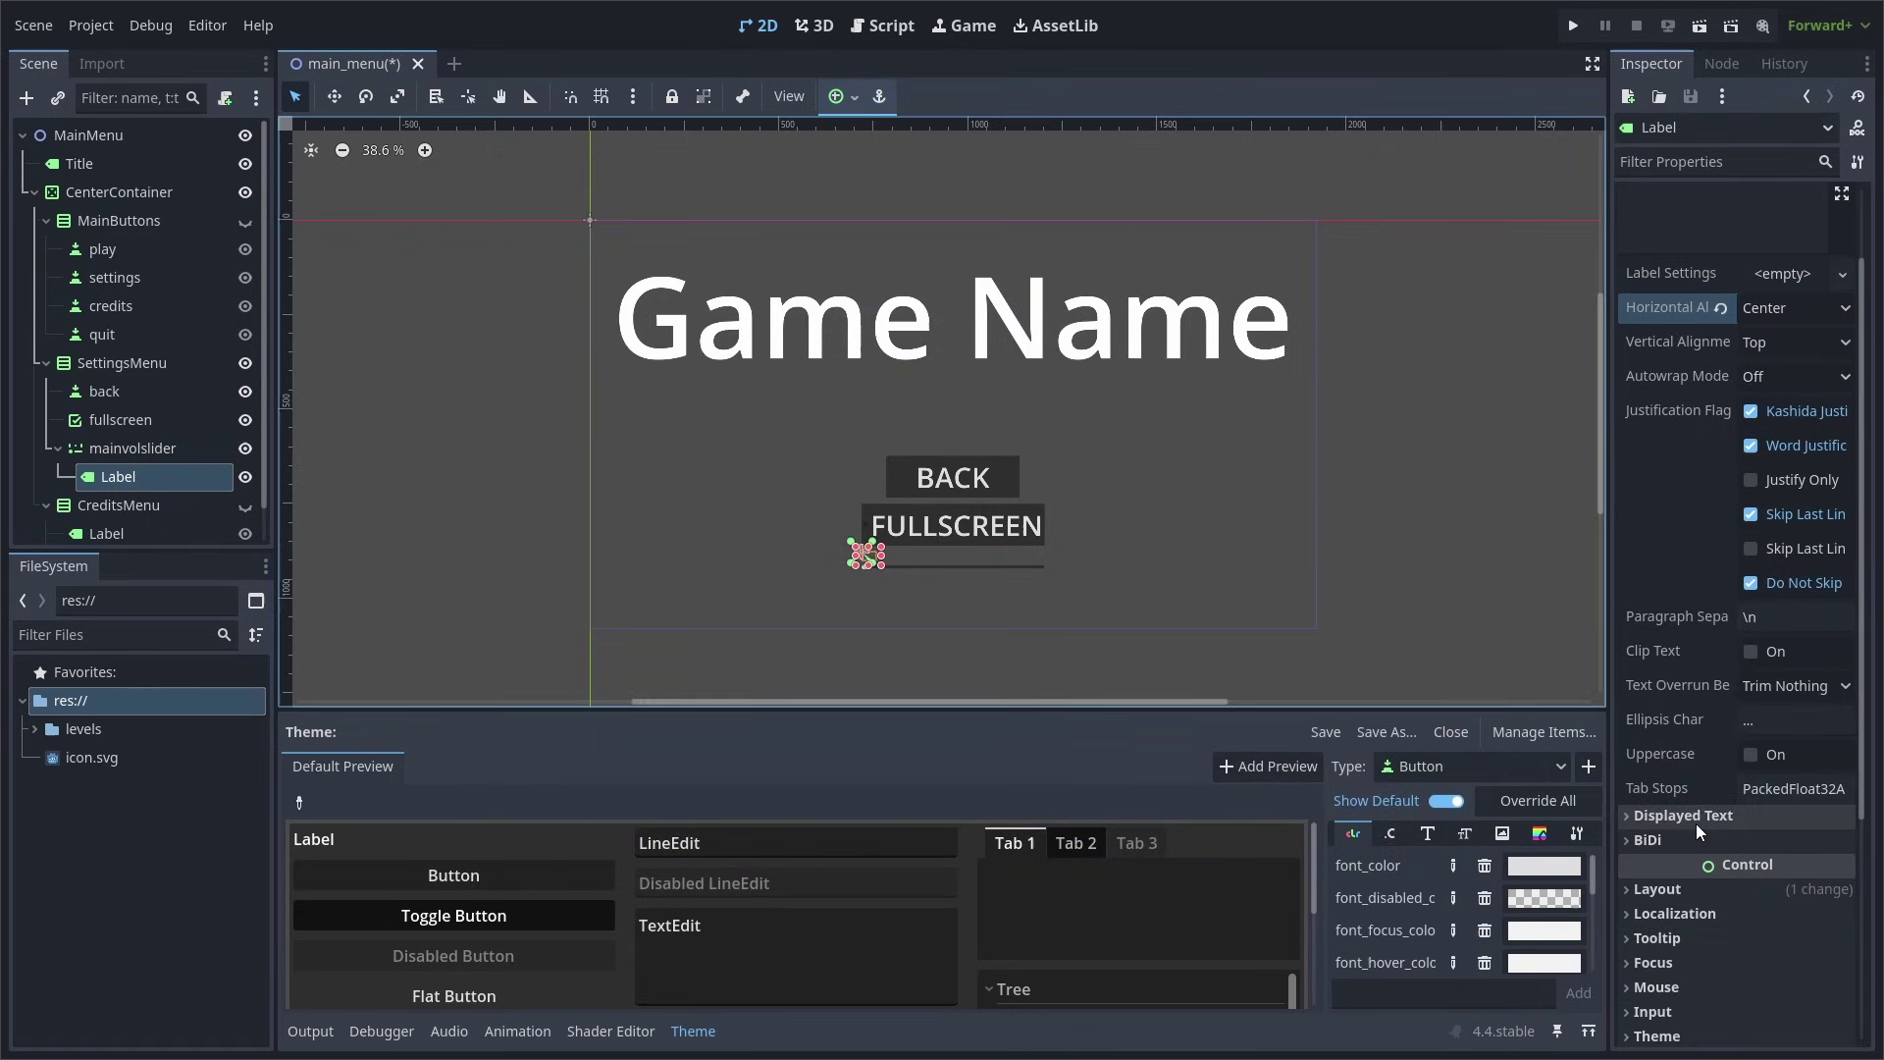
pyautogui.click(1658, 675)
pyautogui.click(1798, 802)
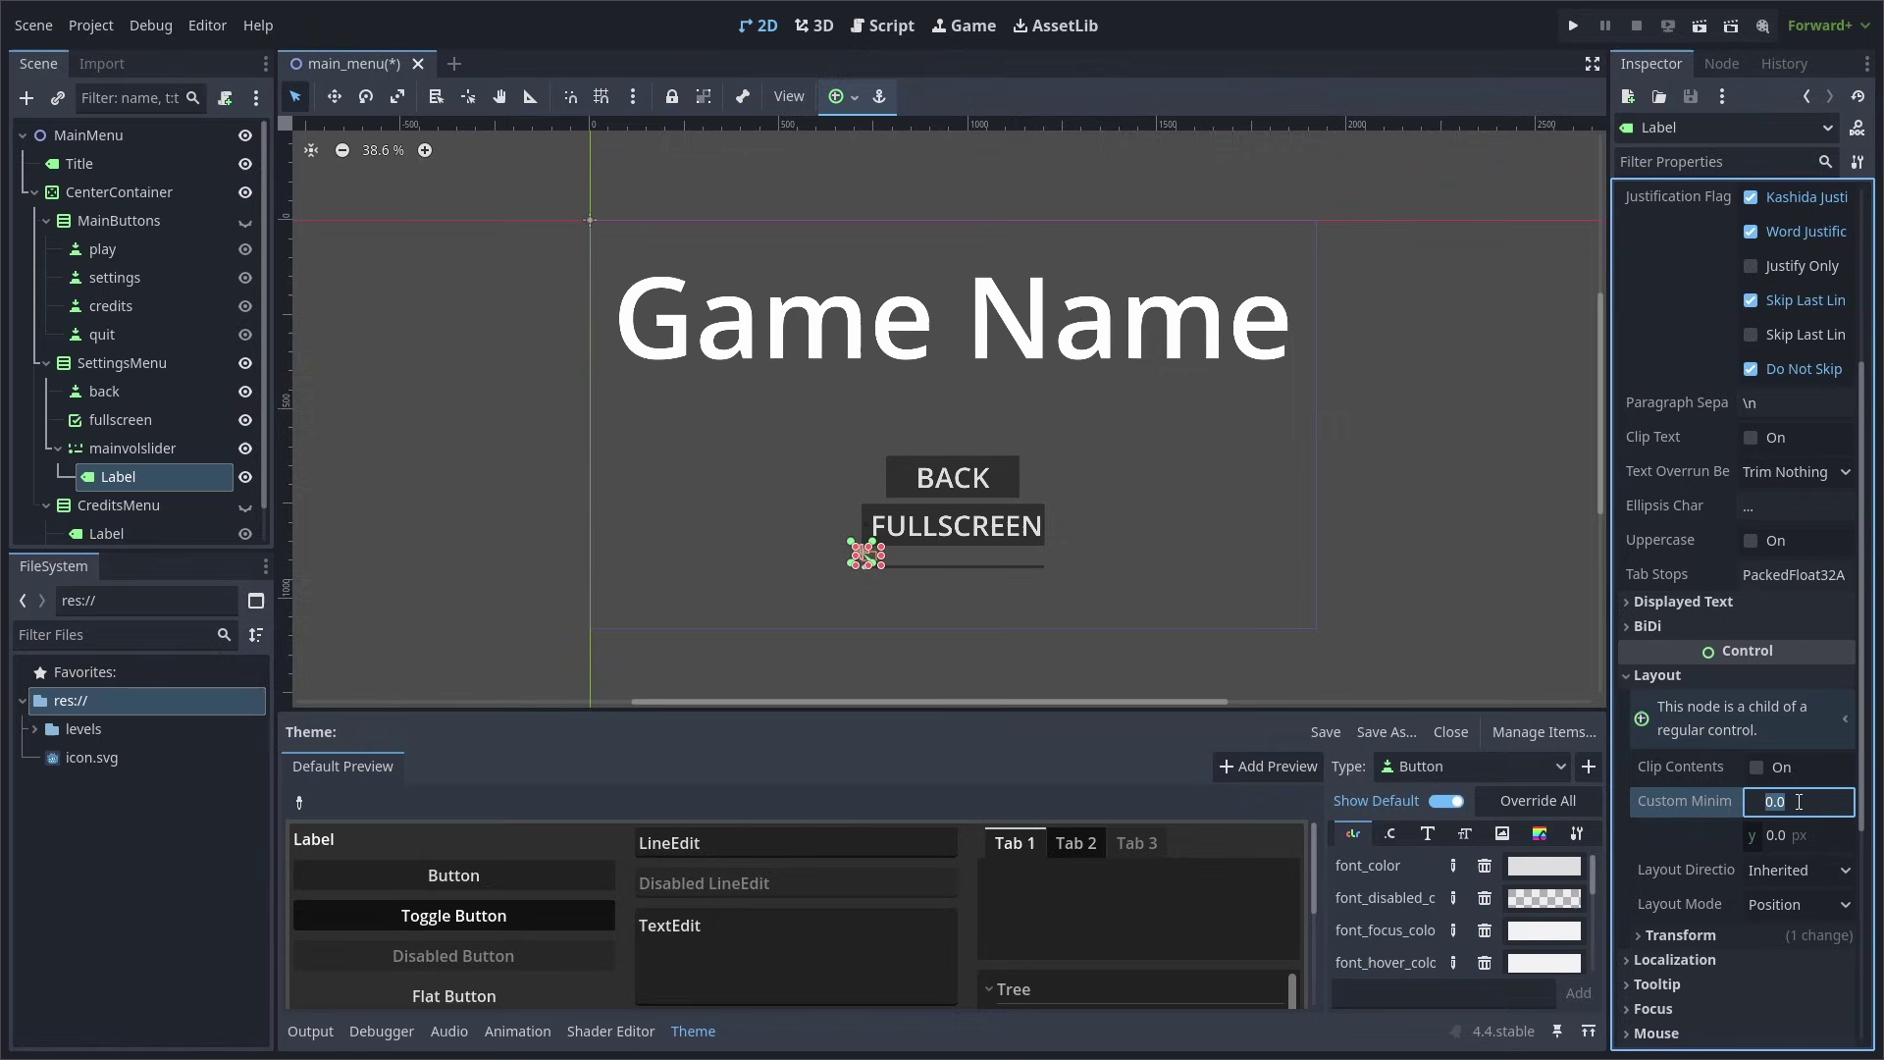
pyautogui.write('484')
pyautogui.click(1811, 833)
pyautogui.write('55')
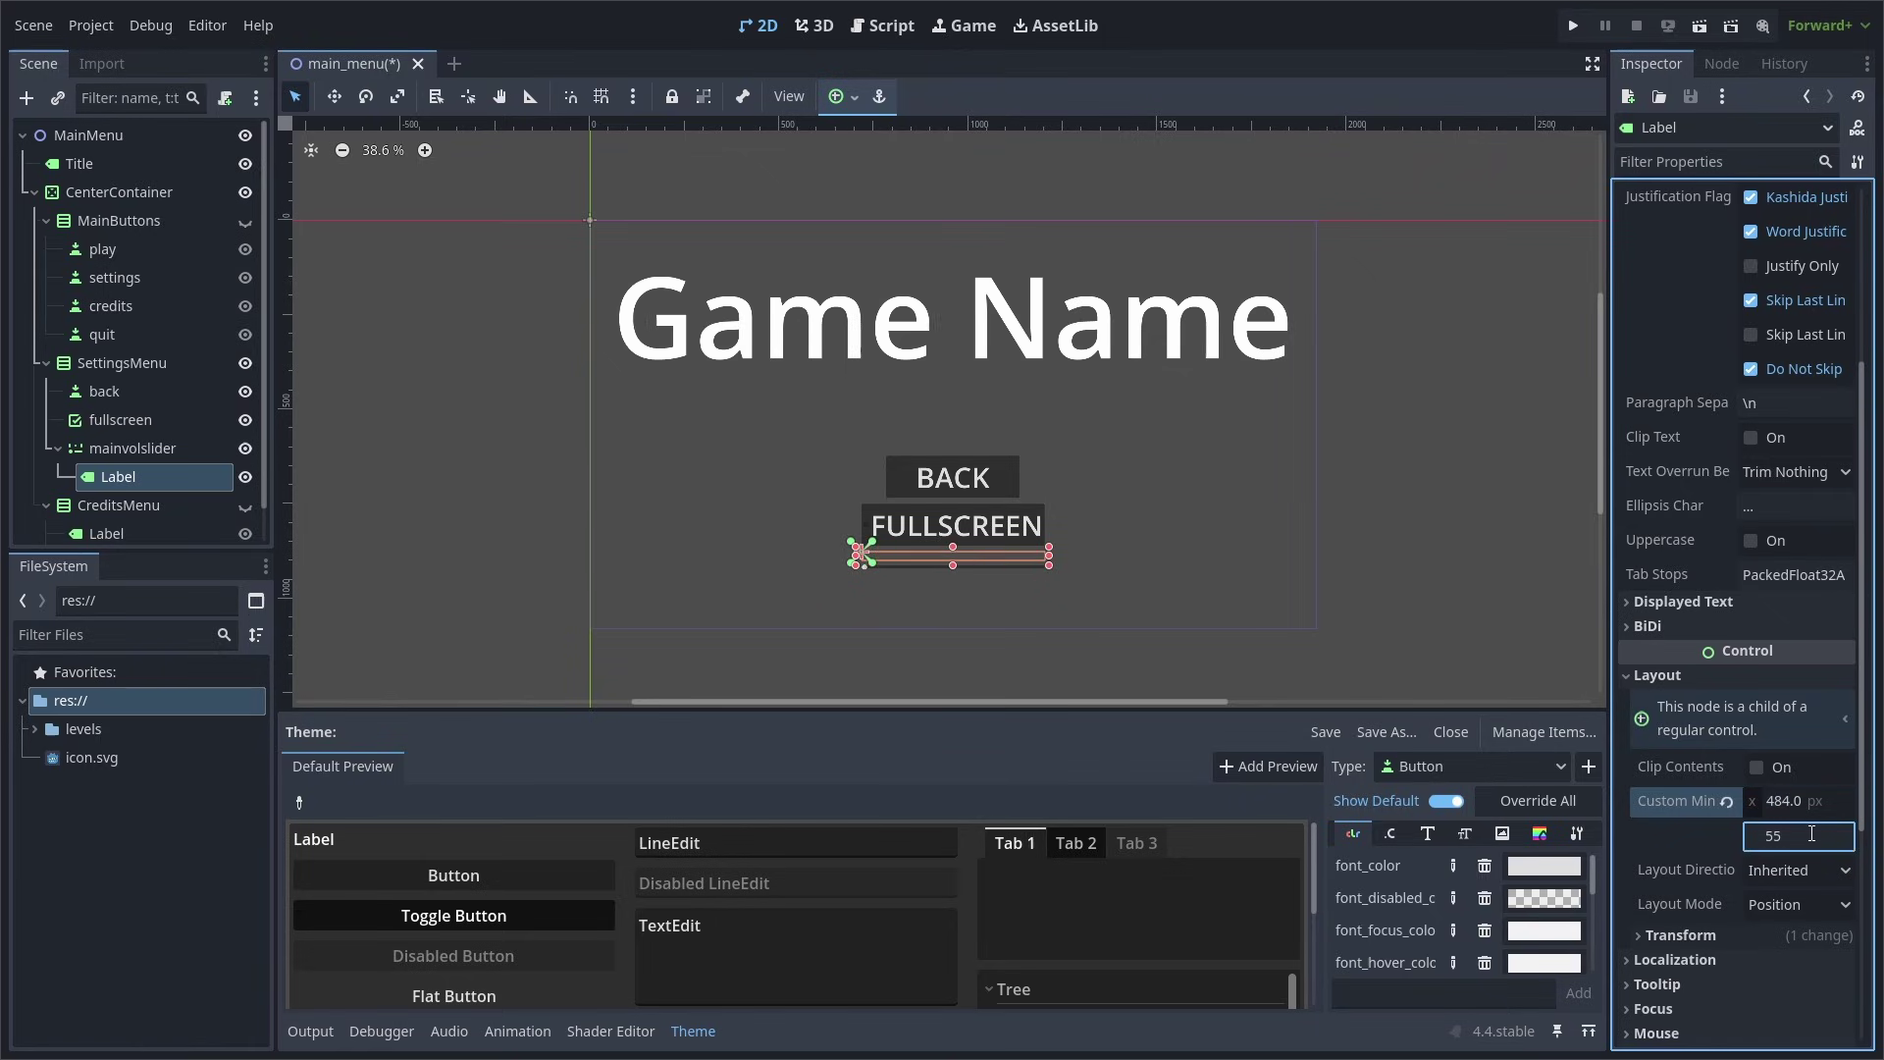
pyautogui.press('Return')
# Set the slider label's vertical position to -16 px in its transform
pyautogui.click(1681, 935)
pyautogui.scroll(-3, 1727, 863)
pyautogui.click(1796, 747)
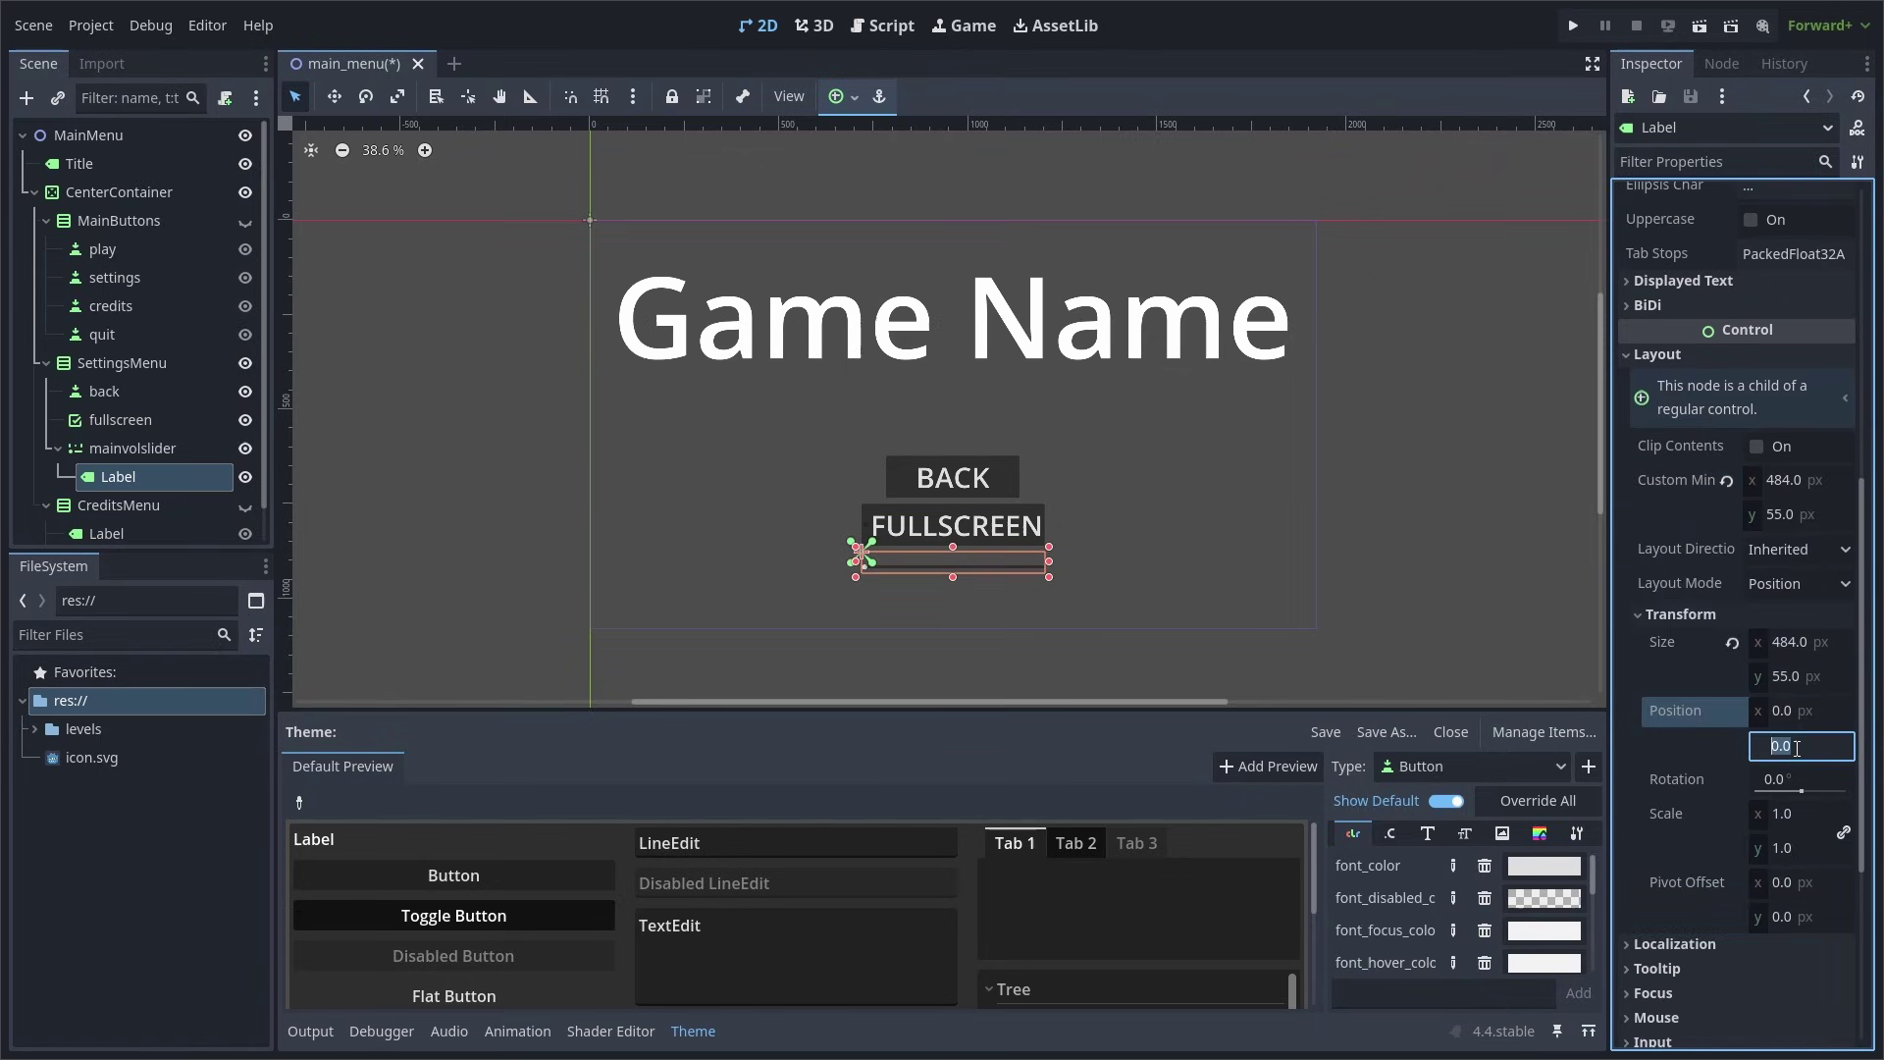
pyautogui.write('-16')
pyautogui.press('Return')
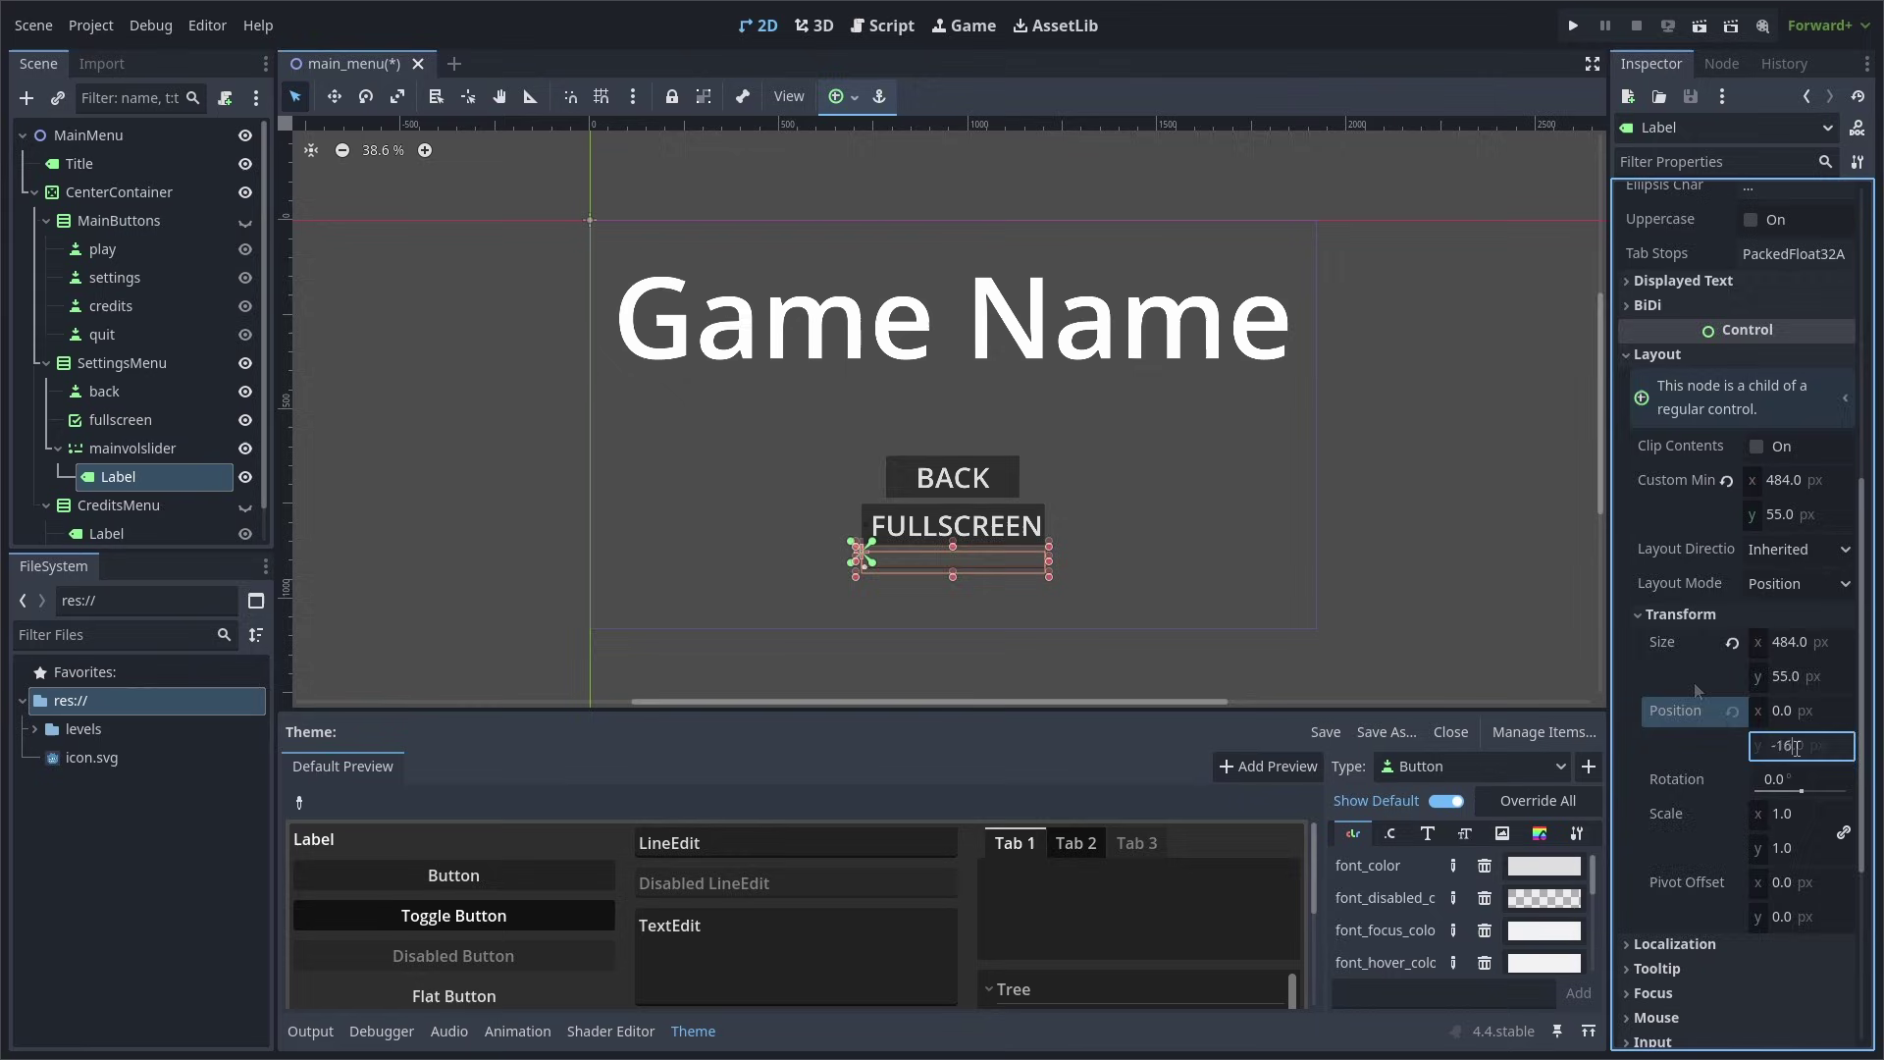
# Override the slider label's font size with 40 px and set its text to MAIN VOLUME
pyautogui.scroll(-4, 1679, 681)
pyautogui.click(1674, 719)
pyautogui.click(1697, 828)
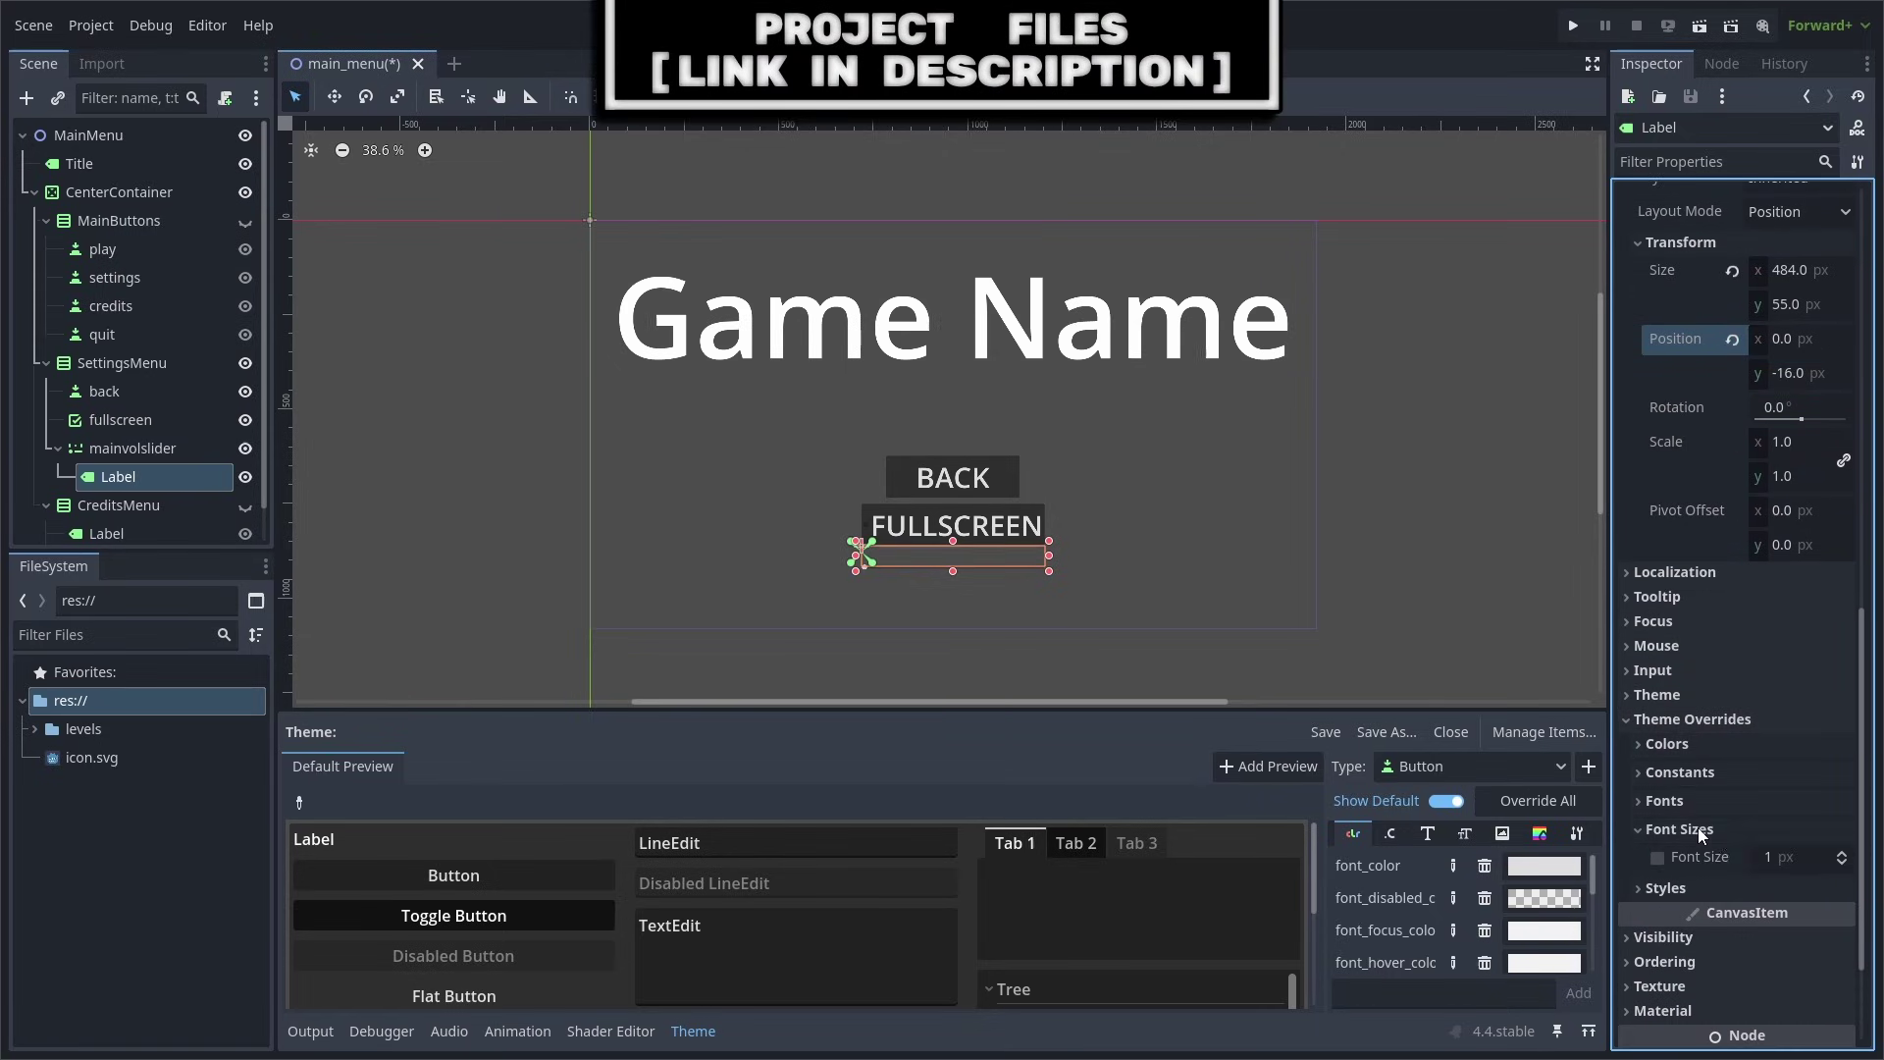
pyautogui.click(1780, 860)
pyautogui.write('40')
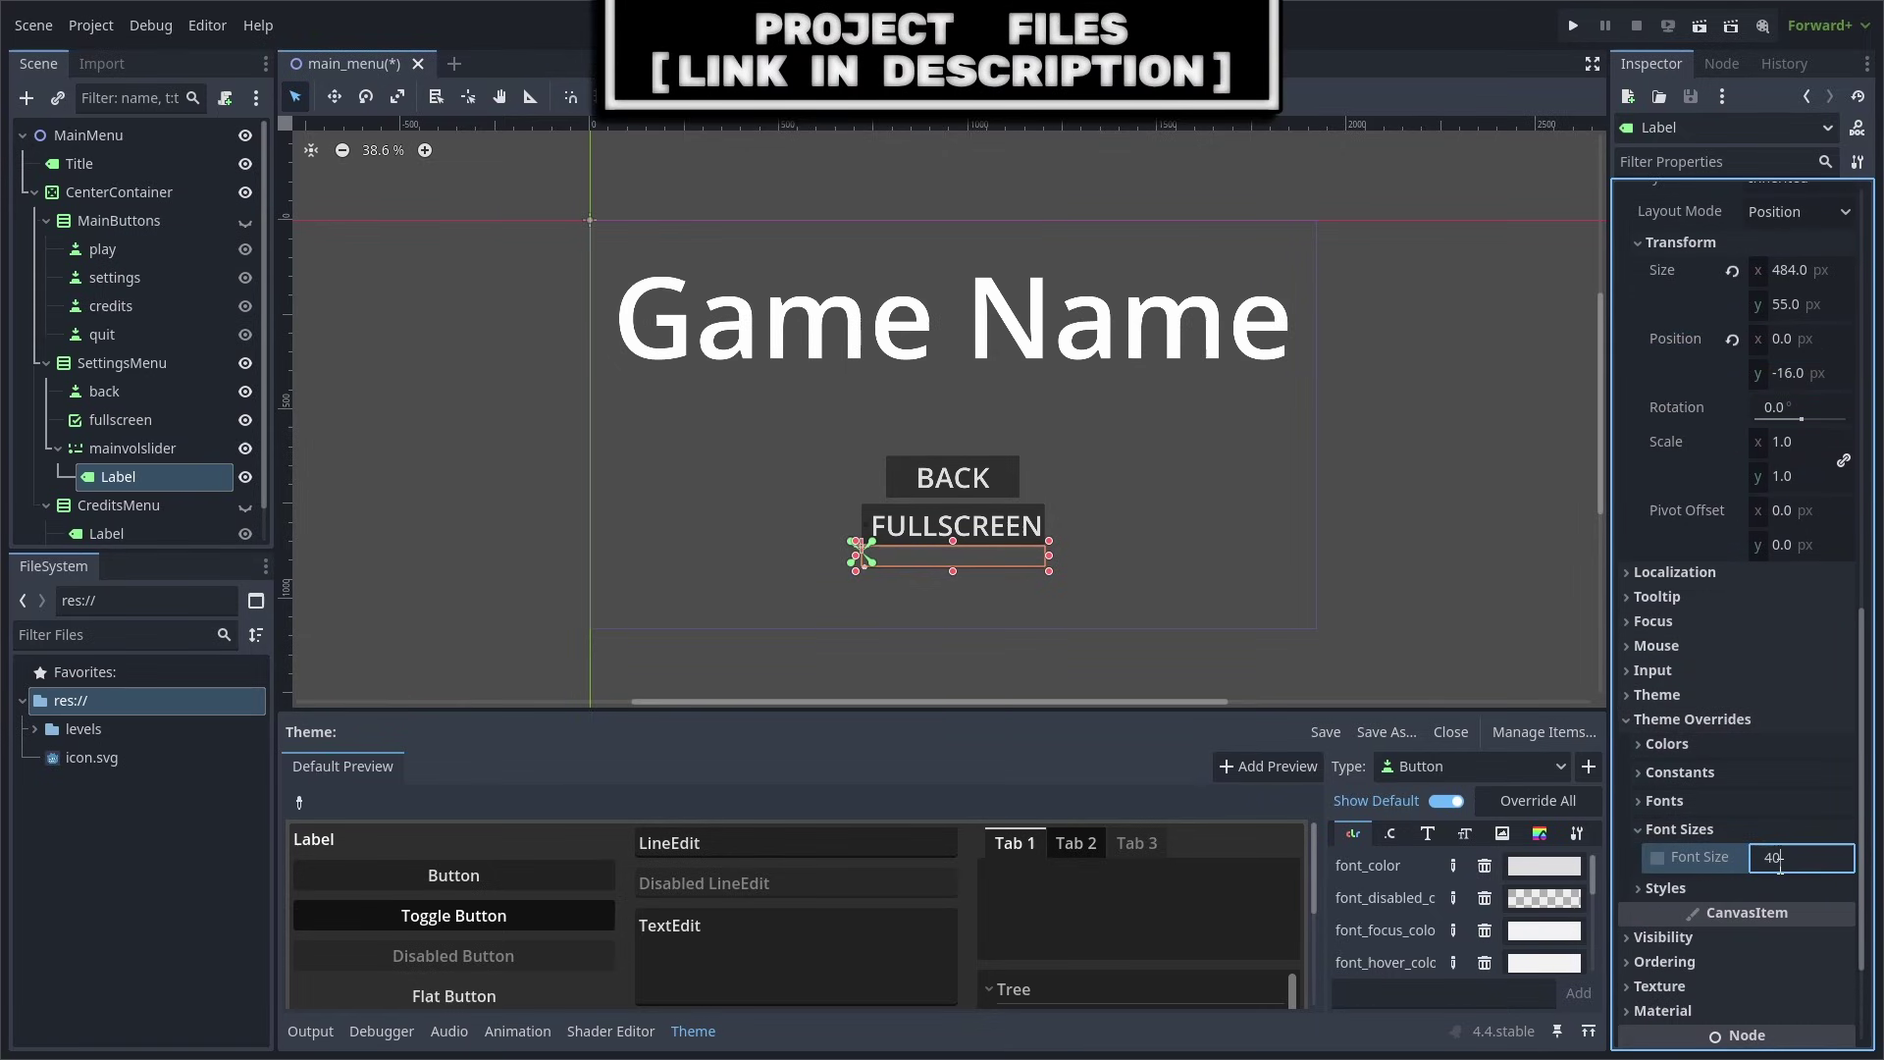
pyautogui.scroll(10, 1727, 589)
pyautogui.click(1719, 333)
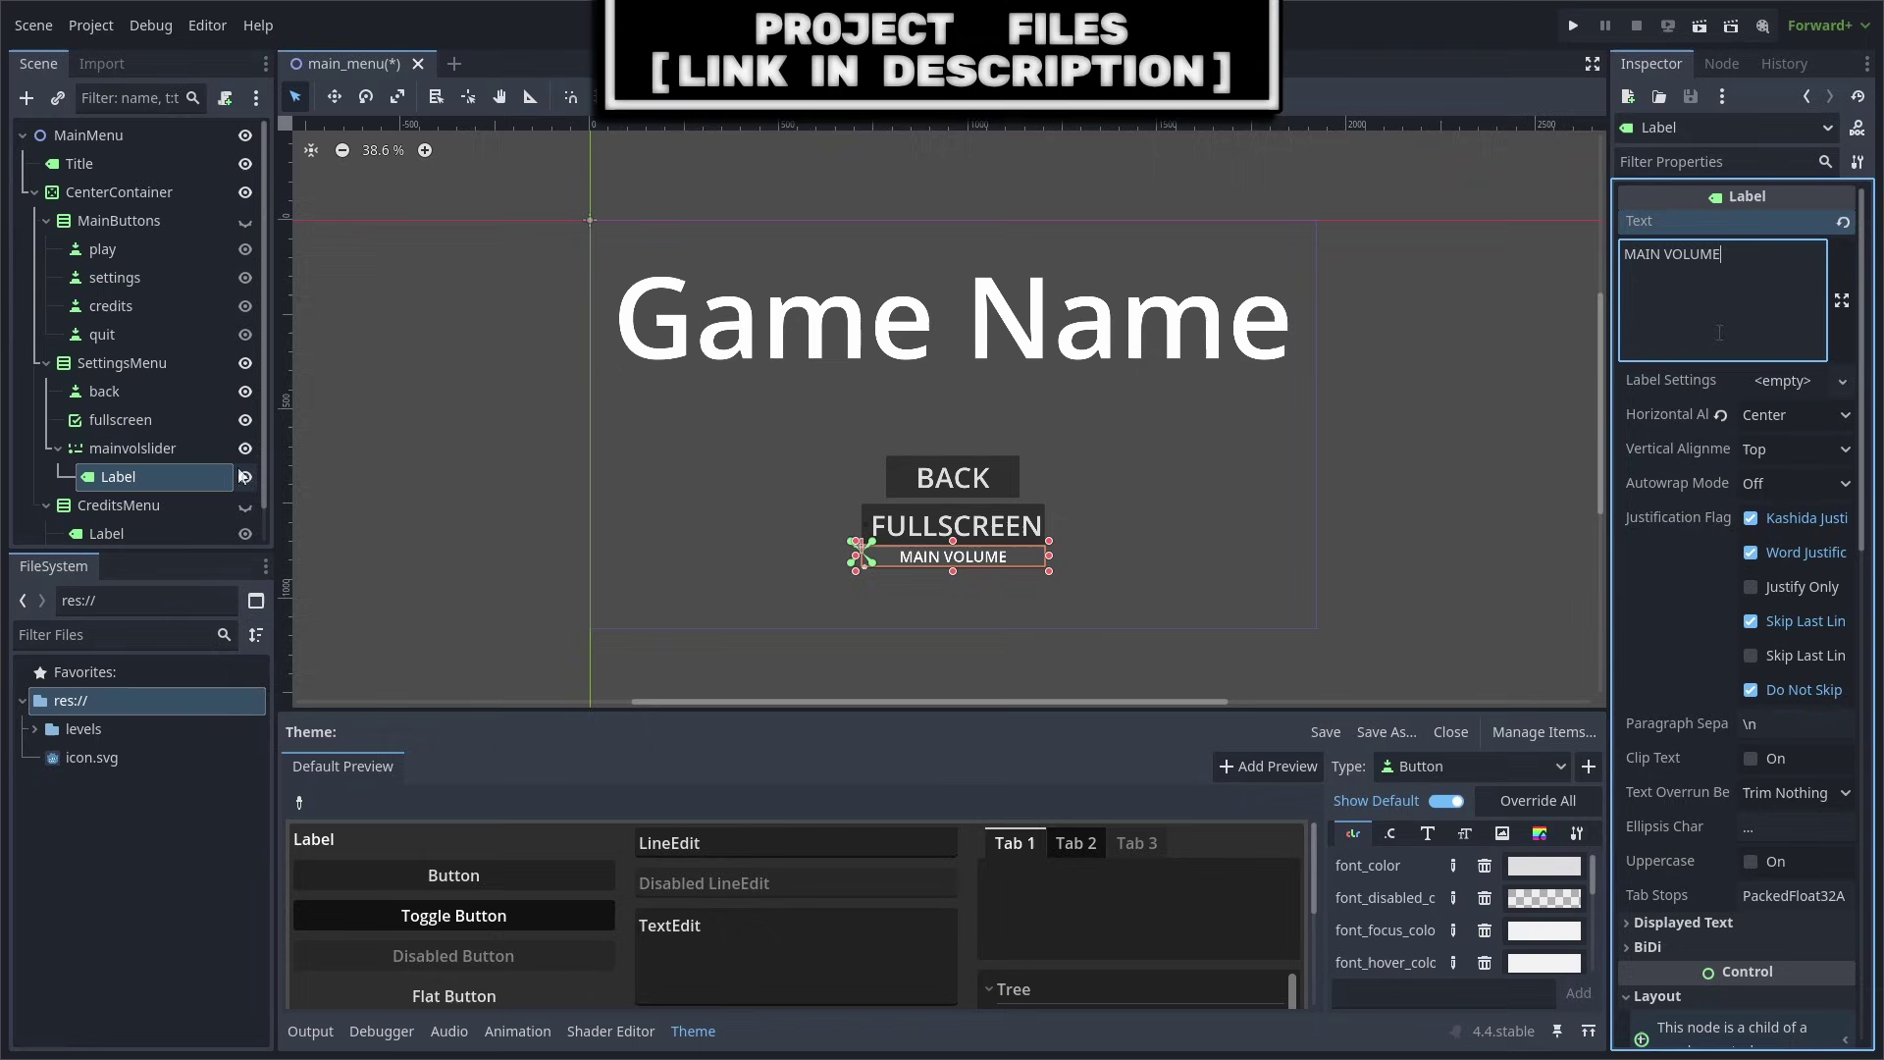
# Duplicate mainvolslider twice as musicvolslider and sfxvolslider, with their labels reading MUSIC VOLUME and SFX VOLUME
pyautogui.click(120, 448)
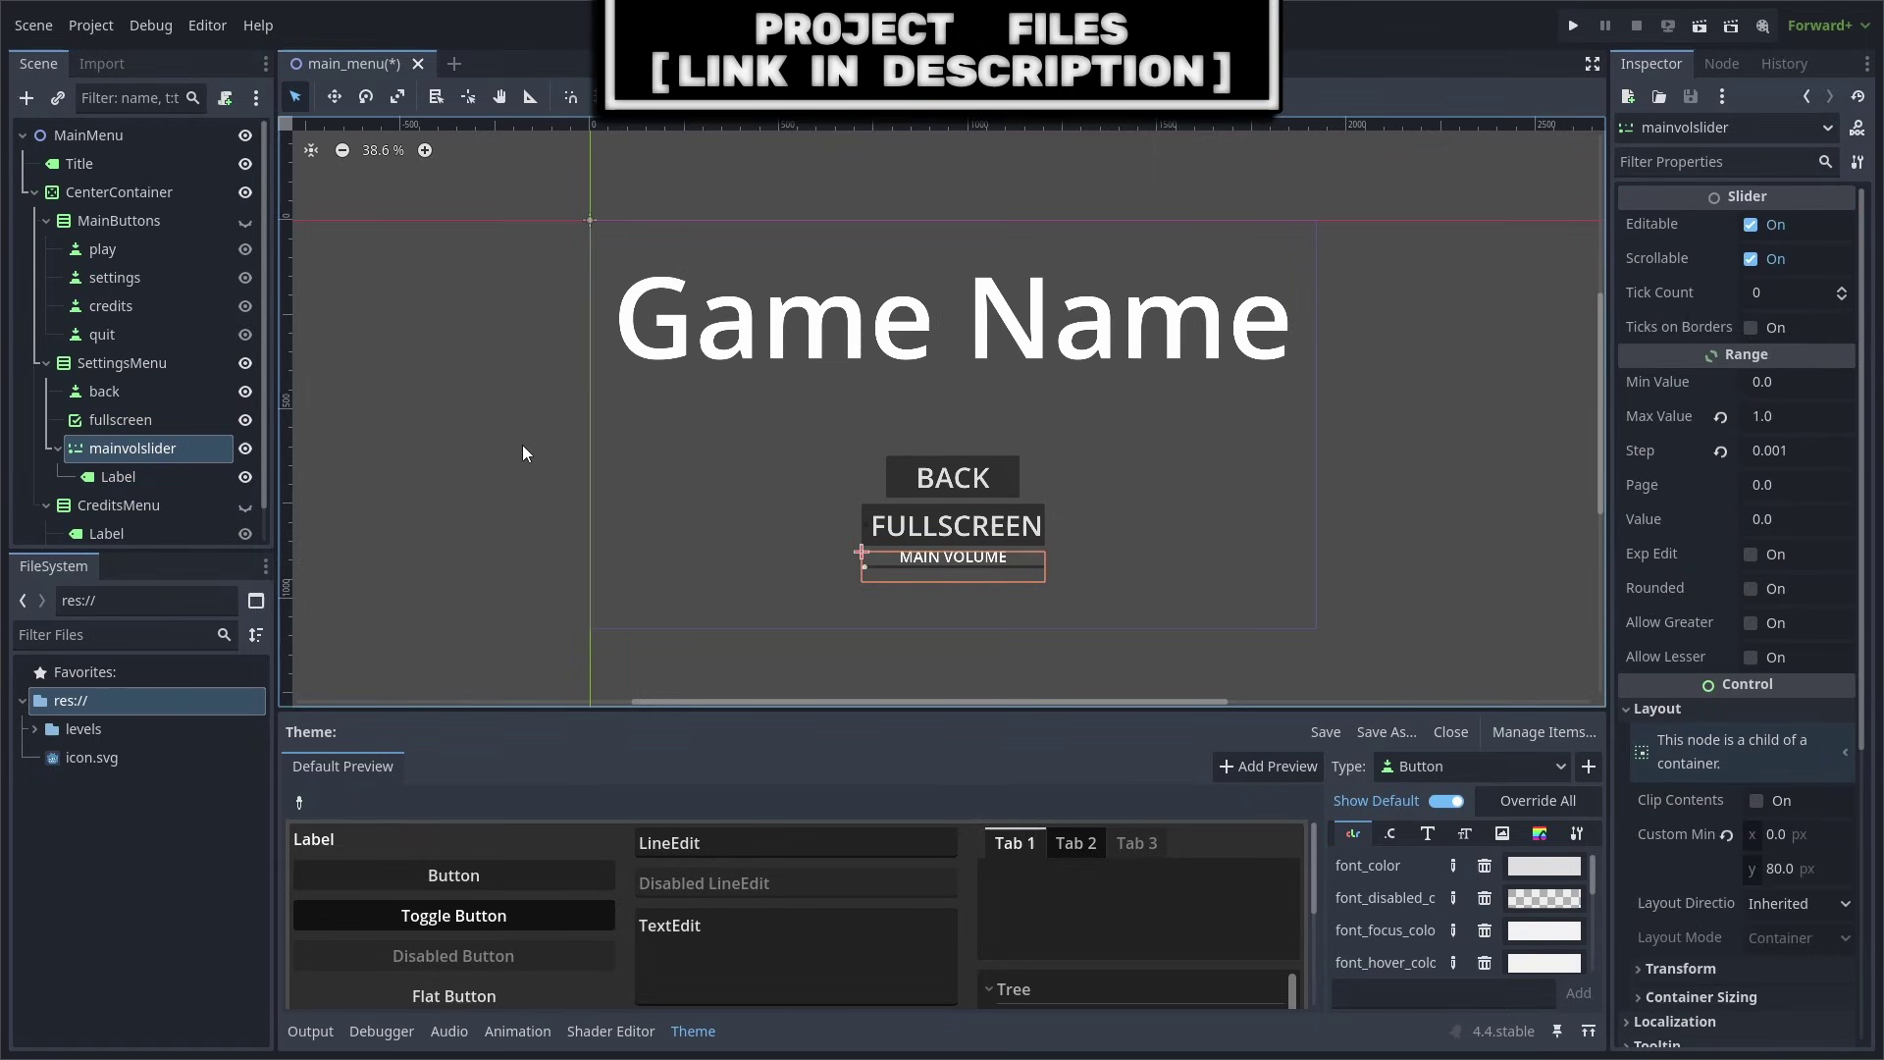
pyautogui.hotkey('ctrl', 'd')
pyautogui.hotkey('ctrl', 'd')
pyautogui.doubleClick(137, 468)
pyautogui.write('musicvolslider')
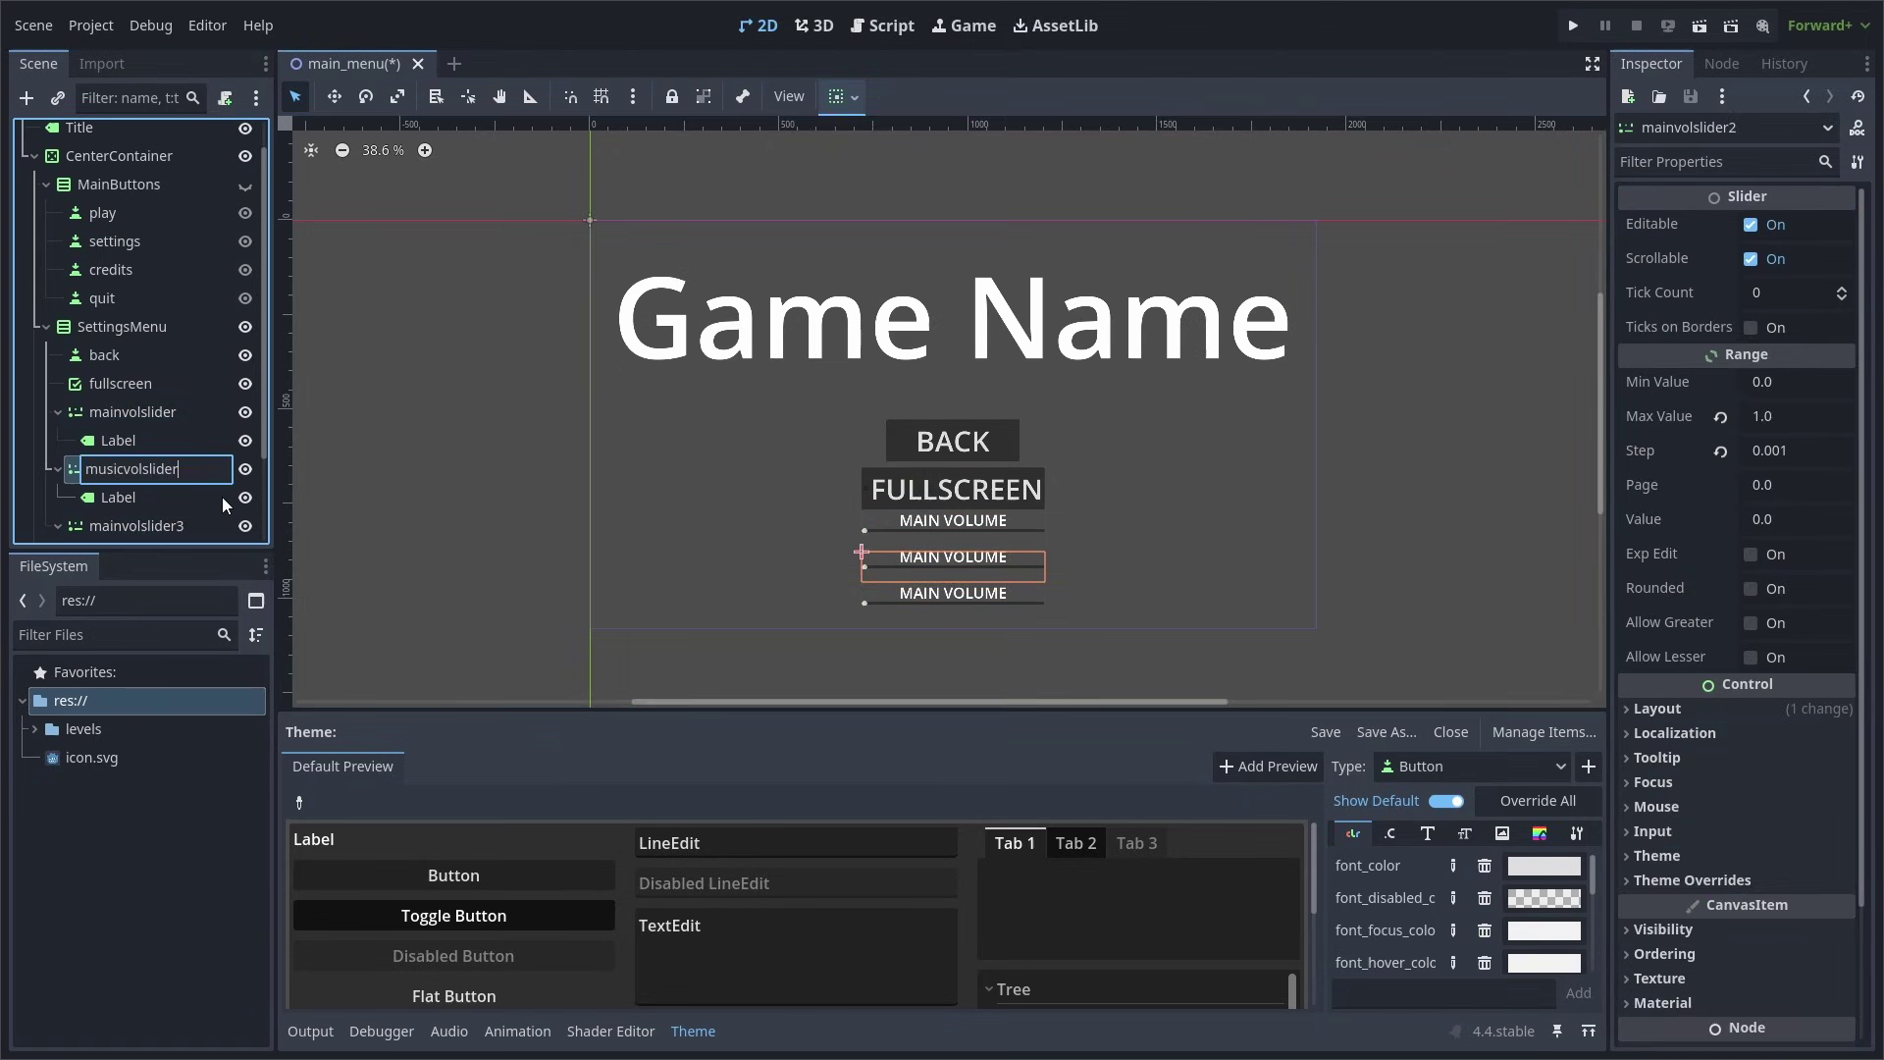
pyautogui.doubleClick(136, 526)
pyautogui.write('sfxvolslider')
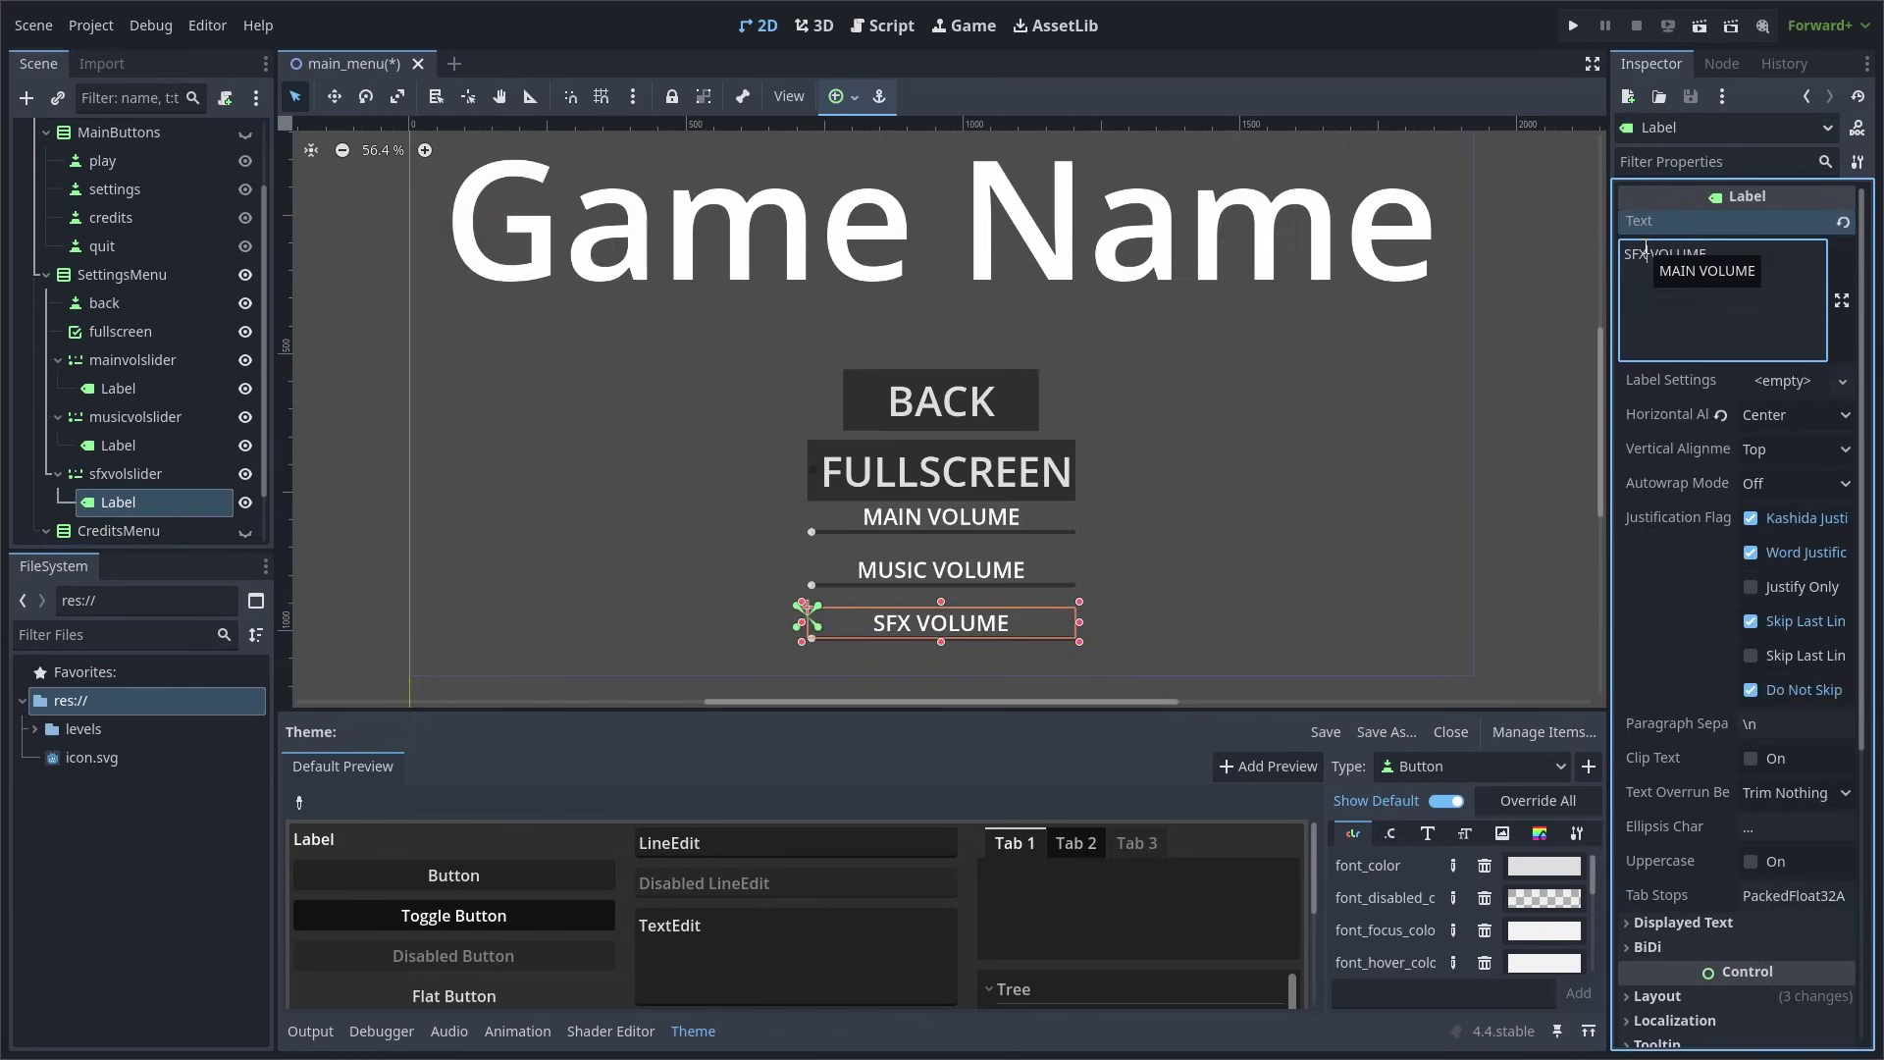
# Hide SettingsMenu and show MainButtons in the scene
pyautogui.scroll(2, 148, 294)
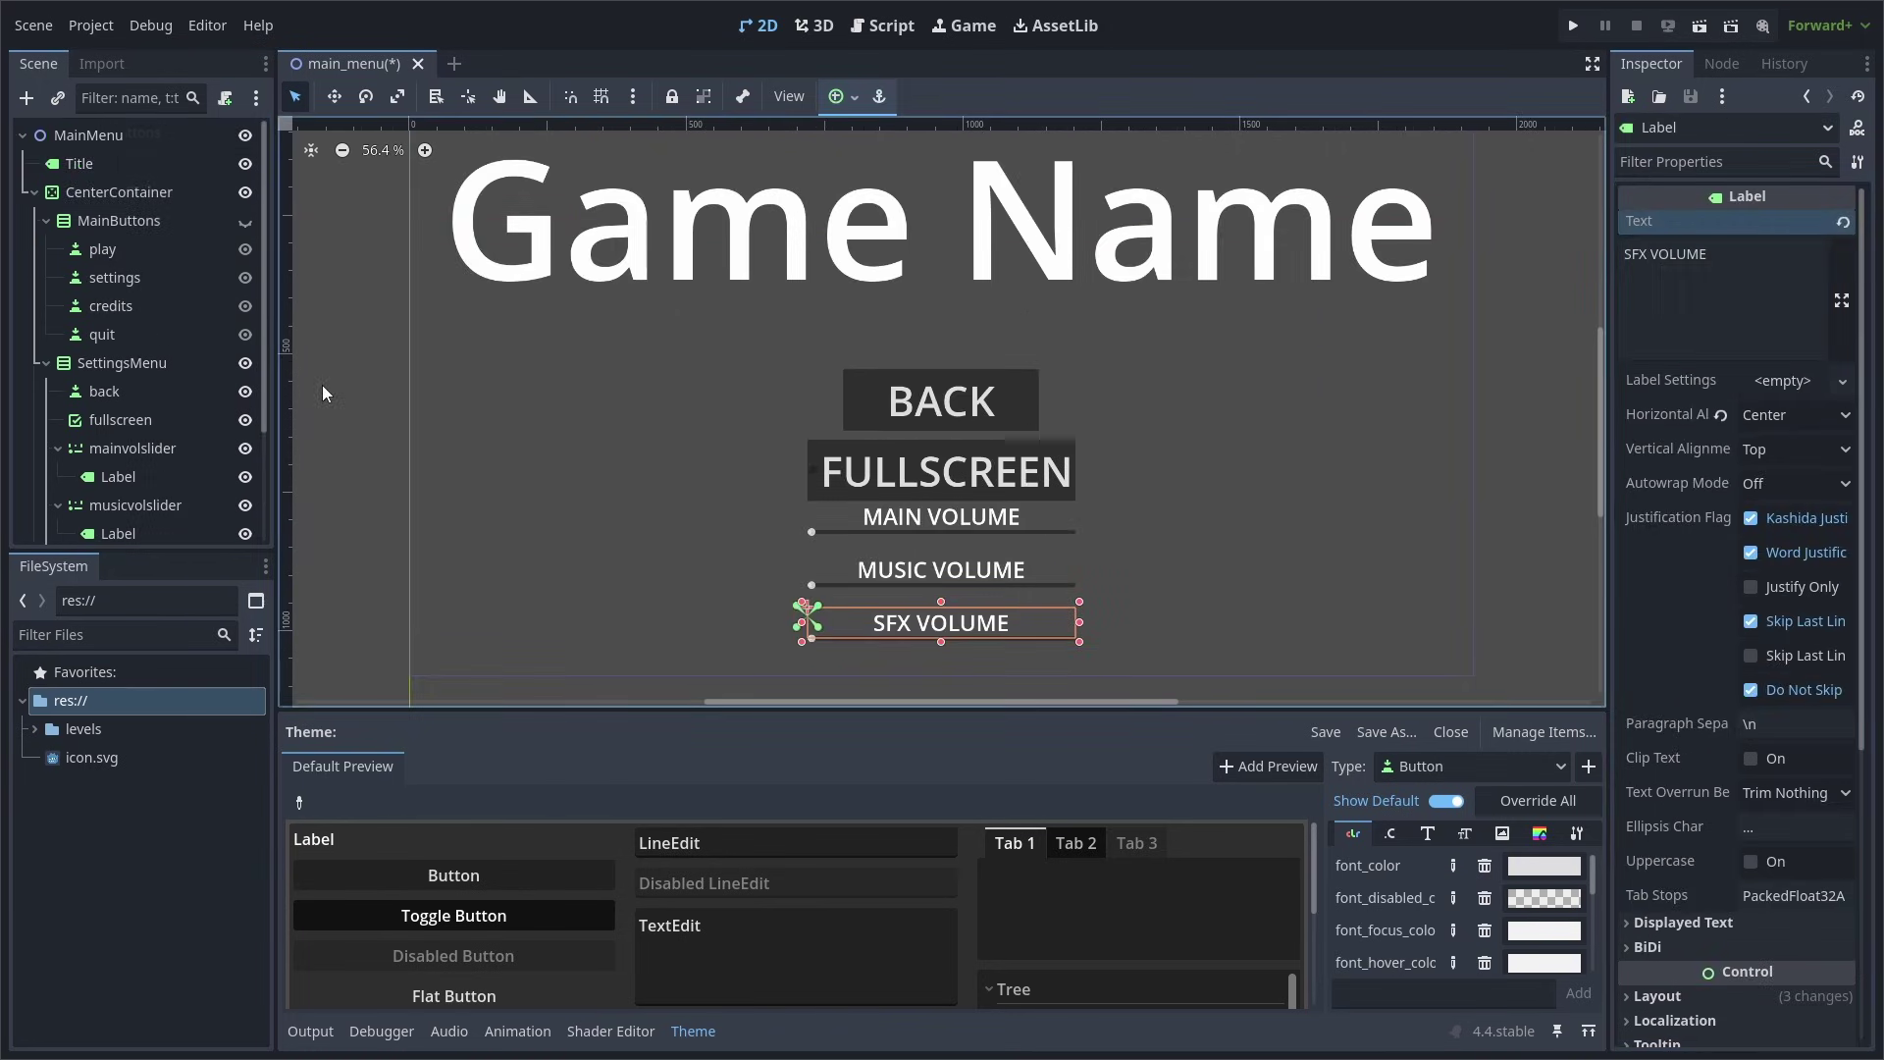
pyautogui.click(246, 363)
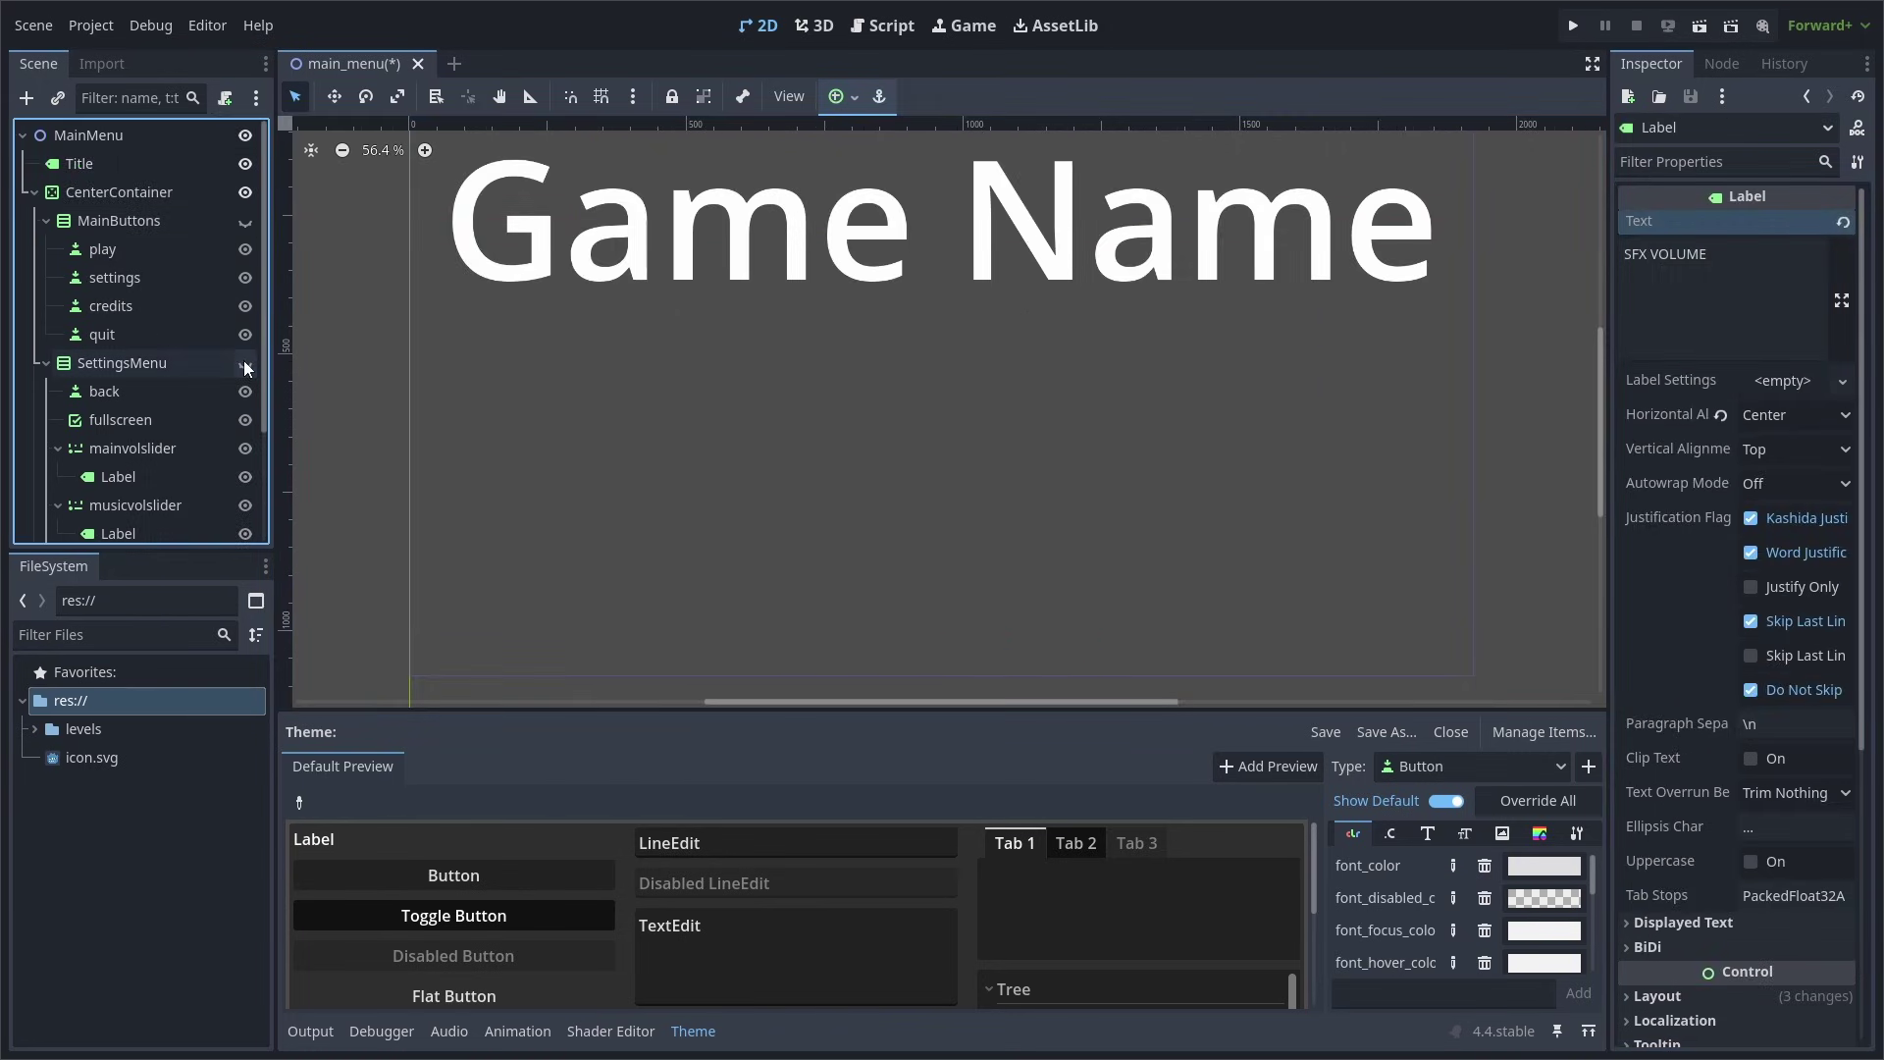
pyautogui.click(245, 221)
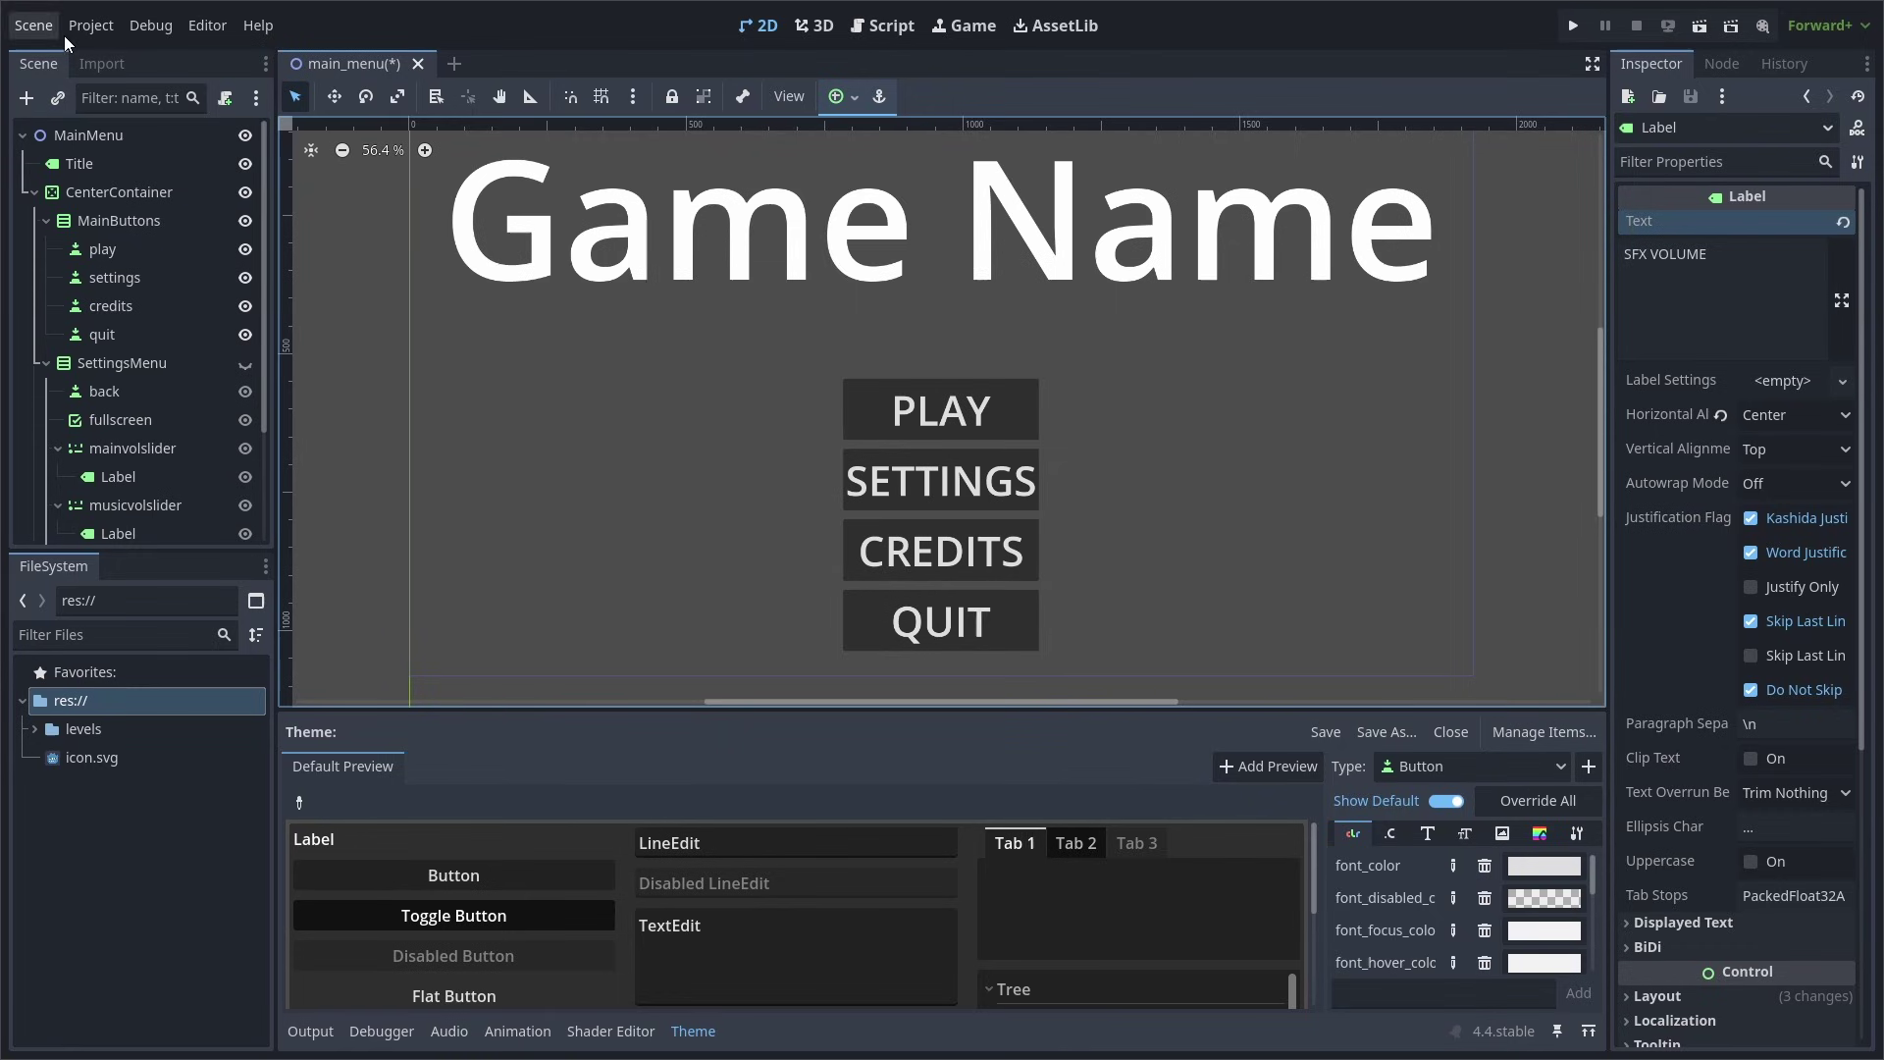
# Examine the default clear color in the project's rendering environment settings
pyautogui.click(90, 26)
pyautogui.click(100, 51)
pyautogui.scroll(-1, 487, 613)
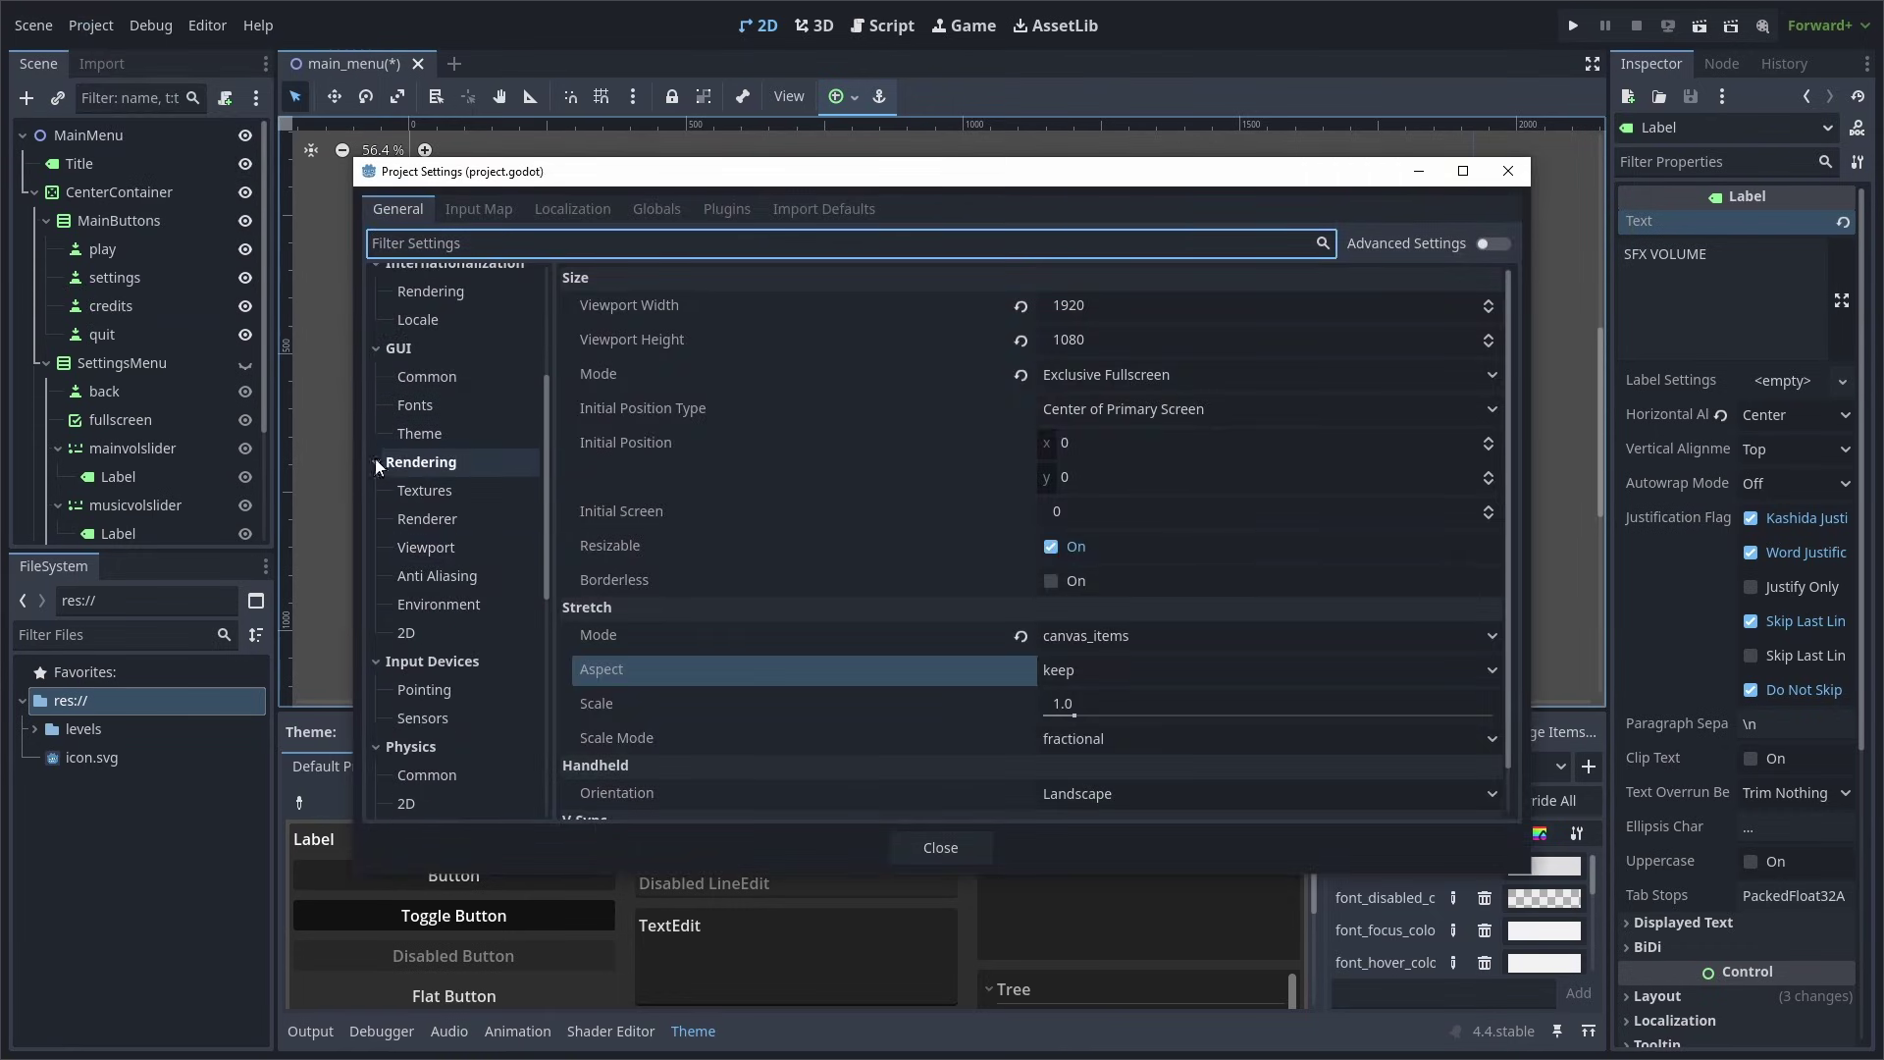
pyautogui.click(465, 606)
pyautogui.click(1126, 309)
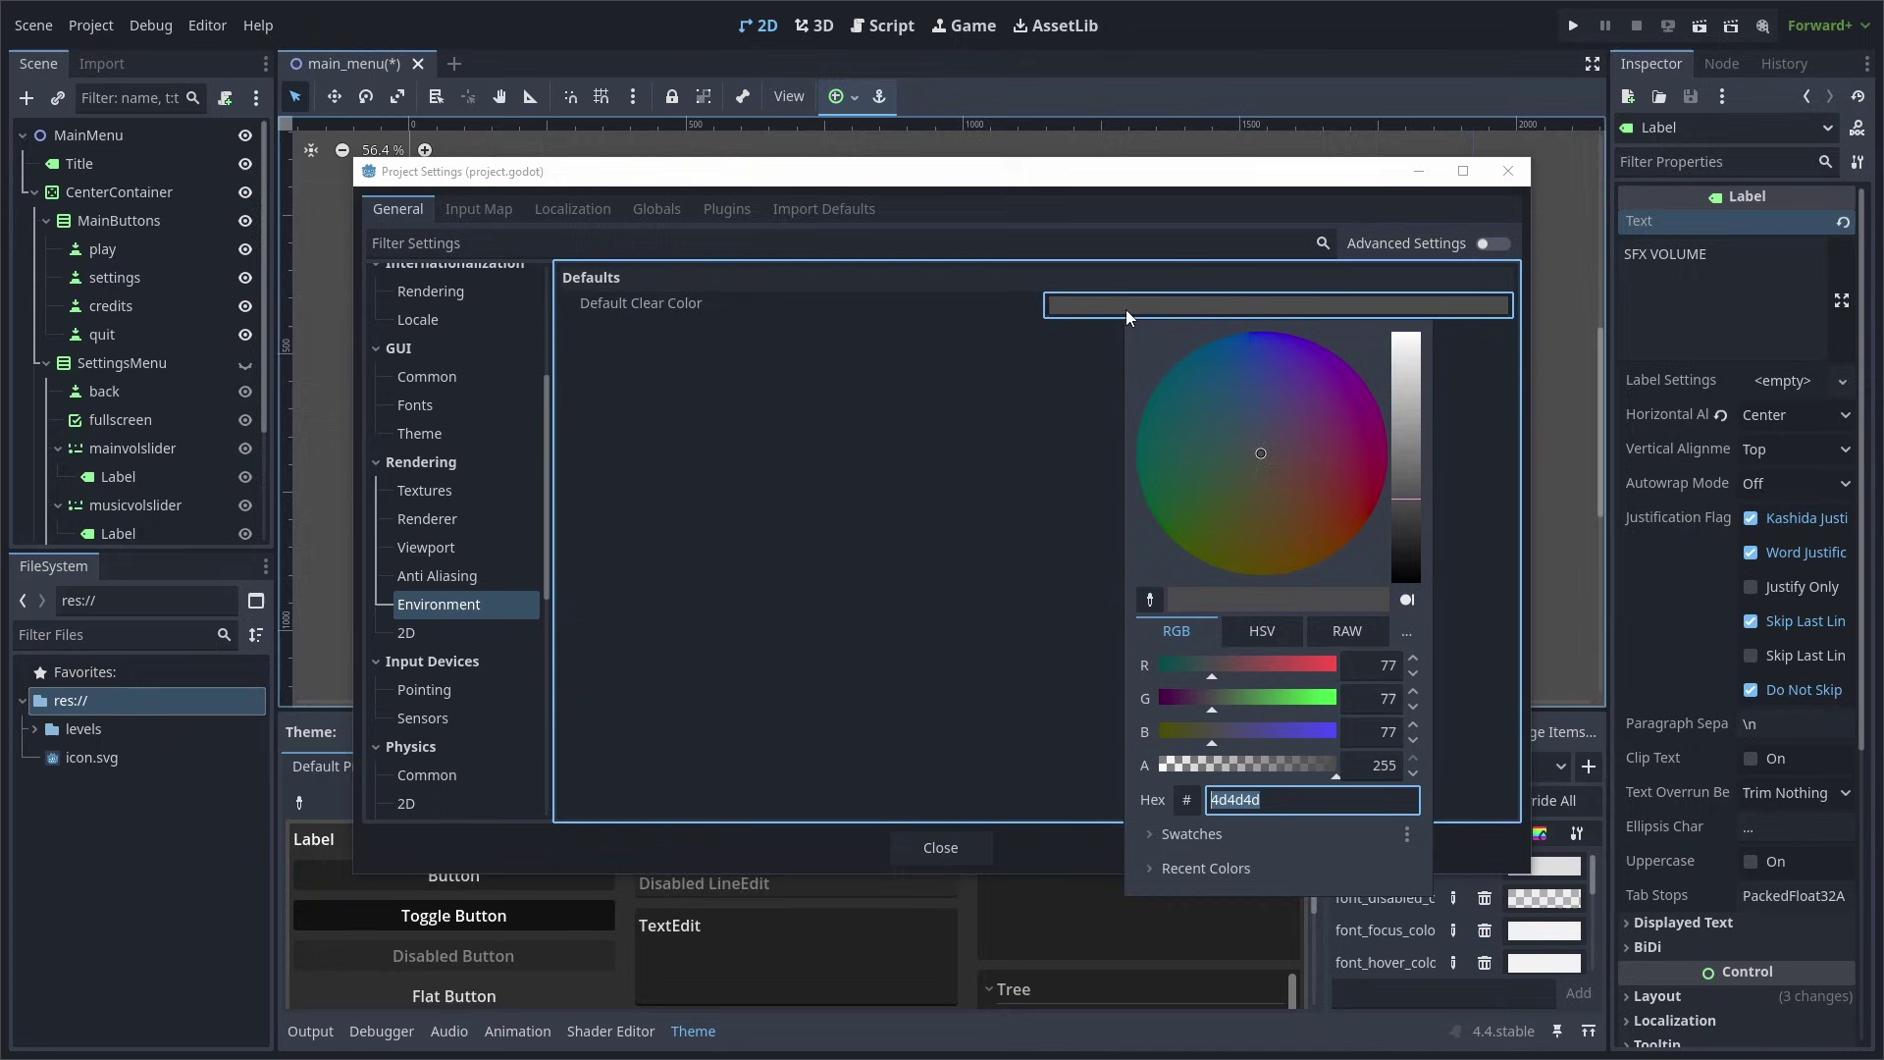
pyautogui.click(897, 486)
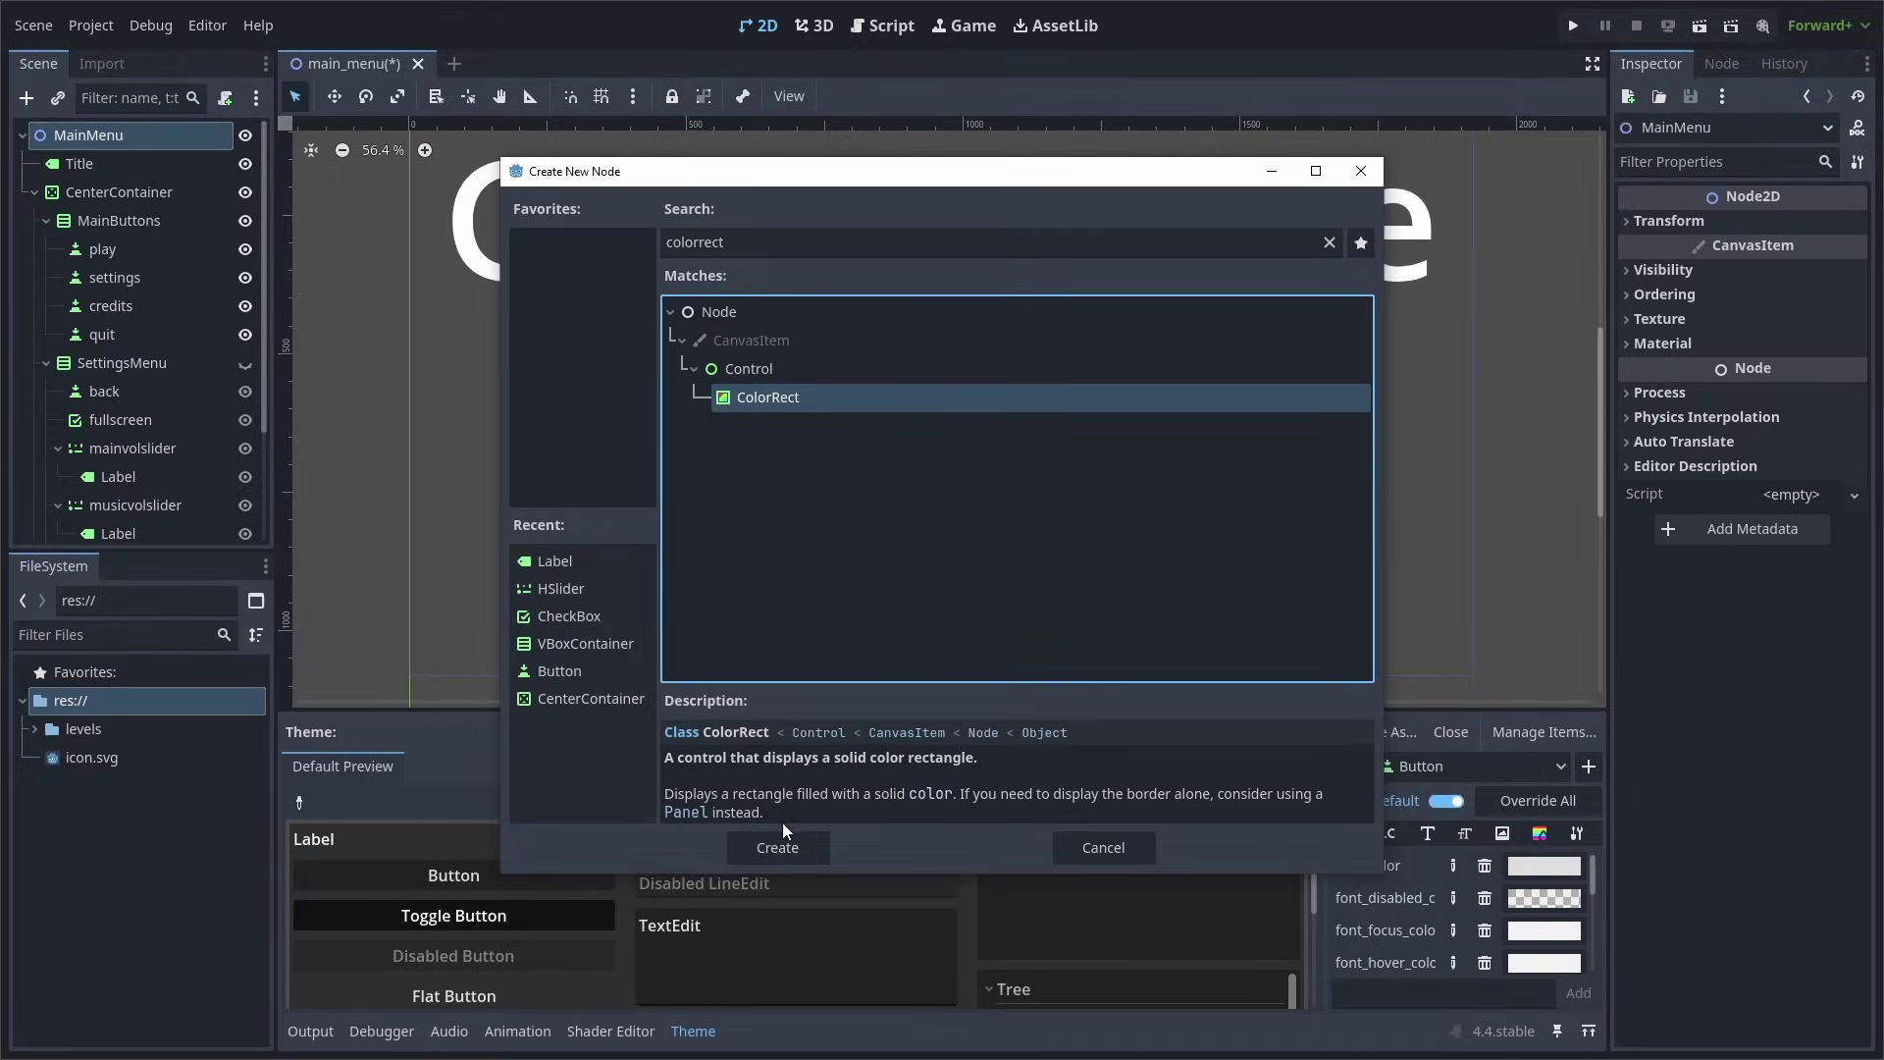
# Add a ColorRect under MainMenu that covers the whole viewport, with a Z index of -4096
pyautogui.click(782, 842)
pyautogui.scroll(-3, 789, 541)
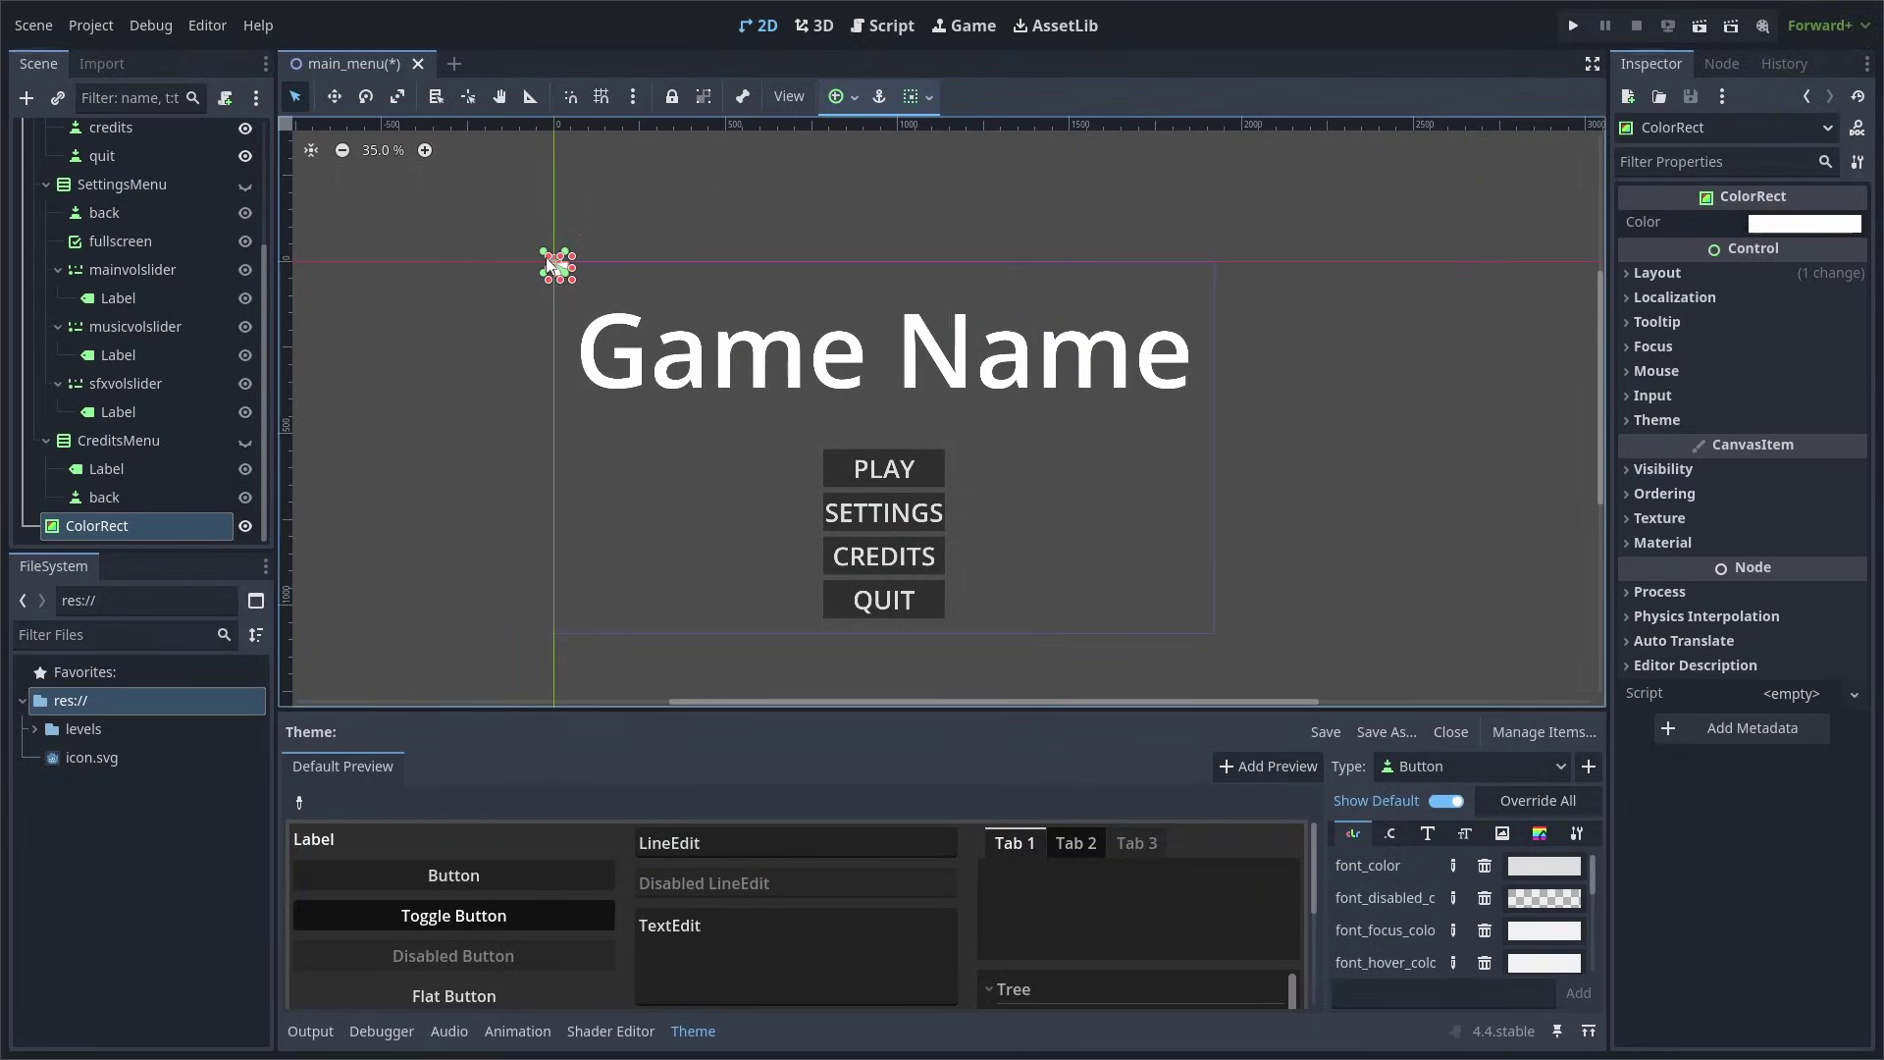
pyautogui.moveTo(572, 287); pyautogui.dragTo(1245, 664)
pyautogui.click(1667, 493)
pyautogui.moveTo(1785, 520); pyautogui.dragTo(1802, 528)
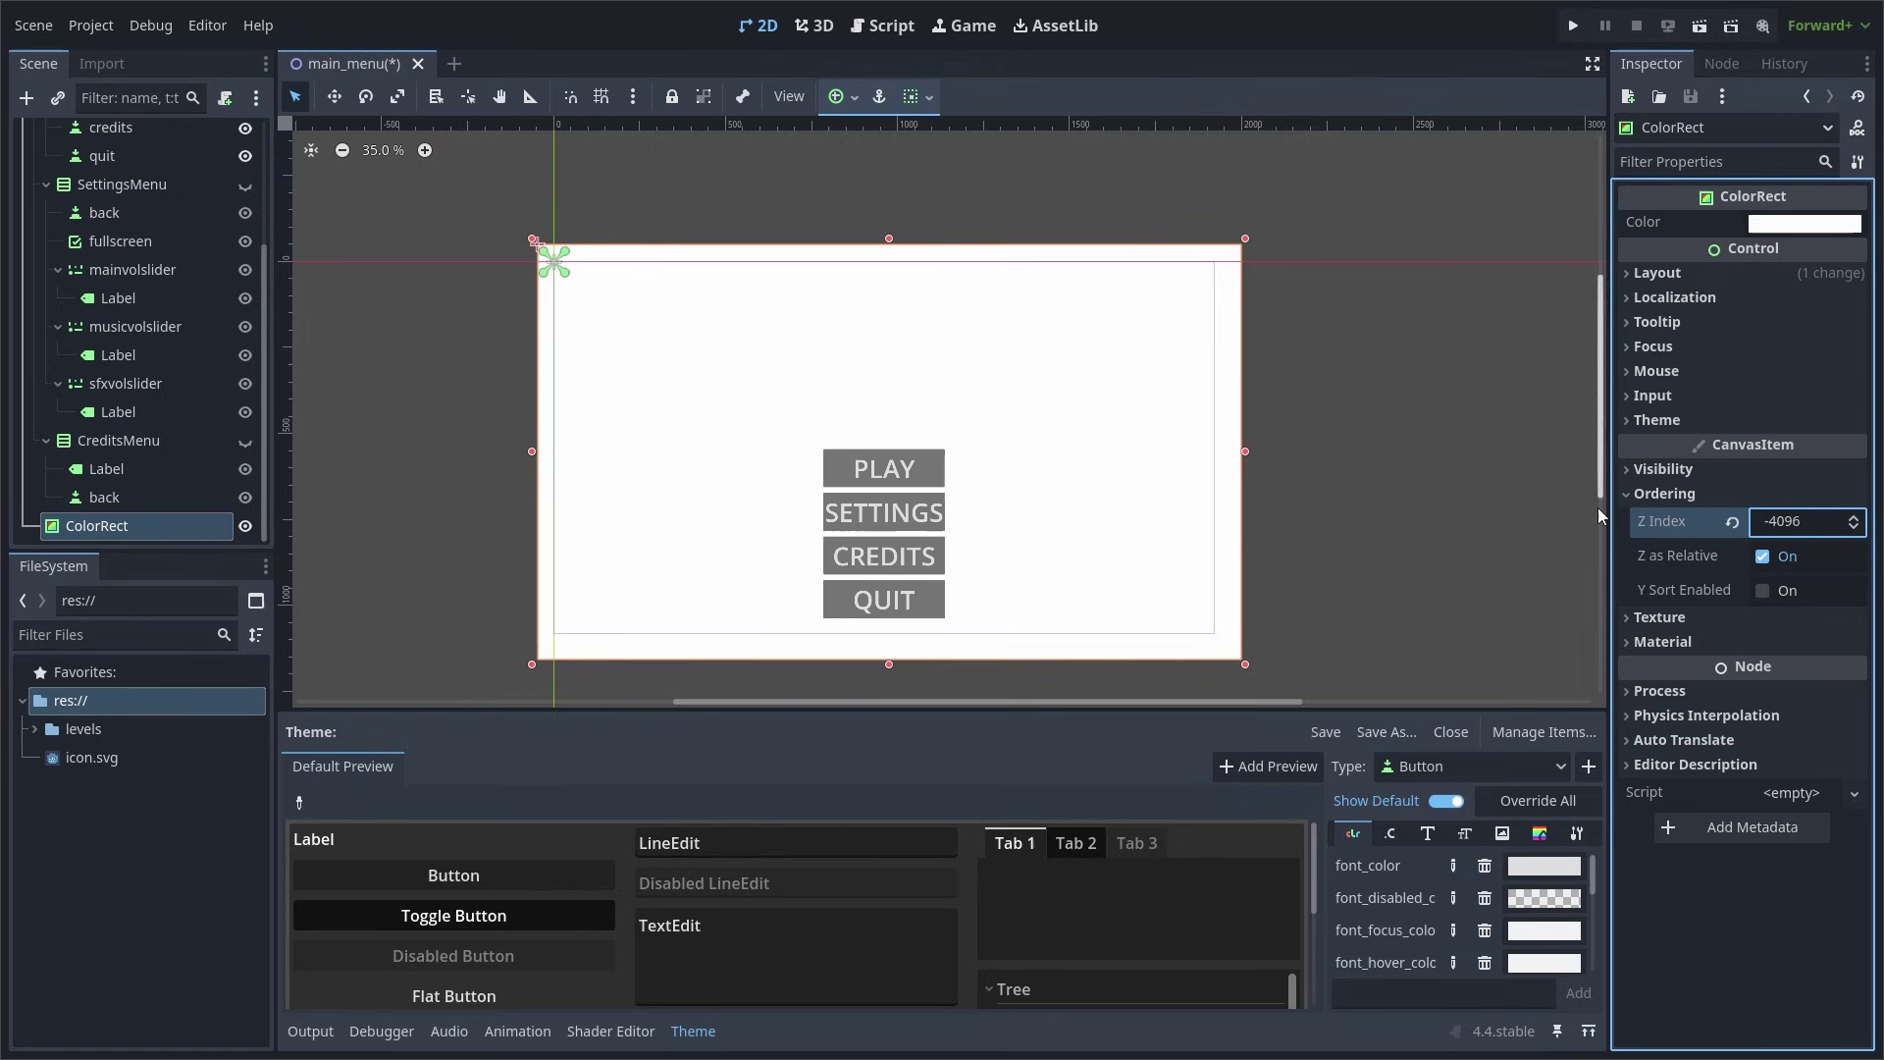
# Change the ColorRect's mouse filter and make its color orange
pyautogui.click(1658, 371)
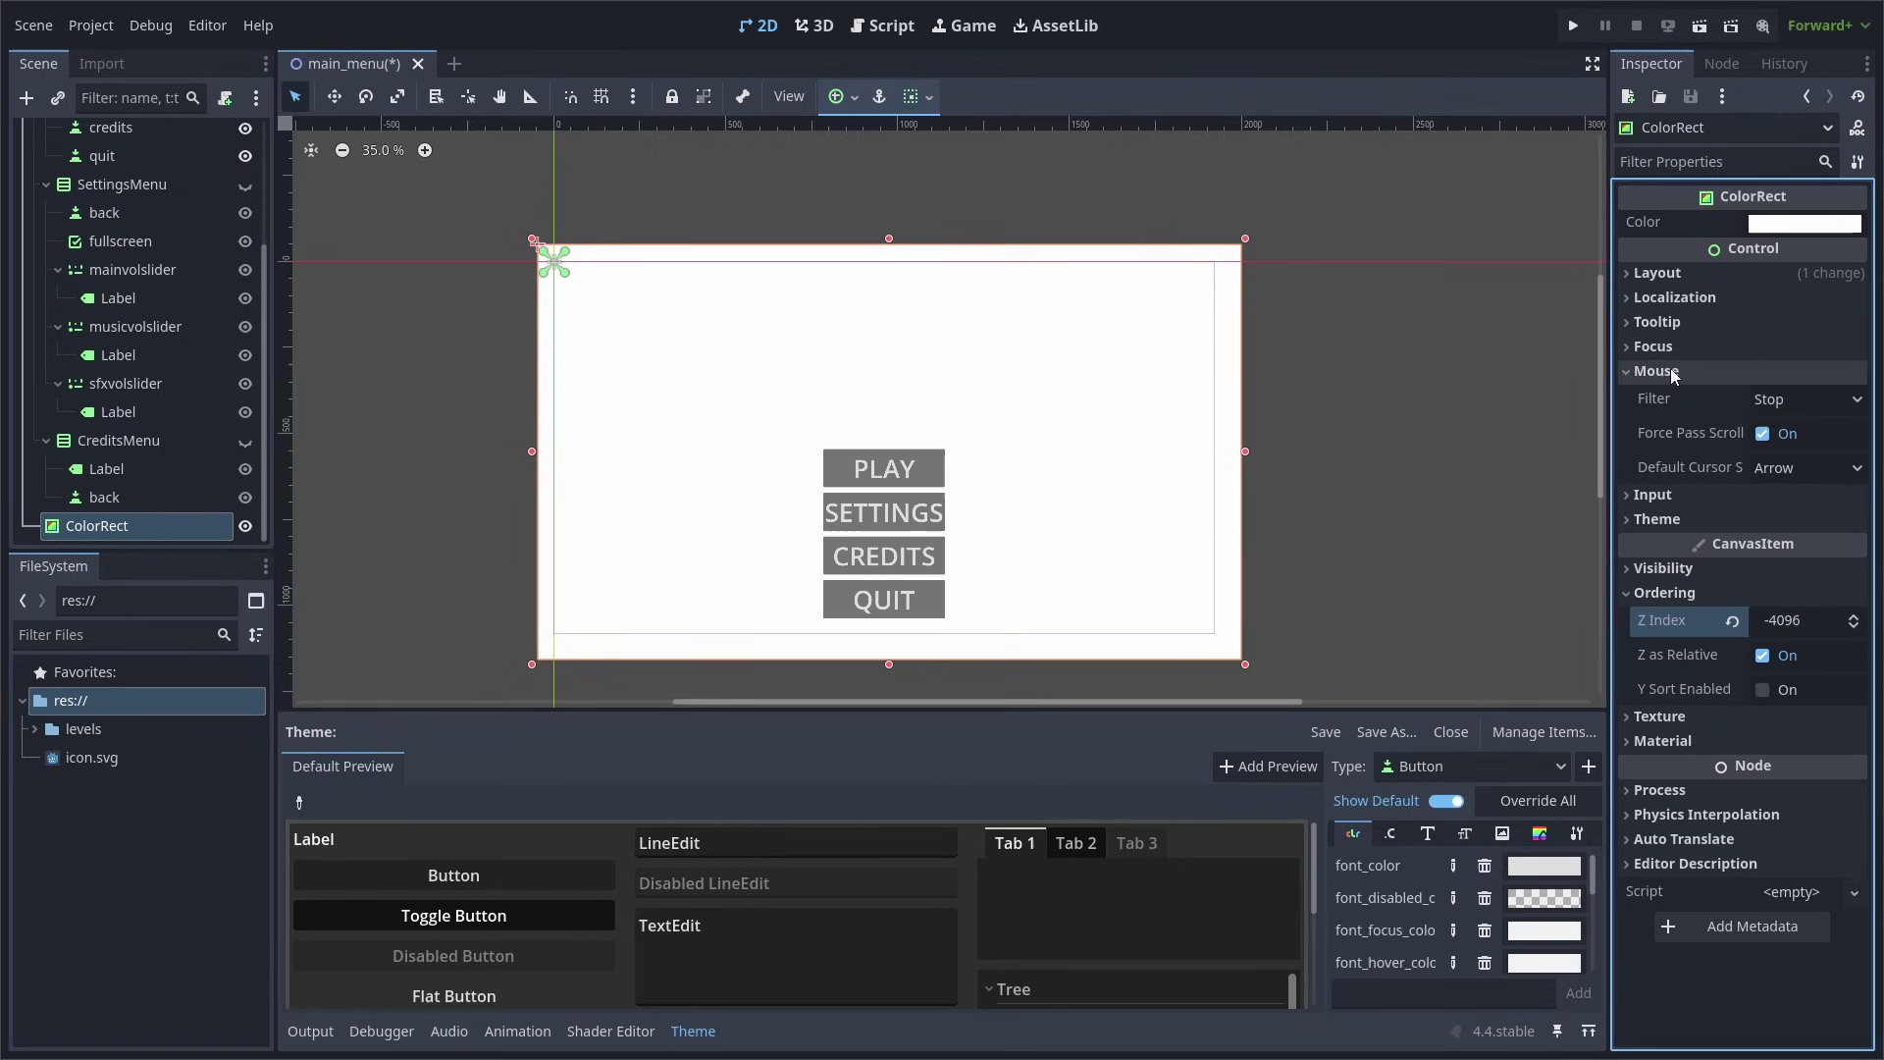
pyautogui.click(1782, 398)
pyautogui.click(1757, 485)
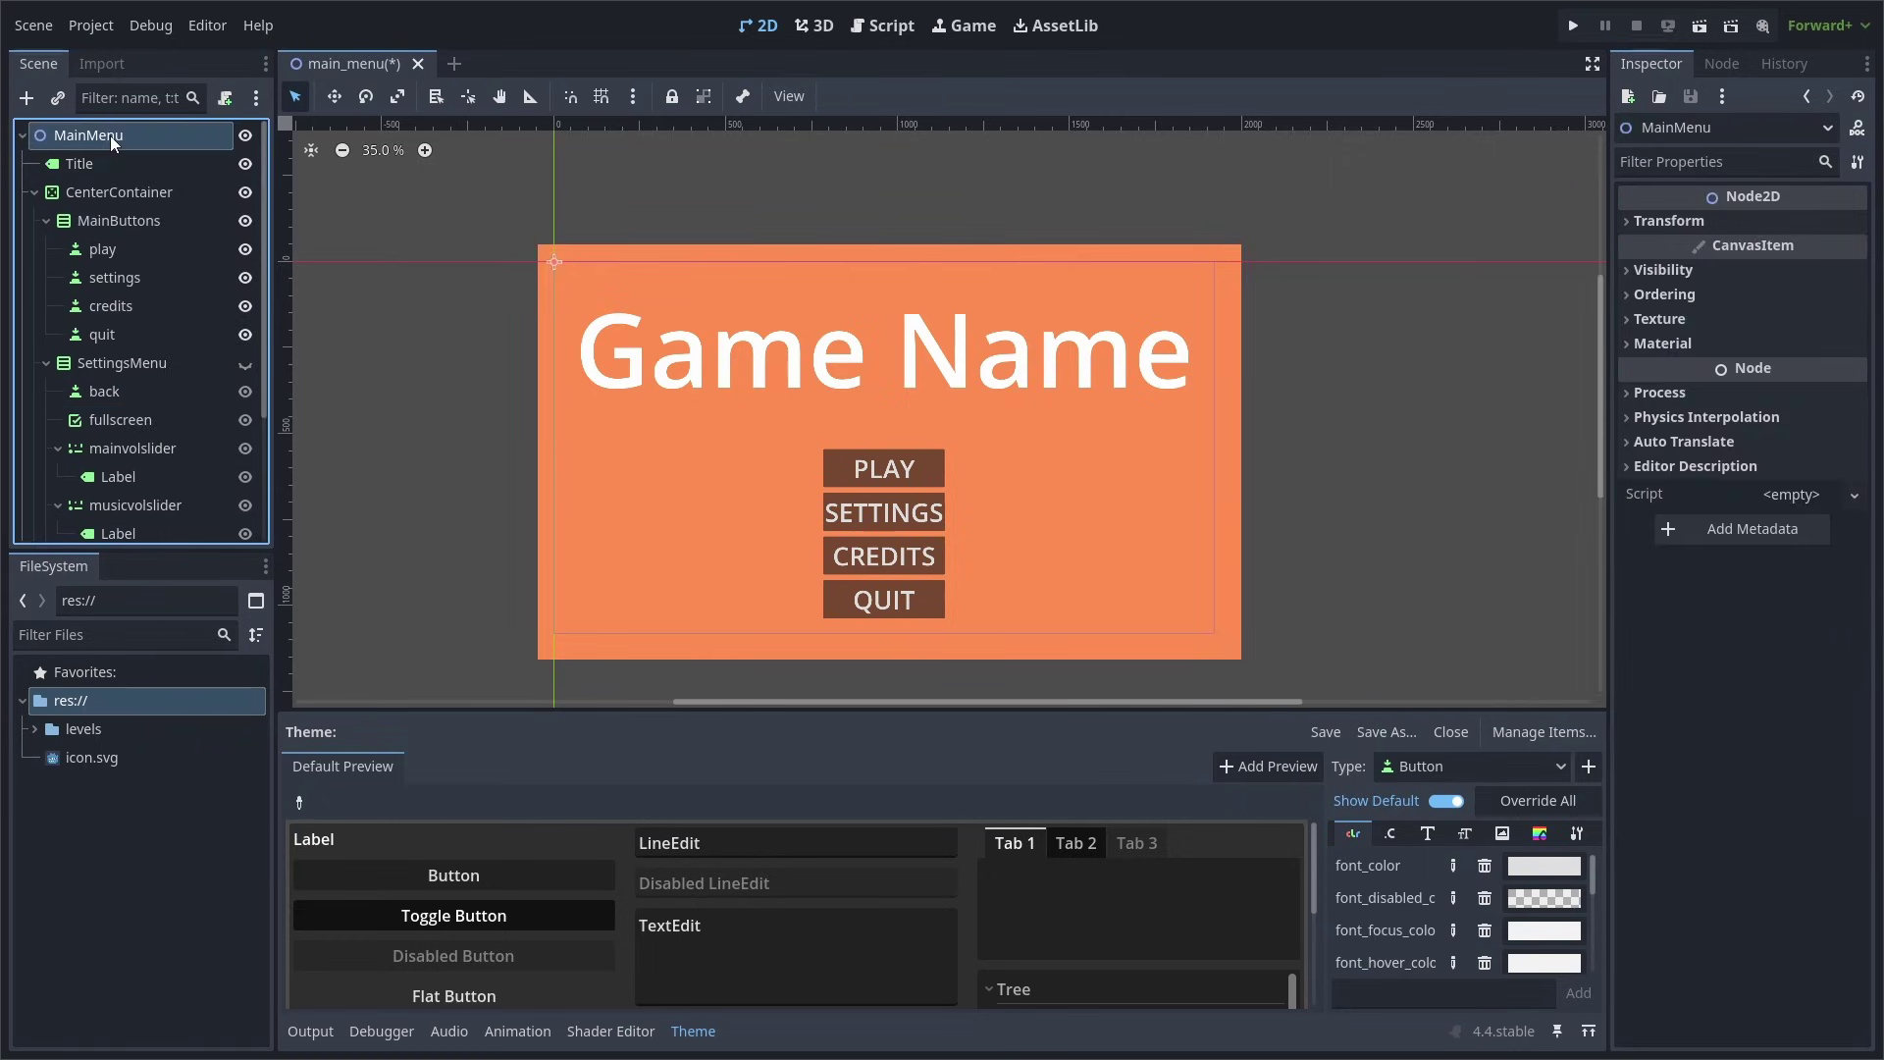
# Attach a new GDScript at res://levels/main_menu.gd to MainMenu and connect the play button's pressed signal to it
pyautogui.click(224, 97)
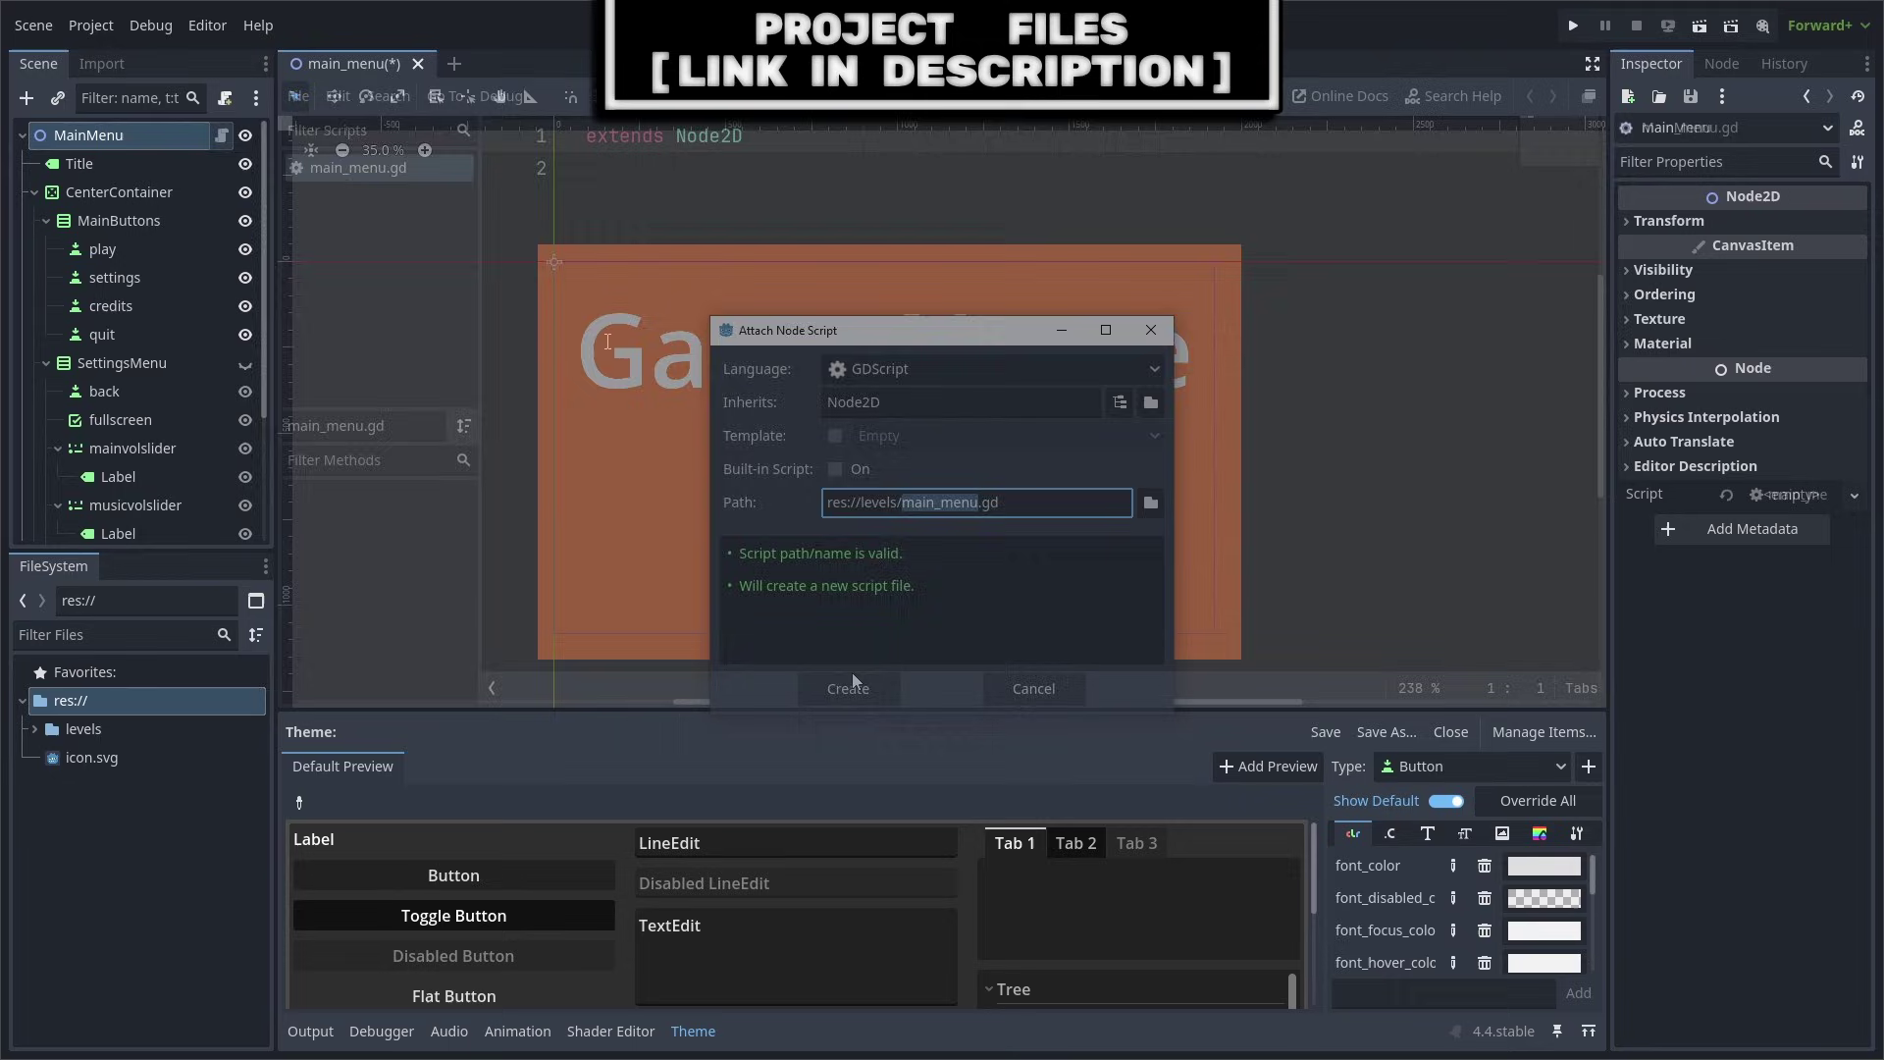
pyautogui.click(849, 685)
pyautogui.click(108, 249)
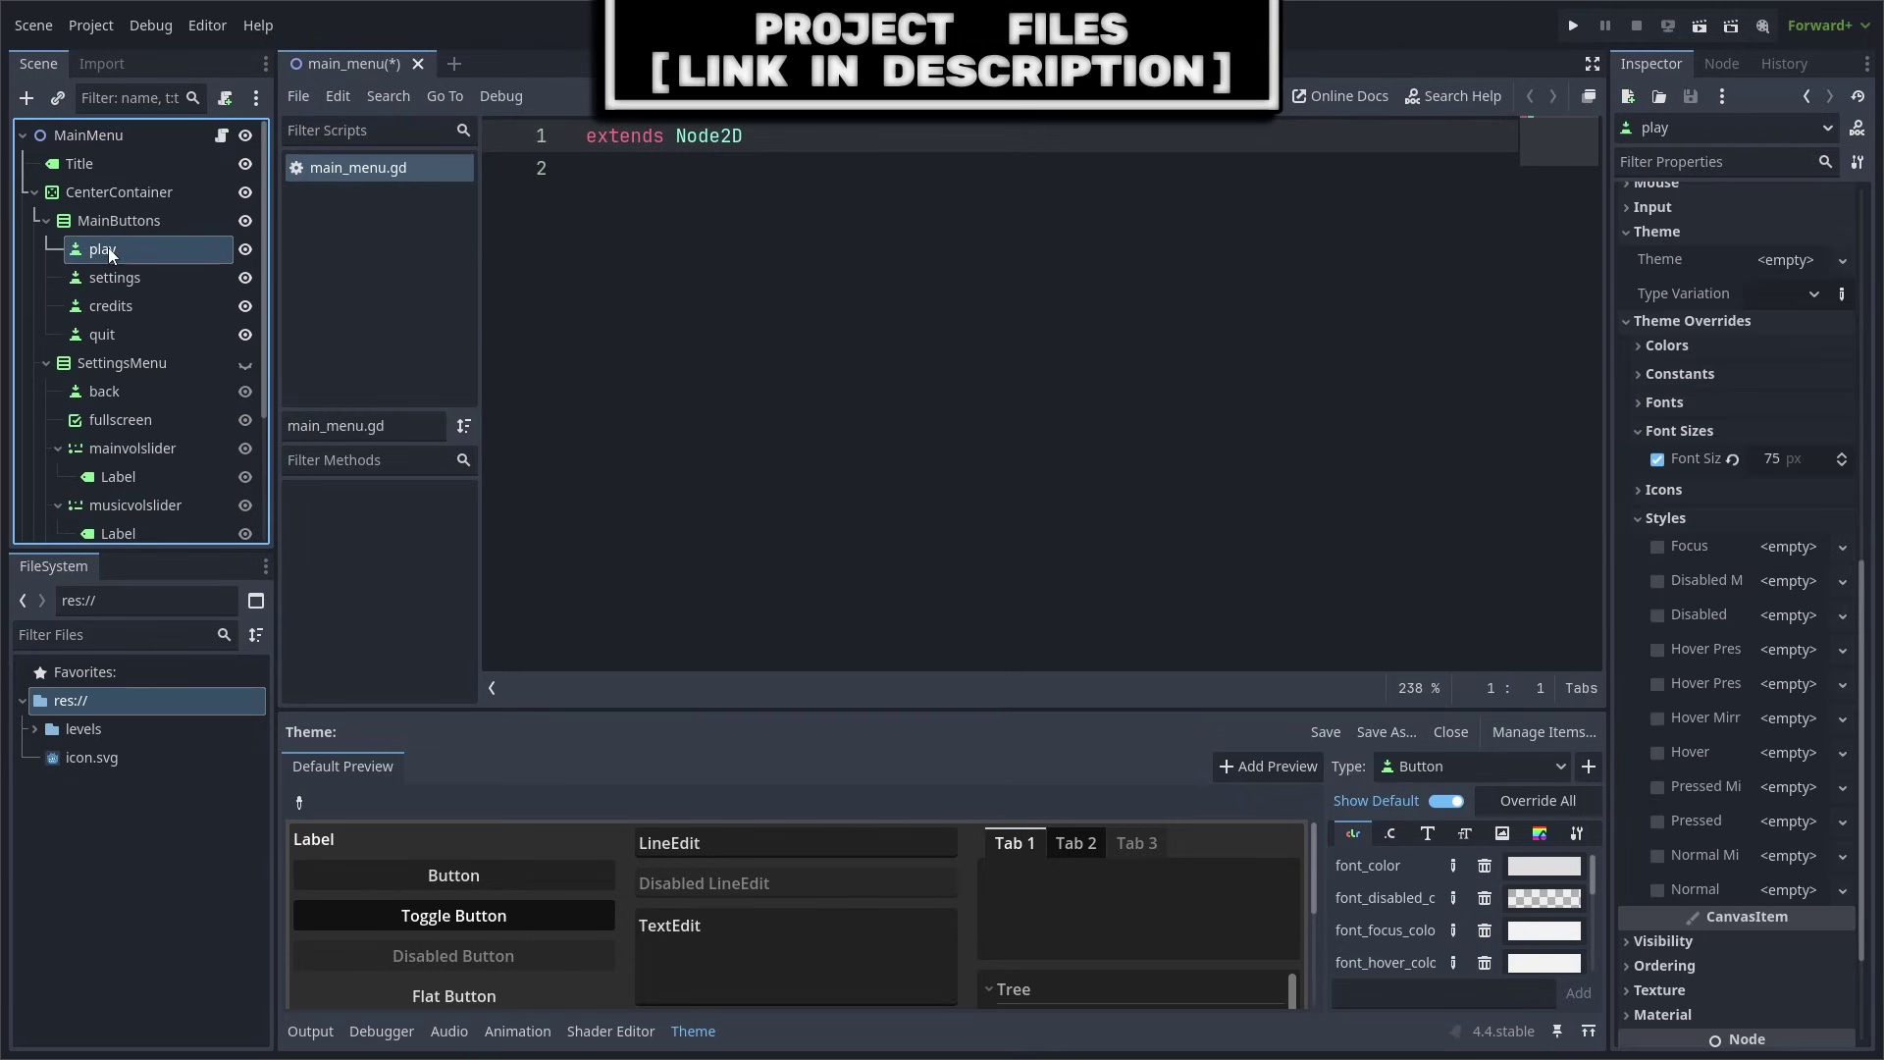
pyautogui.click(1715, 61)
pyautogui.click(1719, 257)
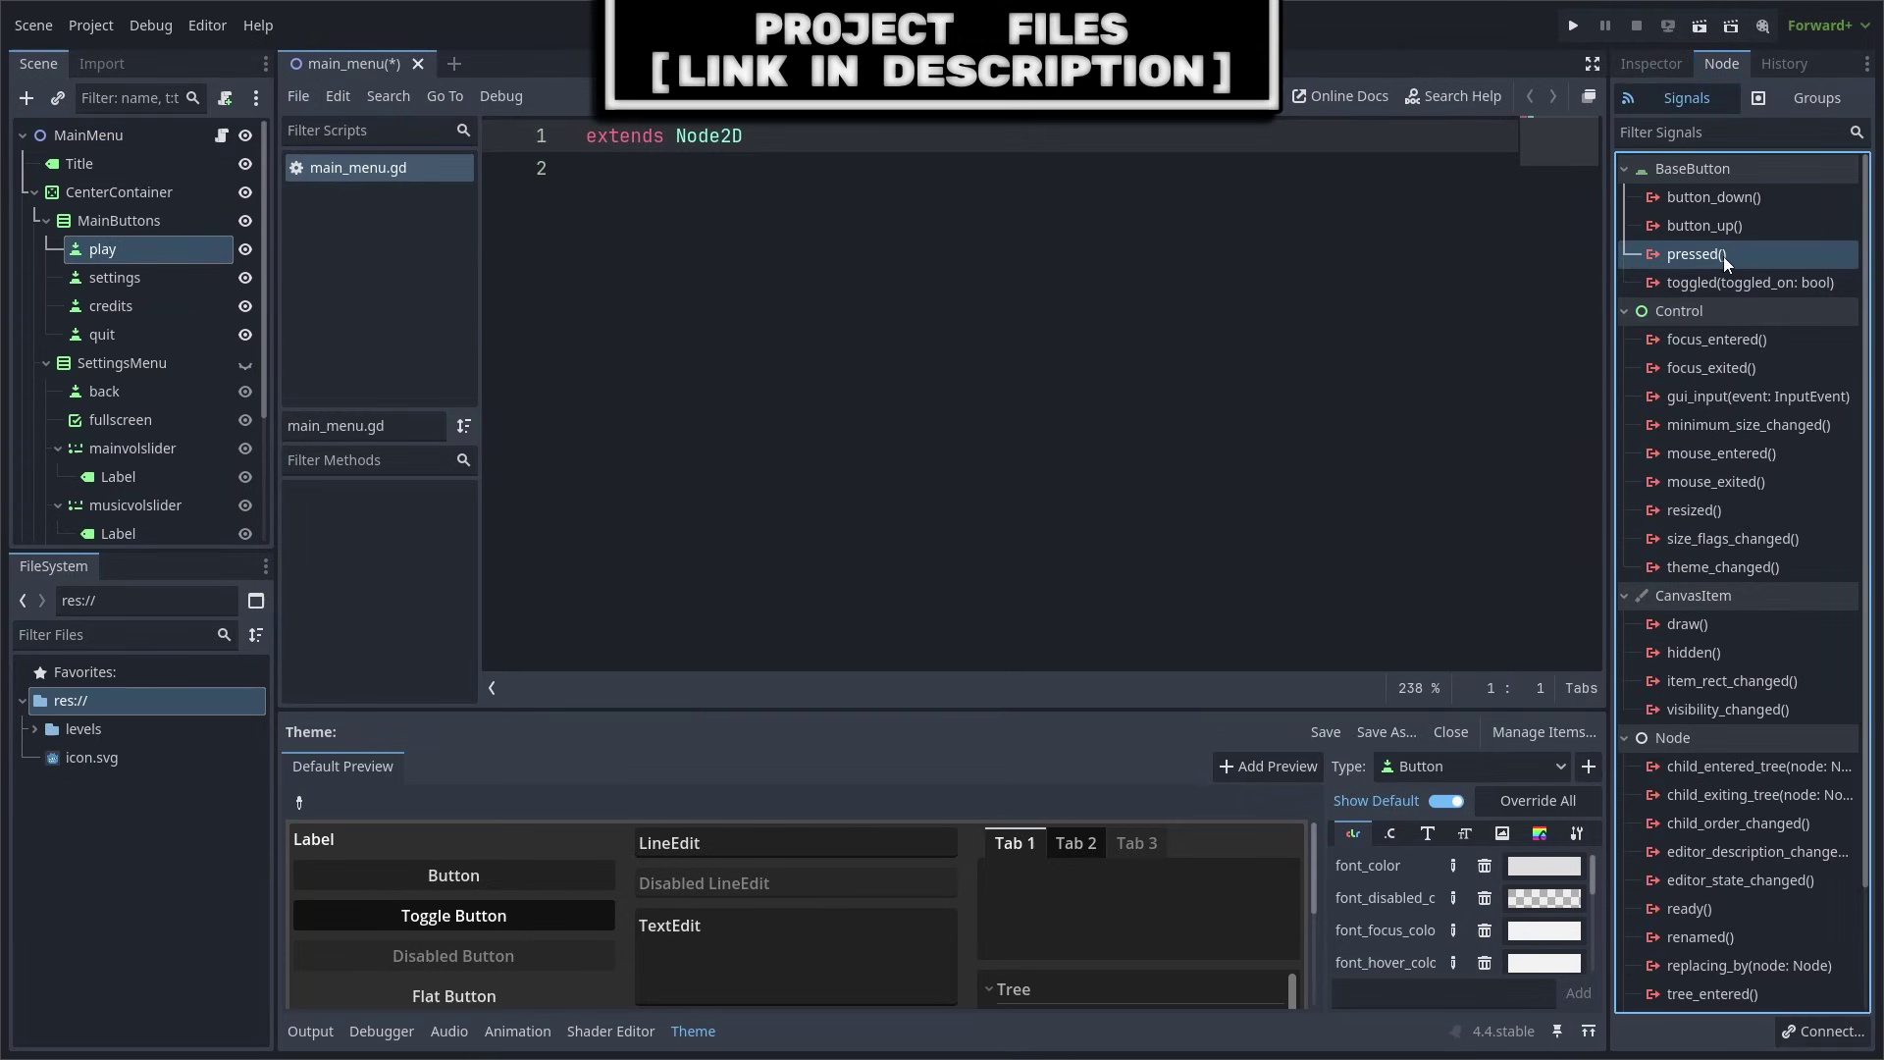
pyautogui.doubleClick(1722, 257)
pyautogui.click(861, 748)
# Connect the pressed signals of the settings, credits and quit buttons to the MainMenu script
pyautogui.click(257, 278)
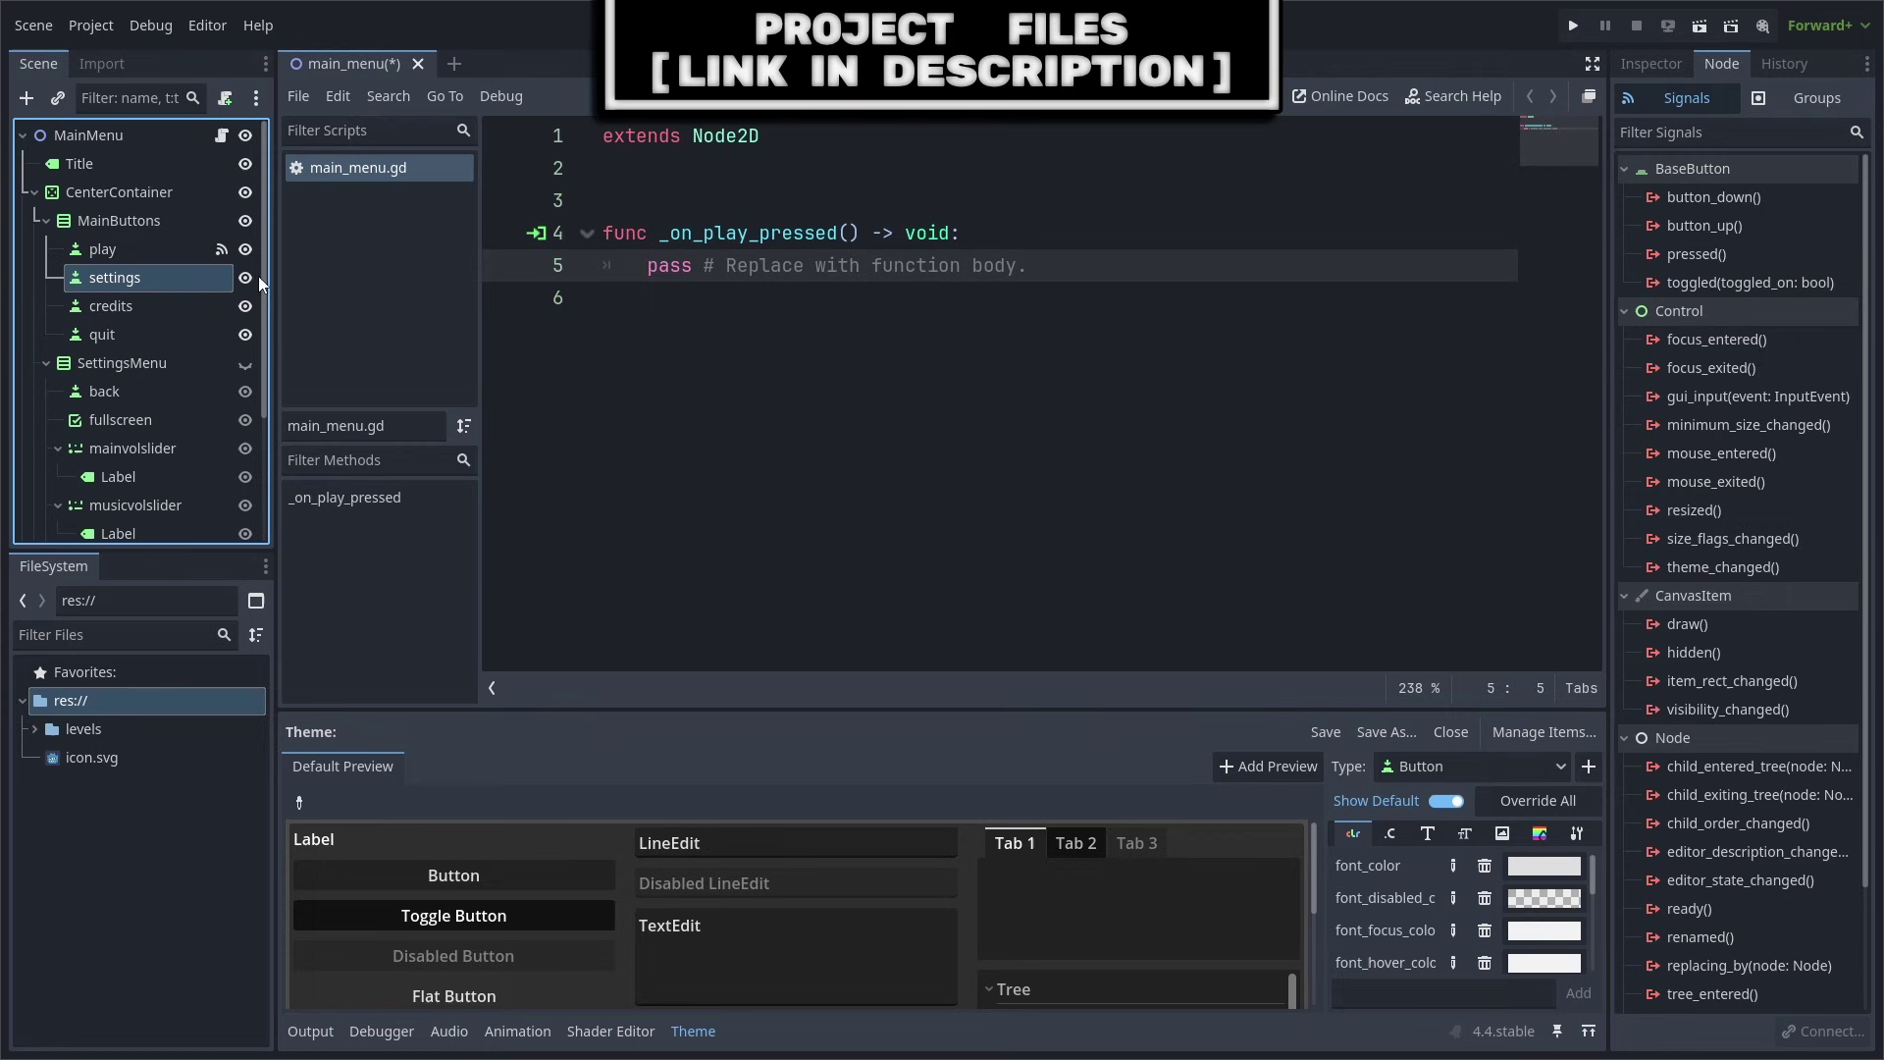
pyautogui.doubleClick(1715, 253)
pyautogui.click(860, 749)
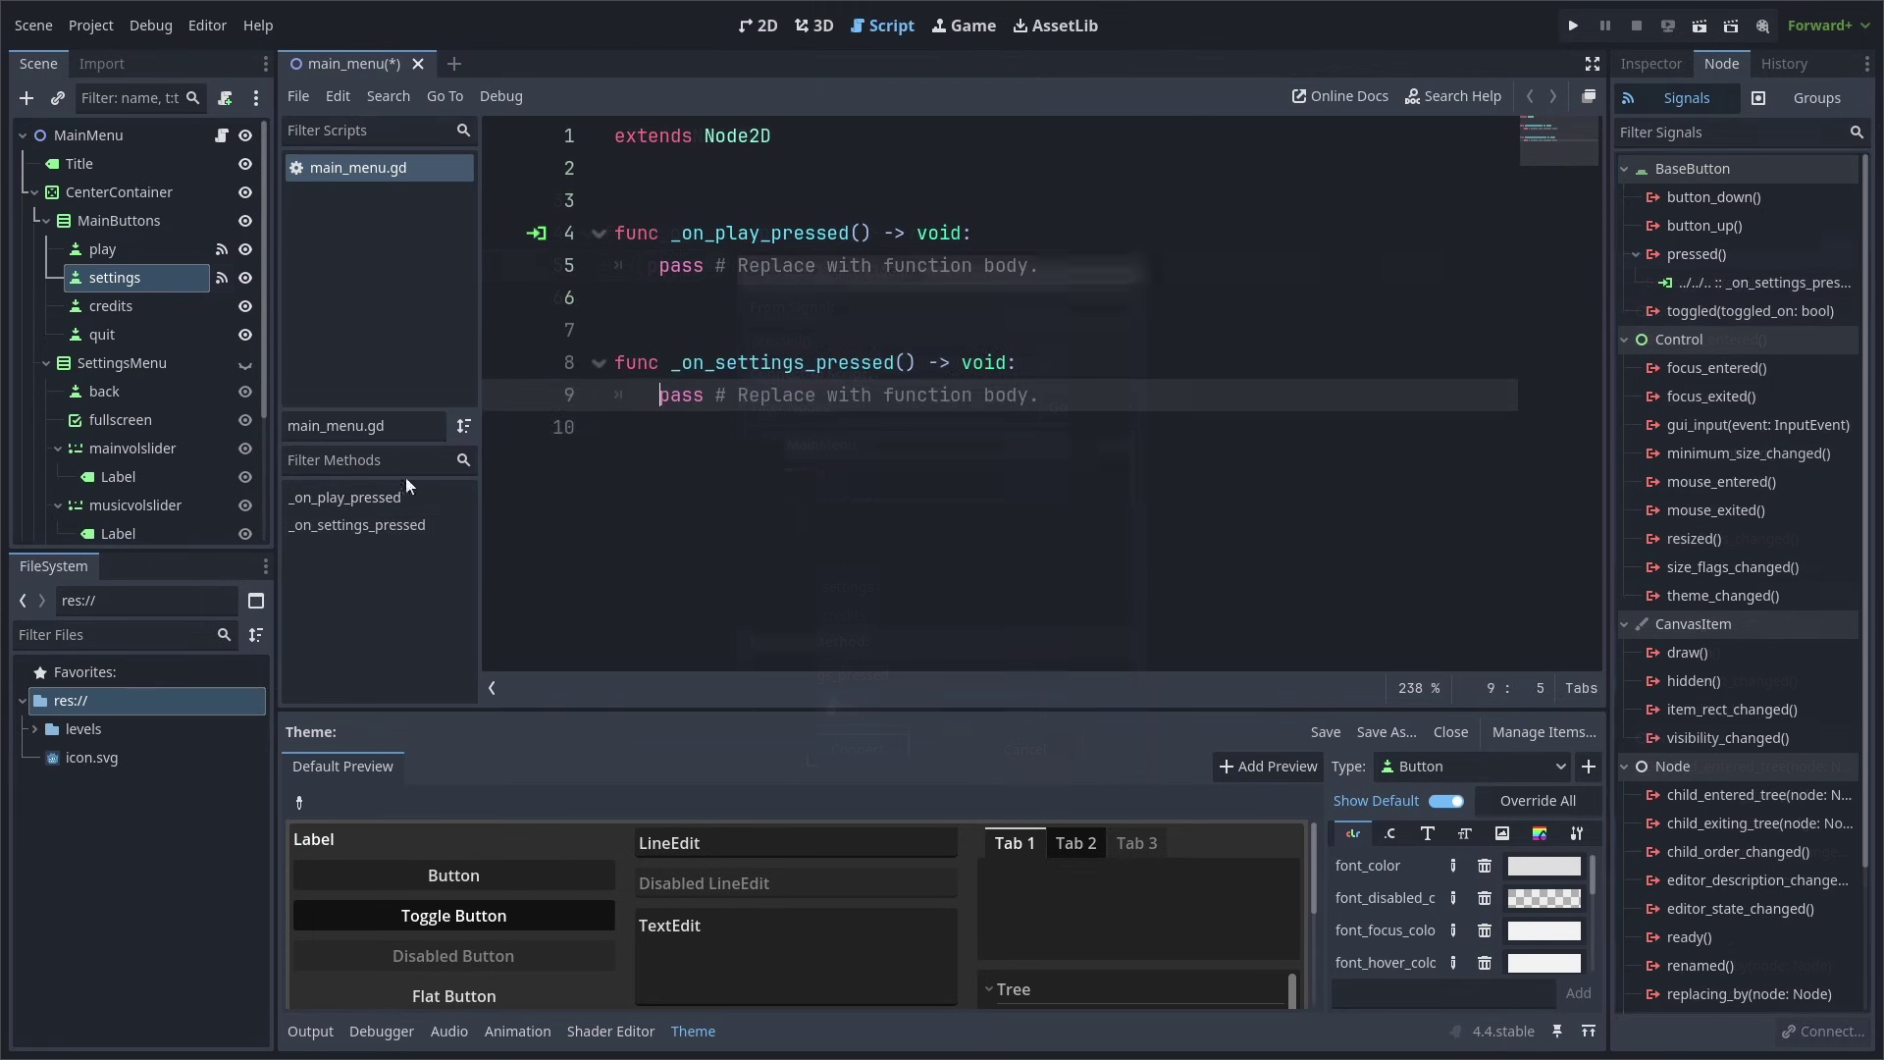
pyautogui.click(111, 306)
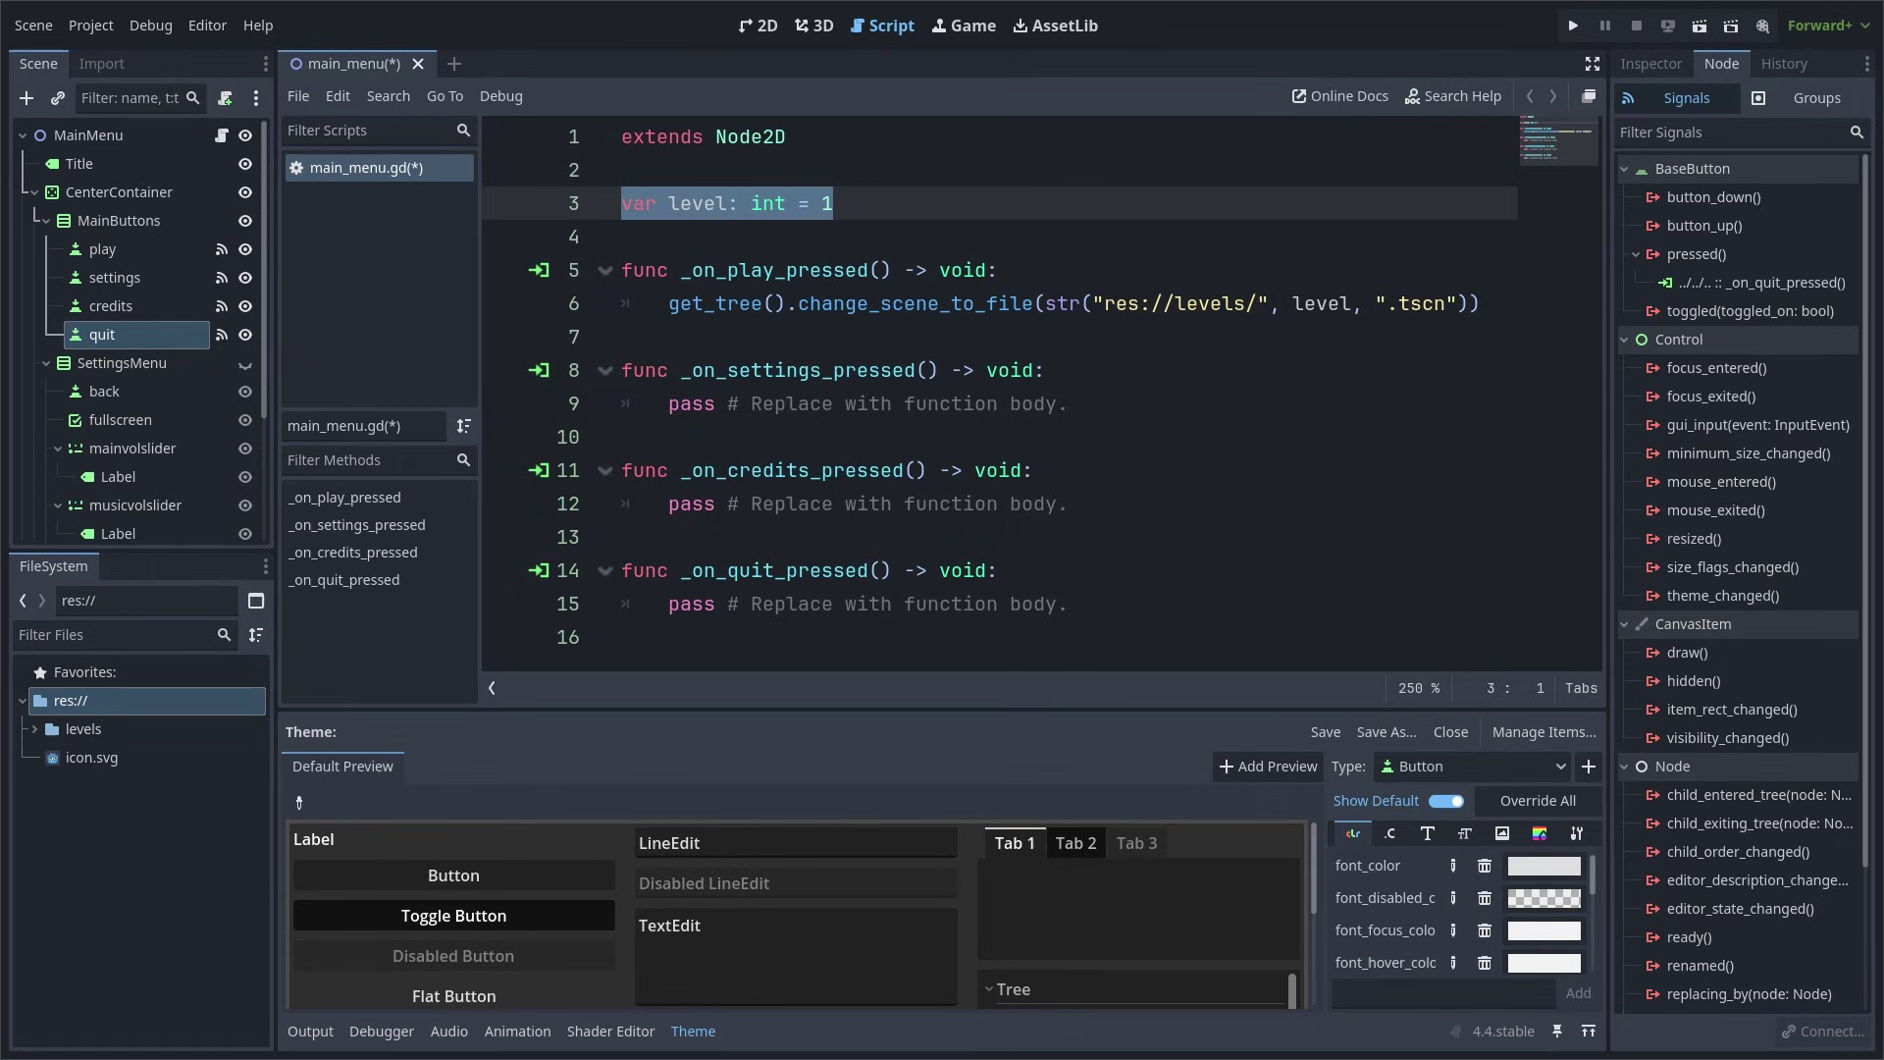
# Examine the change_scene_to_file call in _on_play_pressed, including its folder path and level variable
pyautogui.doubleClick(915, 303)
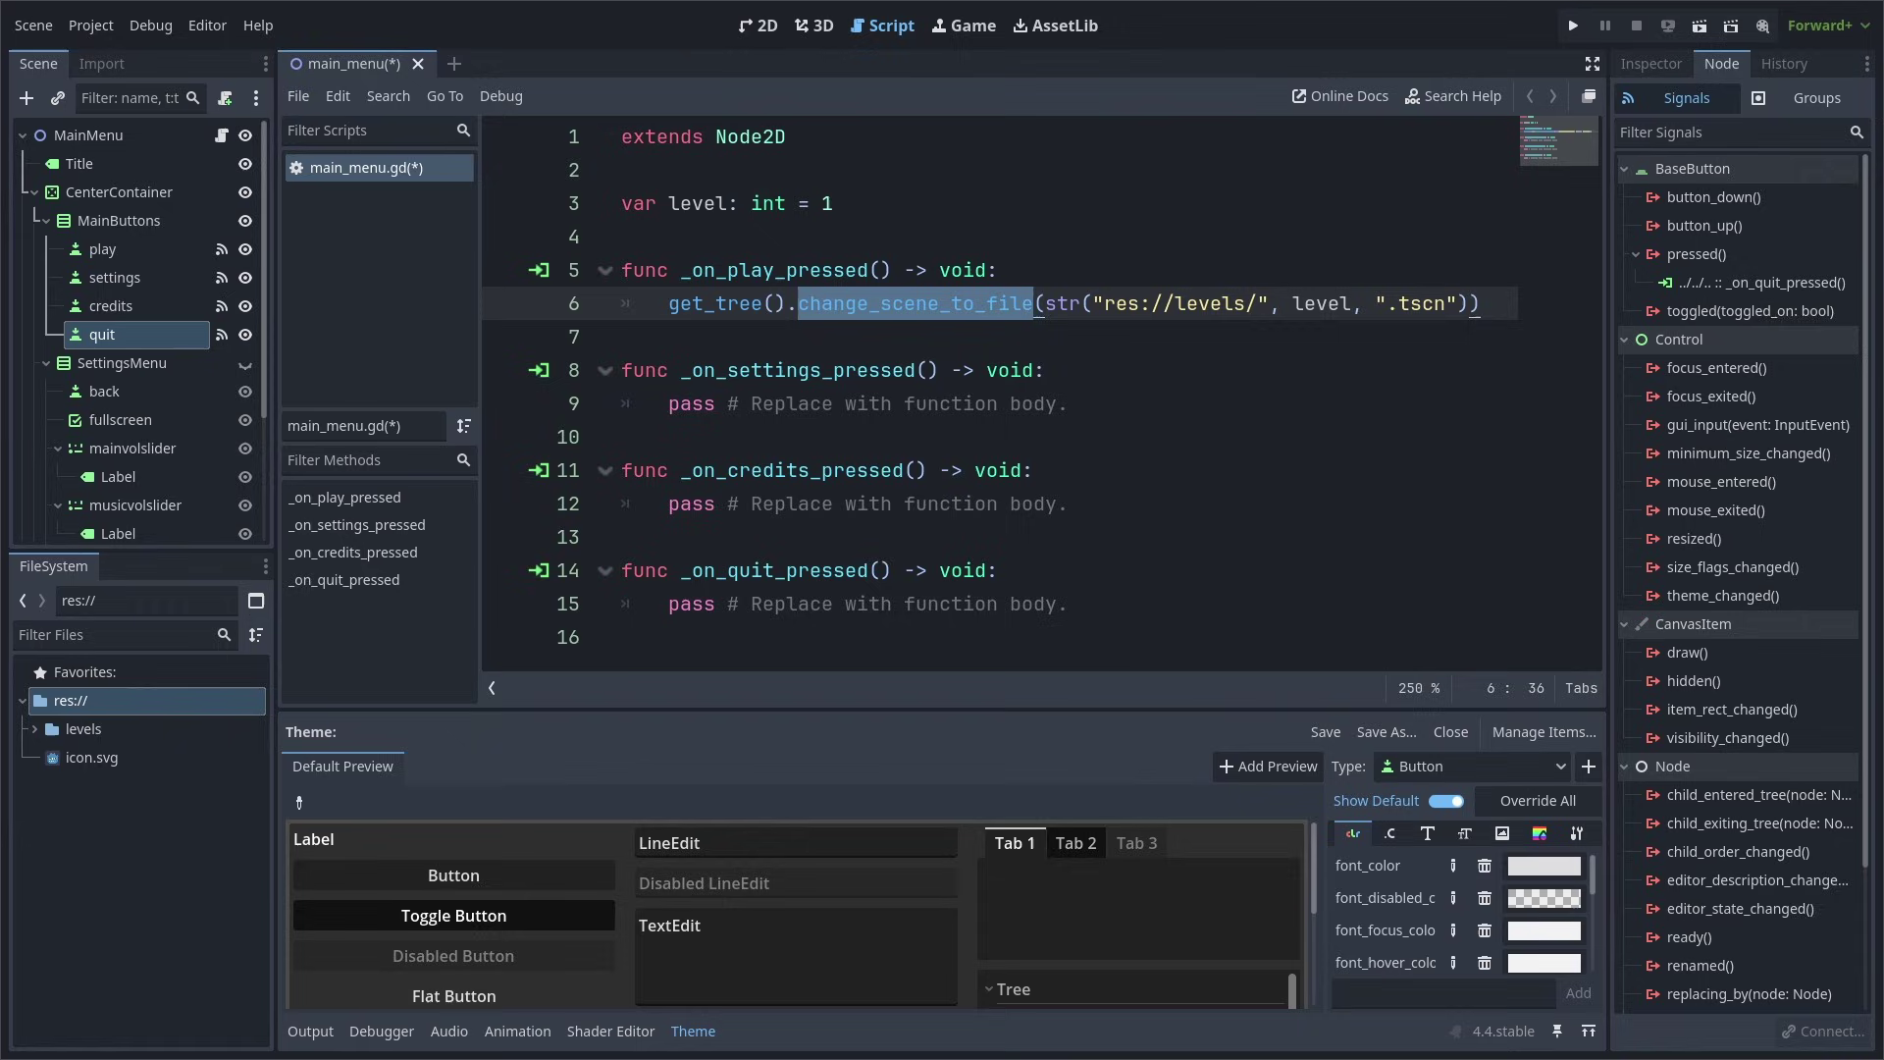
pyautogui.doubleClick(1126, 303)
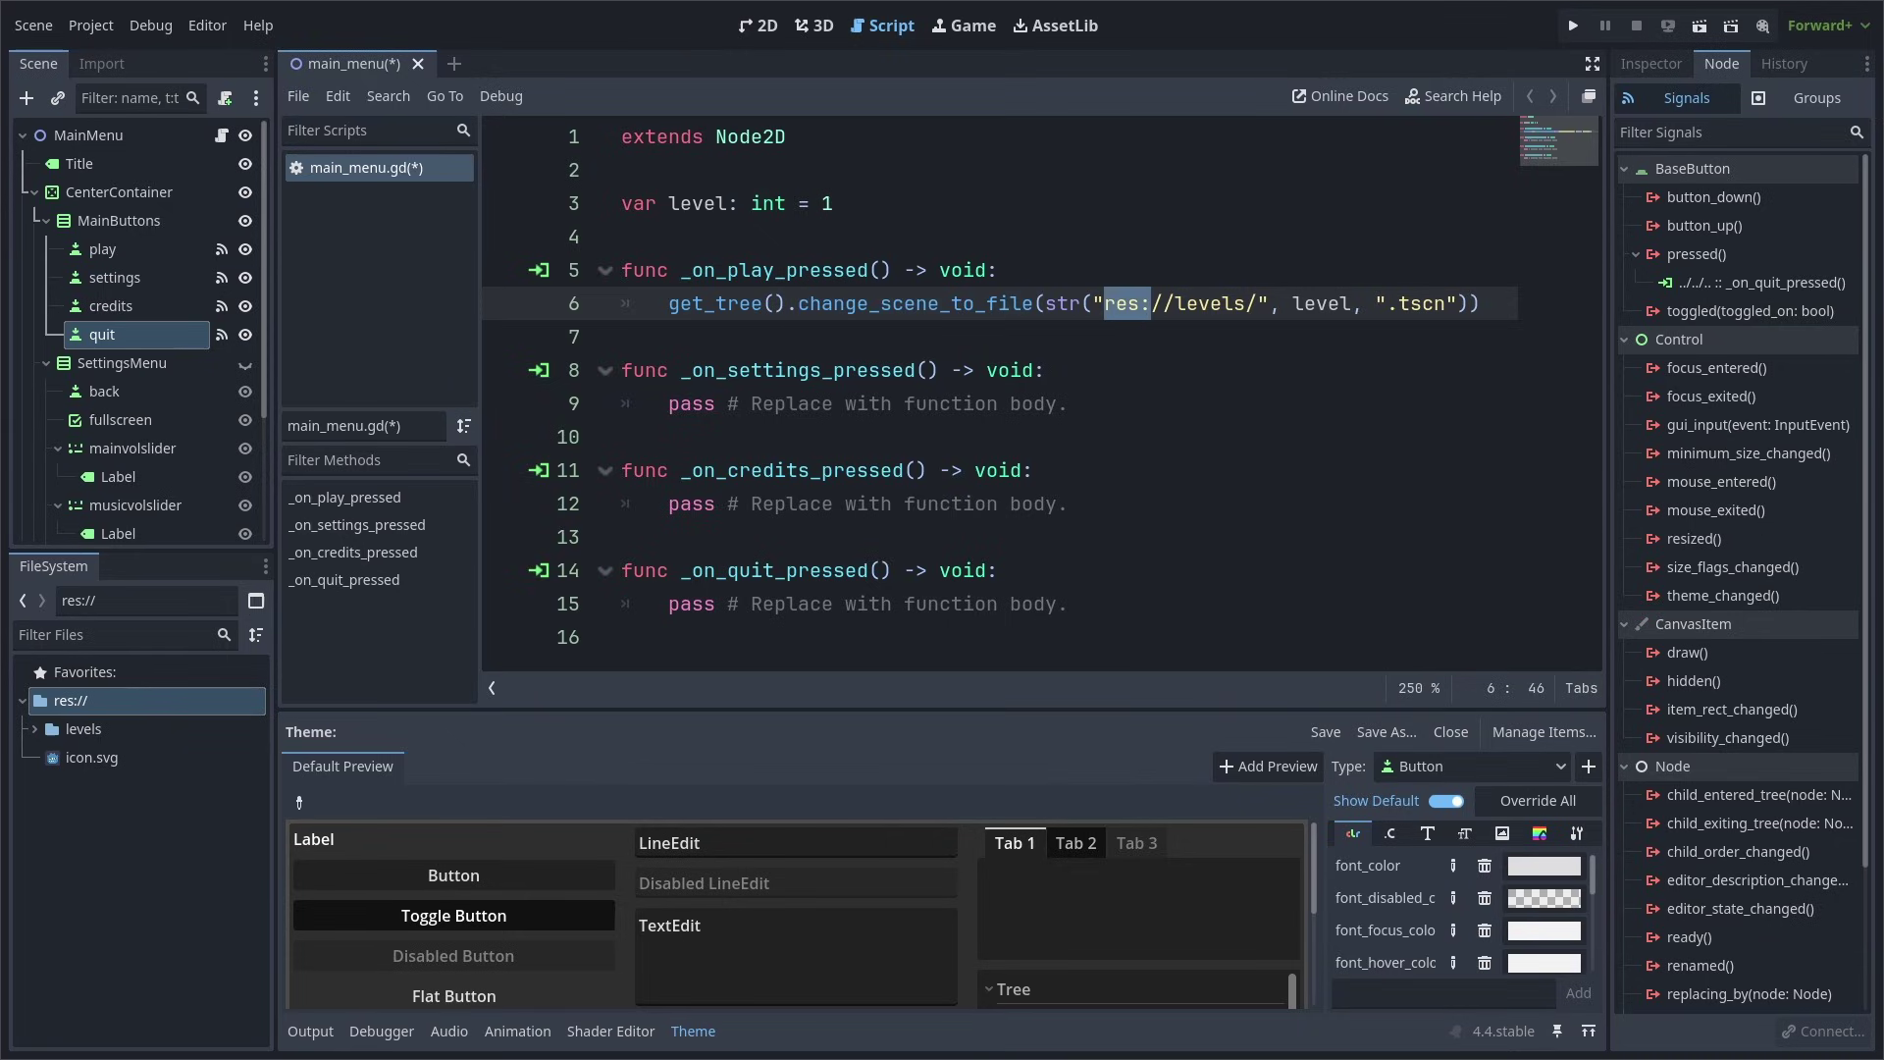
pyautogui.doubleClick(1212, 303)
pyautogui.doubleClick(1322, 303)
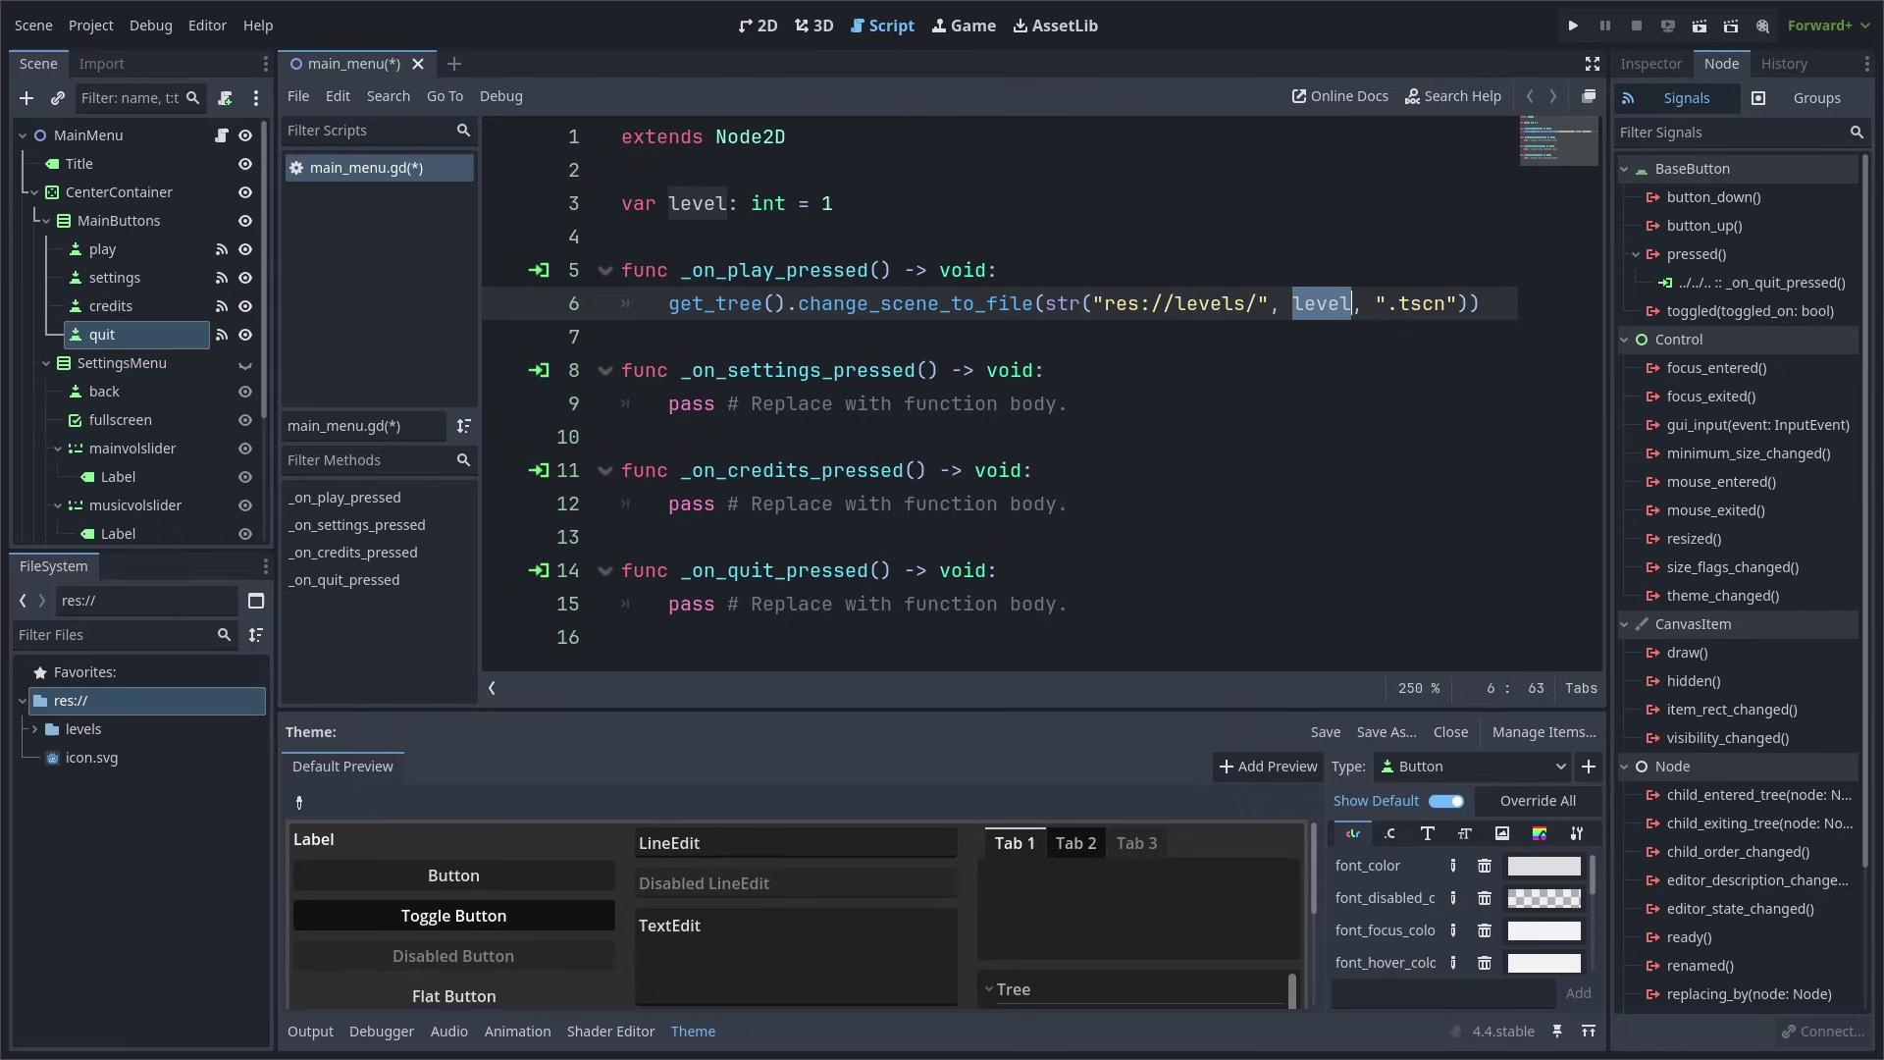
# Move main_menu.gd and main_menu.tscn from the levels folder to res://, leaving 1.tscn in levels
pyautogui.doubleClick(915, 304)
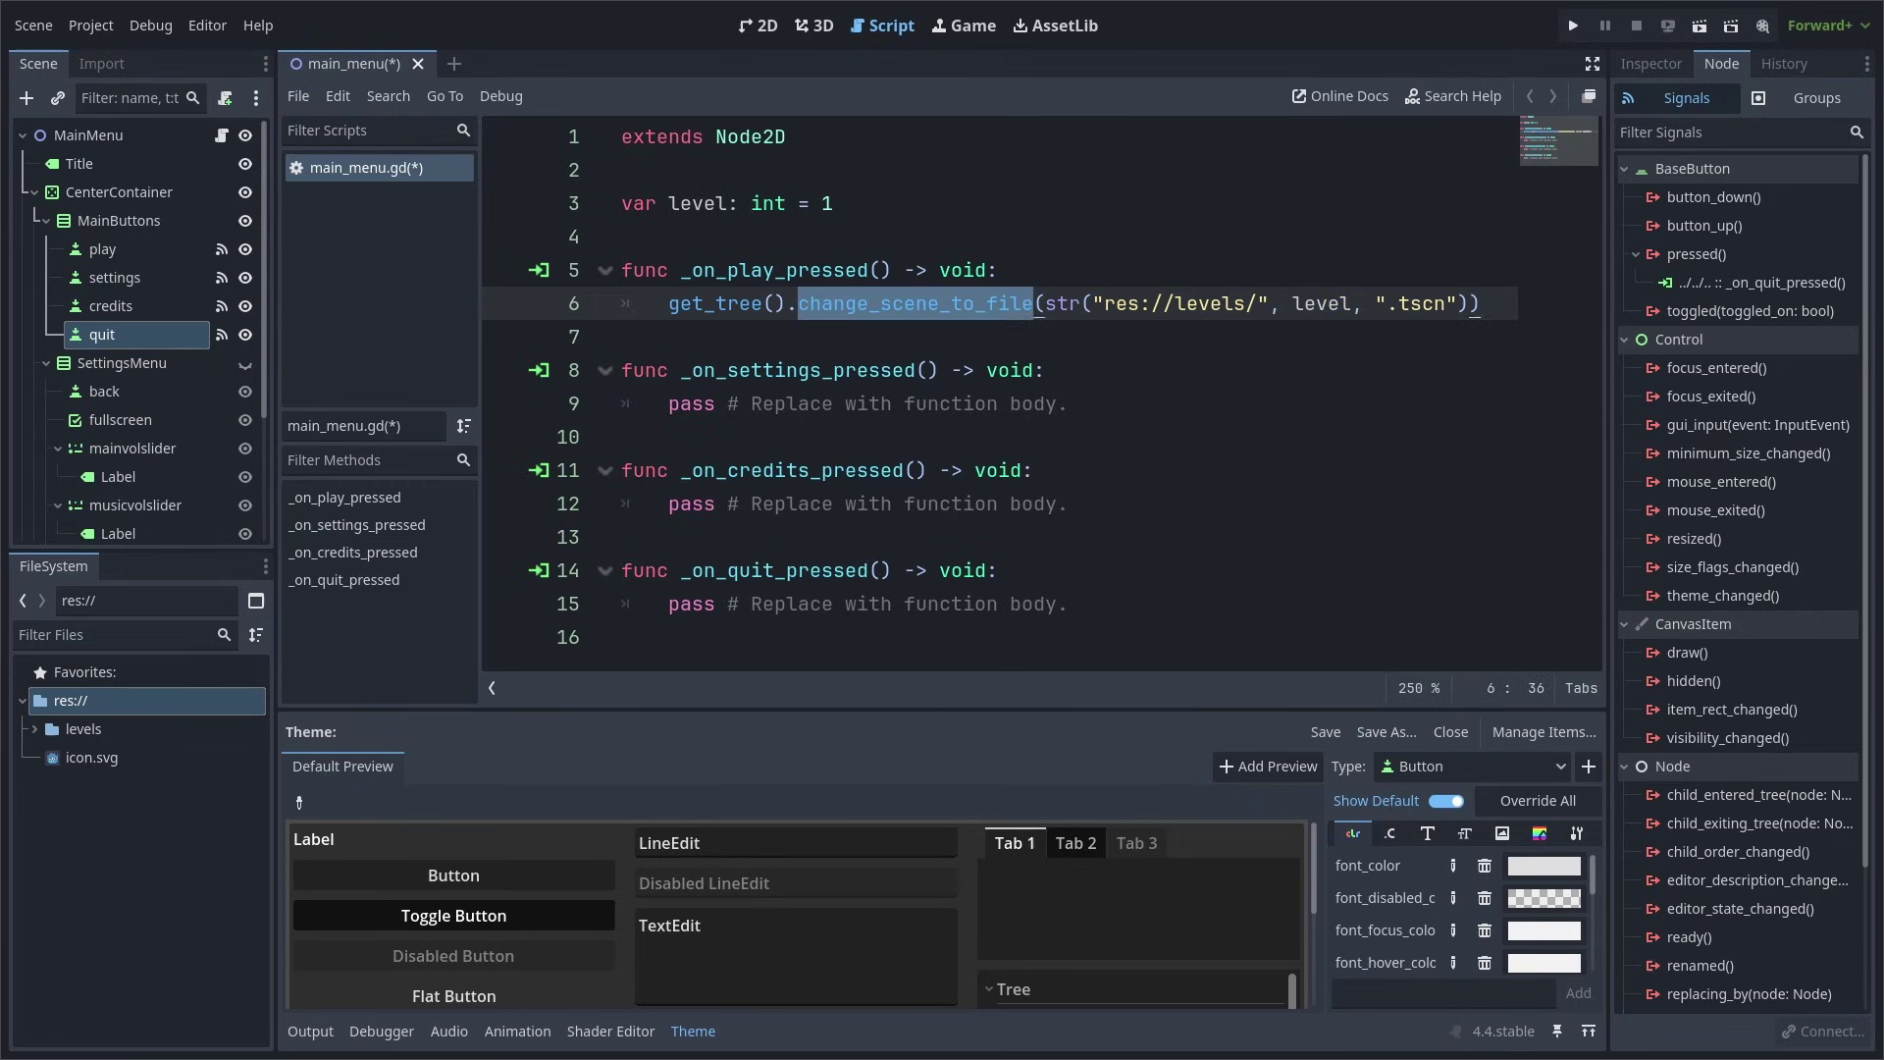
pyautogui.click(35, 728)
pyautogui.click(96, 757)
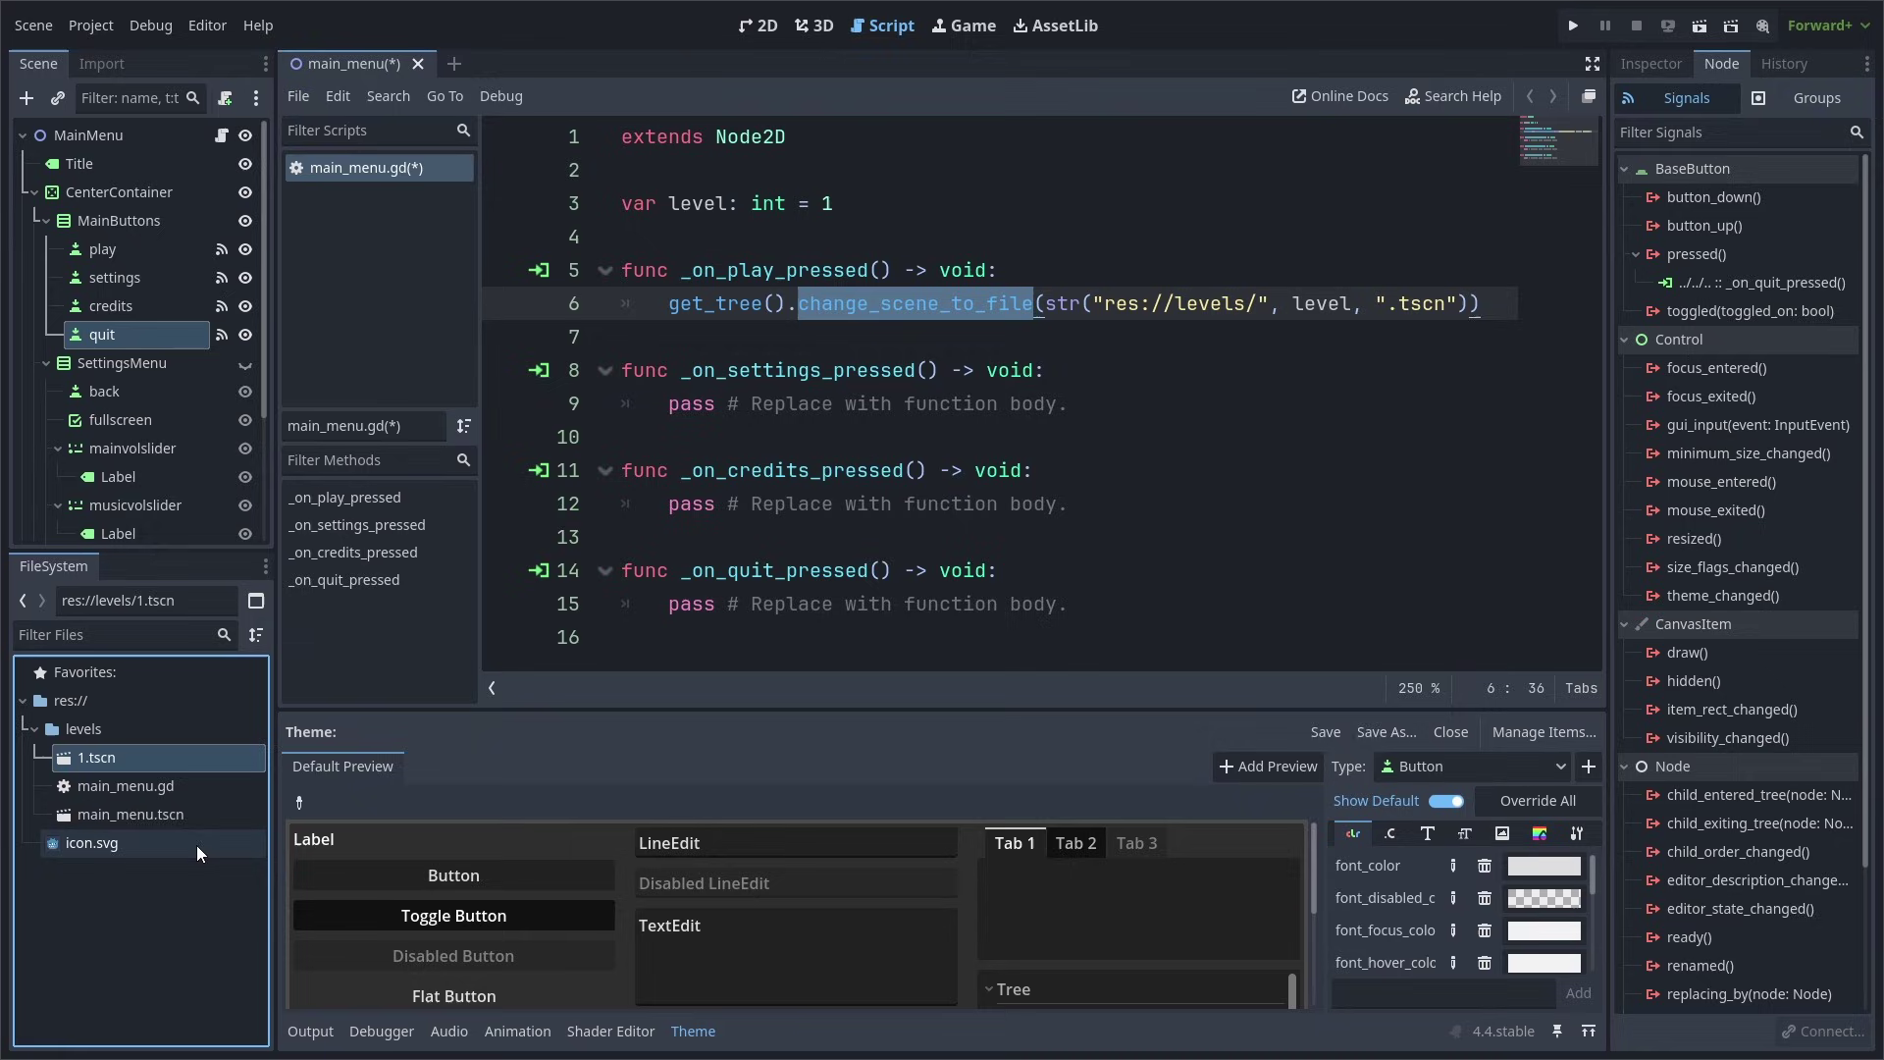
pyautogui.click(150, 818)
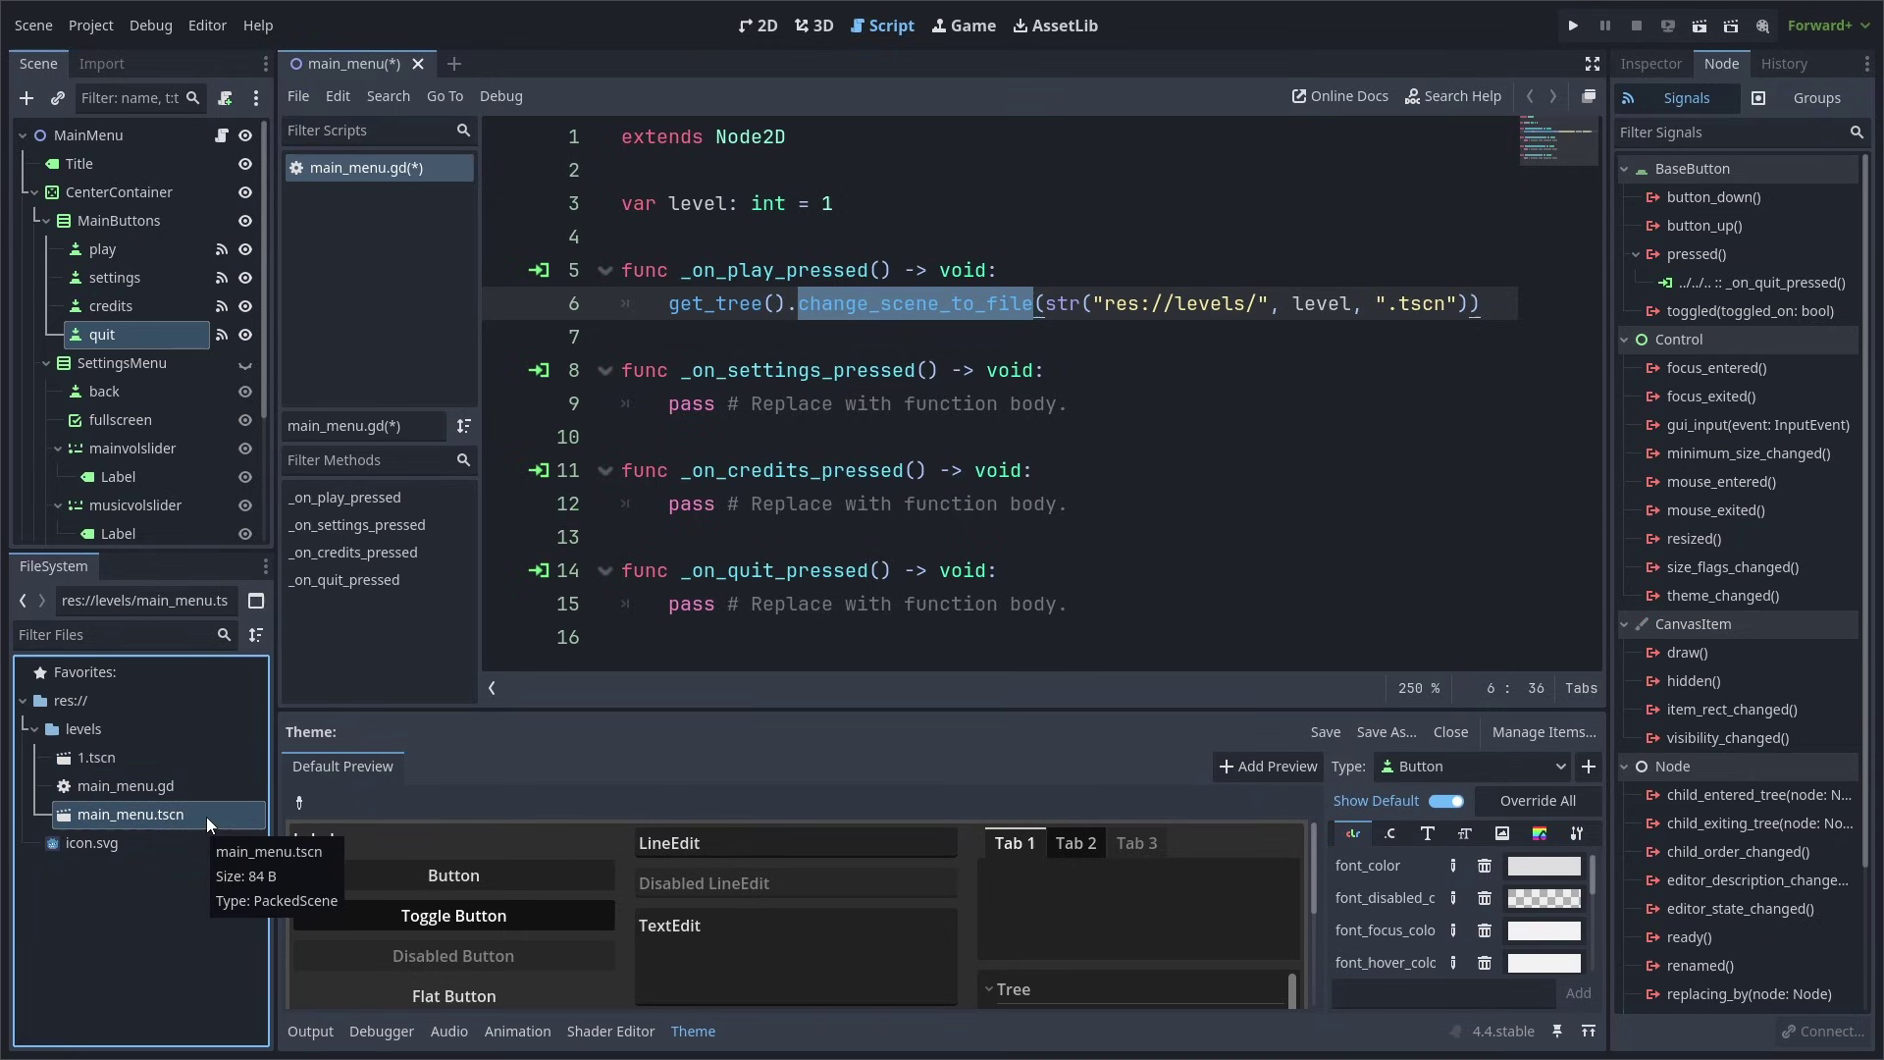
pyautogui.keyDown('shift'); pyautogui.moveTo(175, 785); pyautogui.dragTo(68, 700); pyautogui.keyUp('shift')
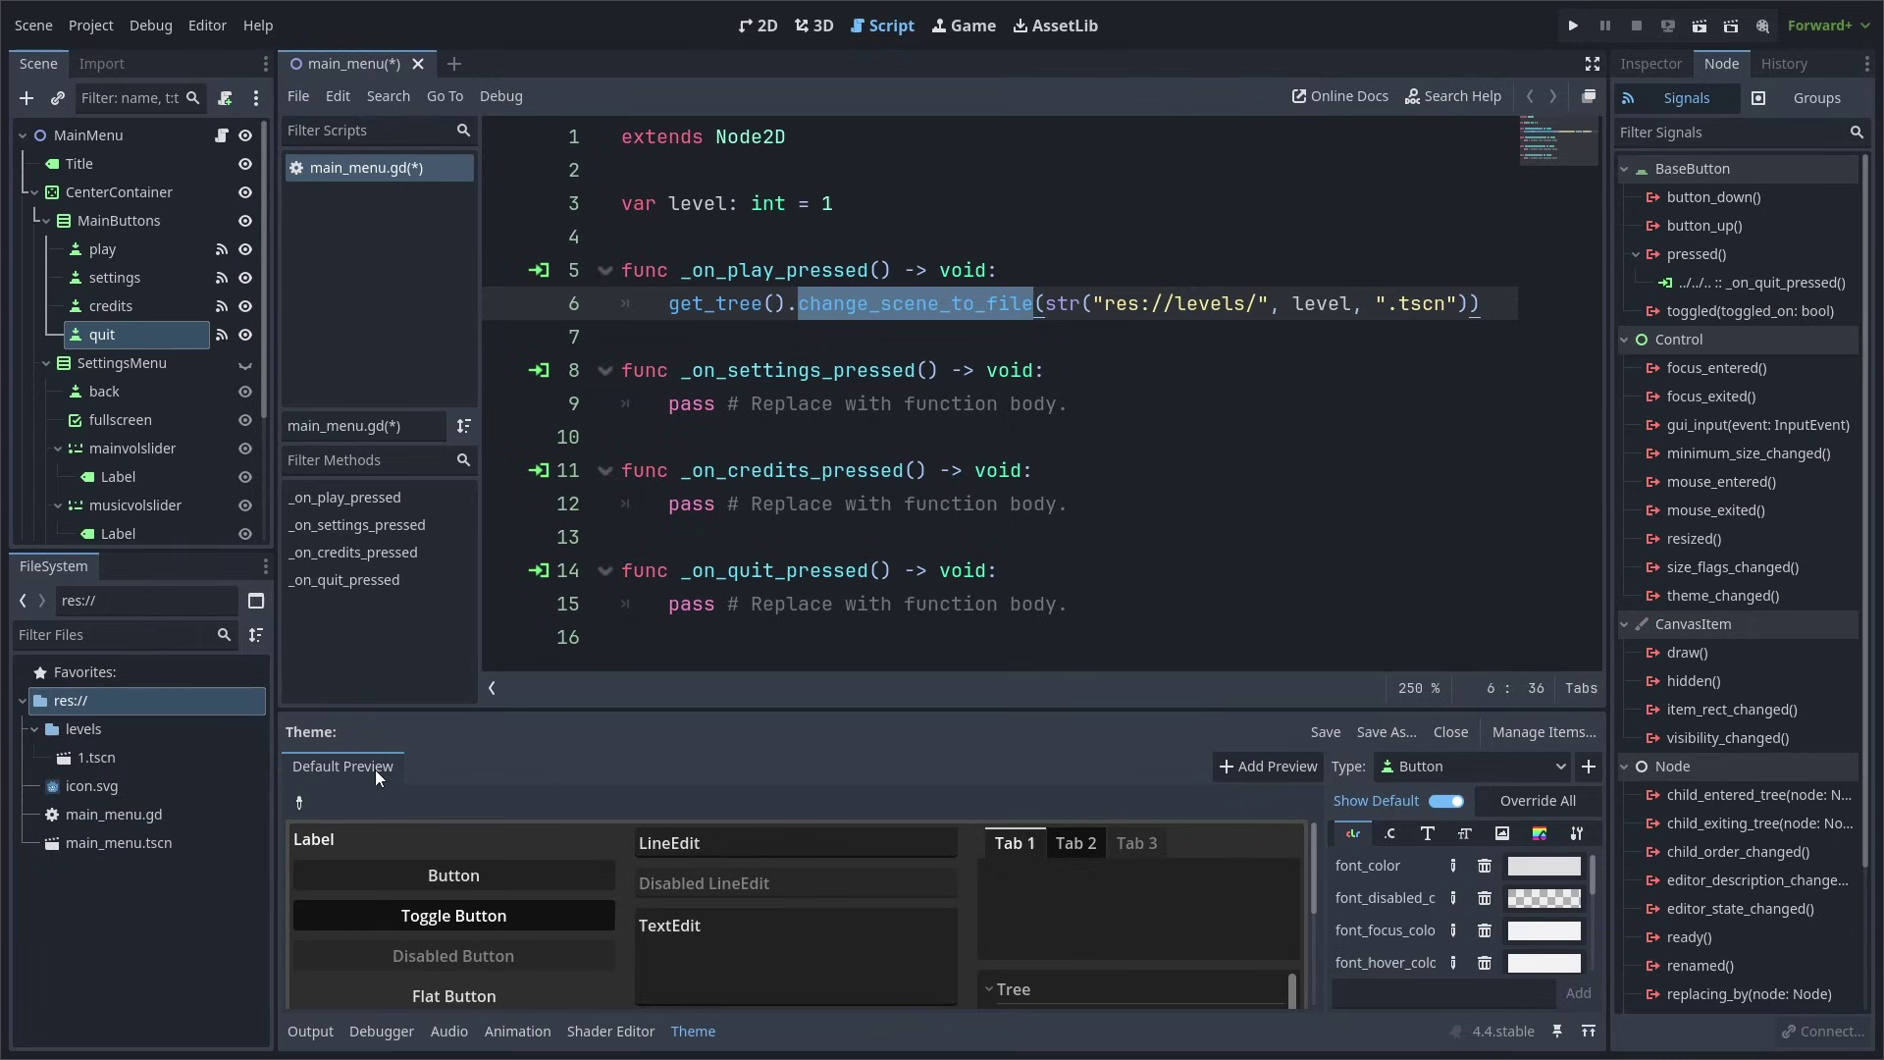
# Script the settings and credits handlers to hide MainButtons and show their respective submenus, and make the quit handler call get_tree().quit()
pyautogui.press('Home')
pyautogui.hotkey('shift', 'End')
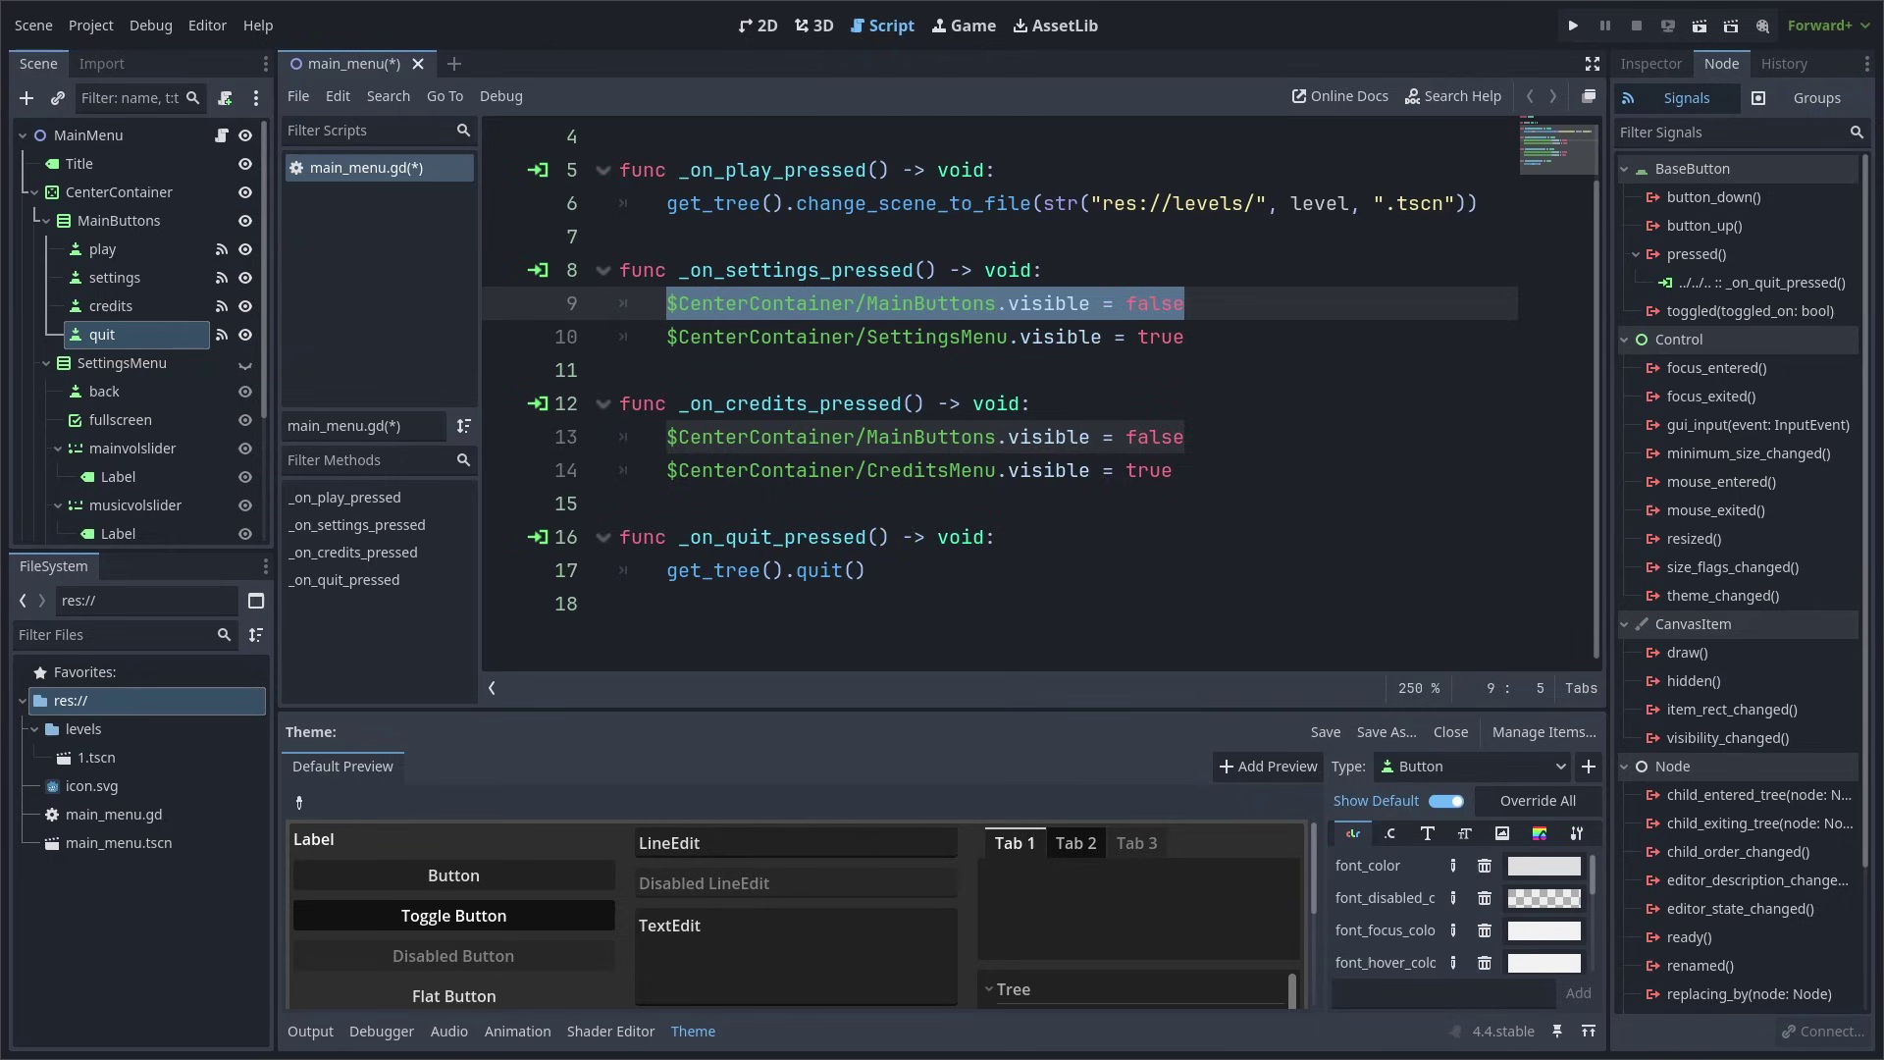
pyautogui.moveTo(668, 337); pyautogui.dragTo(1184, 336)
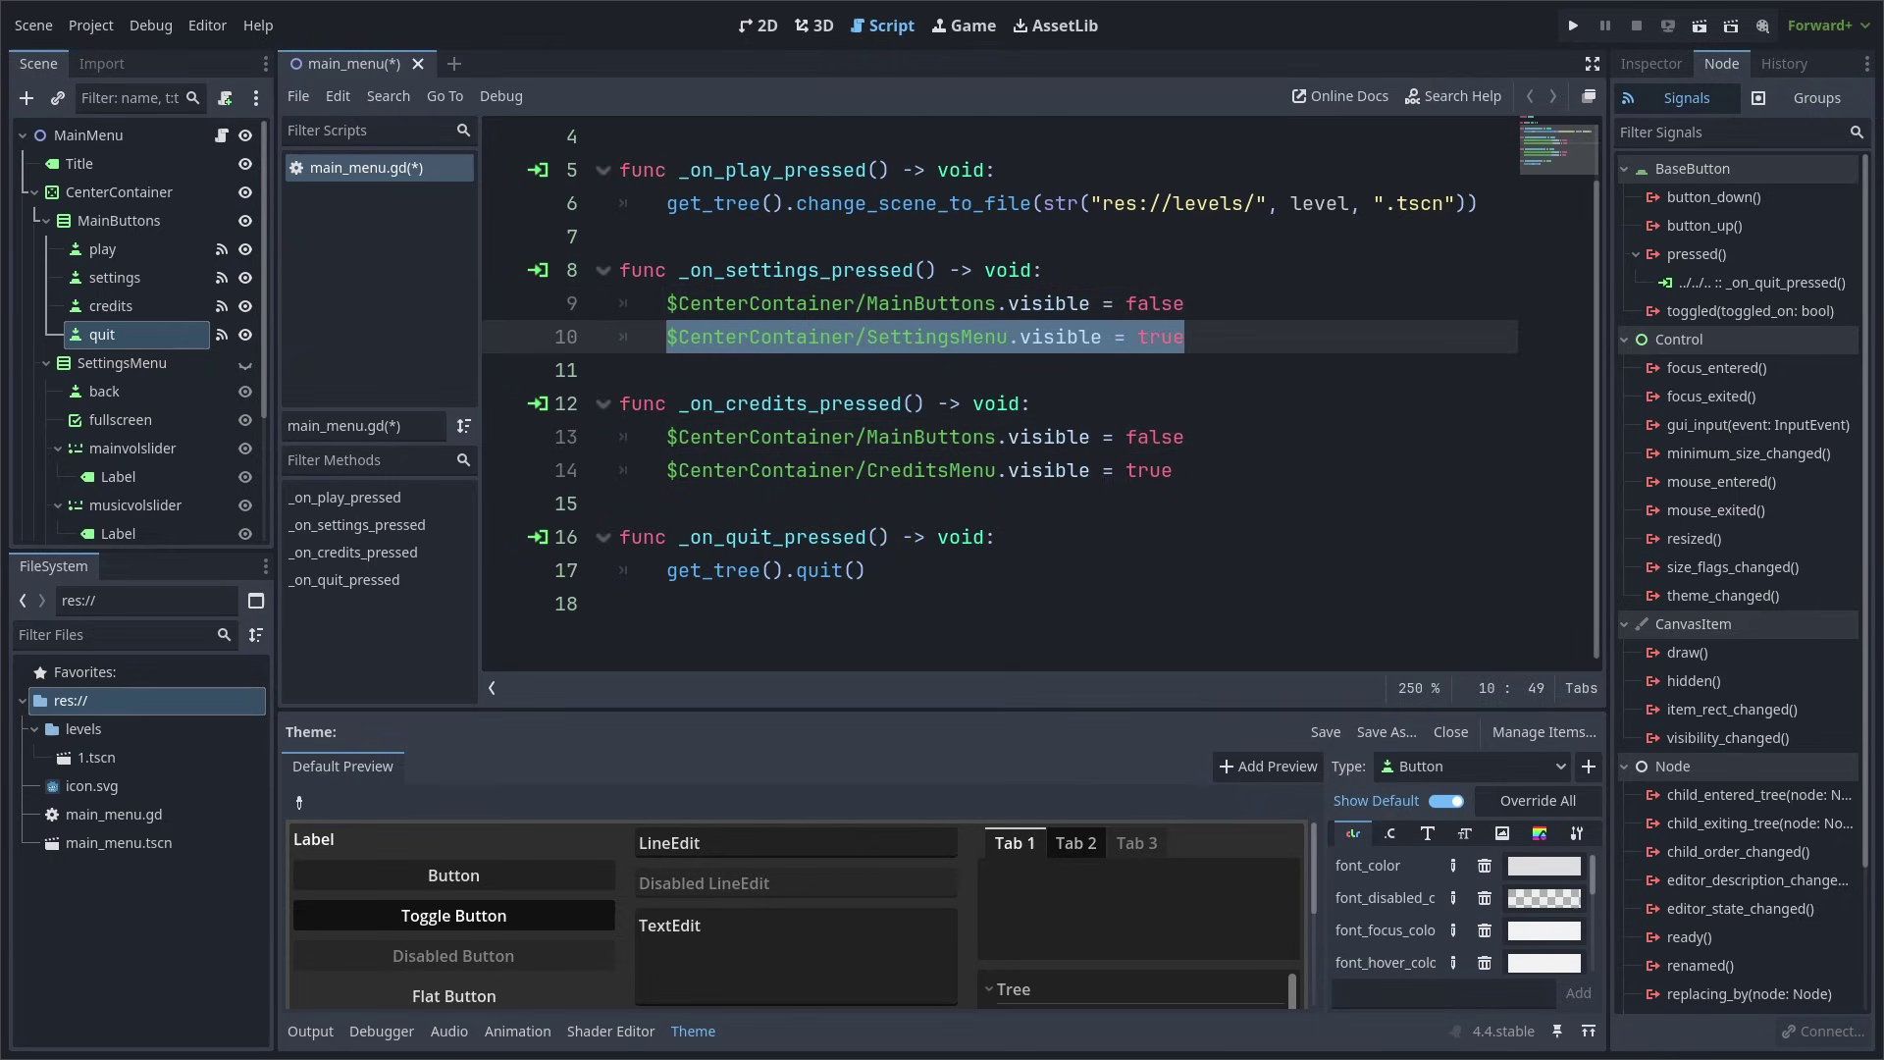
# Connect the pressed signals of the back buttons in SettingsMenu and CreditsMenu to _on_back_pressed in the MainMenu script
pyautogui.click(102, 391)
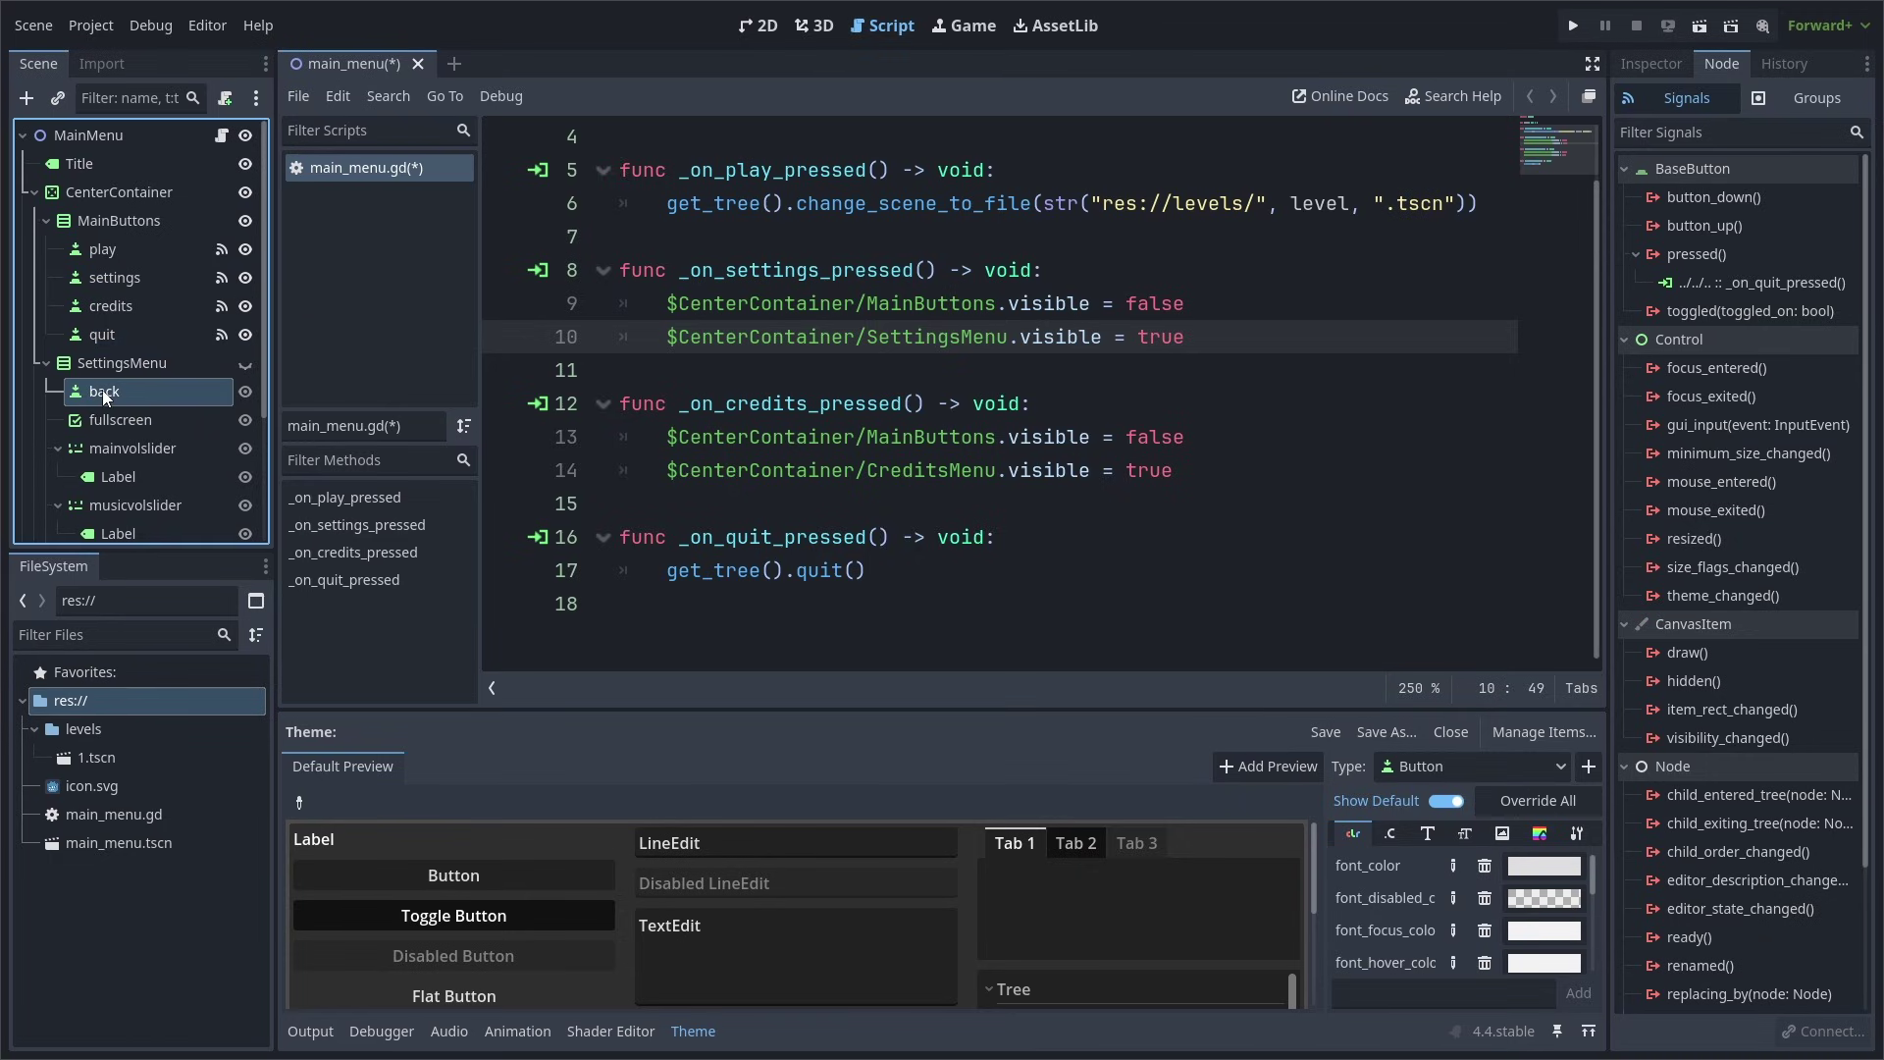
pyautogui.doubleClick(1700, 255)
pyautogui.click(857, 749)
pyautogui.scroll(-3, 120, 392)
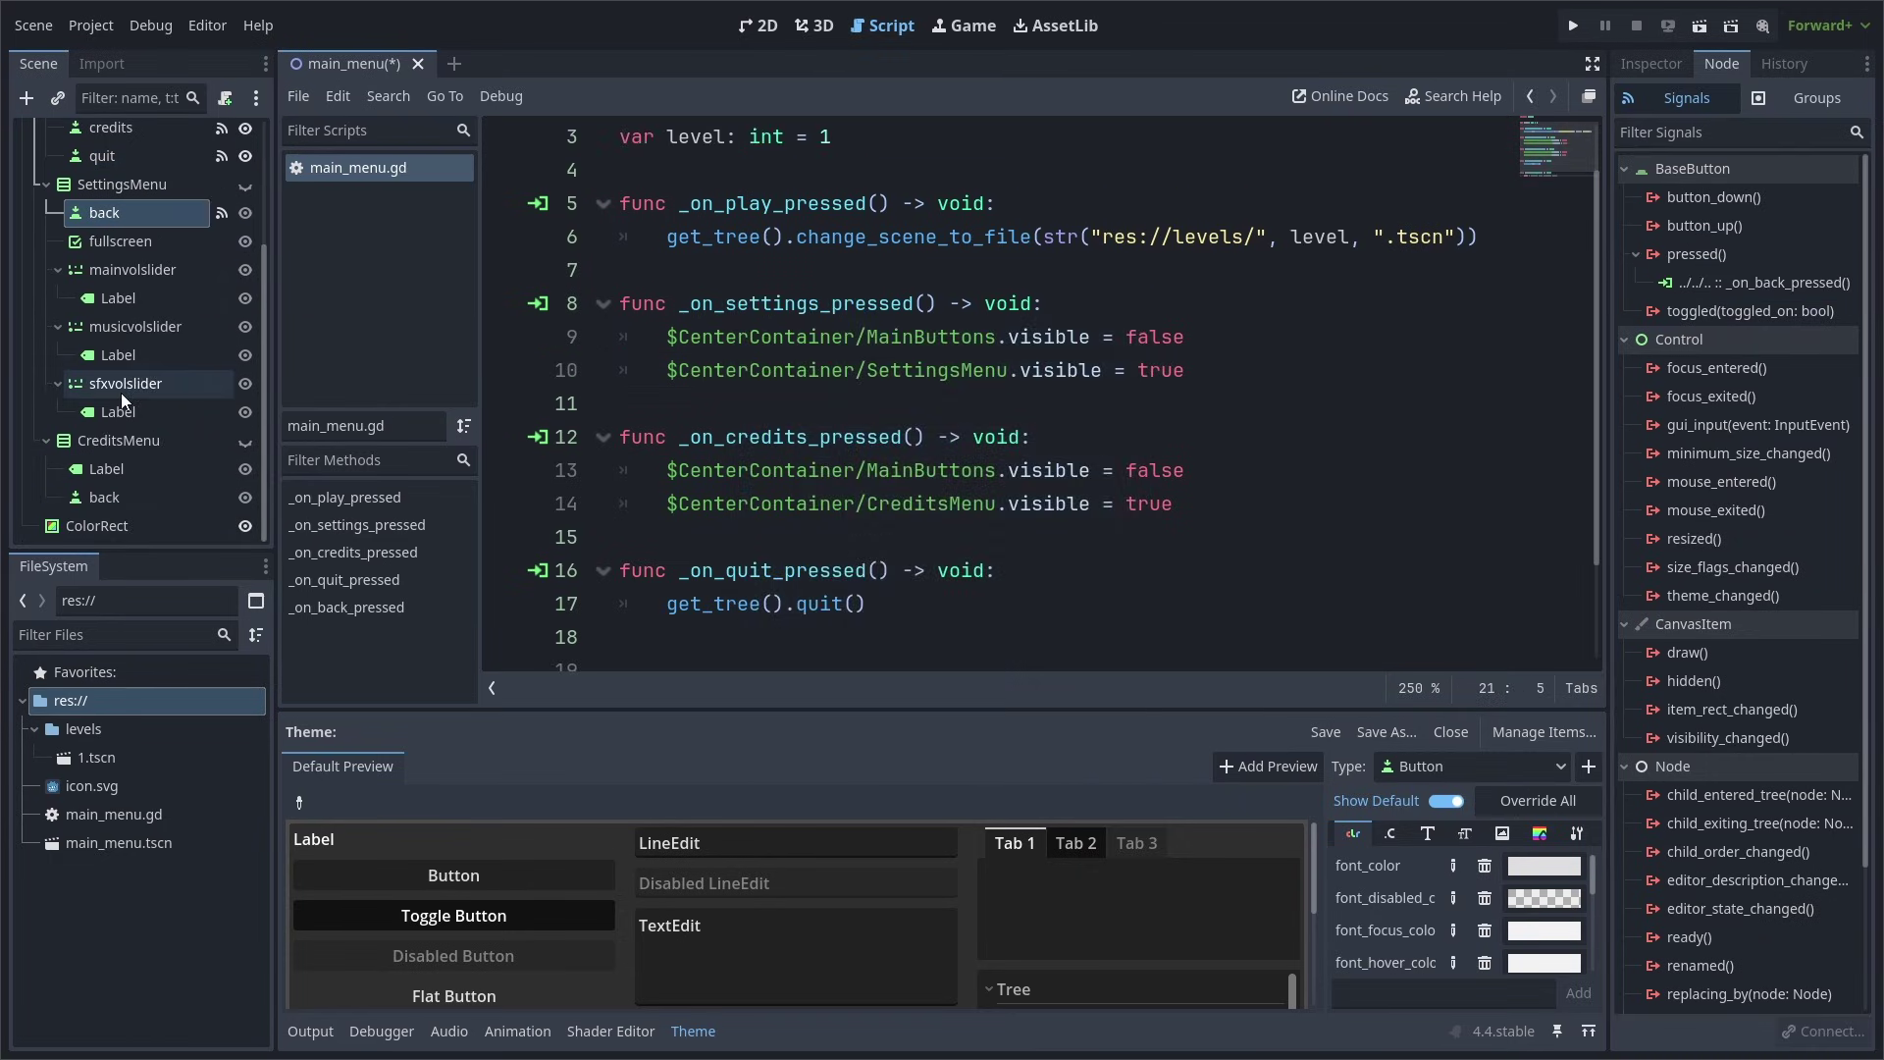
pyautogui.click(104, 496)
pyautogui.doubleClick(1695, 254)
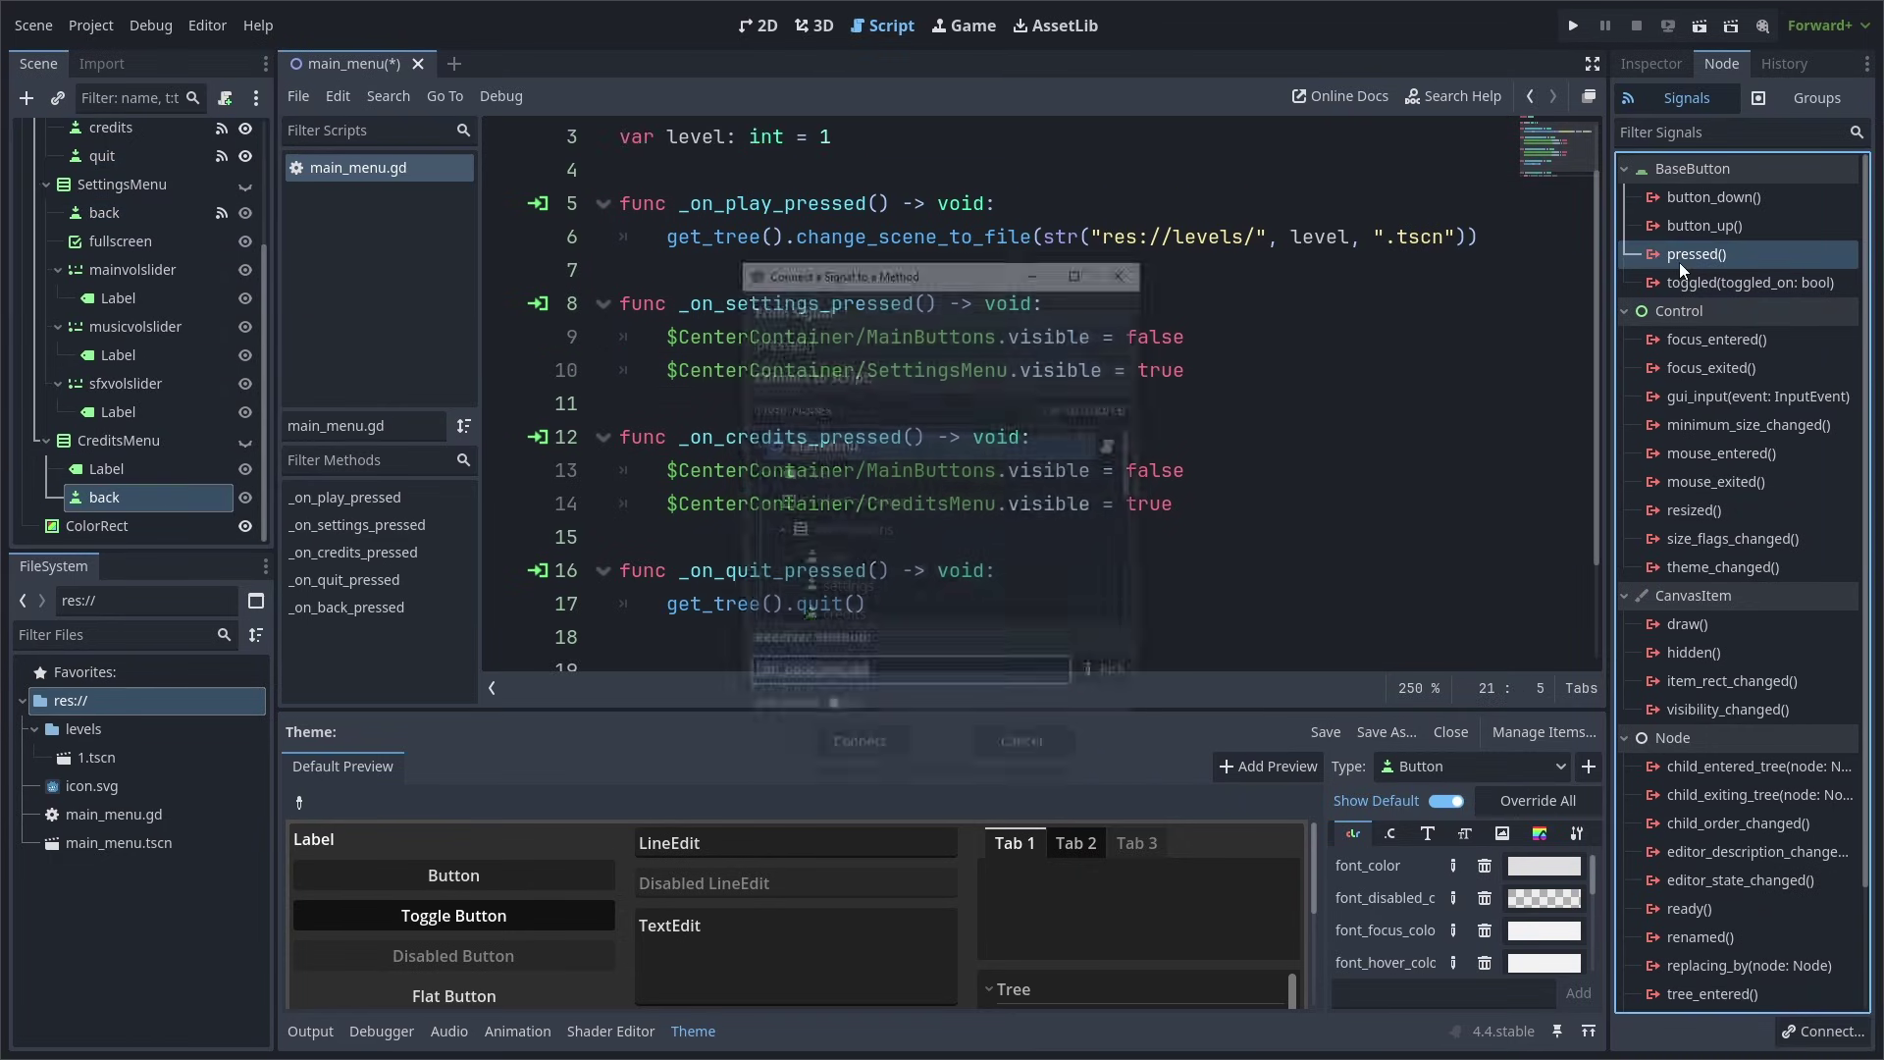
pyautogui.click(862, 746)
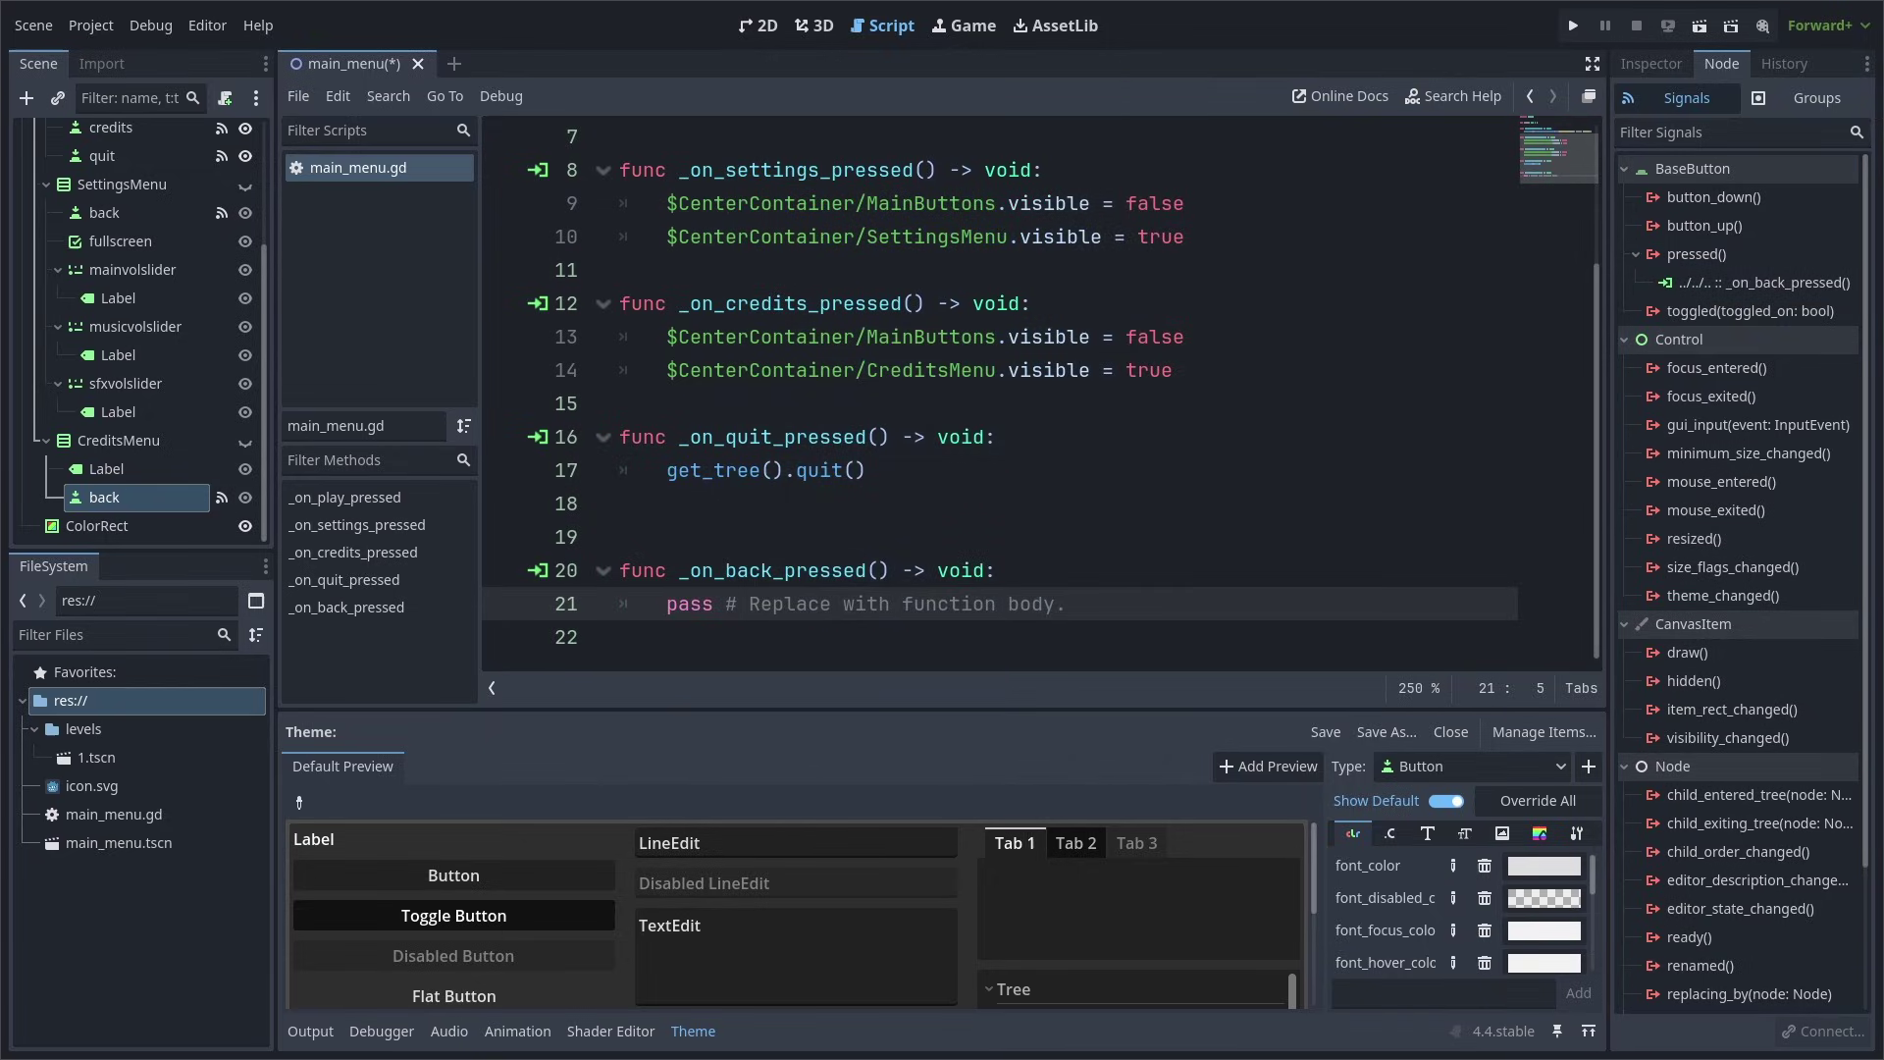
pyautogui.doubleClick(1751, 283)
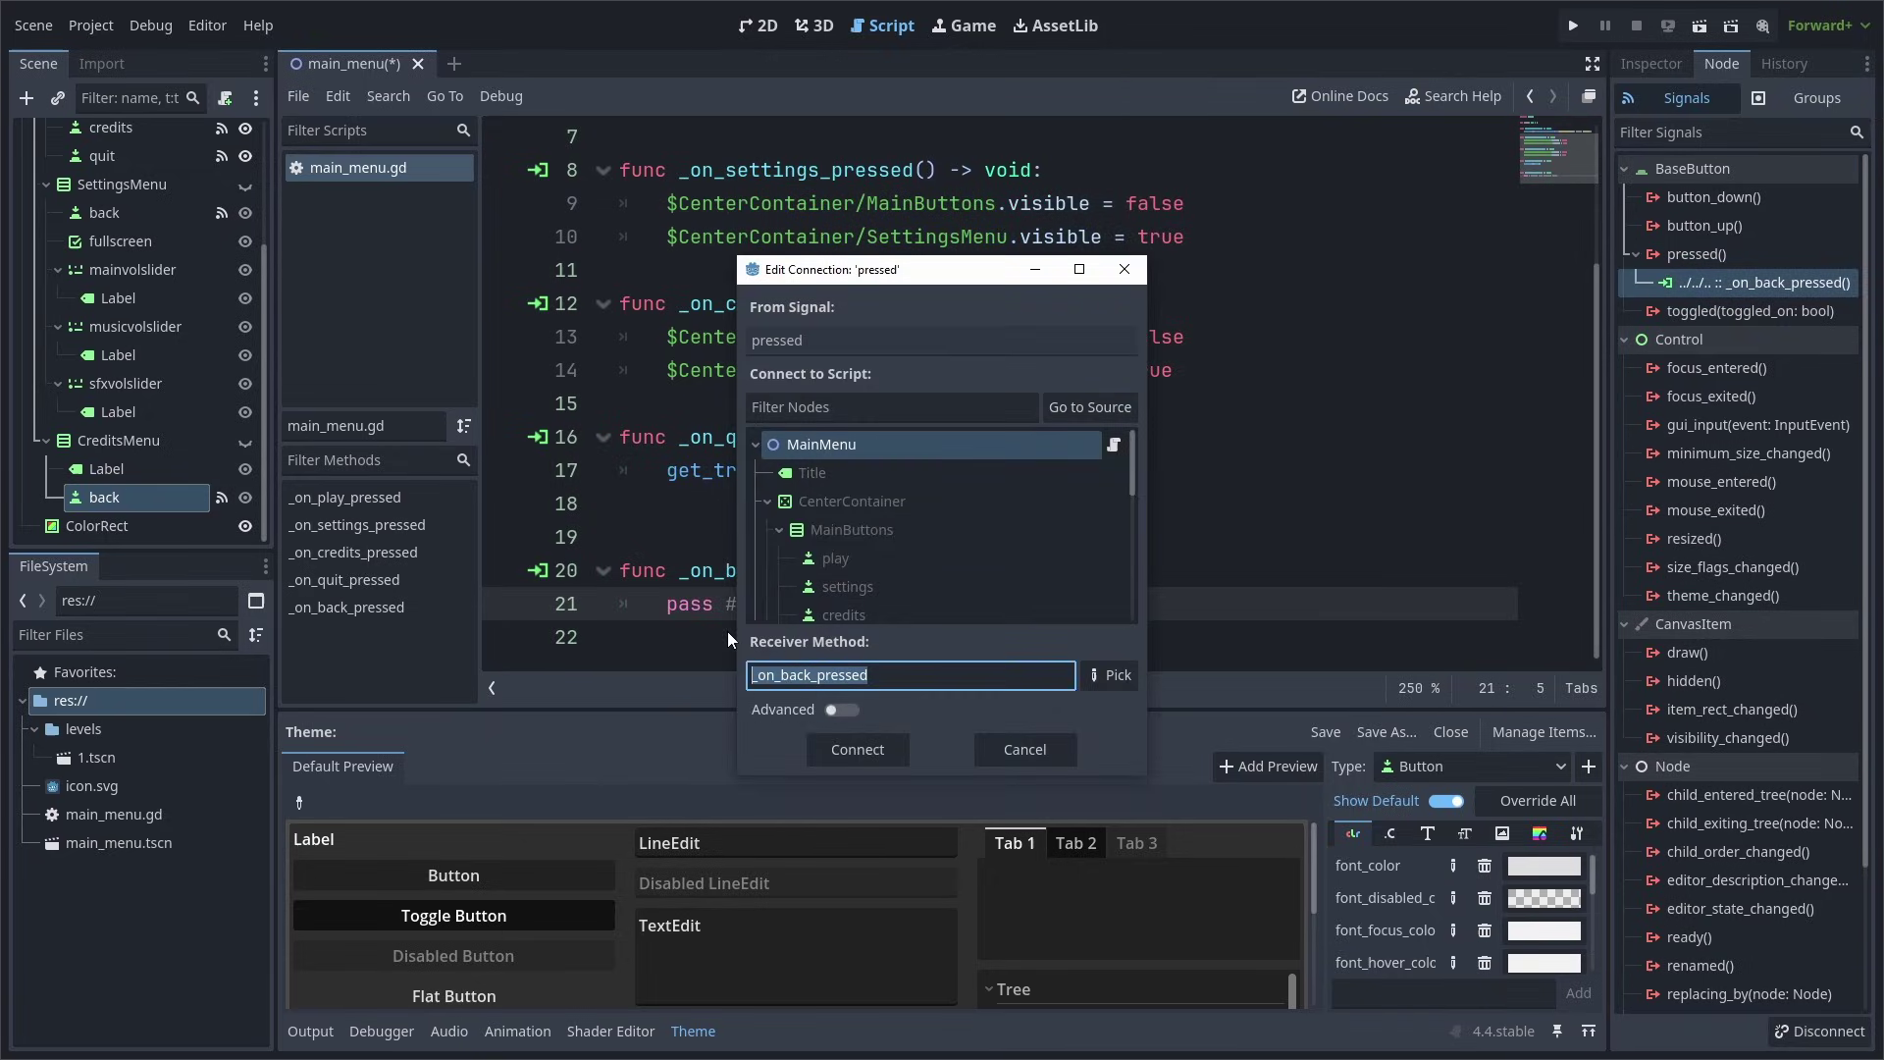
pyautogui.press('Escape')
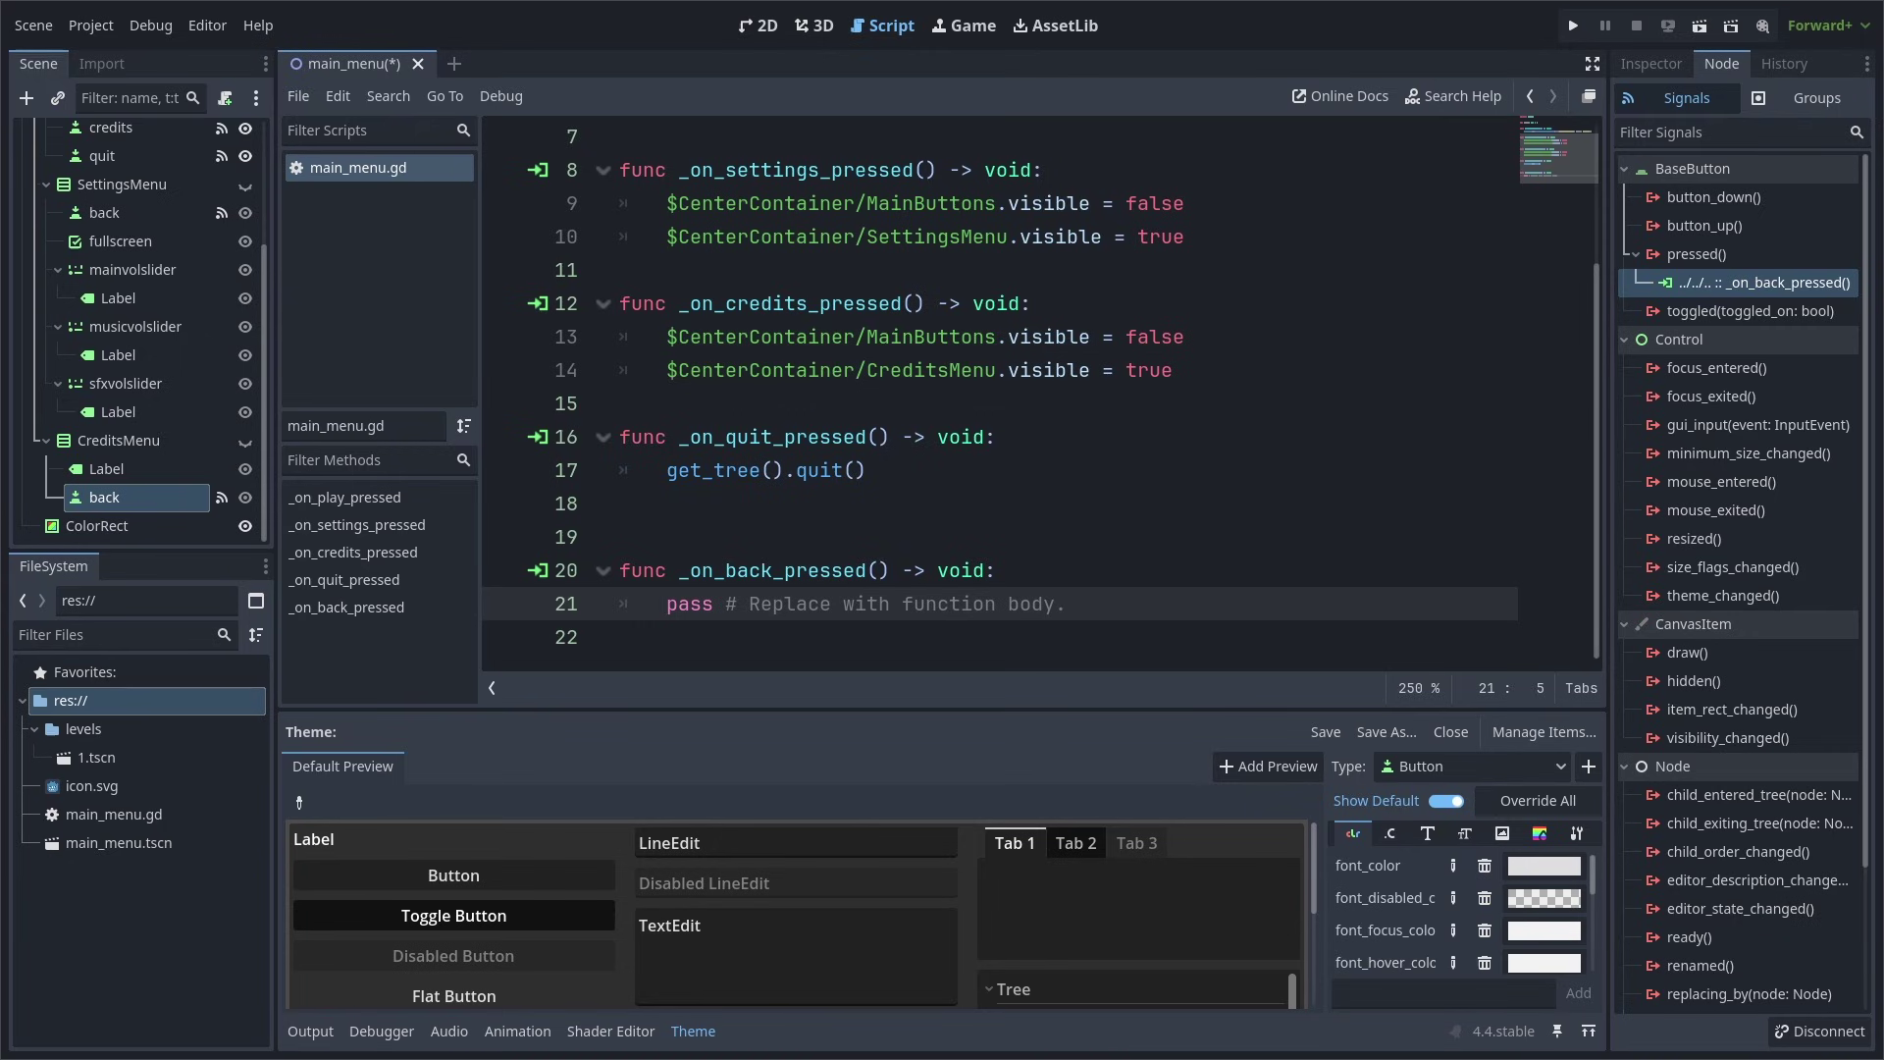
# Script _on_back_pressed to show MainButtons and hide both SettingsMenu and CreditsMenu
pyautogui.hotkey('ctrl', 'z')
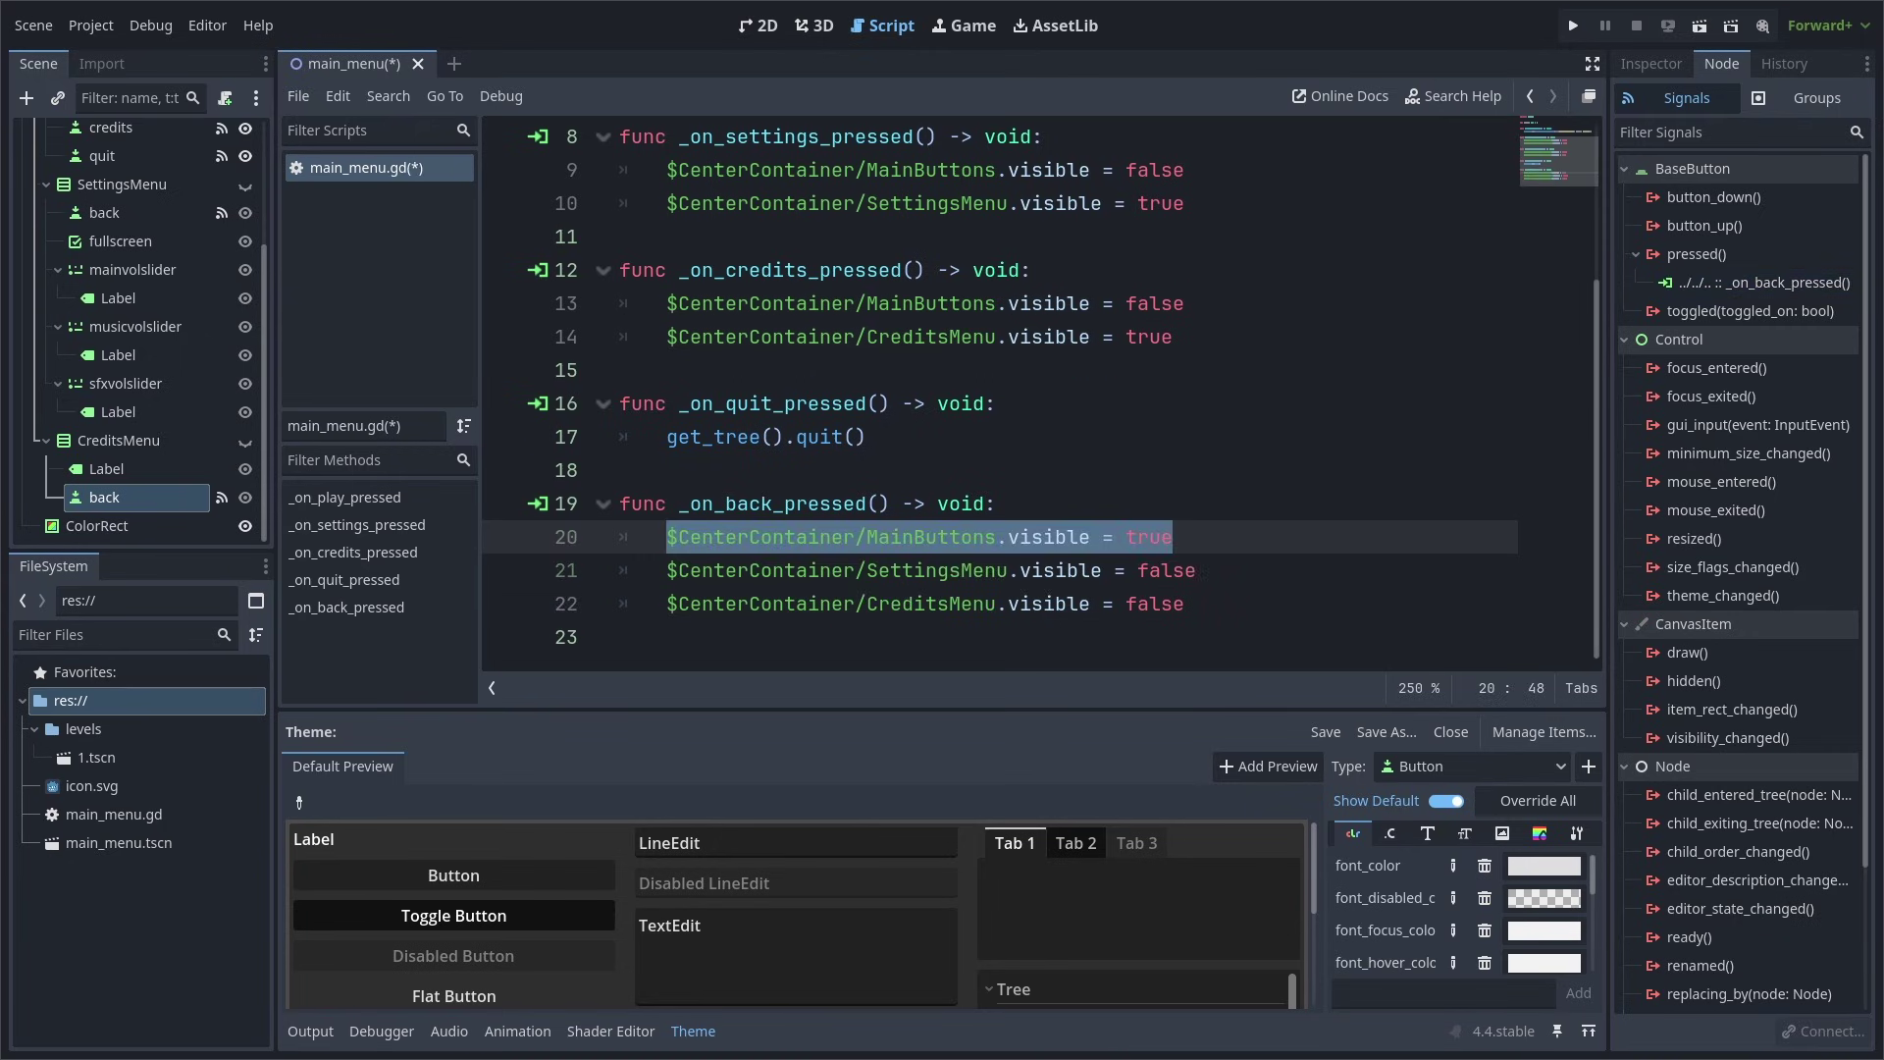
pyautogui.hotkey('ctrl', 'z')
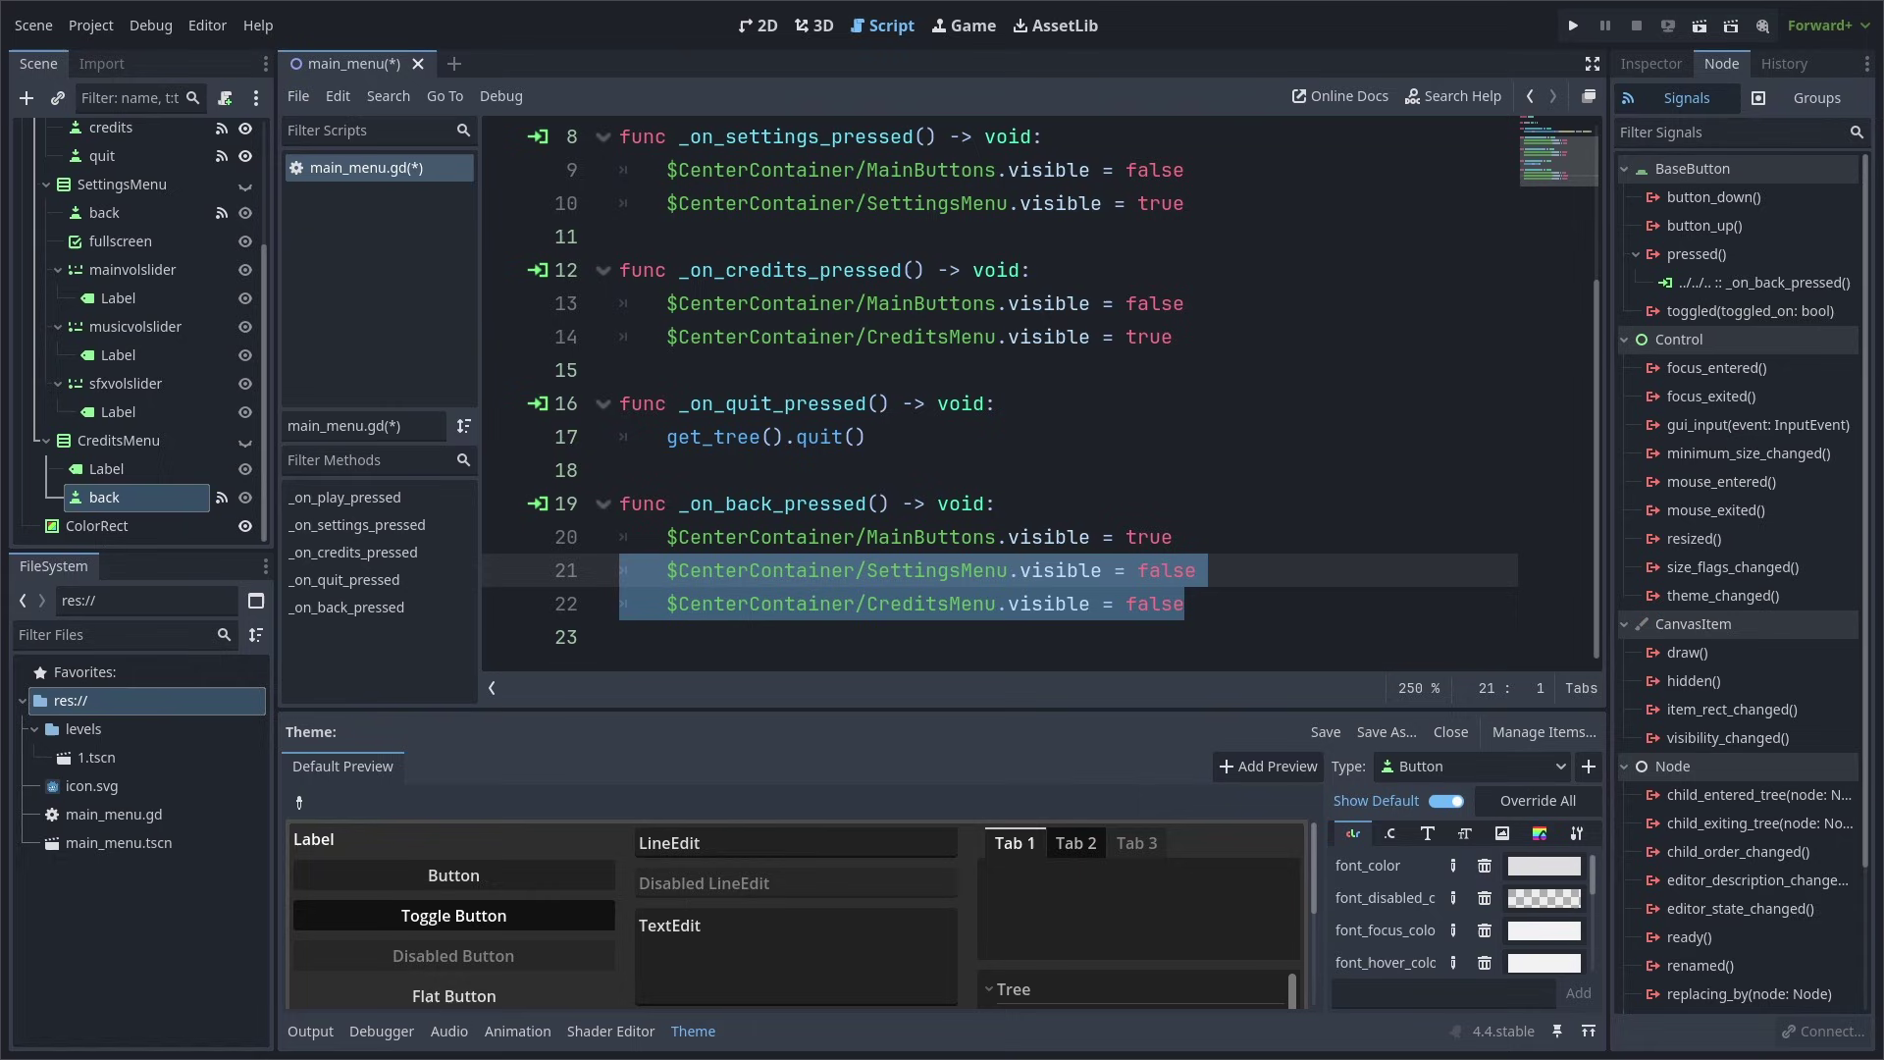
pyautogui.click(1185, 603)
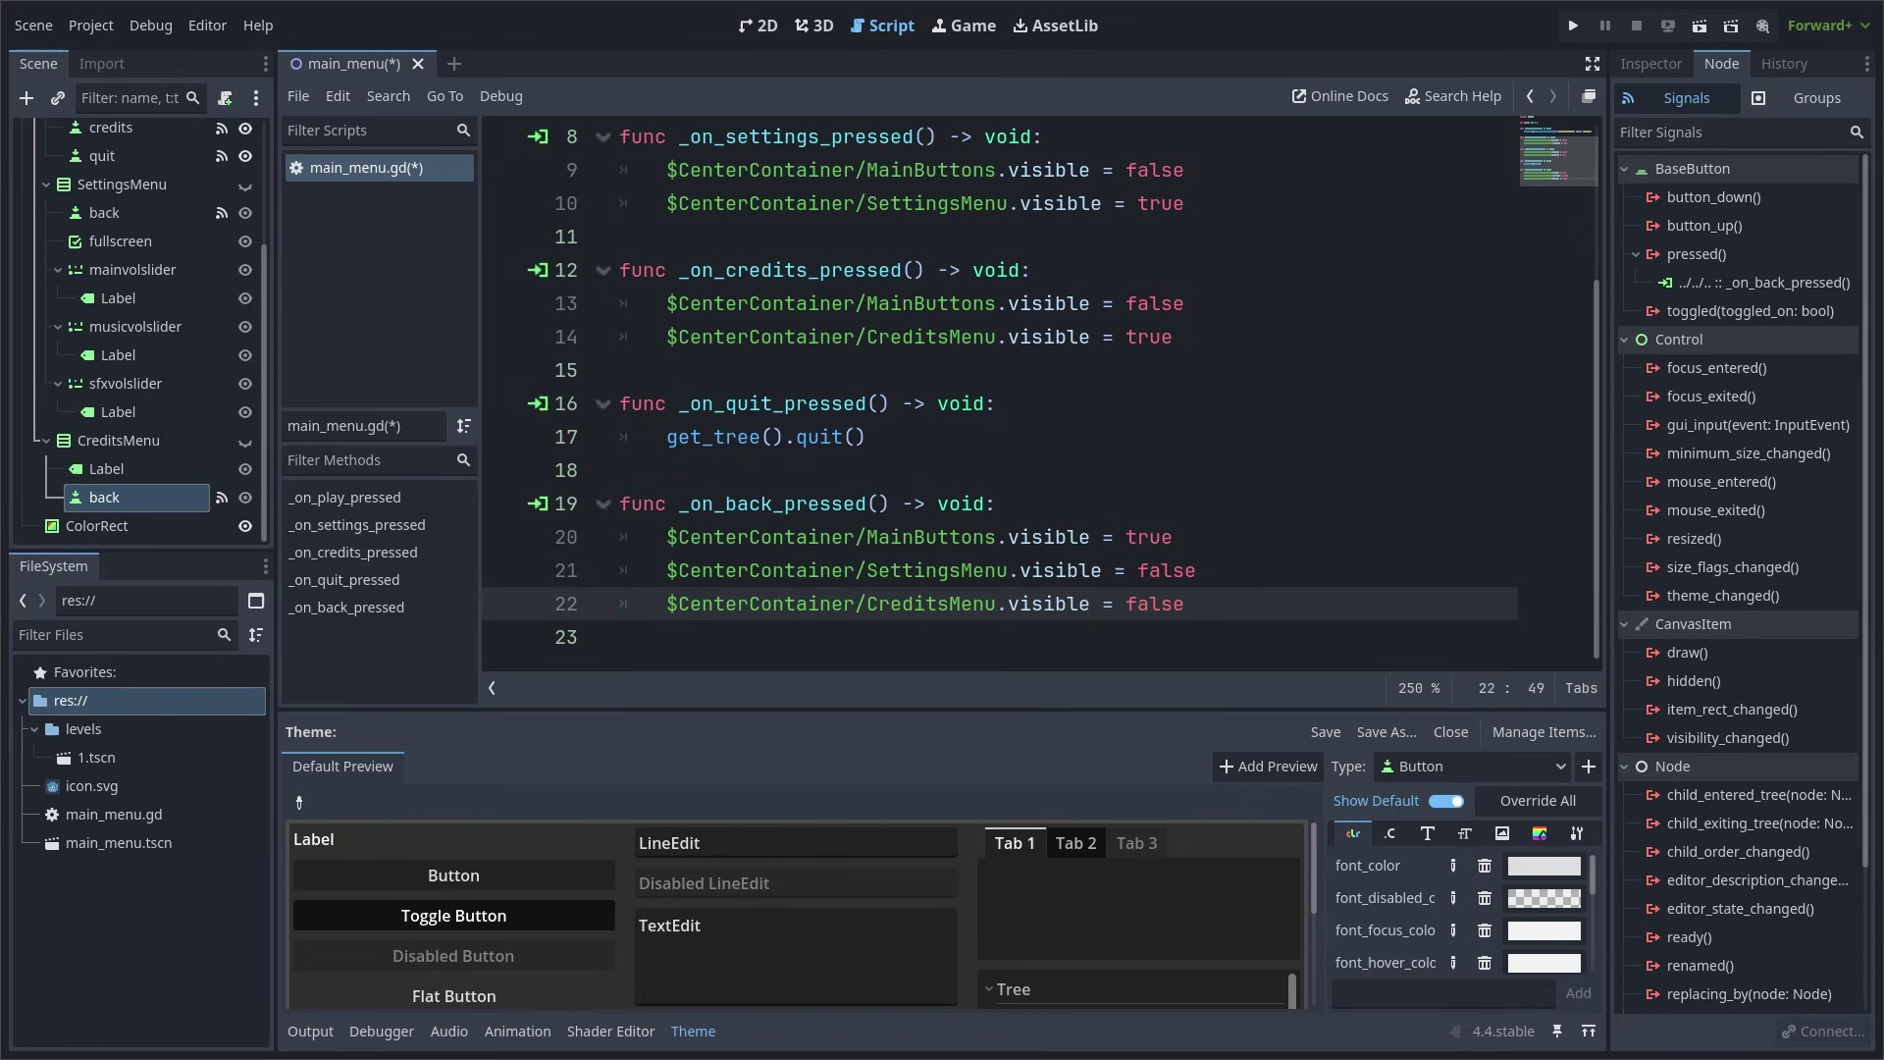
# Connect the fullscreen checkbox's toggled signal to _on_fullscreen_toggled in the MainMenu script
pyautogui.click(186, 245)
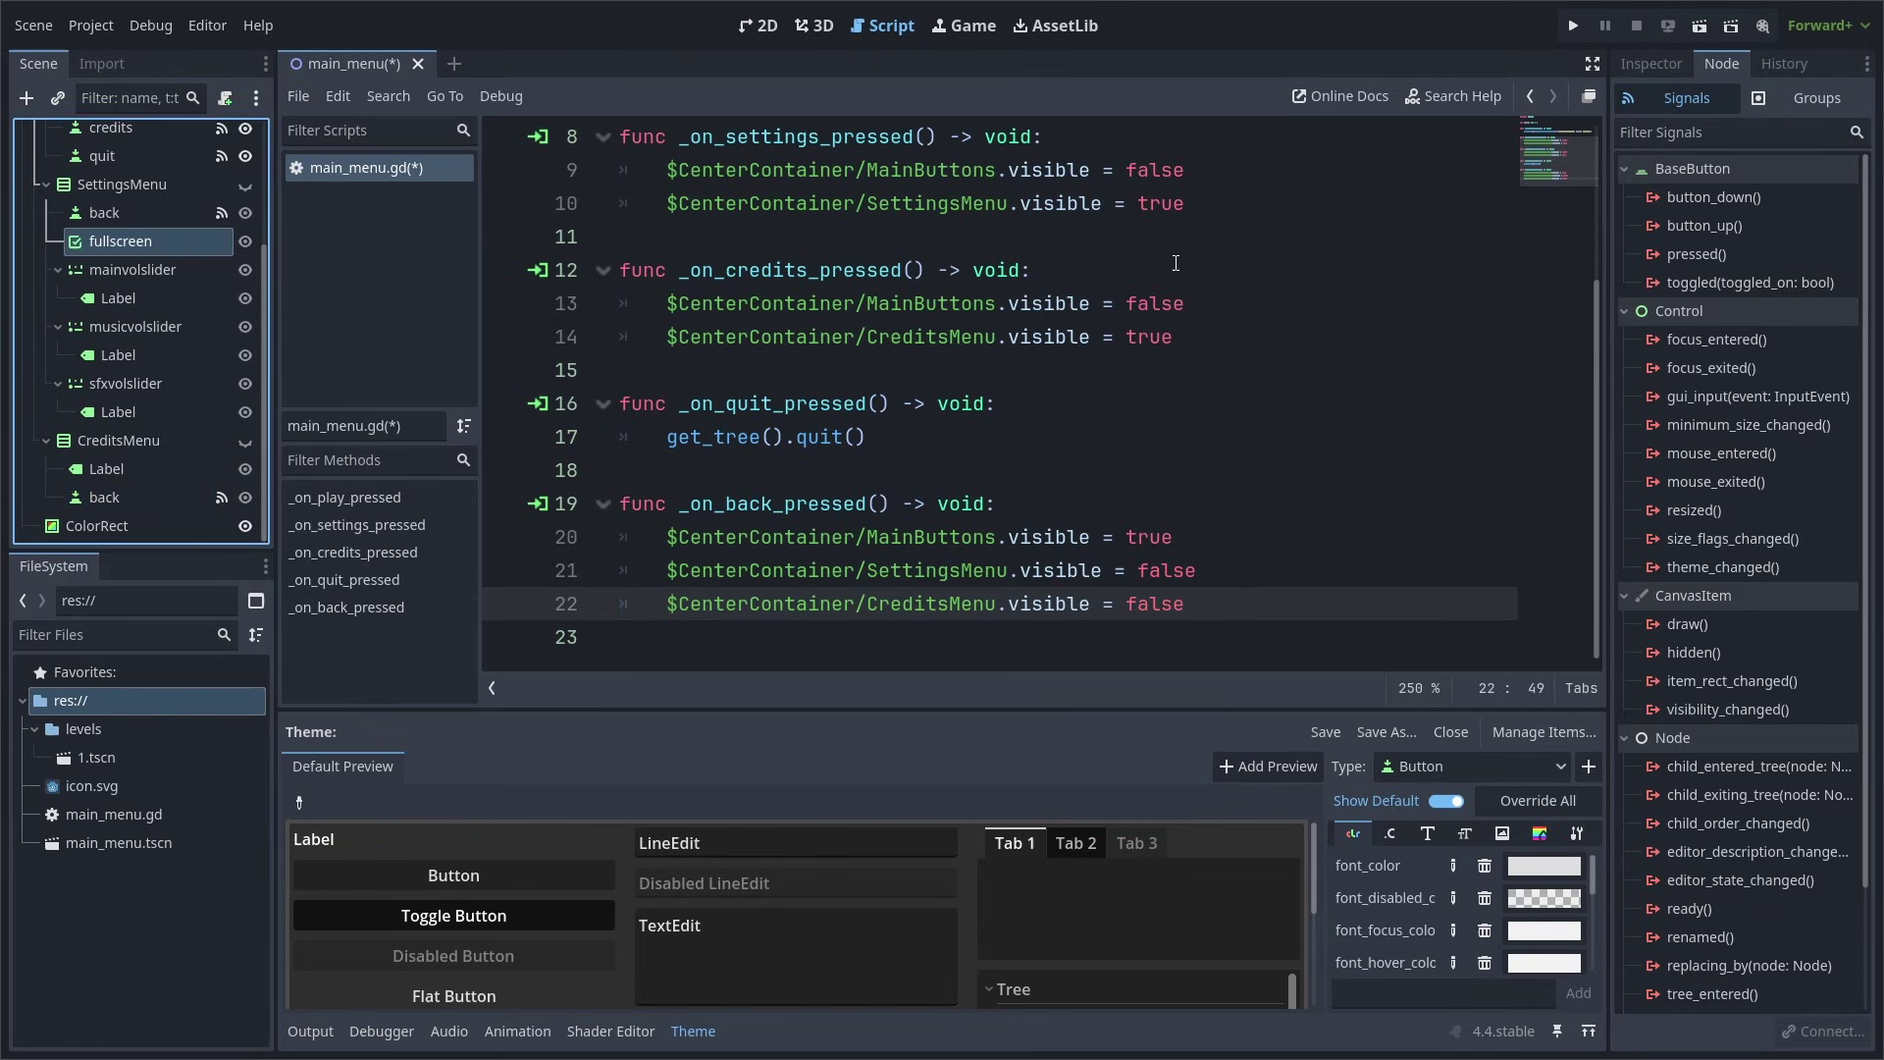
pyautogui.doubleClick(1725, 283)
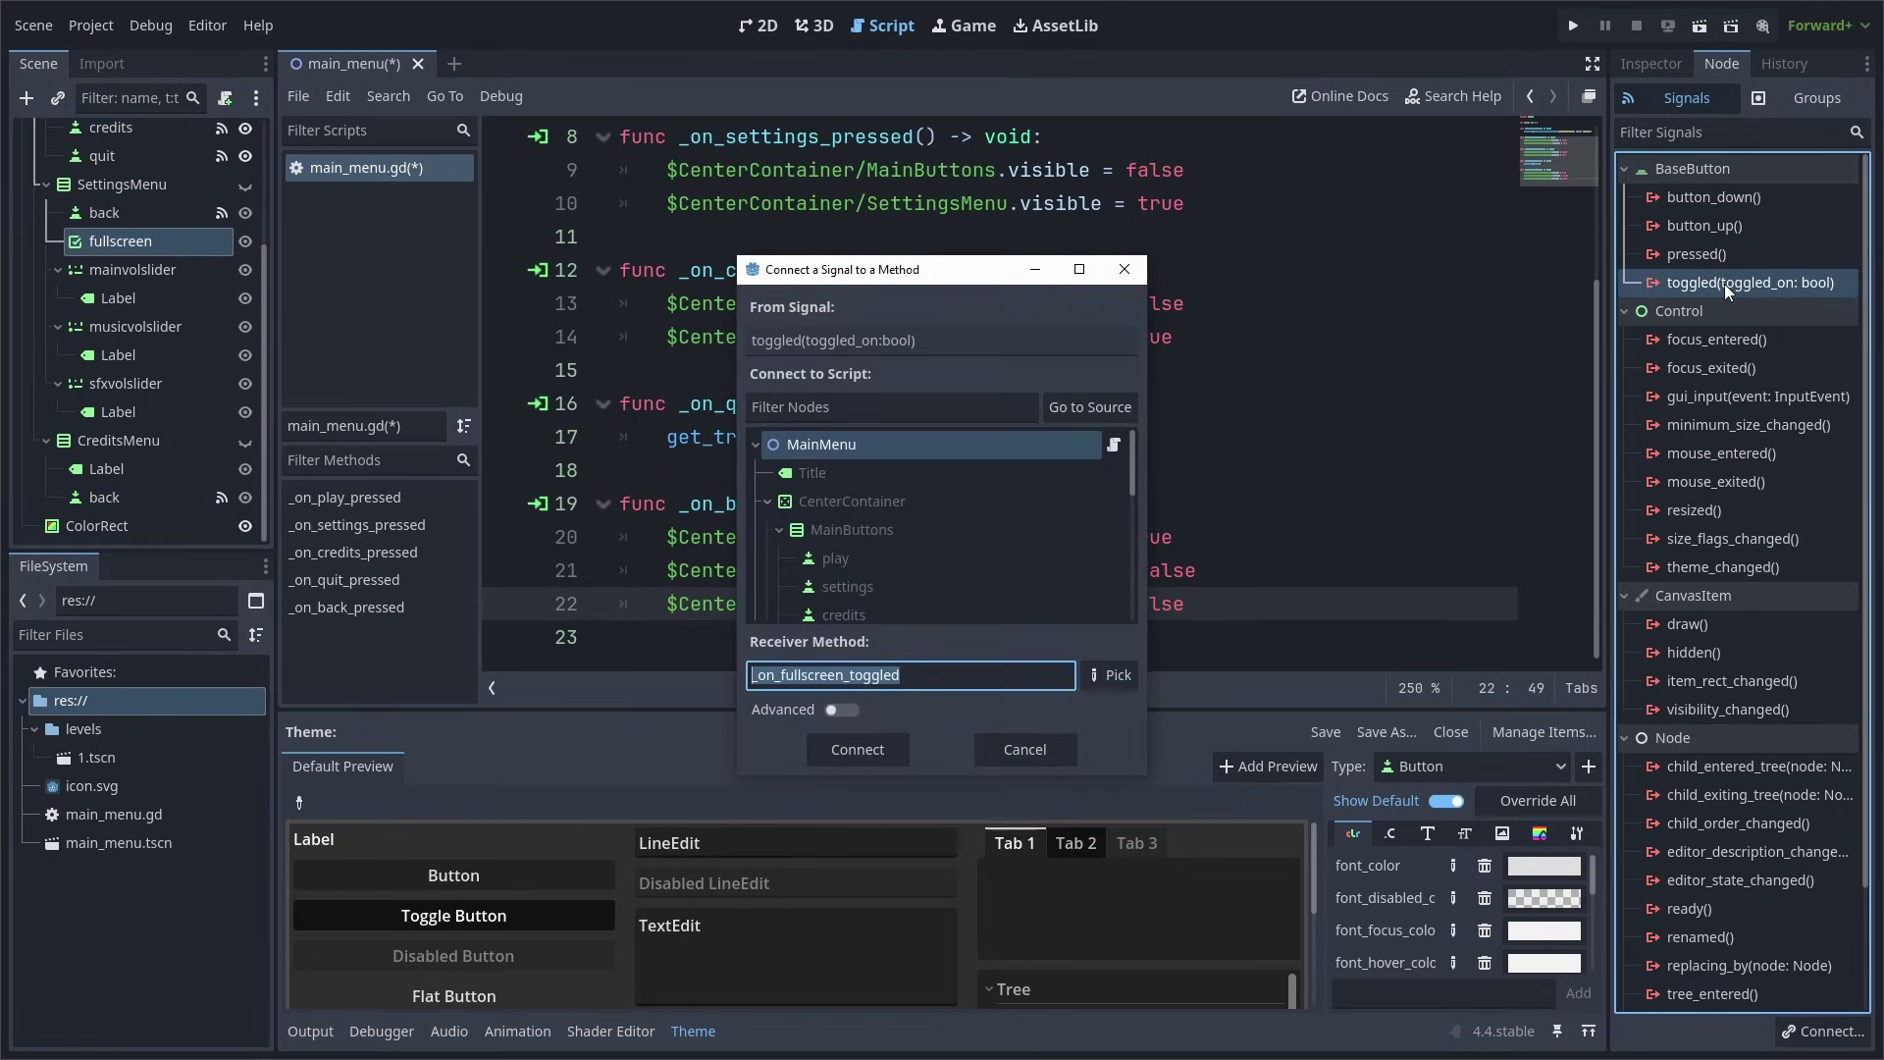
pyautogui.click(855, 751)
# Connect the value_changed signals of mainvolslider, musicvolslider and sfxvolslider to the MainMenu script
pyautogui.click(151, 274)
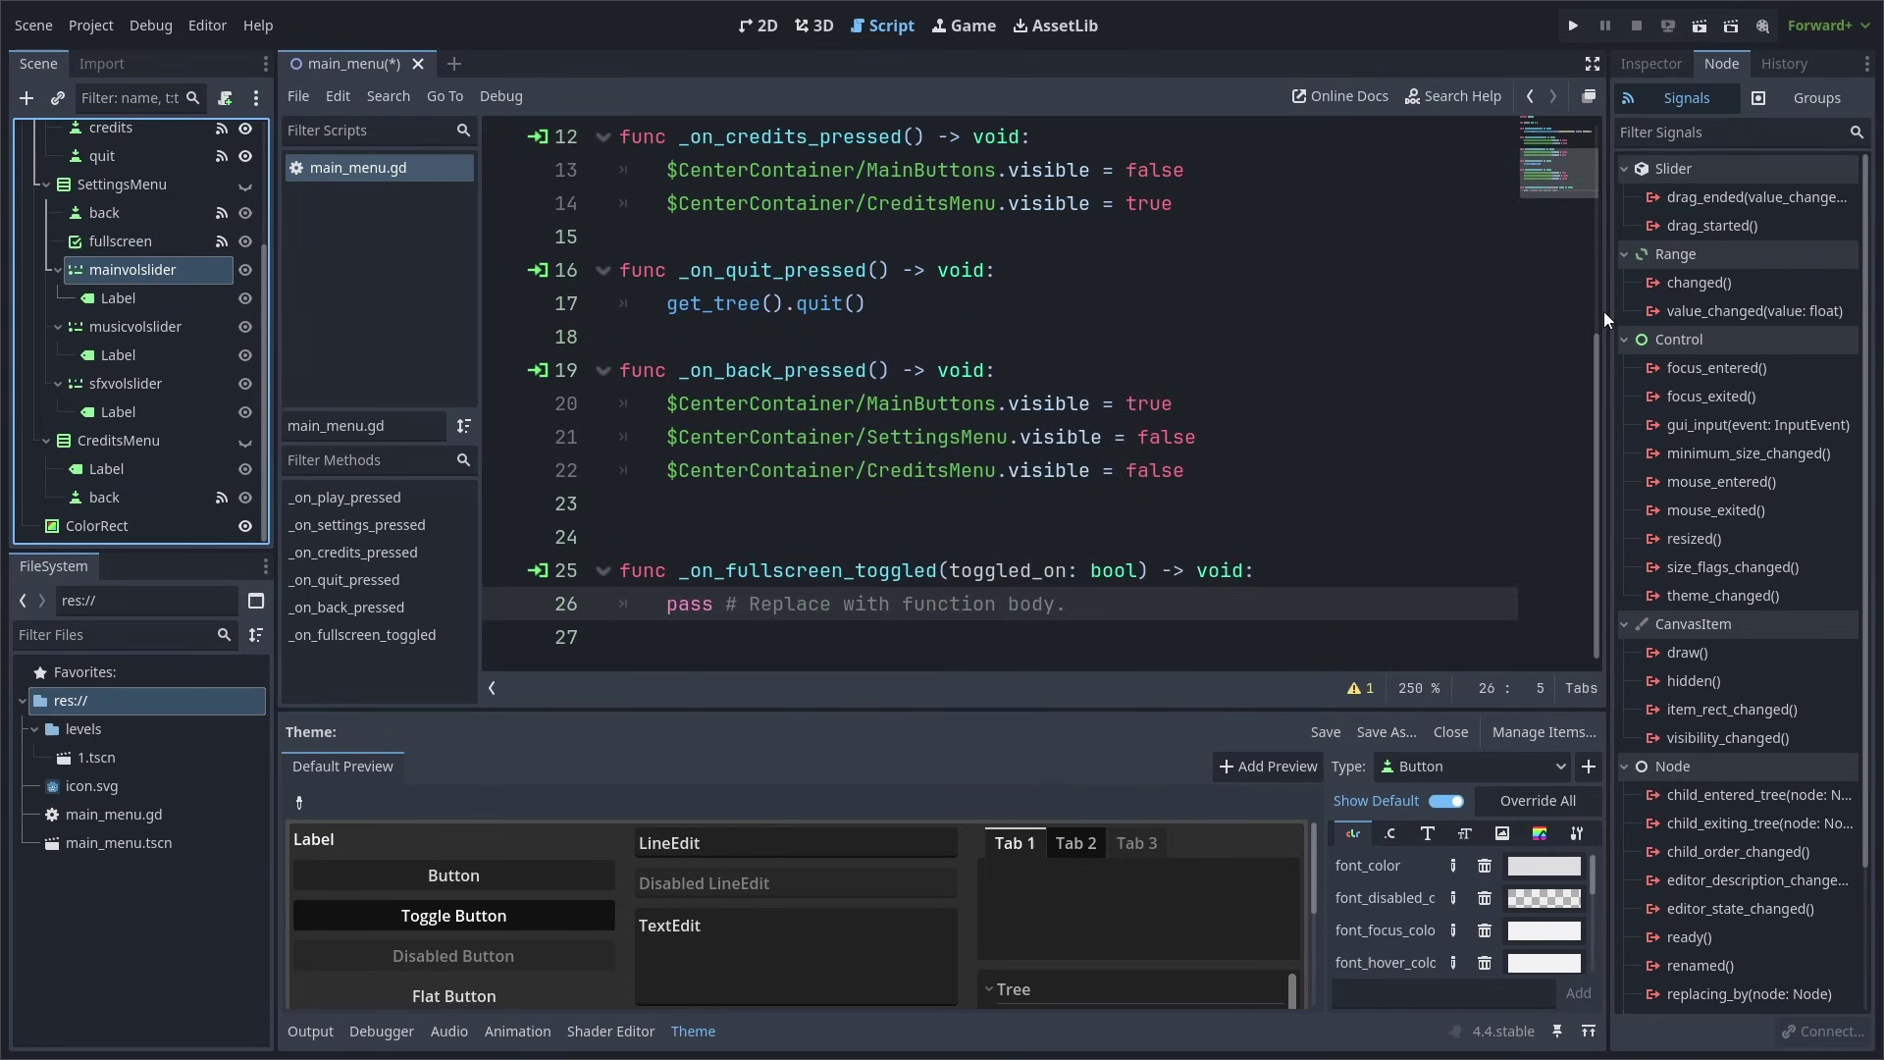
pyautogui.doubleClick(1753, 310)
pyautogui.click(880, 746)
pyautogui.click(147, 327)
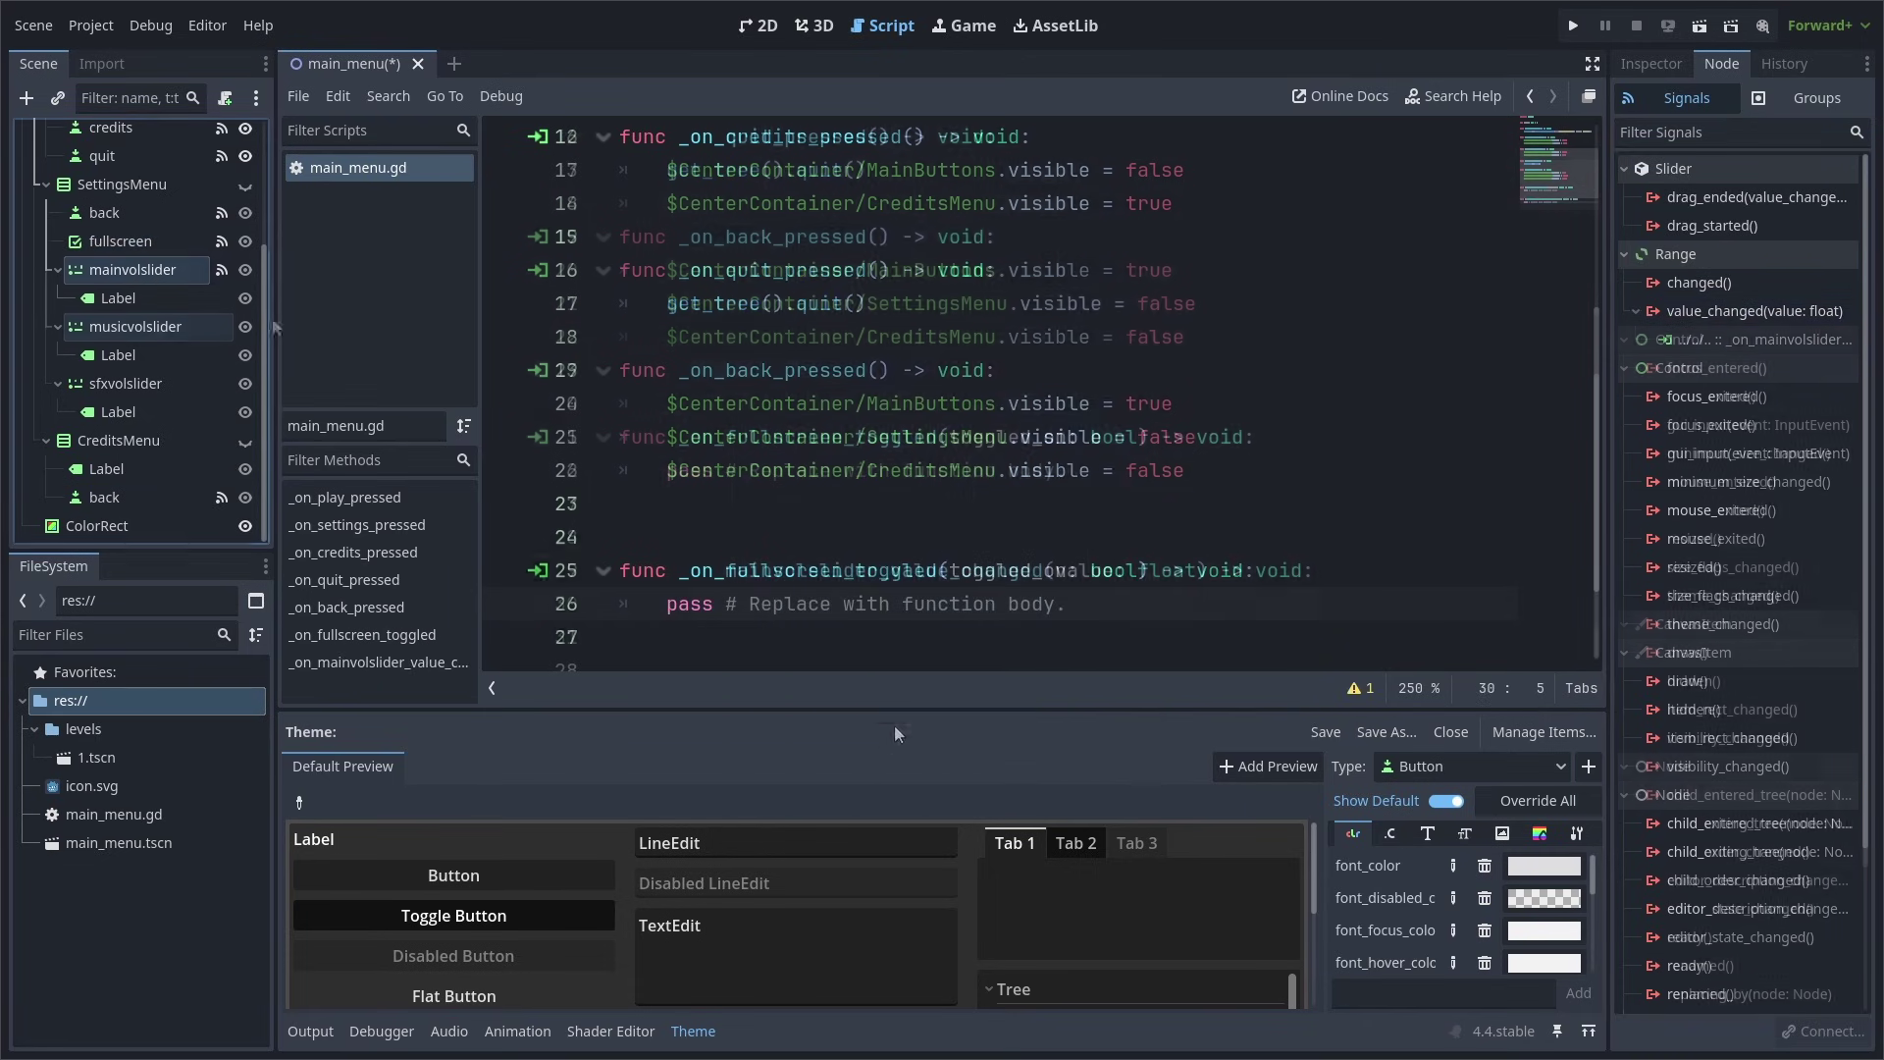
pyautogui.doubleClick(1727, 312)
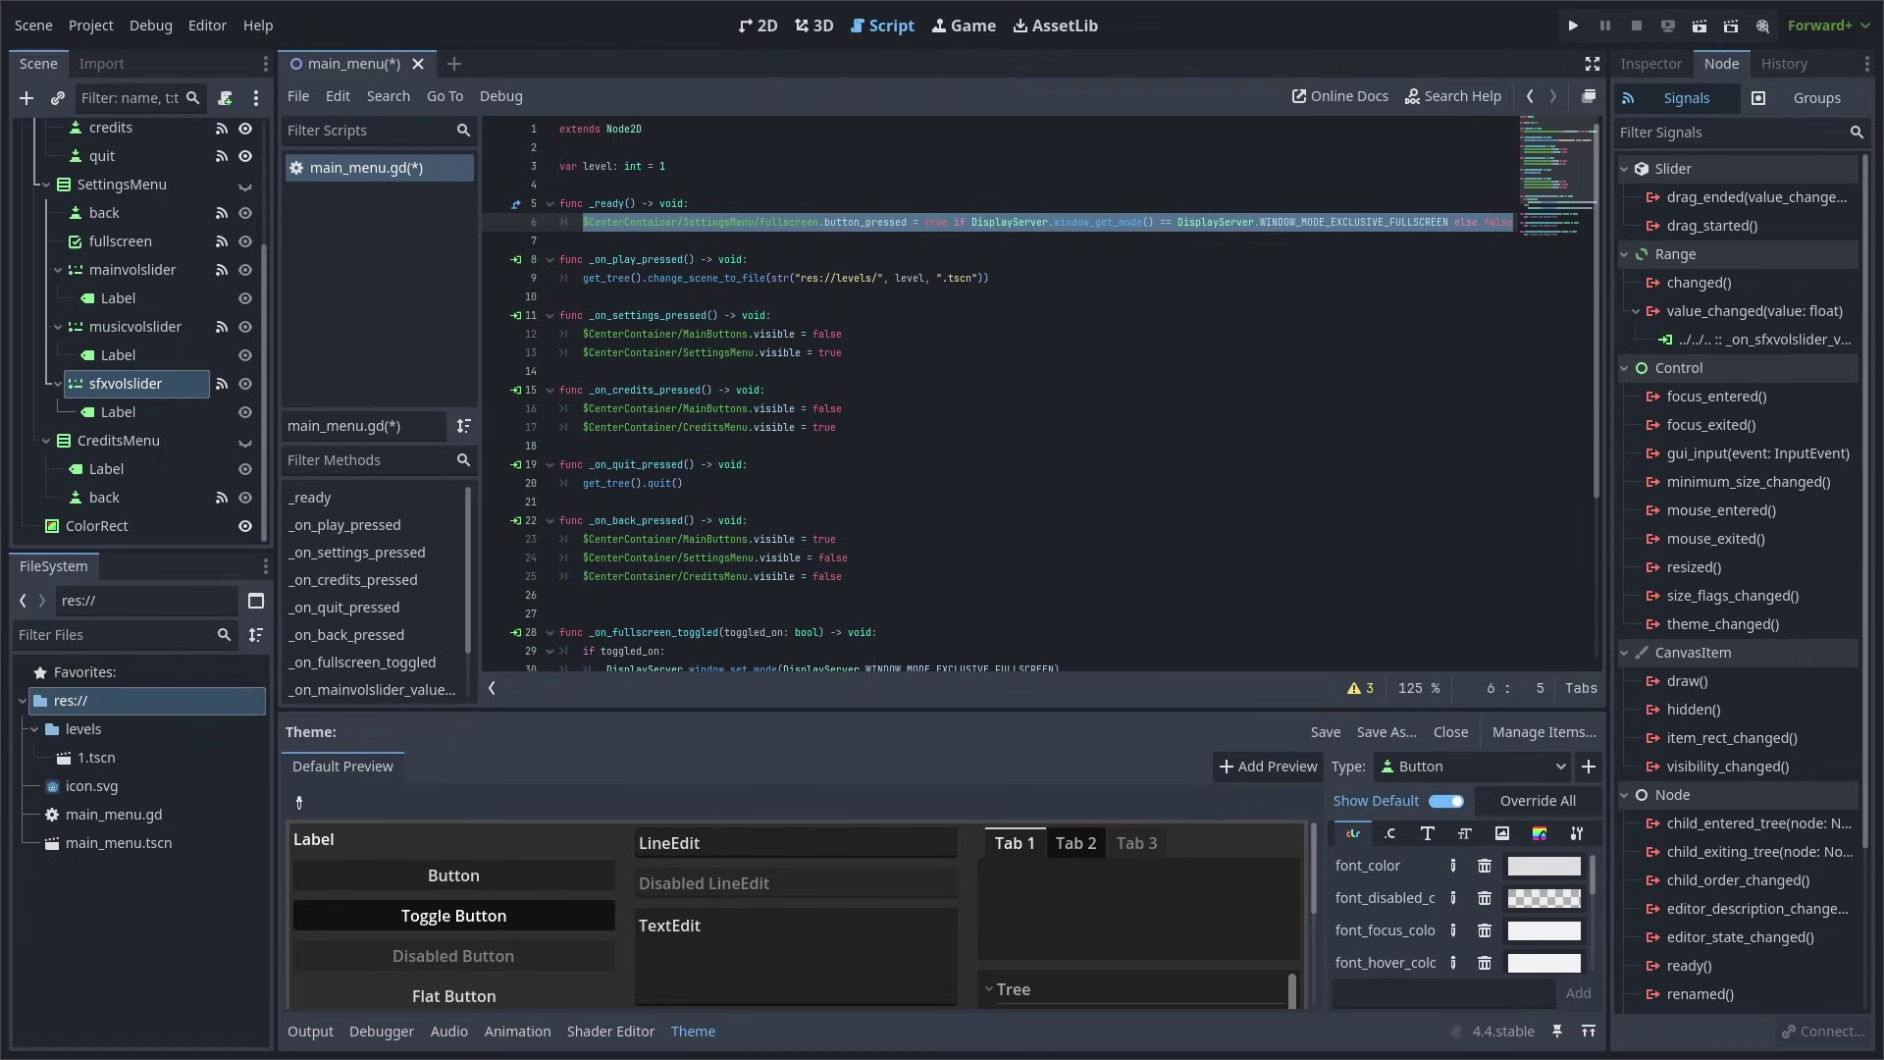
# Script the fullscreen toggle's window mode switch and initialise the fullscreen checkbox in _ready according to WINDOW_MODE_EXCLUSIVE_FULLSCREEN
pyautogui.press('Home')
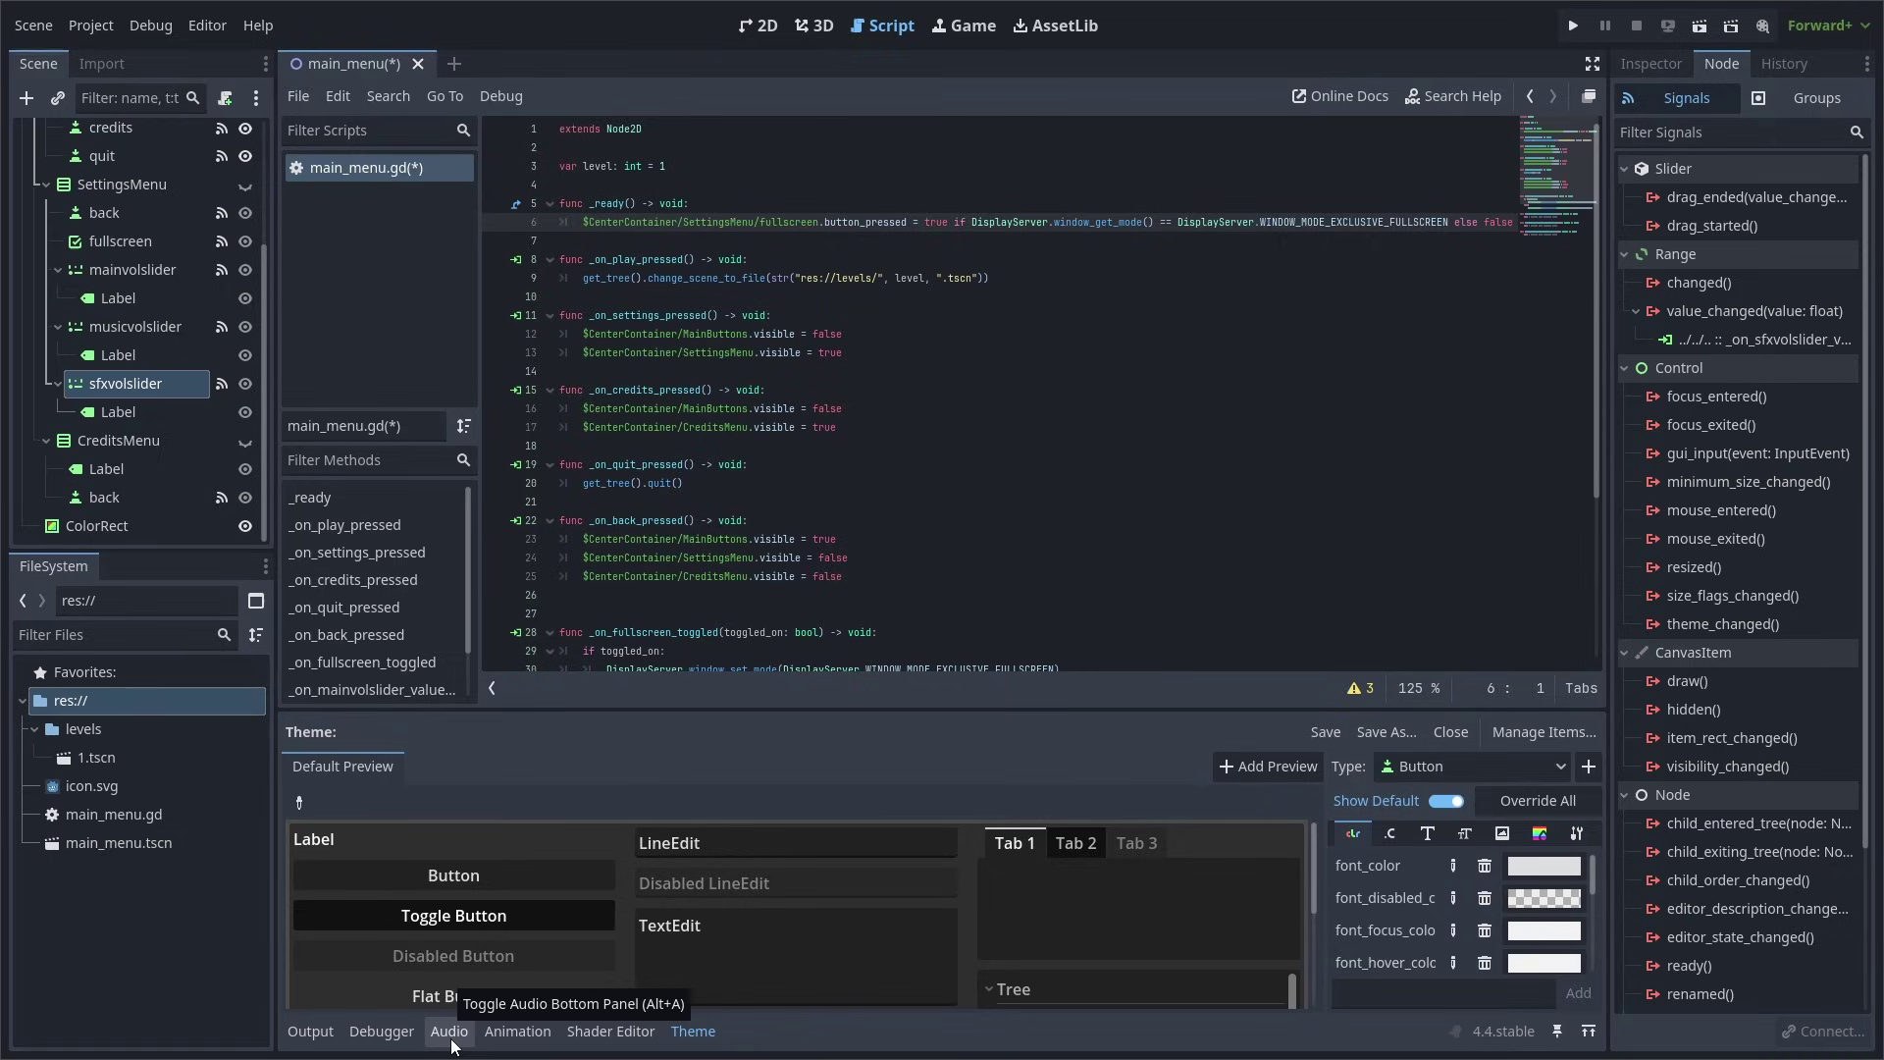
# Add two audio buses to the default bus layout and name them MUSIC and SFX
pyautogui.click(449, 1030)
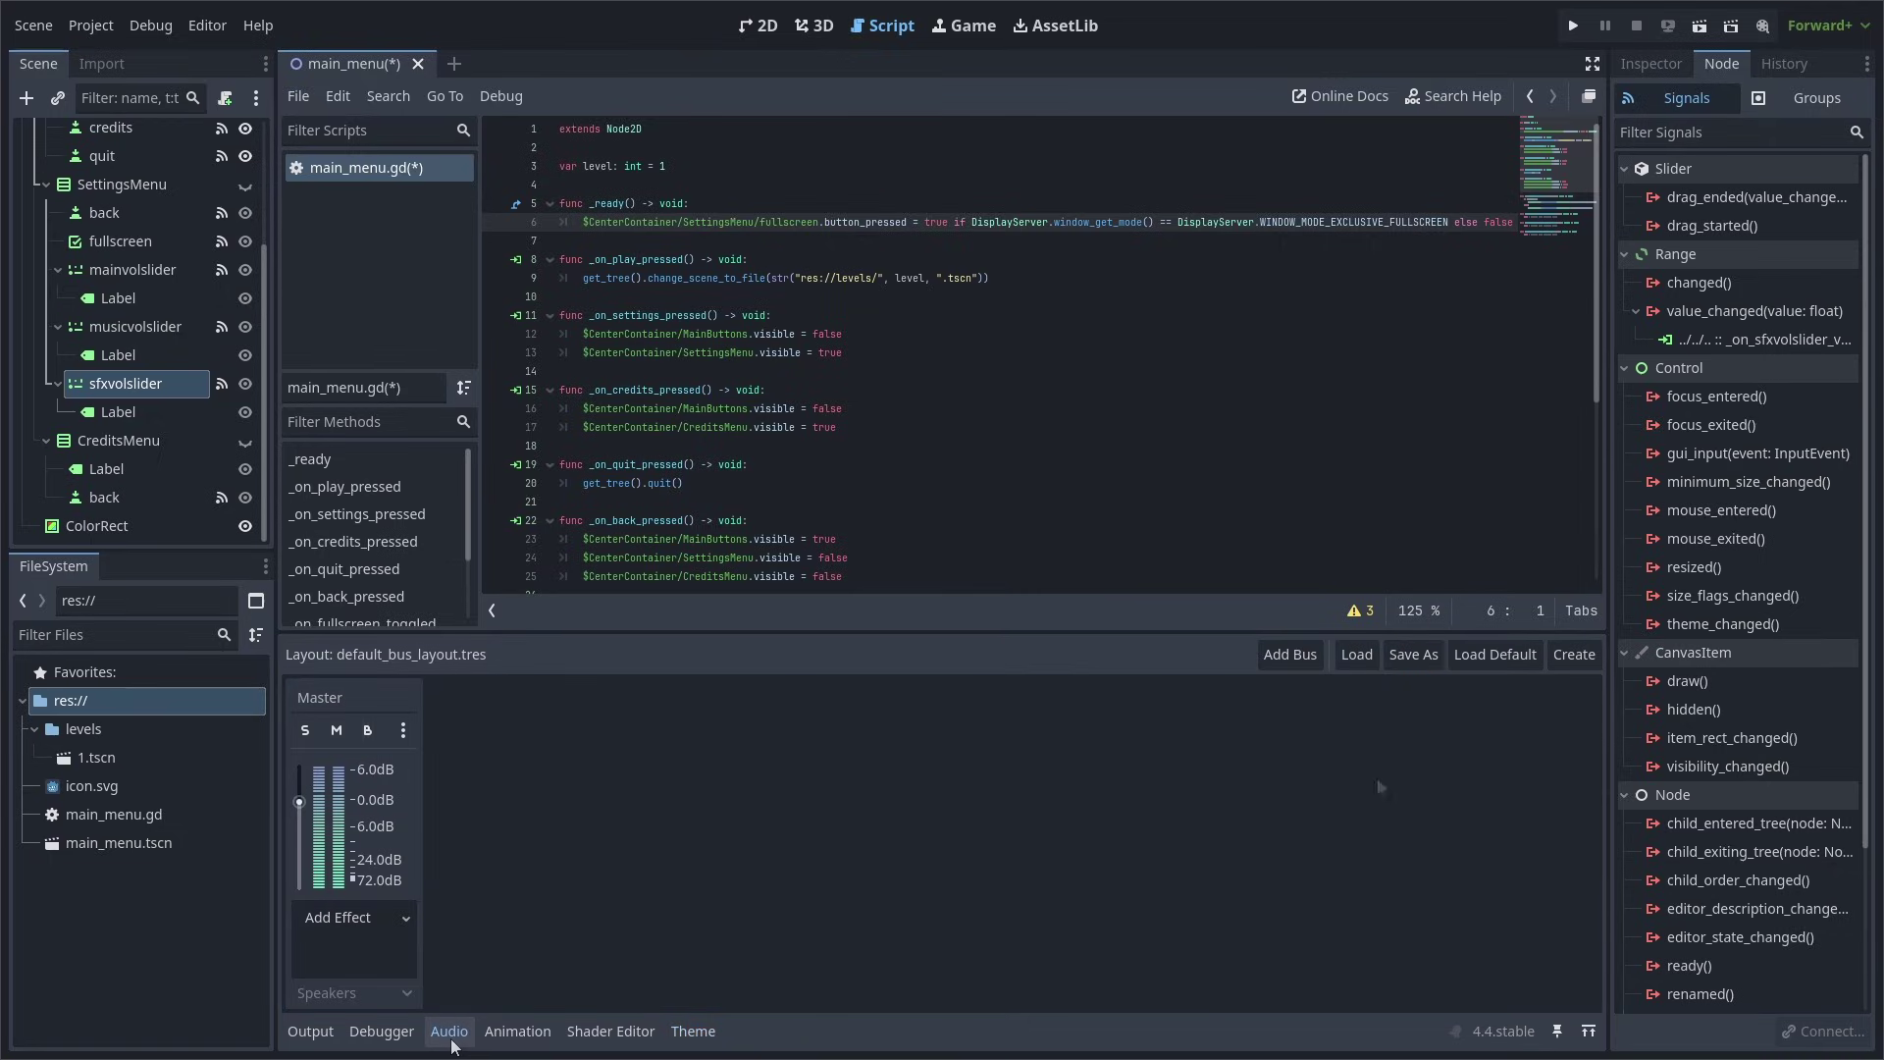
pyautogui.click(1289, 652)
pyautogui.click(1289, 651)
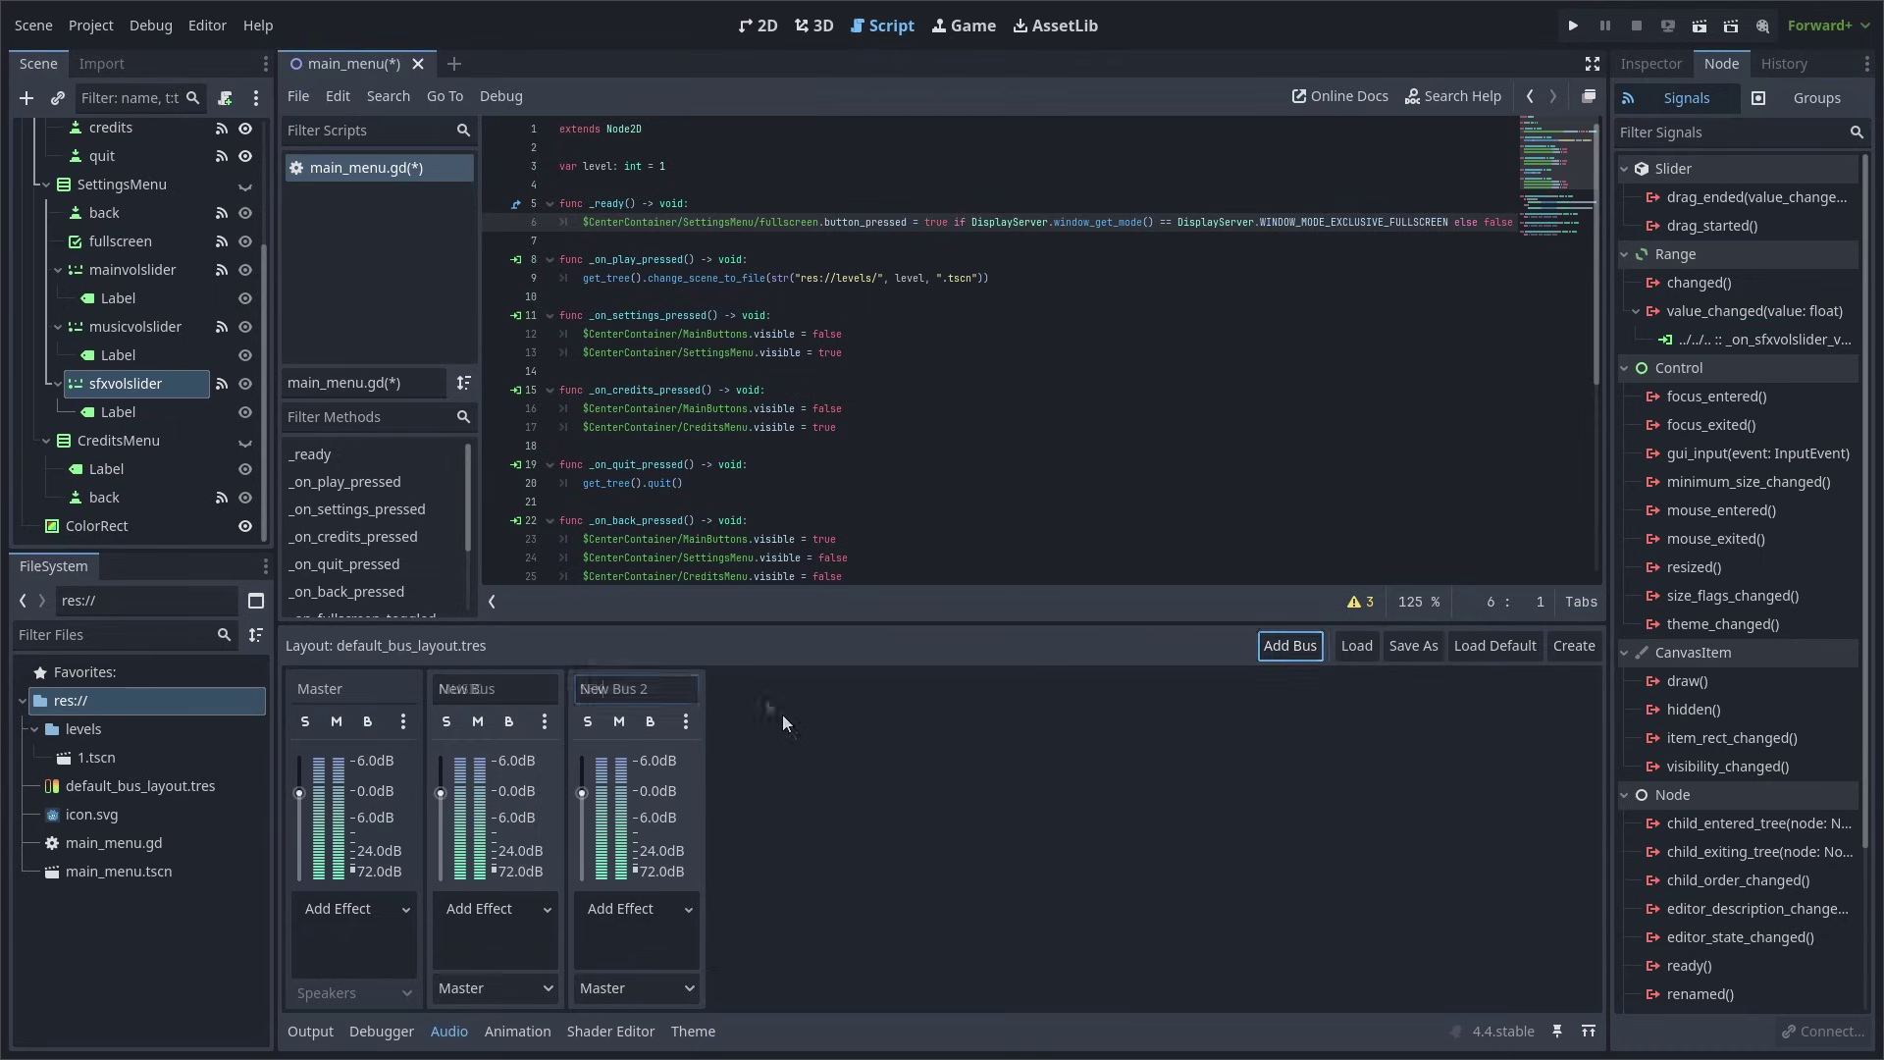
pyautogui.write('SFX')
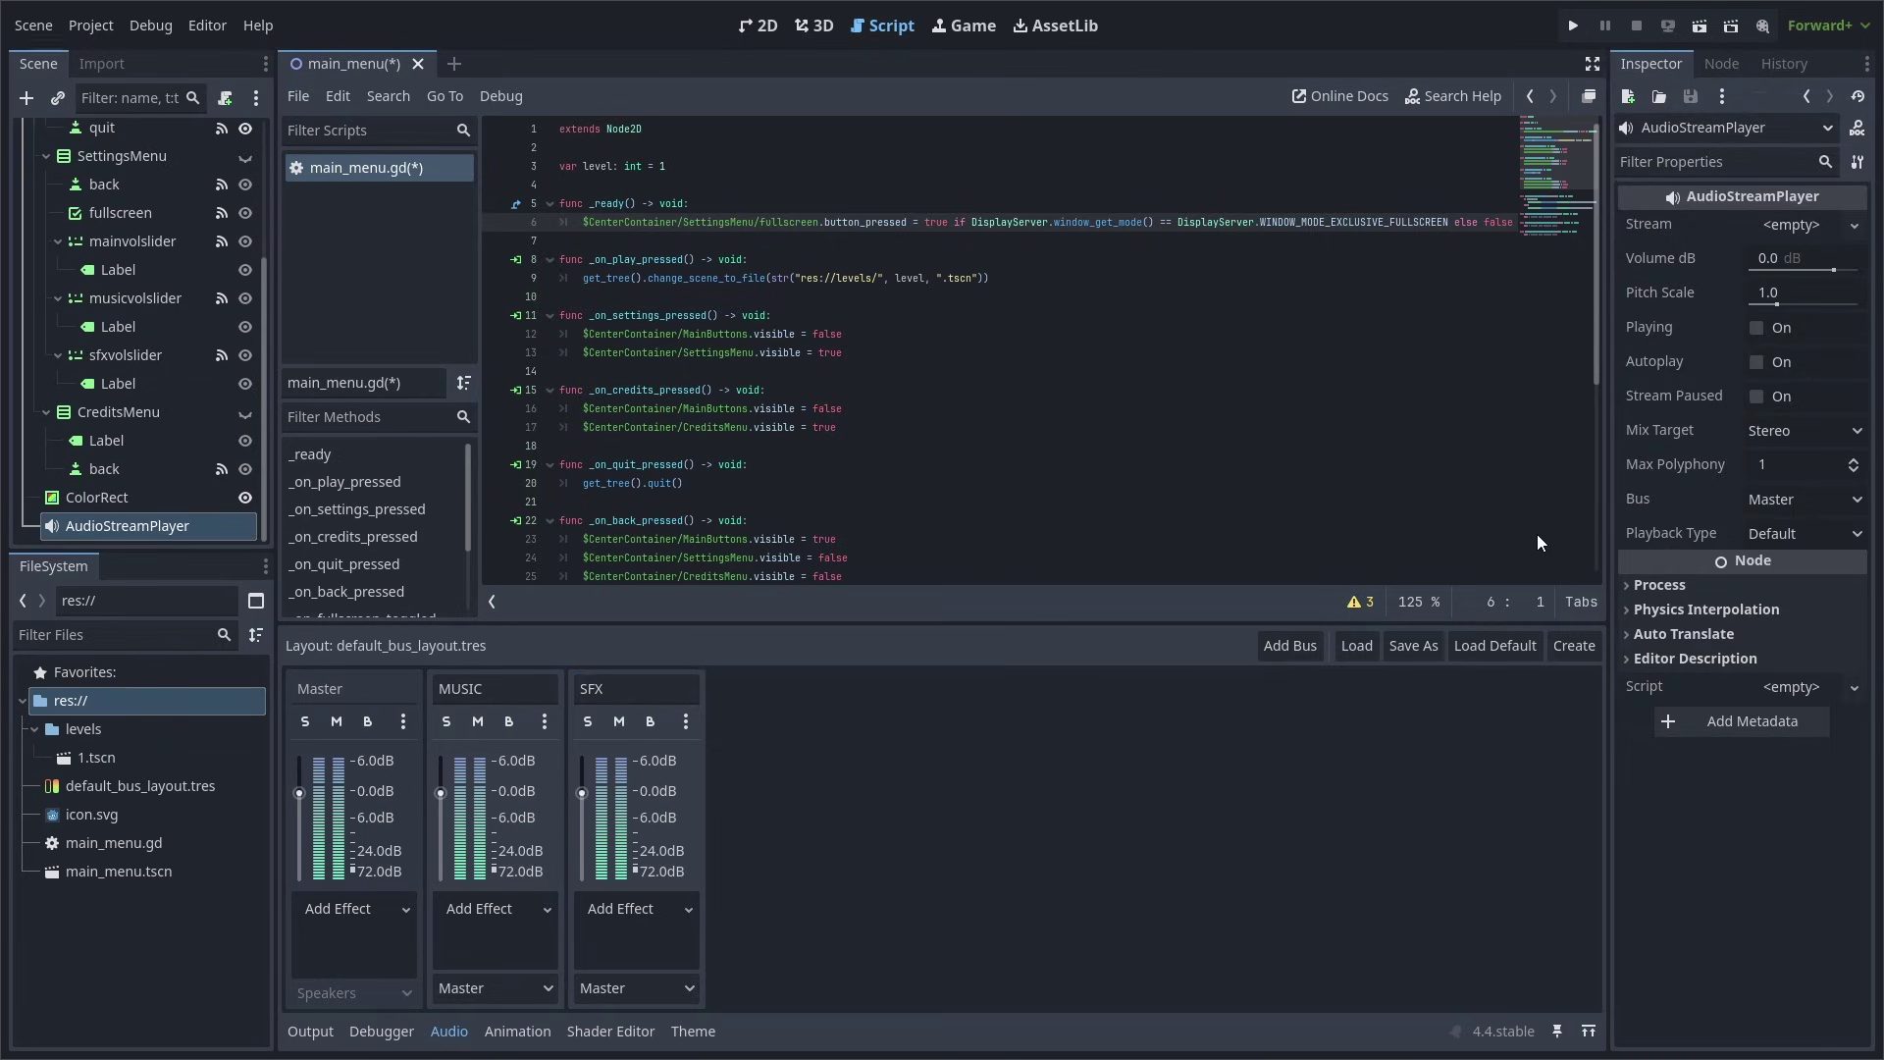
# Add an AudioStreamPlayer to the scene, look at its bus options and undo adding the node
pyautogui.click(1792, 500)
pyautogui.hotkey('ctrl', 'z')
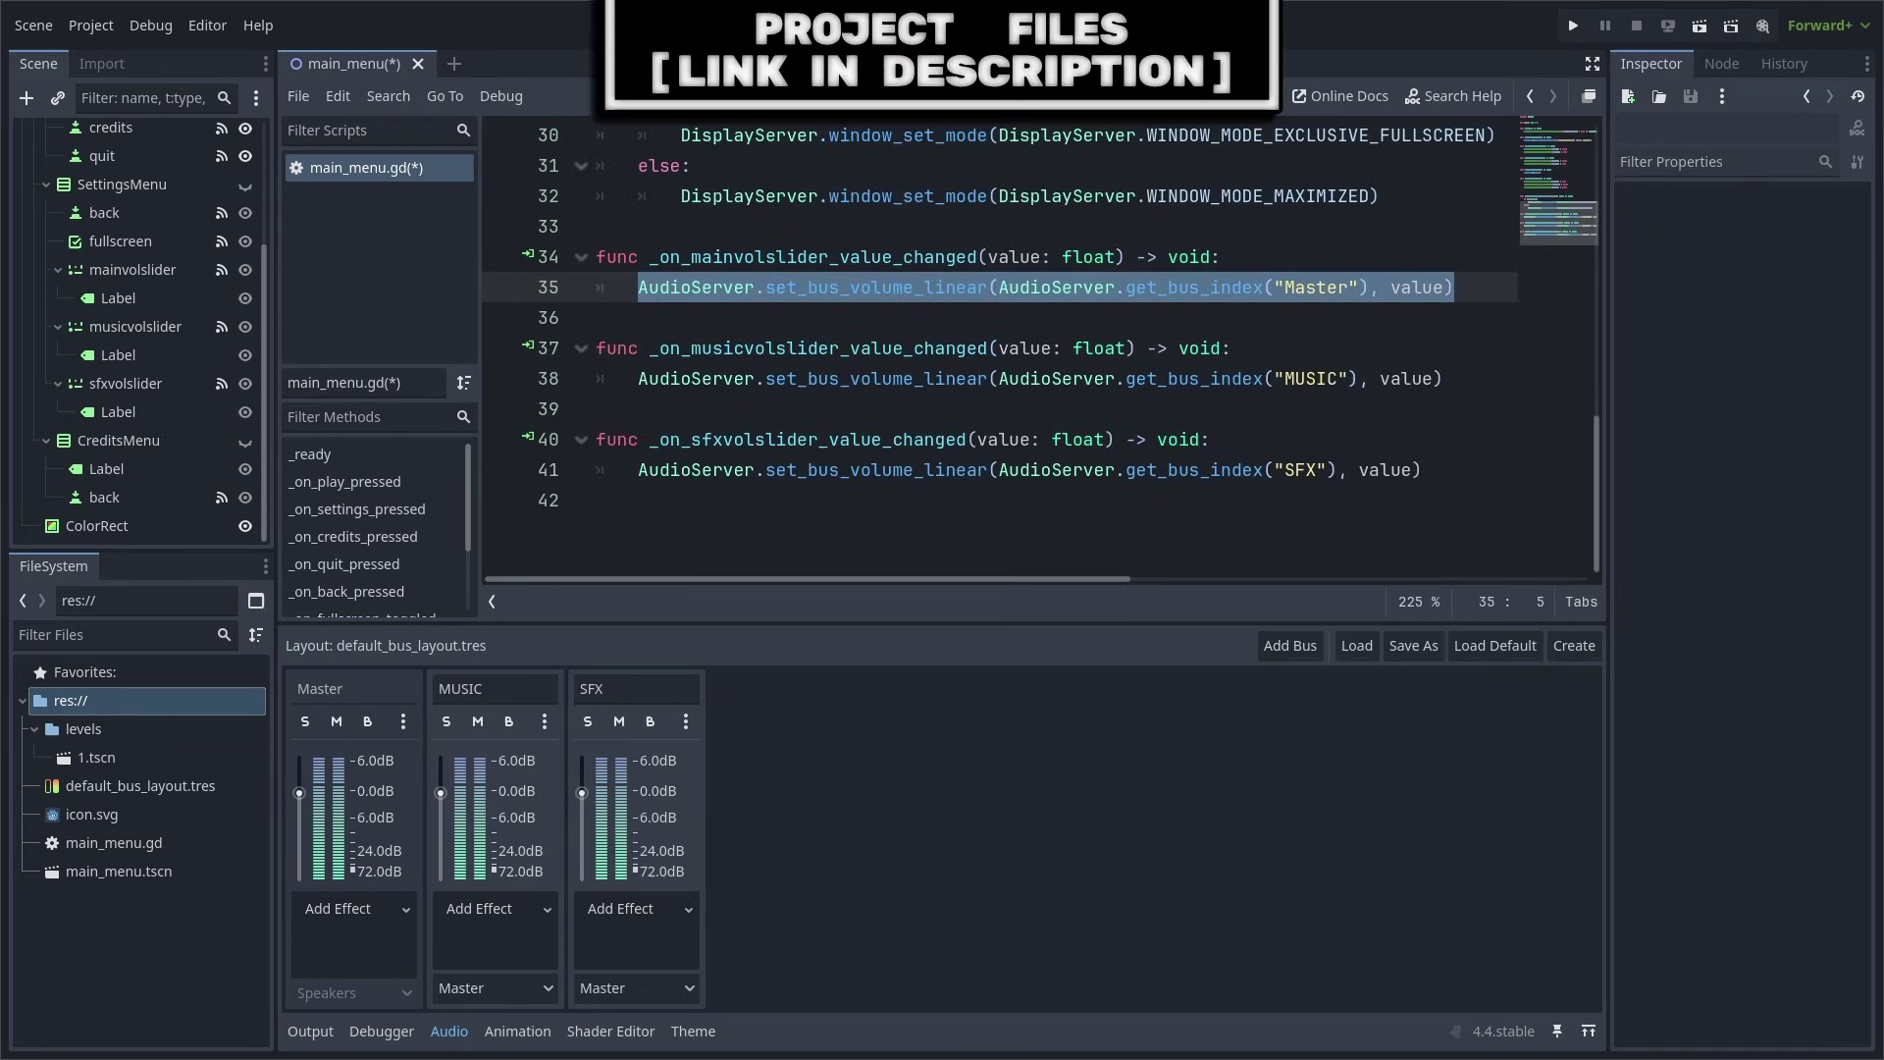
# Script the slider handlers to set the Master, MUSIC and SFX bus volumes, and initialise the three slider values in _ready with db_to_linear
pyautogui.doubleClick(1415, 286)
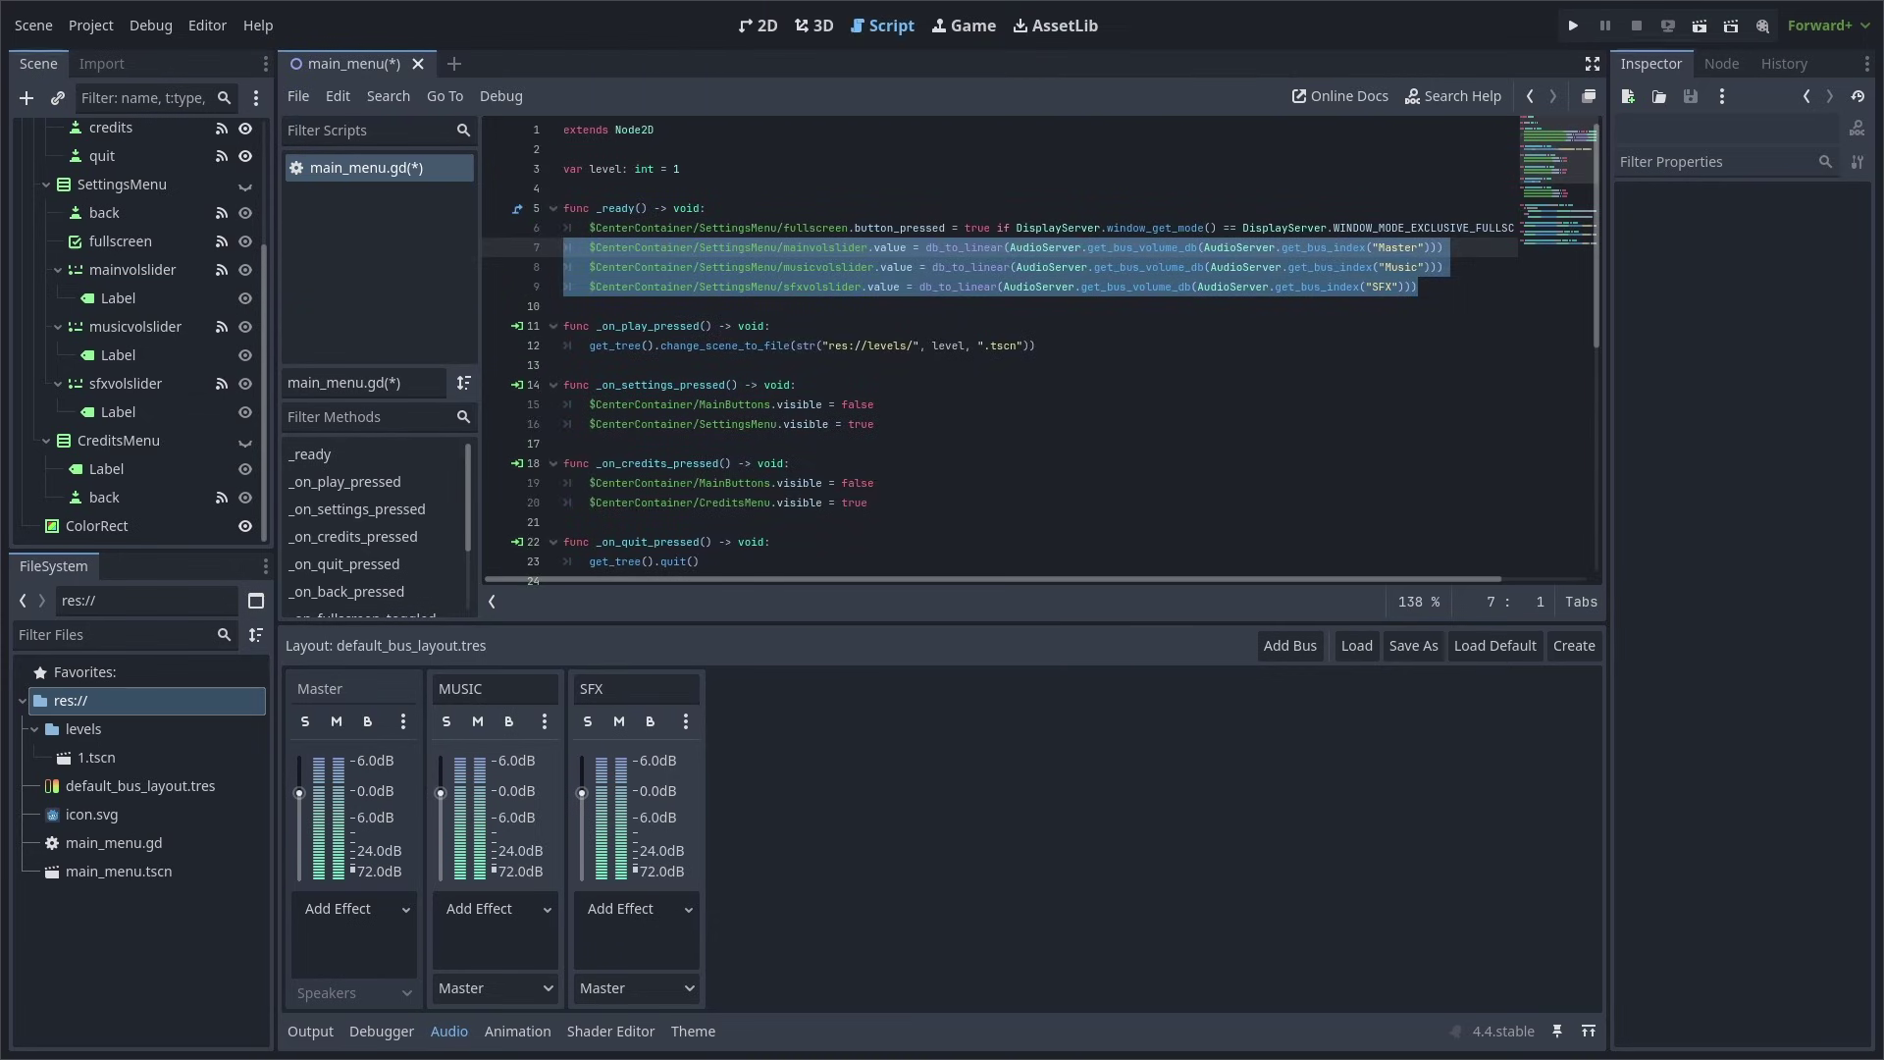
pyautogui.click(563, 306)
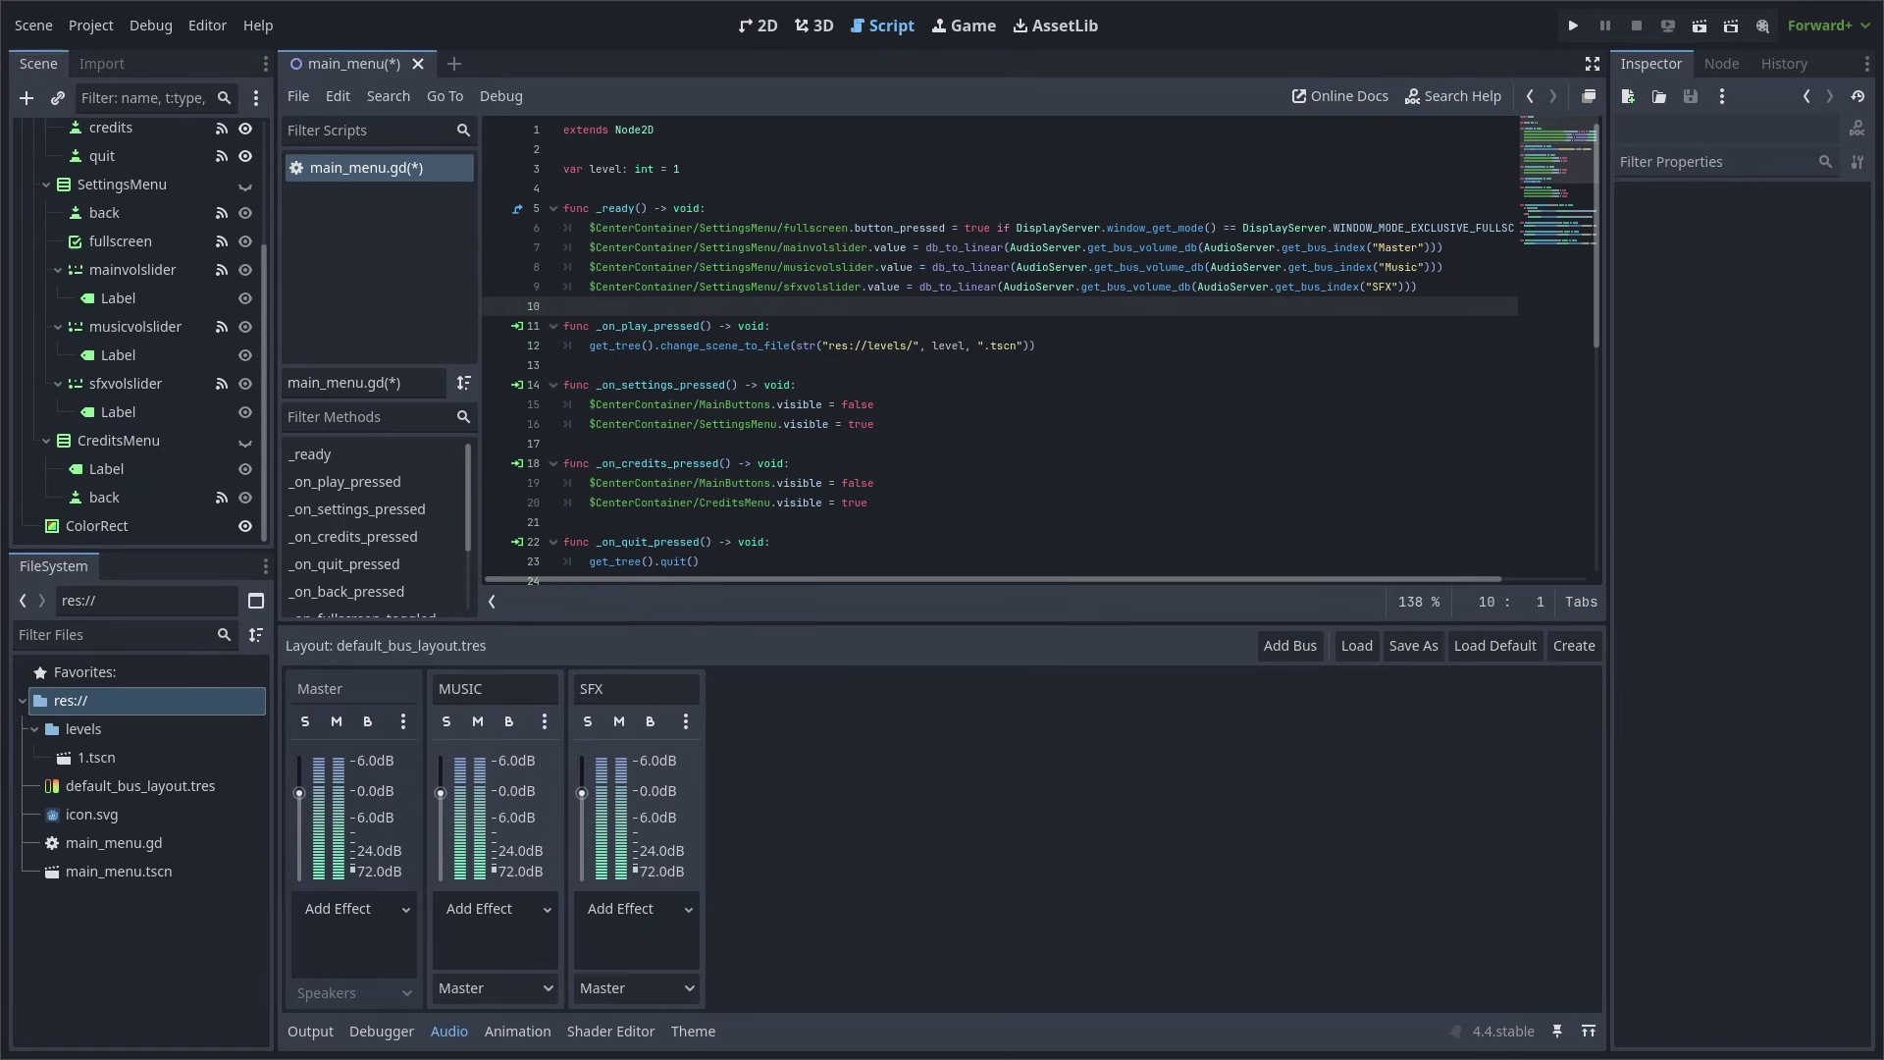
# Set the project's main scene to res://main_menu.tscn in the Application Run settings
pyautogui.click(91, 27)
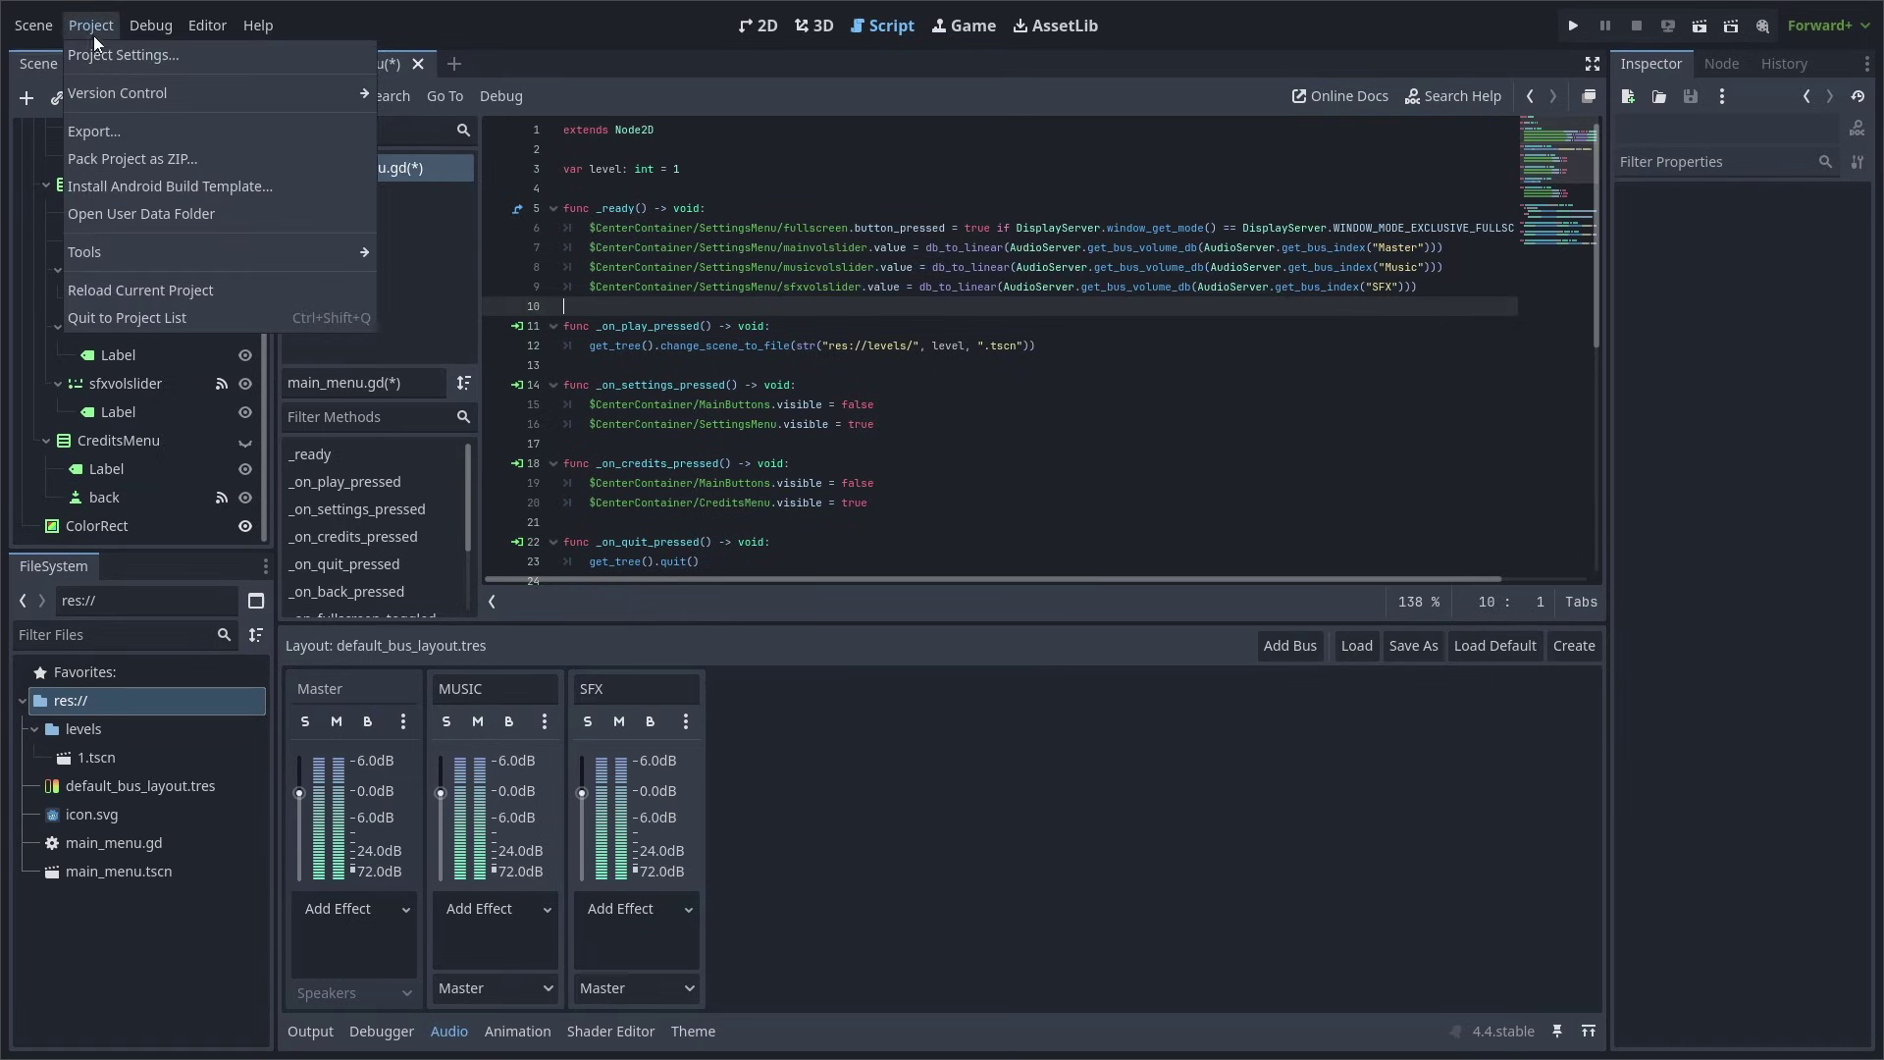
pyautogui.click(134, 56)
pyautogui.scroll(5, 456, 491)
pyautogui.click(420, 339)
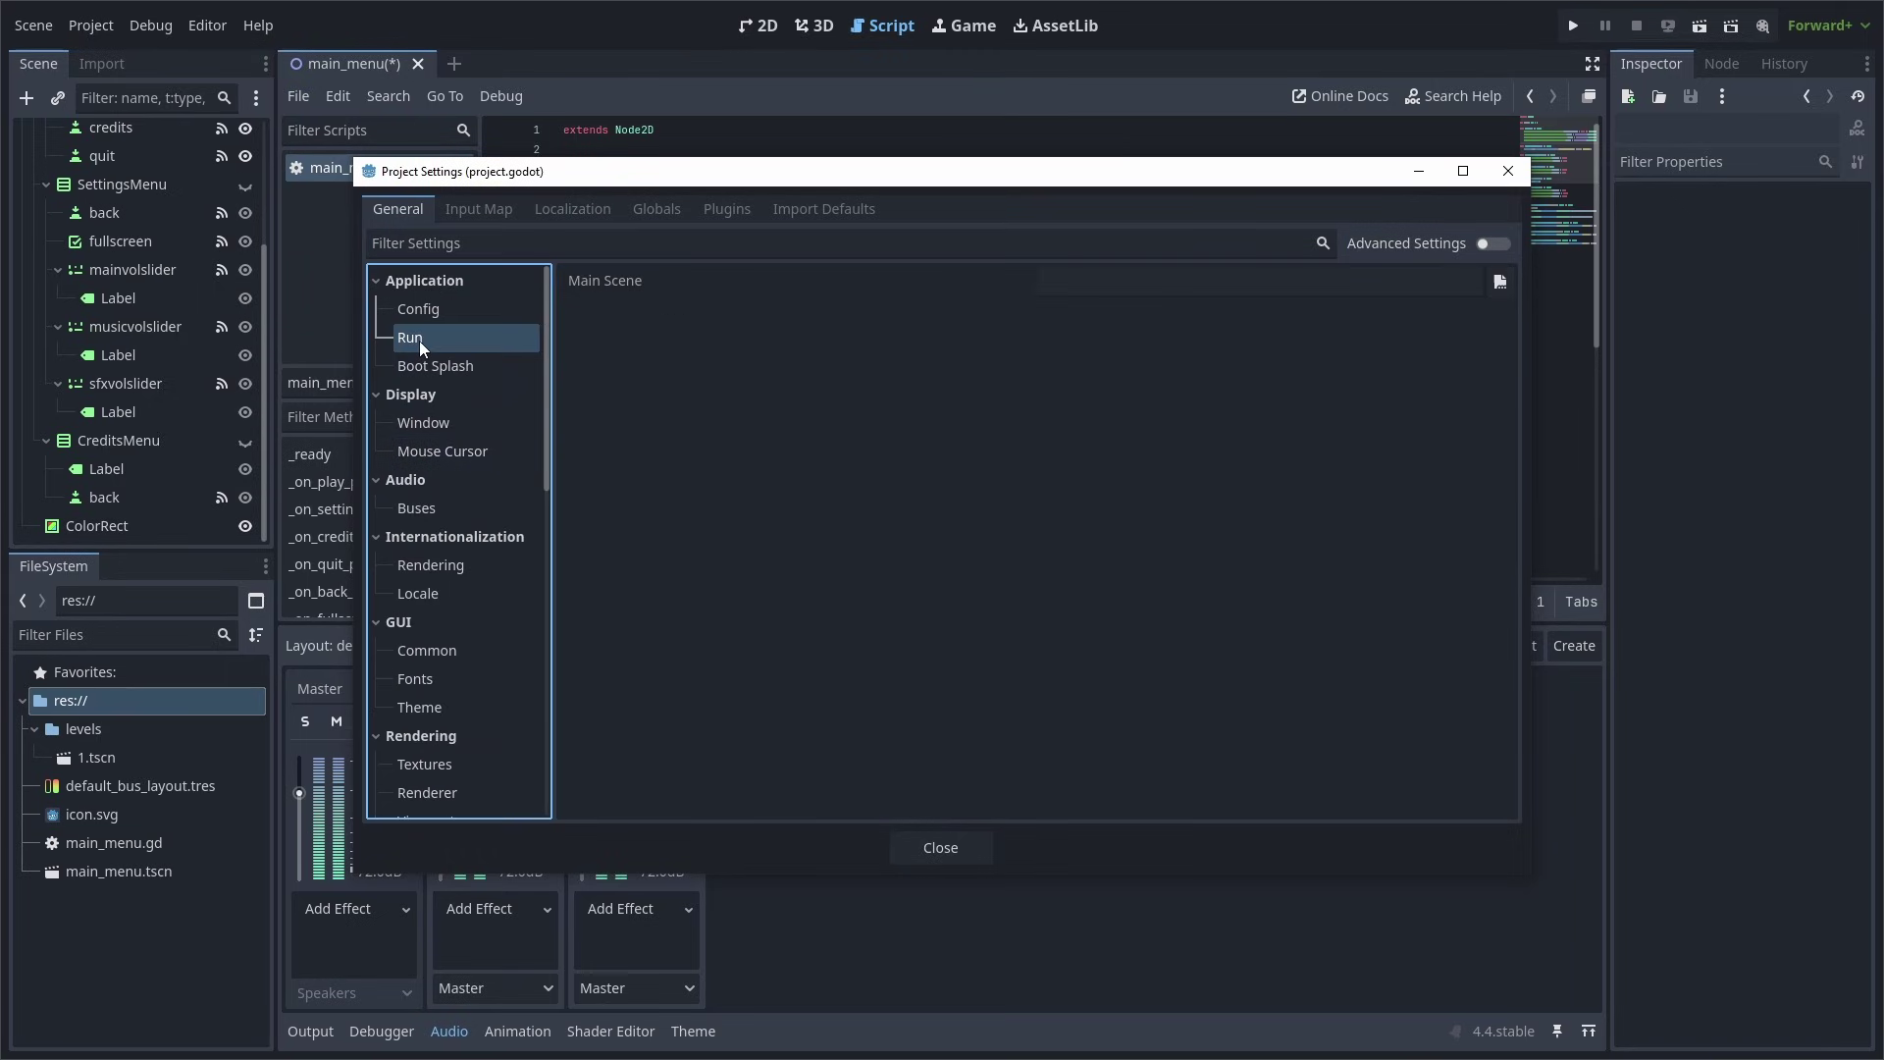
pyautogui.click(1498, 283)
pyautogui.click(742, 328)
pyautogui.click(757, 841)
pyautogui.click(940, 846)
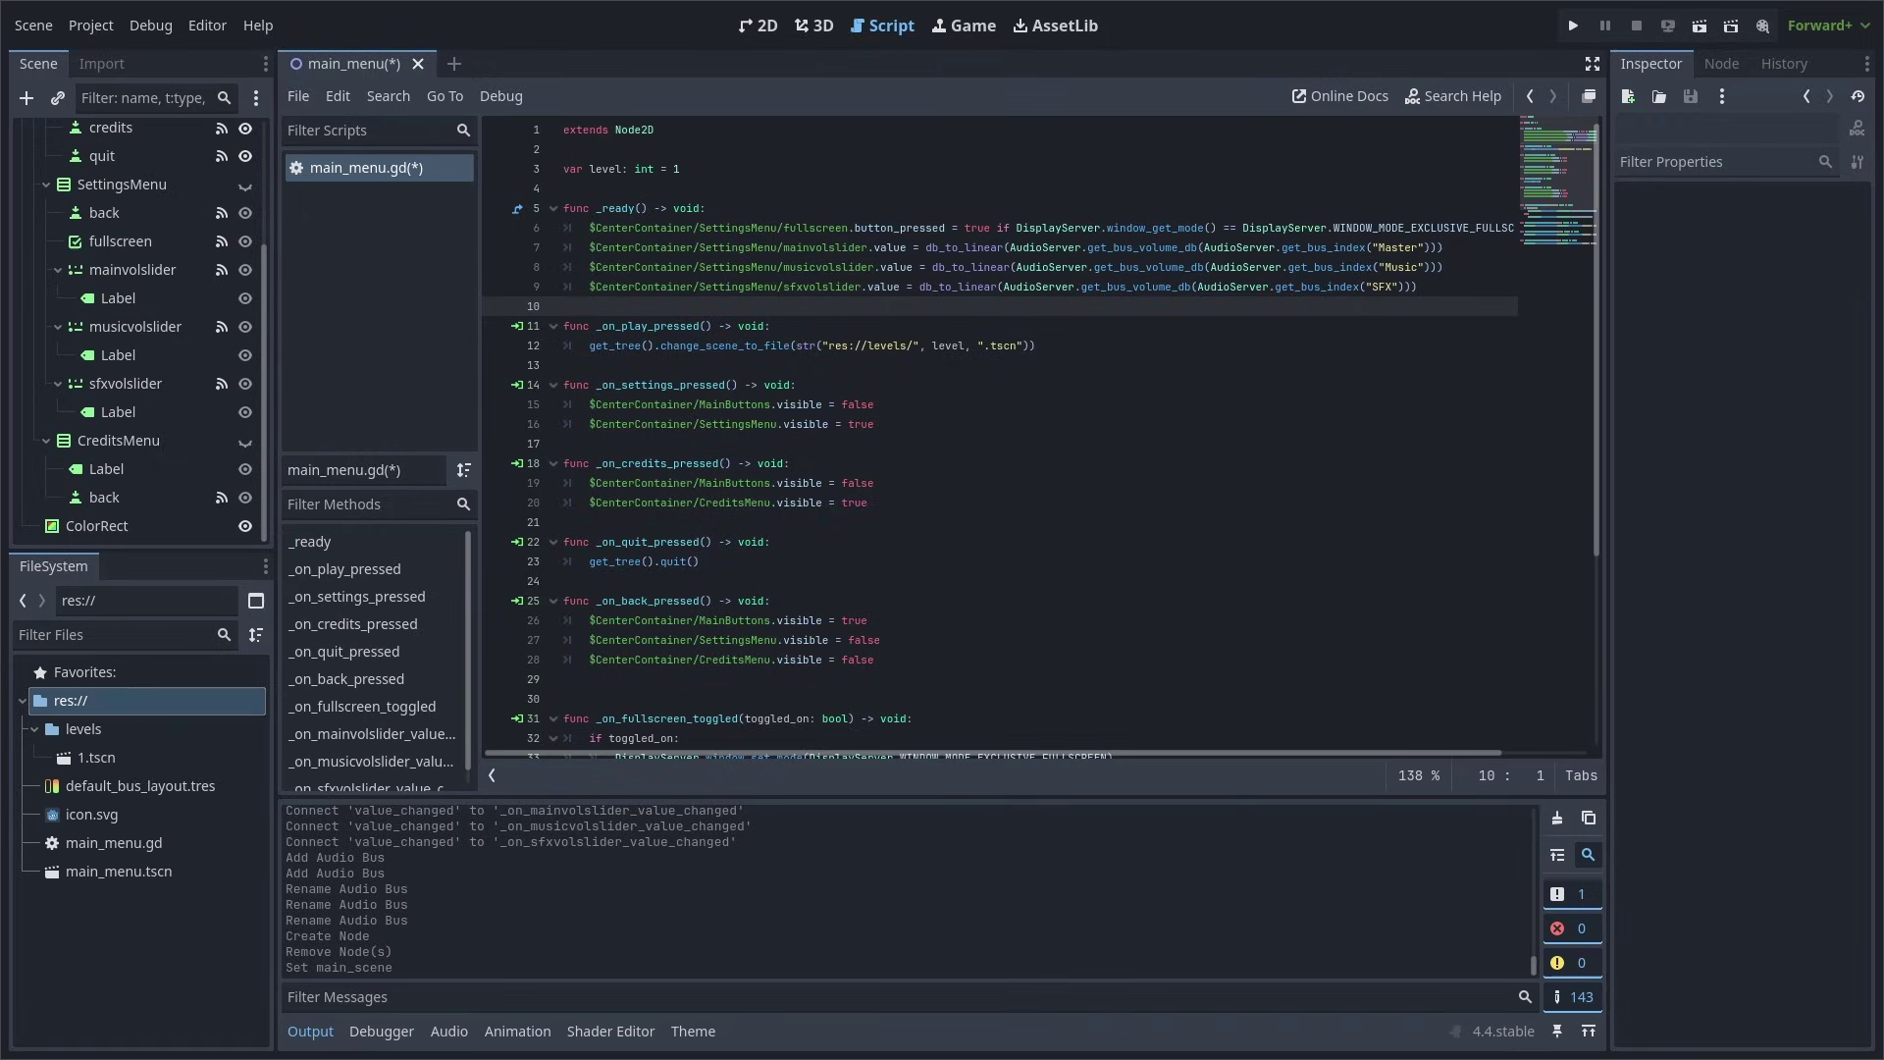
# Show the built-in actions in the project's input map and find the ui_left, ui_right, ui_up and ui_down actions
pyautogui.click(88, 26)
pyautogui.click(108, 46)
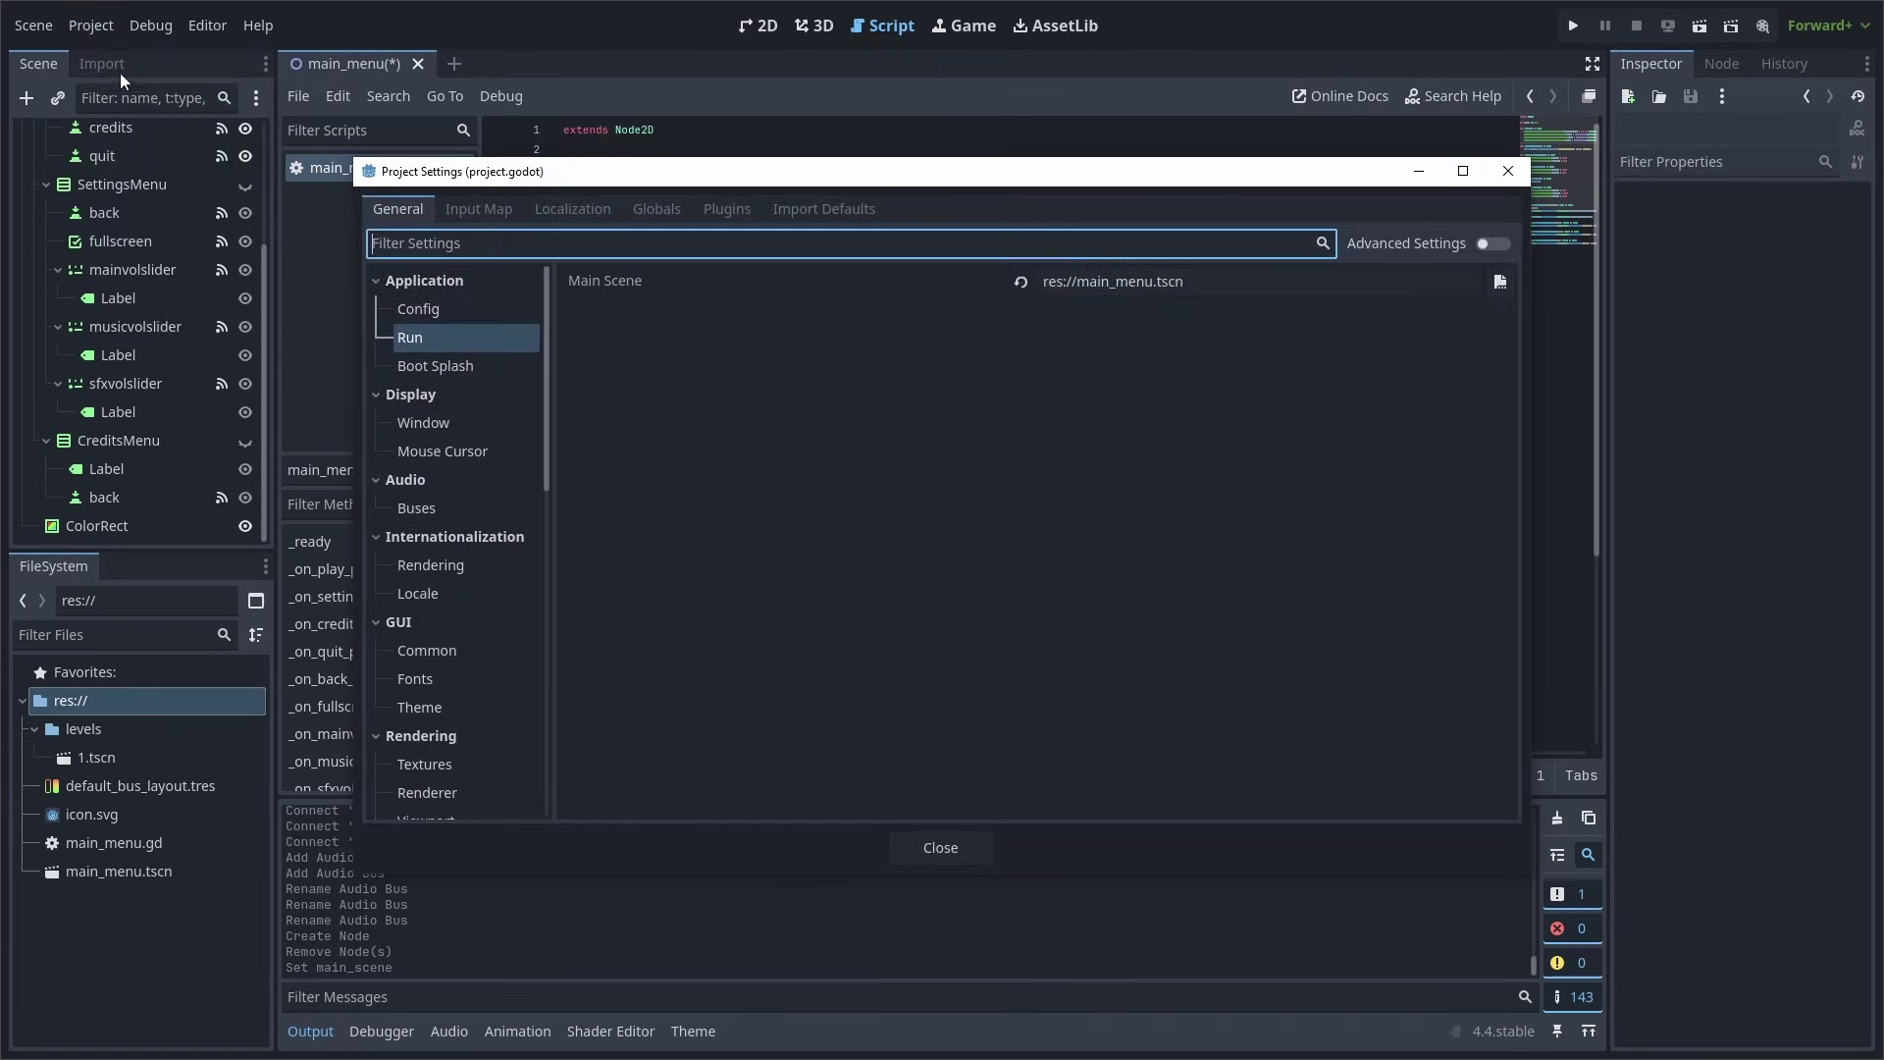
pyautogui.click(497, 218)
pyautogui.click(1492, 281)
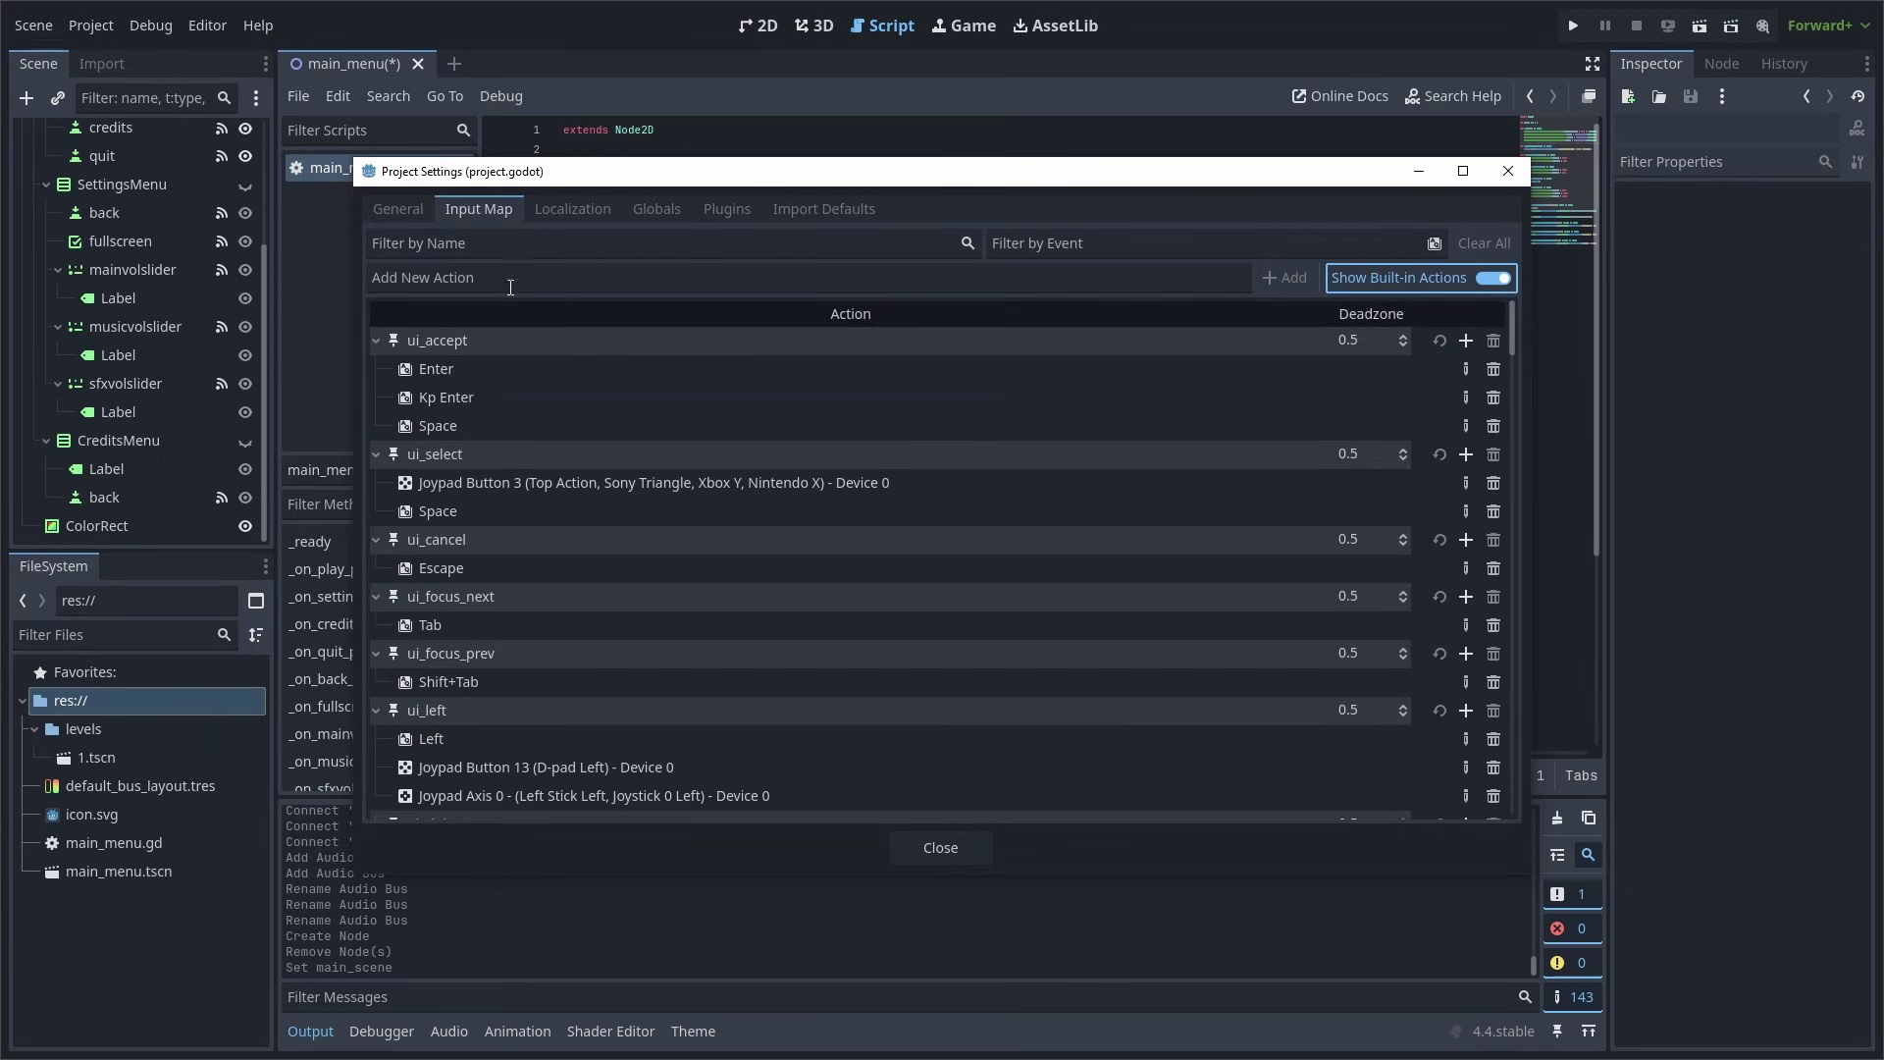
pyautogui.scroll(-6, 628, 483)
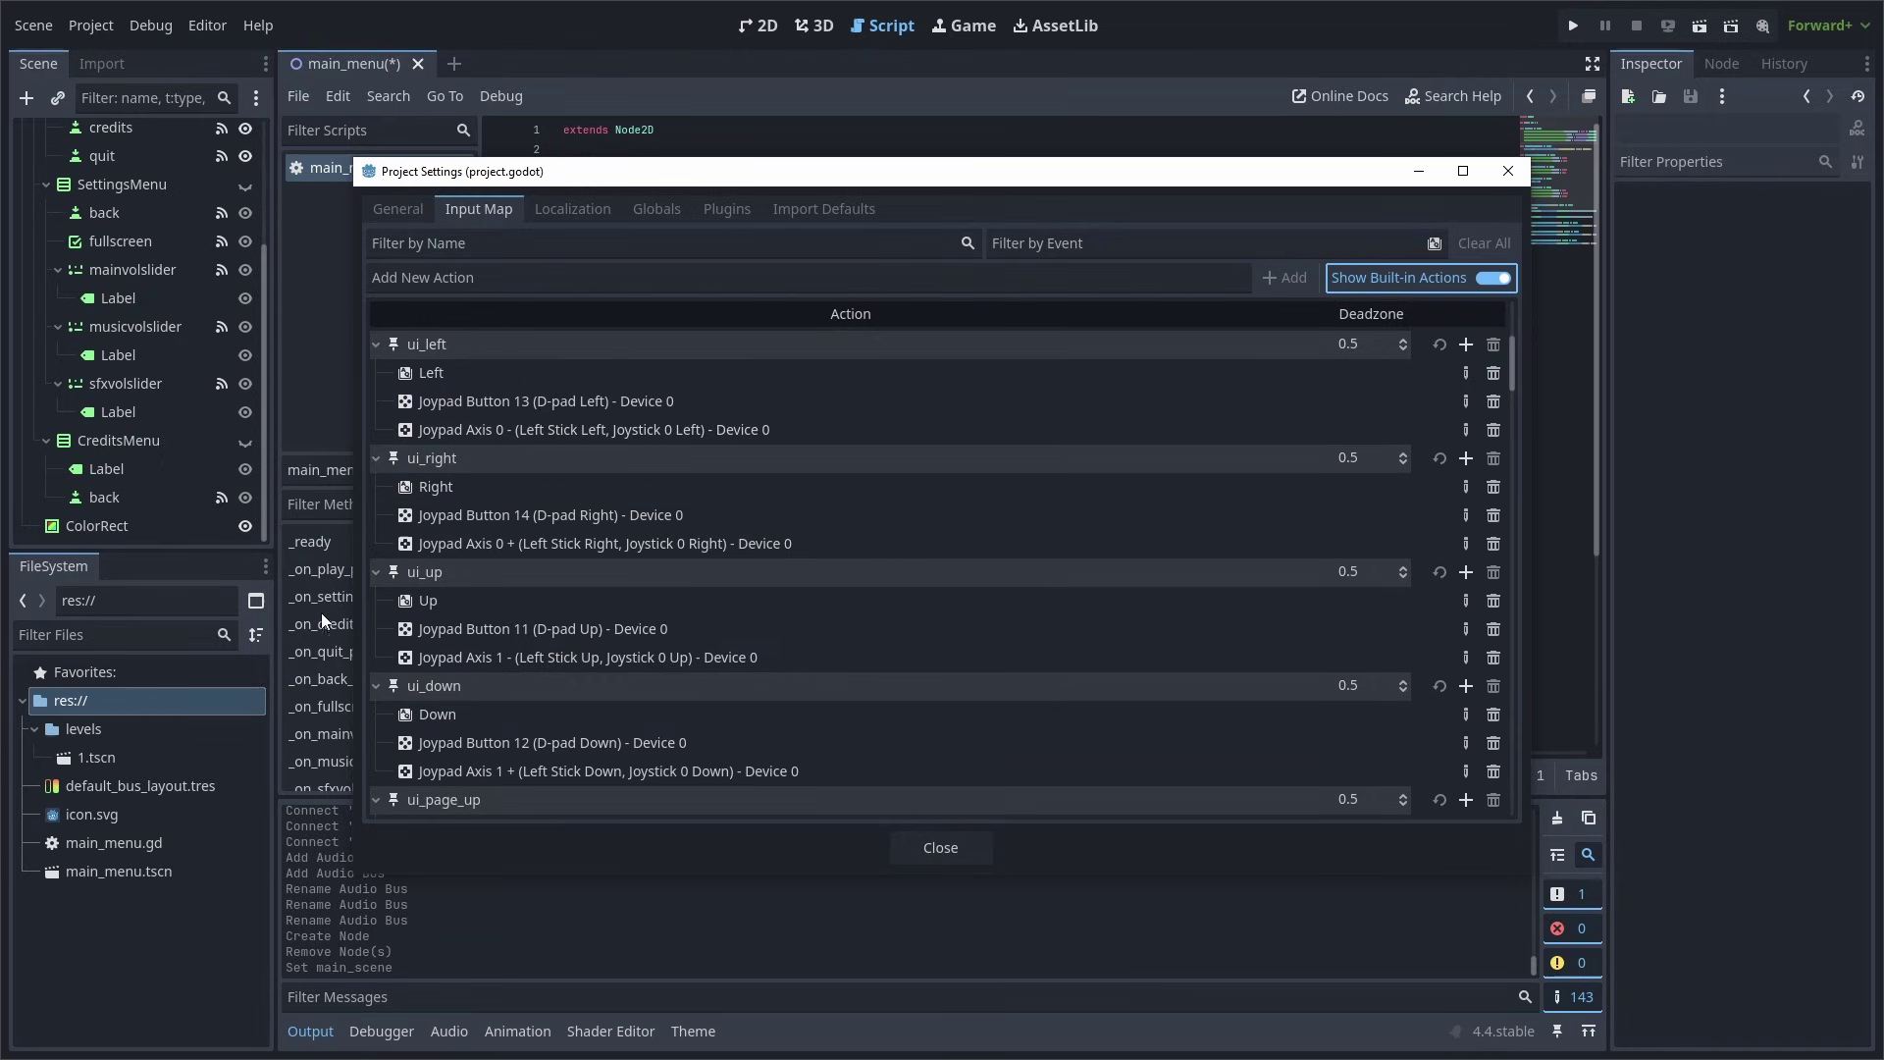
# Add Joypad Button 0 for all devices to the ui_left action, remove that event again and close the project settings
pyautogui.click(1465, 345)
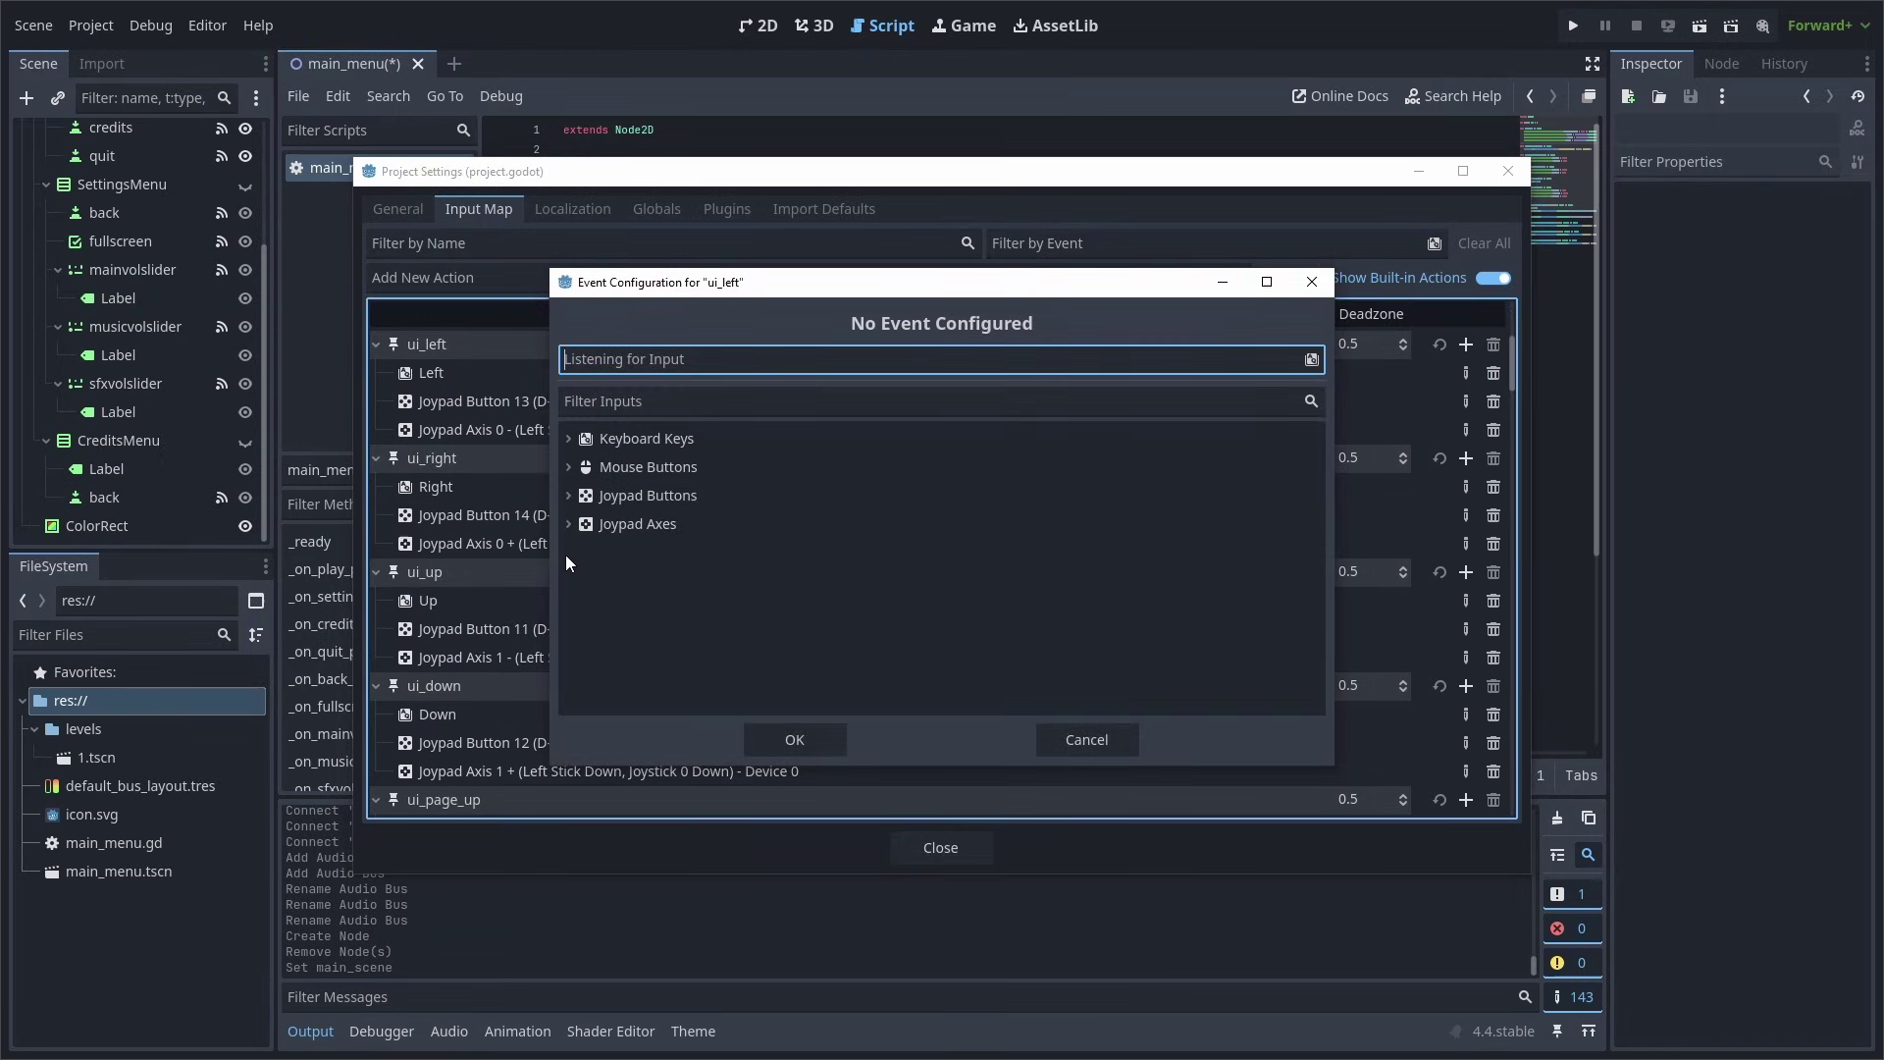
pyautogui.click(568, 524)
pyautogui.click(567, 497)
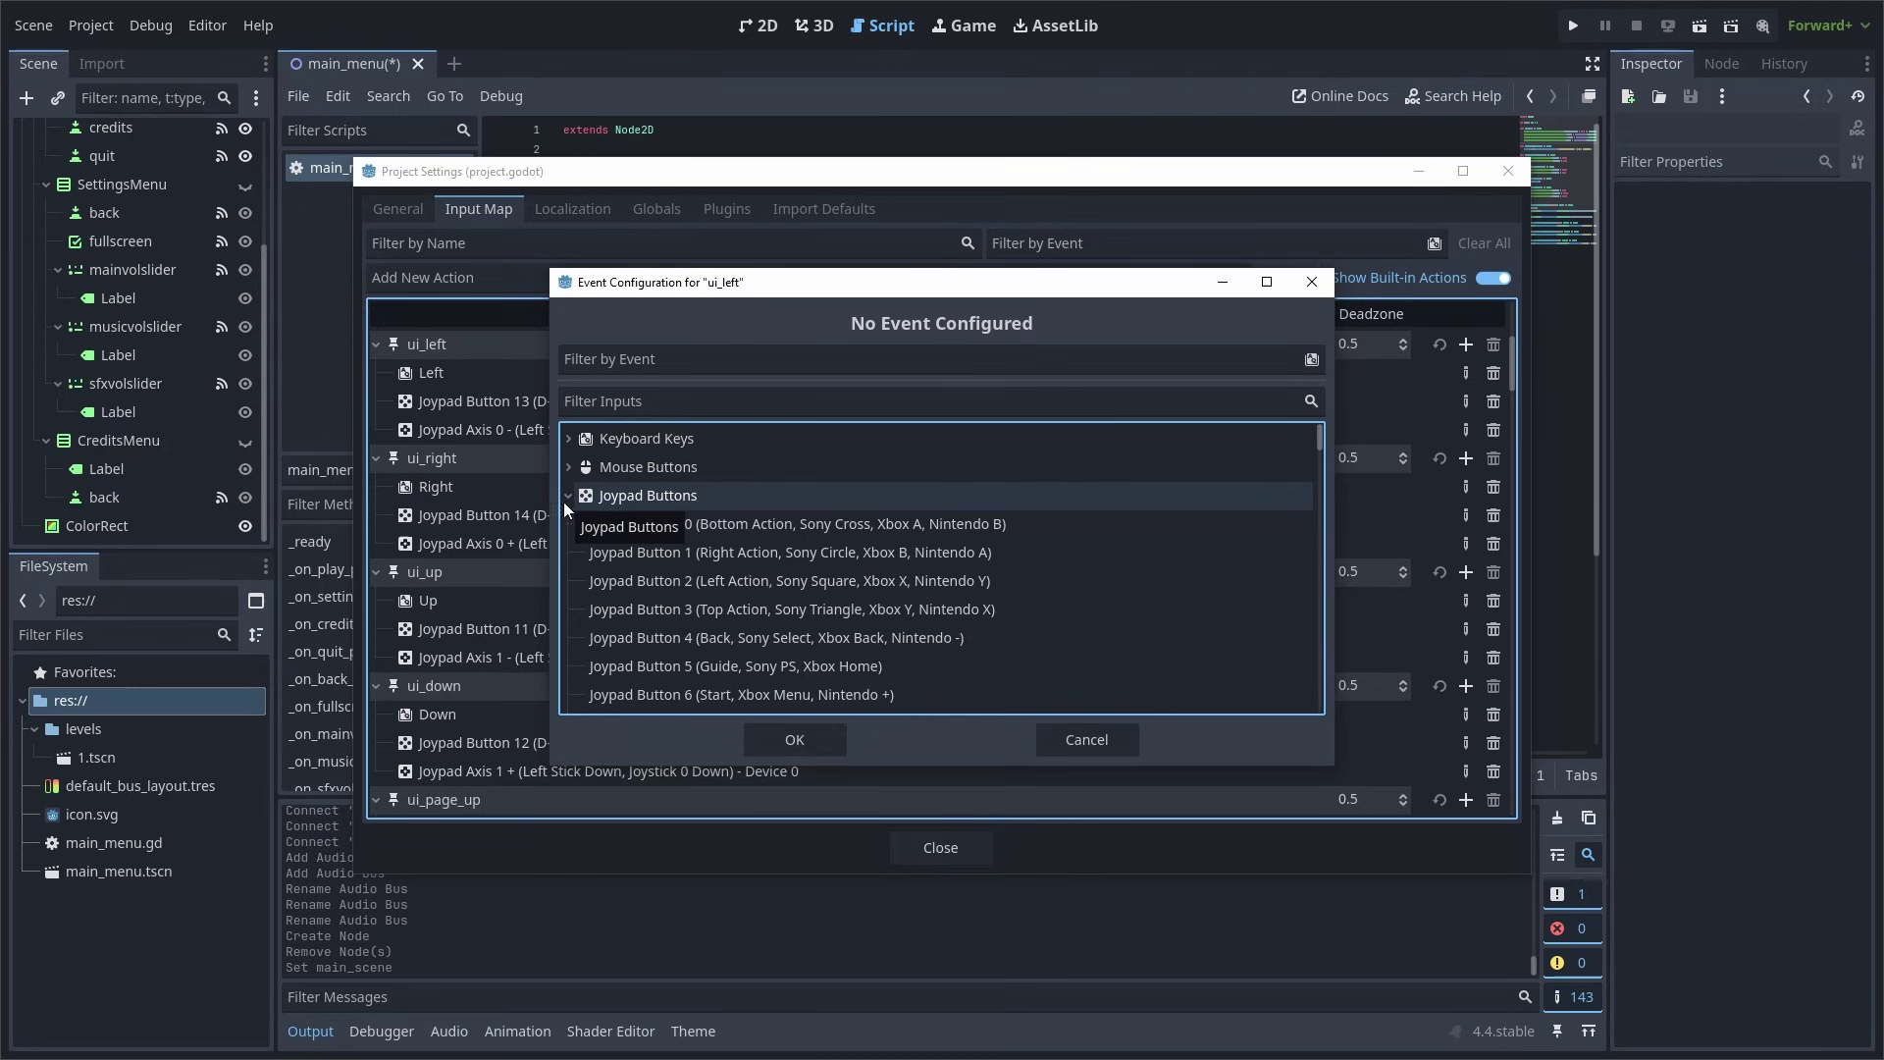
pyautogui.click(617, 361)
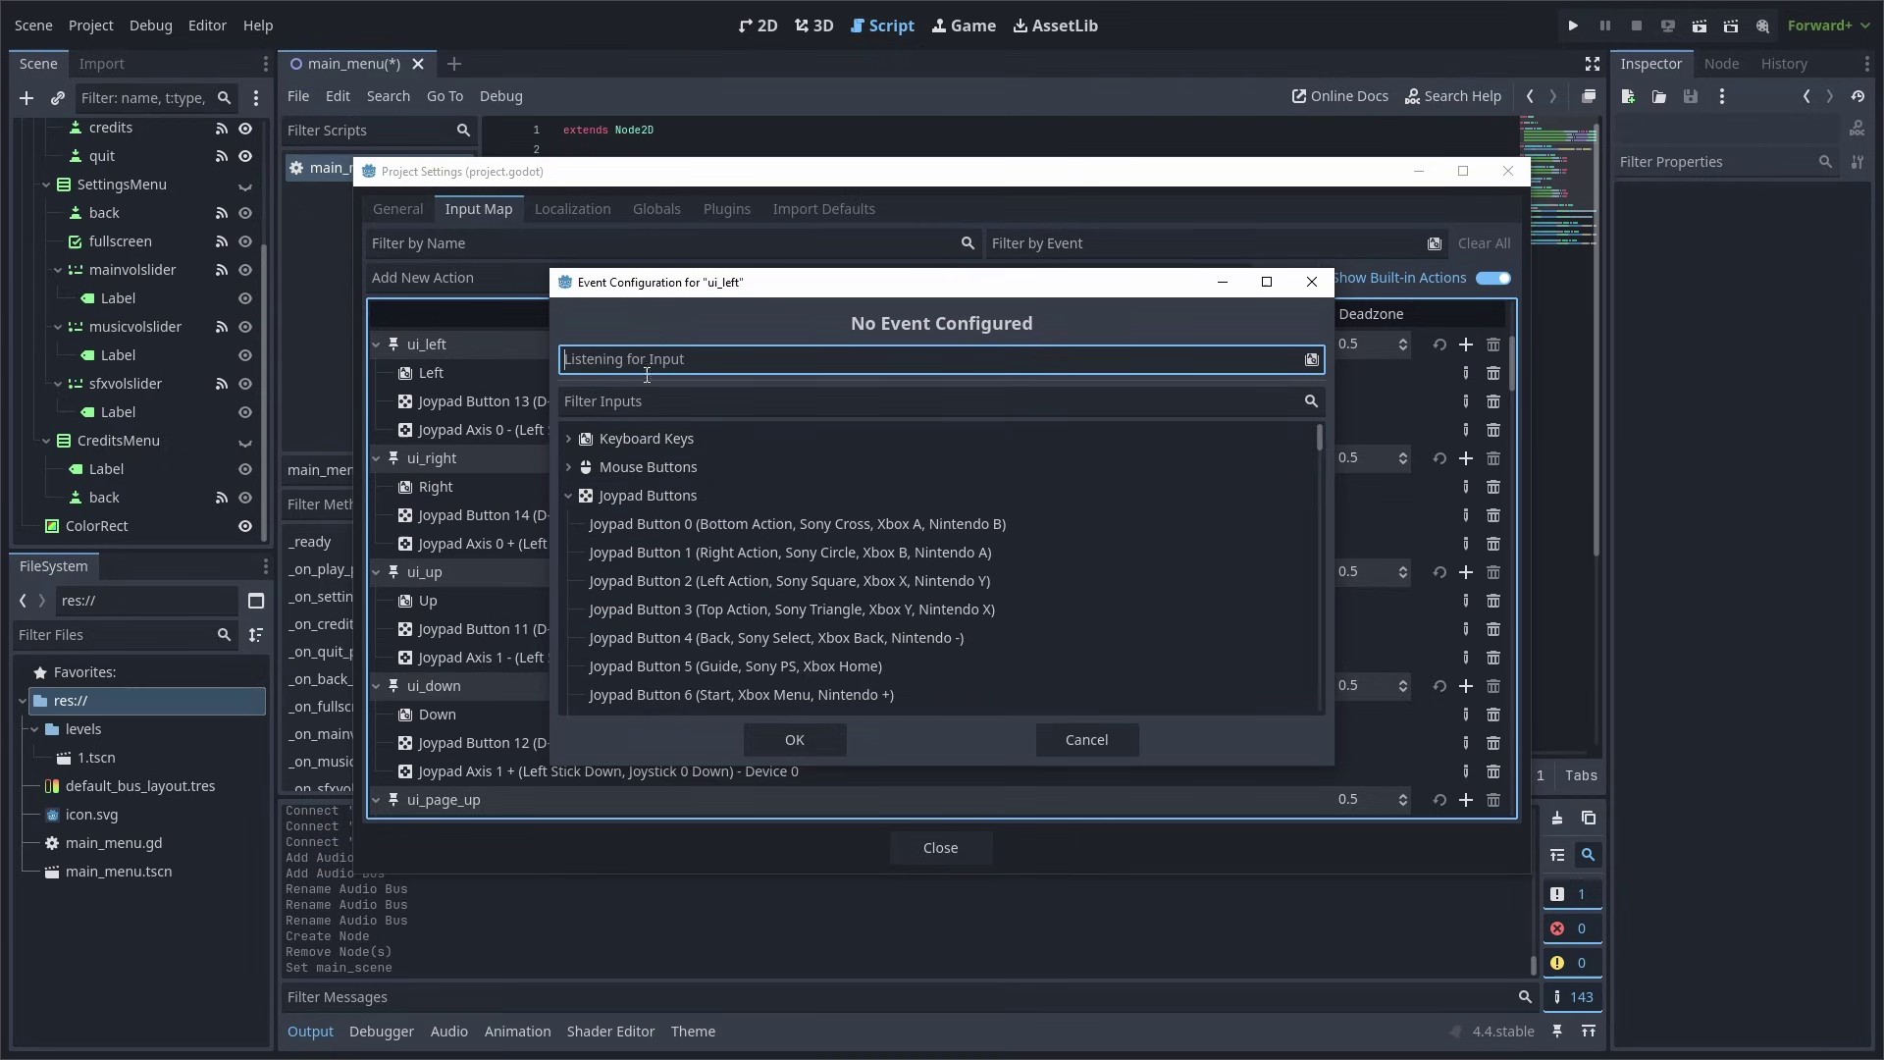
pyautogui.click(716, 524)
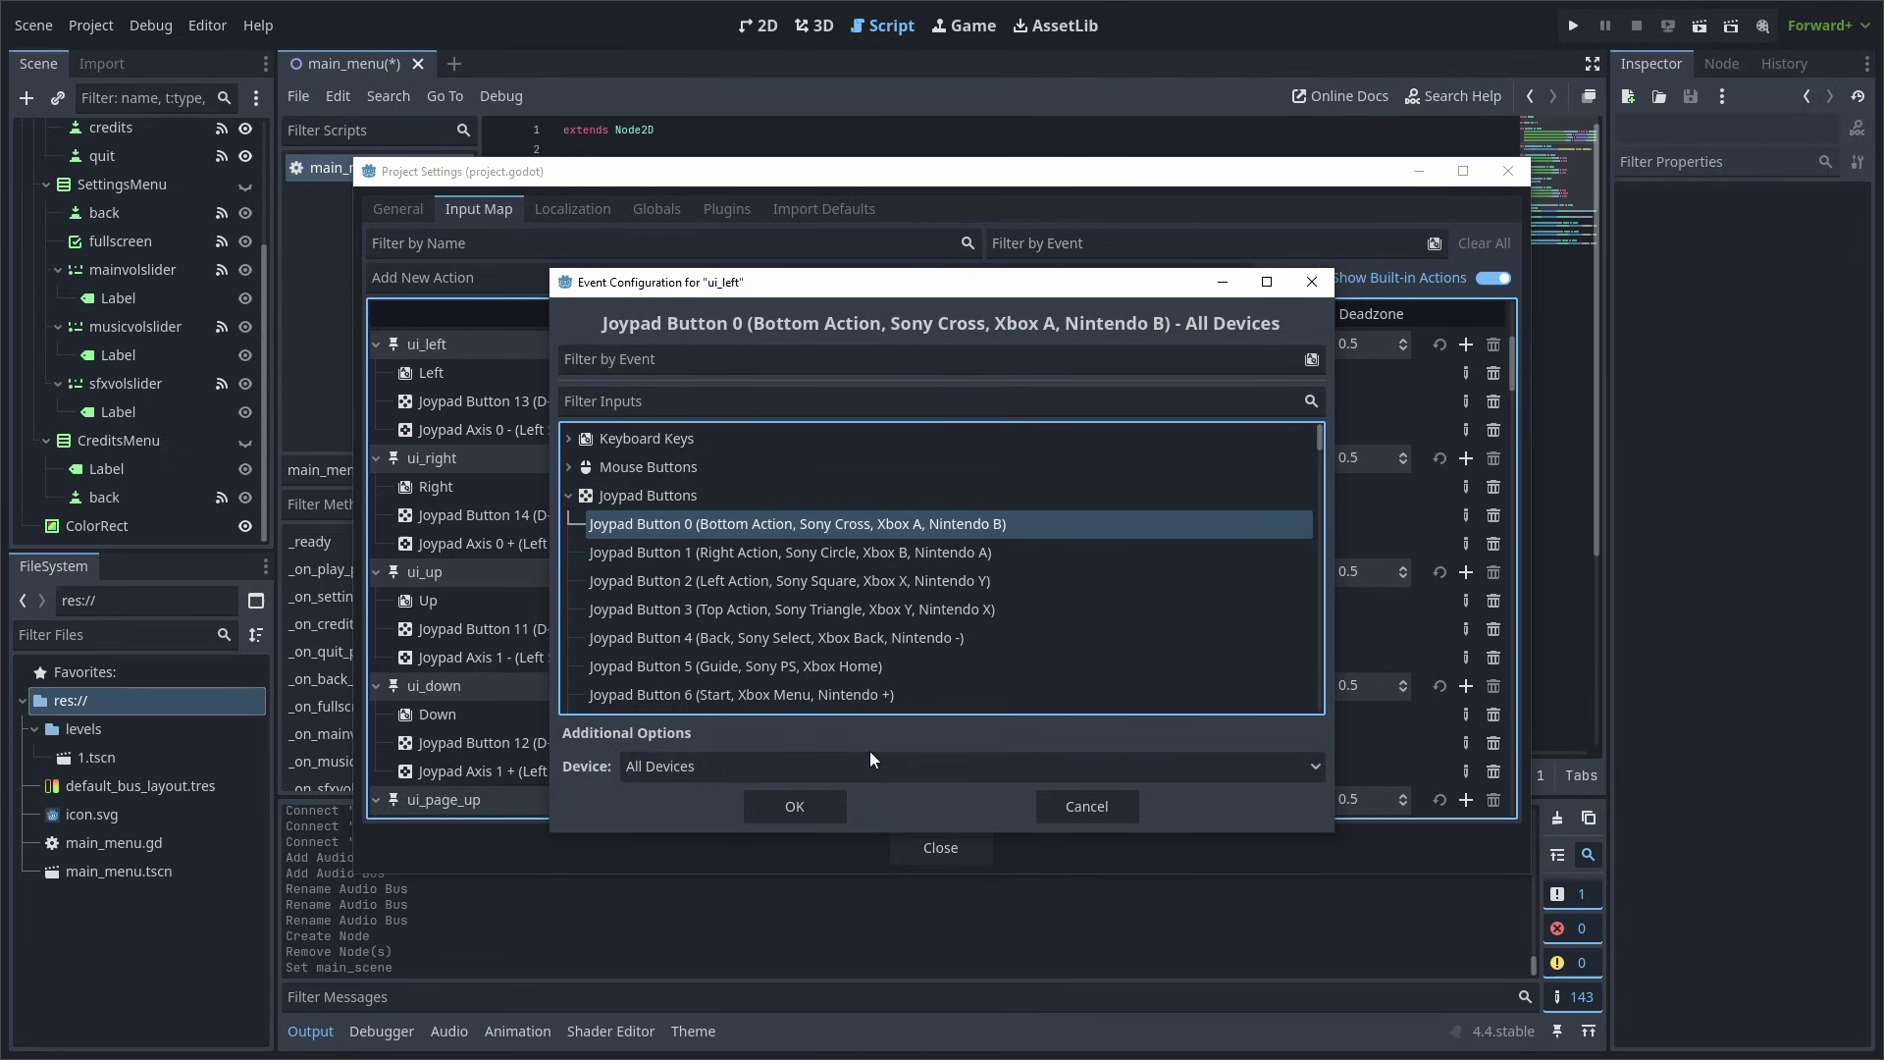
pyautogui.click(816, 803)
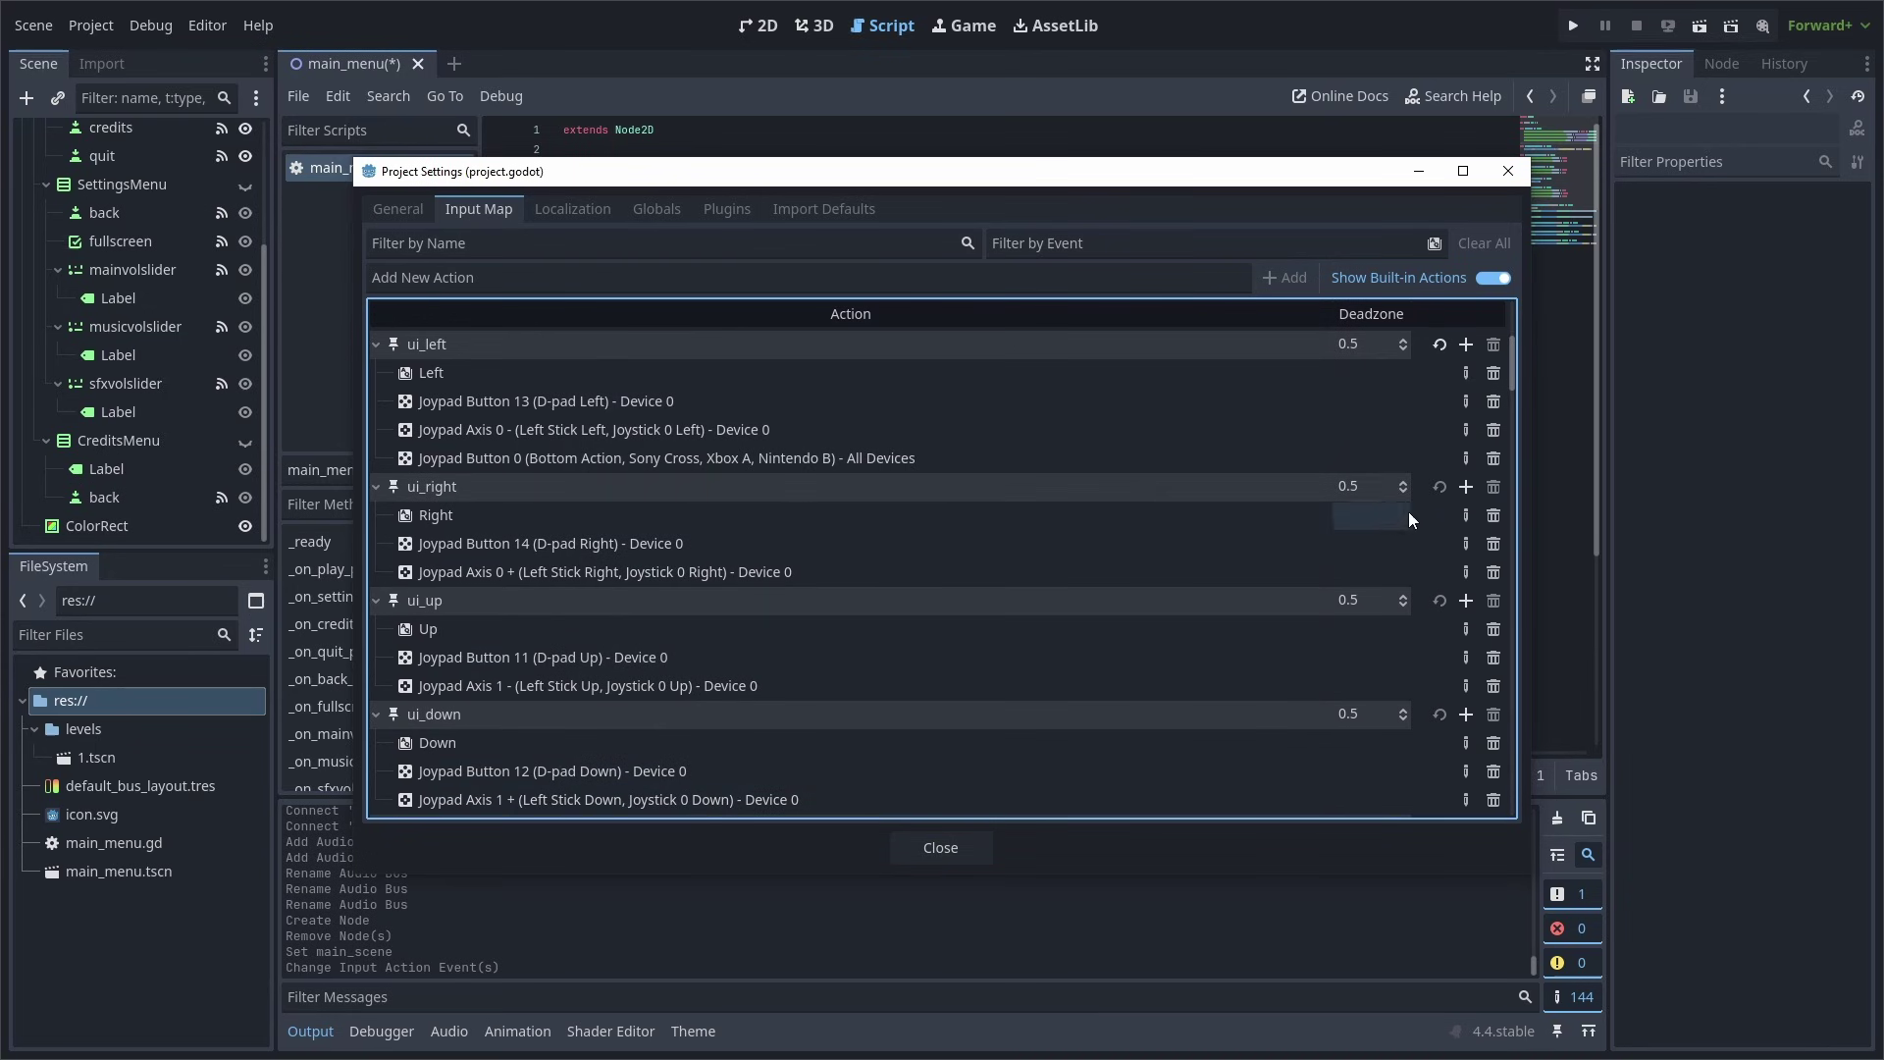
pyautogui.click(1492, 458)
pyautogui.press('Escape')
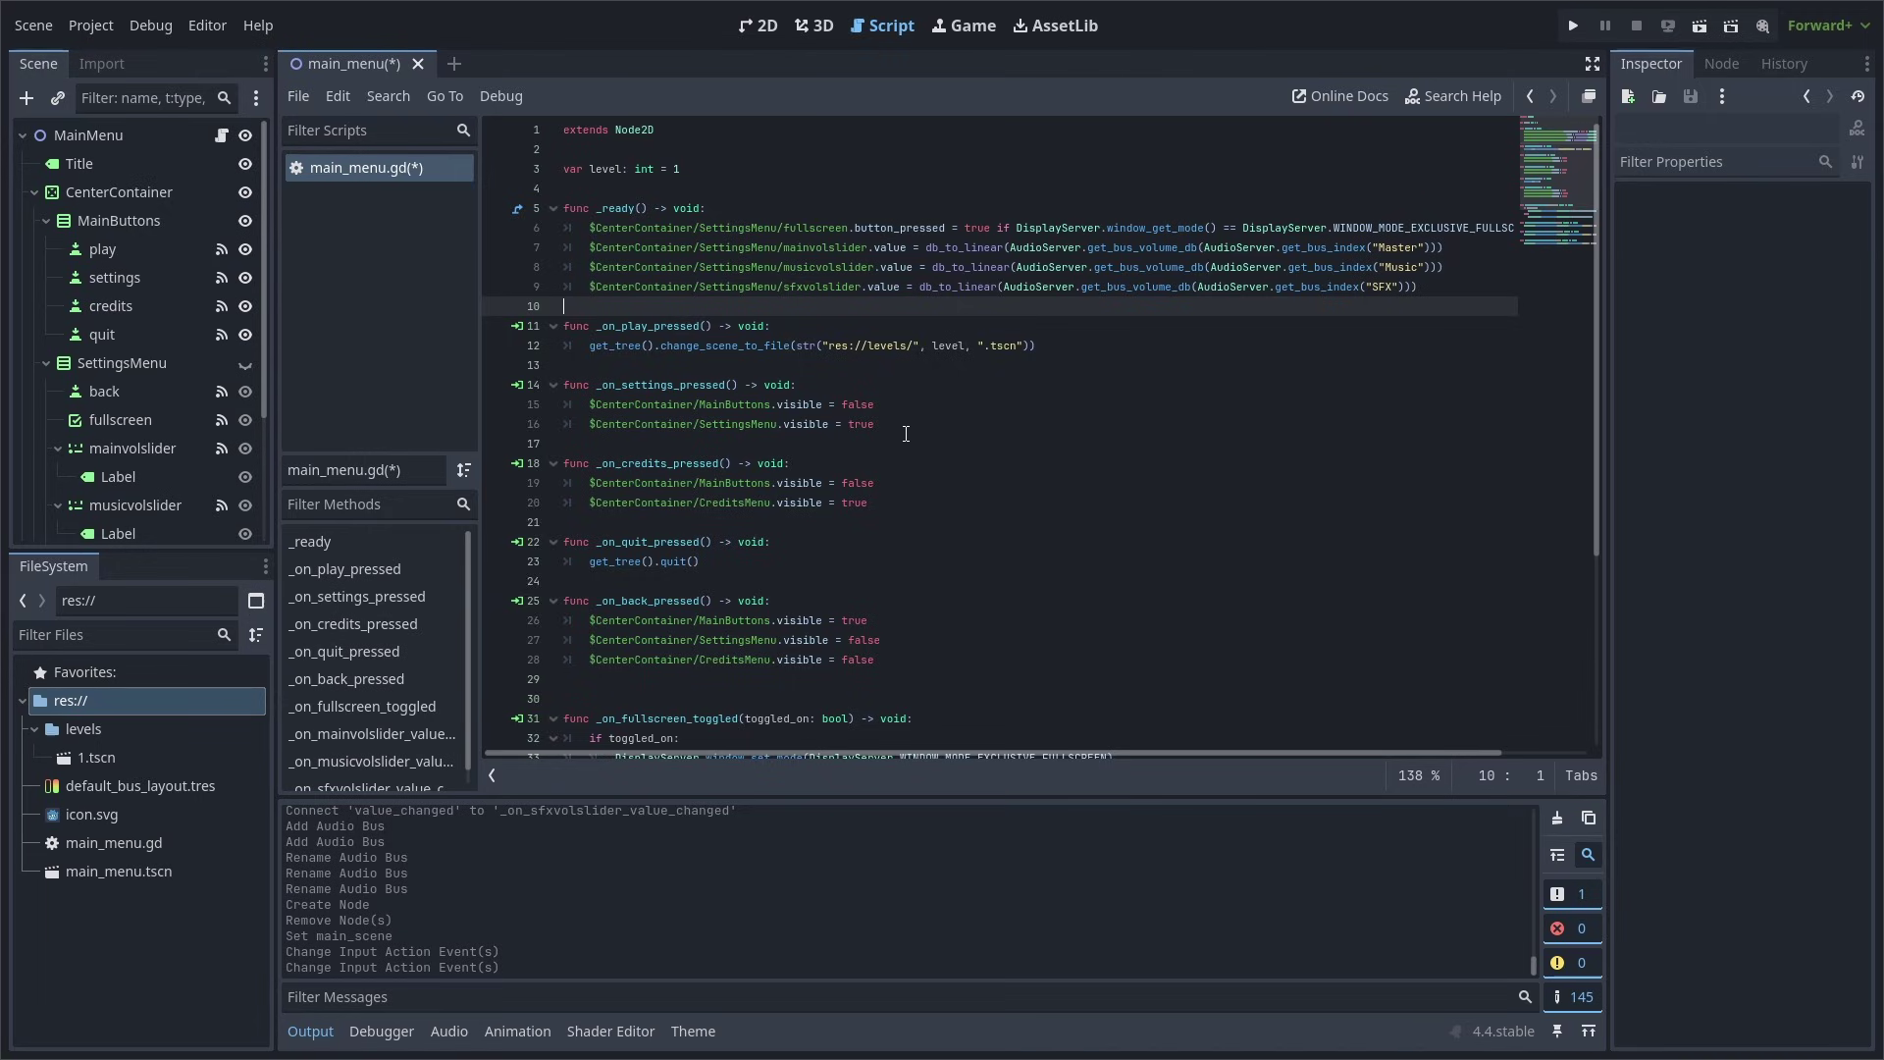
# Examine the focus neighbour properties and focus mode options of the play button, keeping the mode at All
pyautogui.click(138, 249)
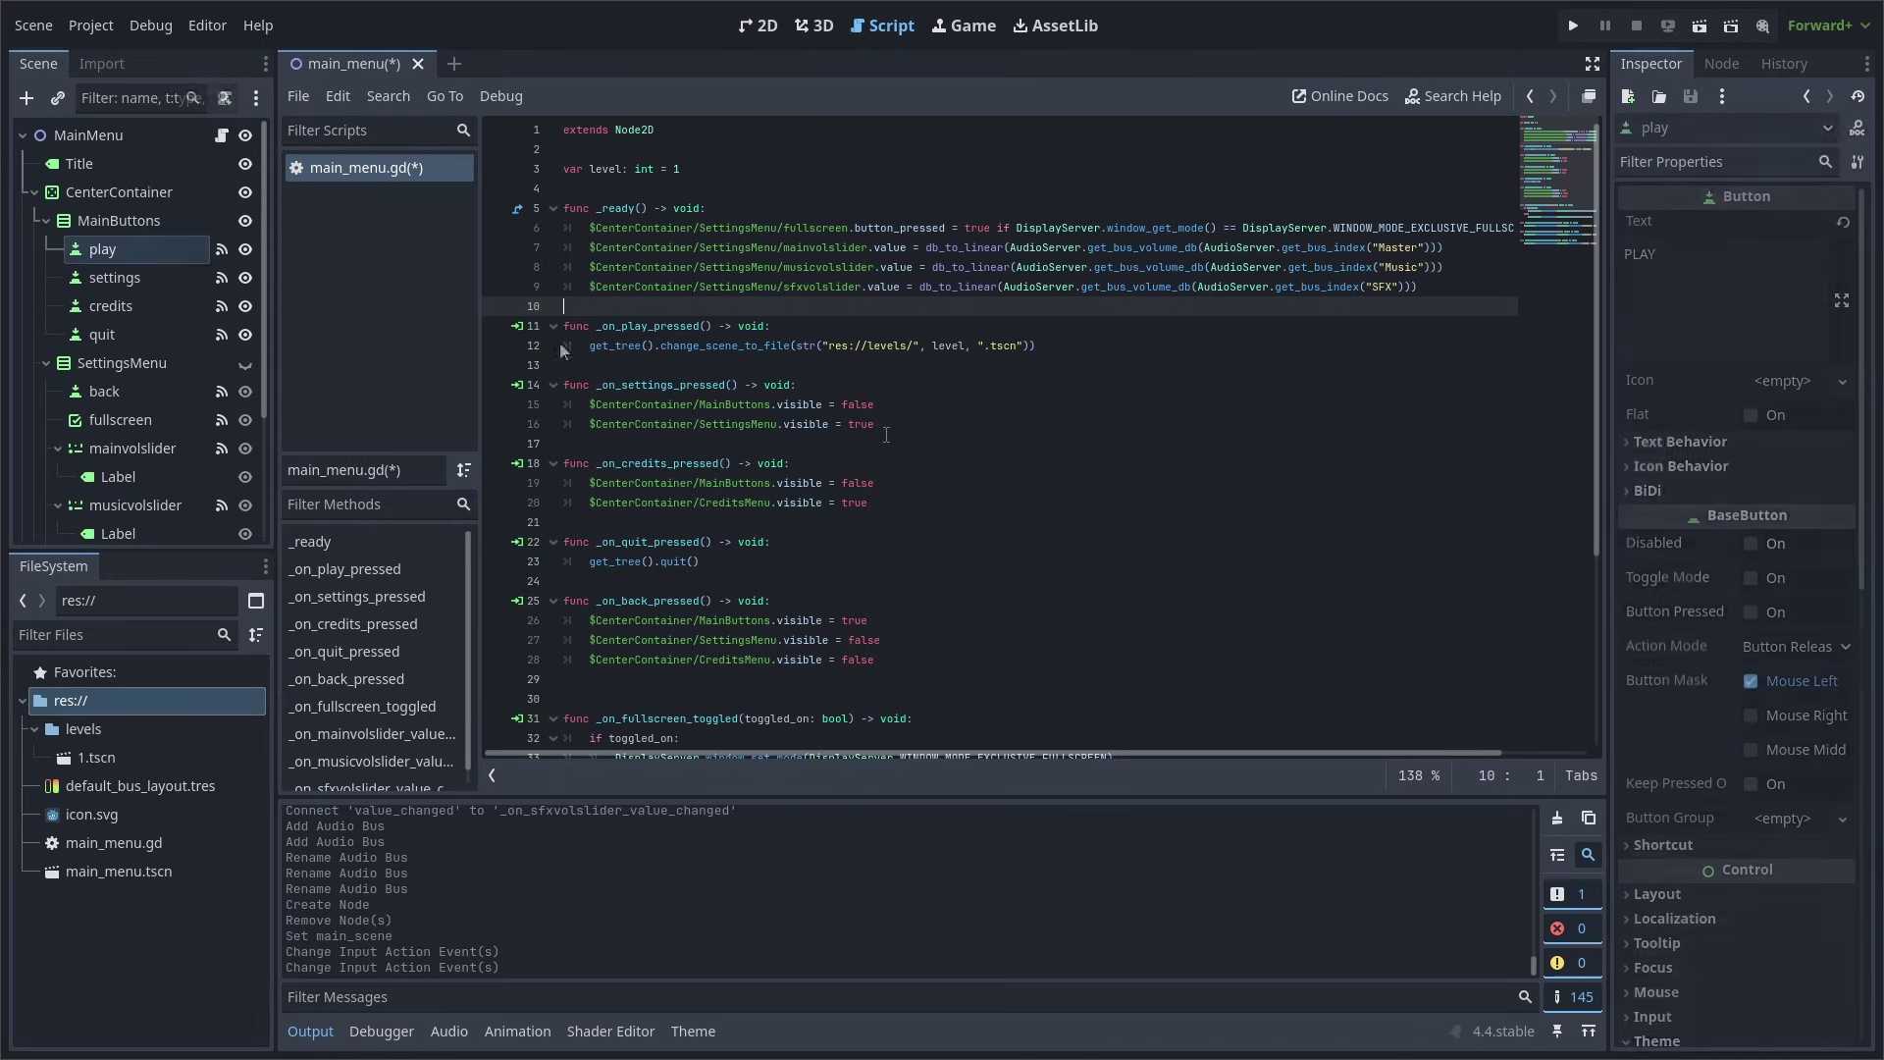
pyautogui.click(139, 253)
pyautogui.scroll(-5, 1677, 560)
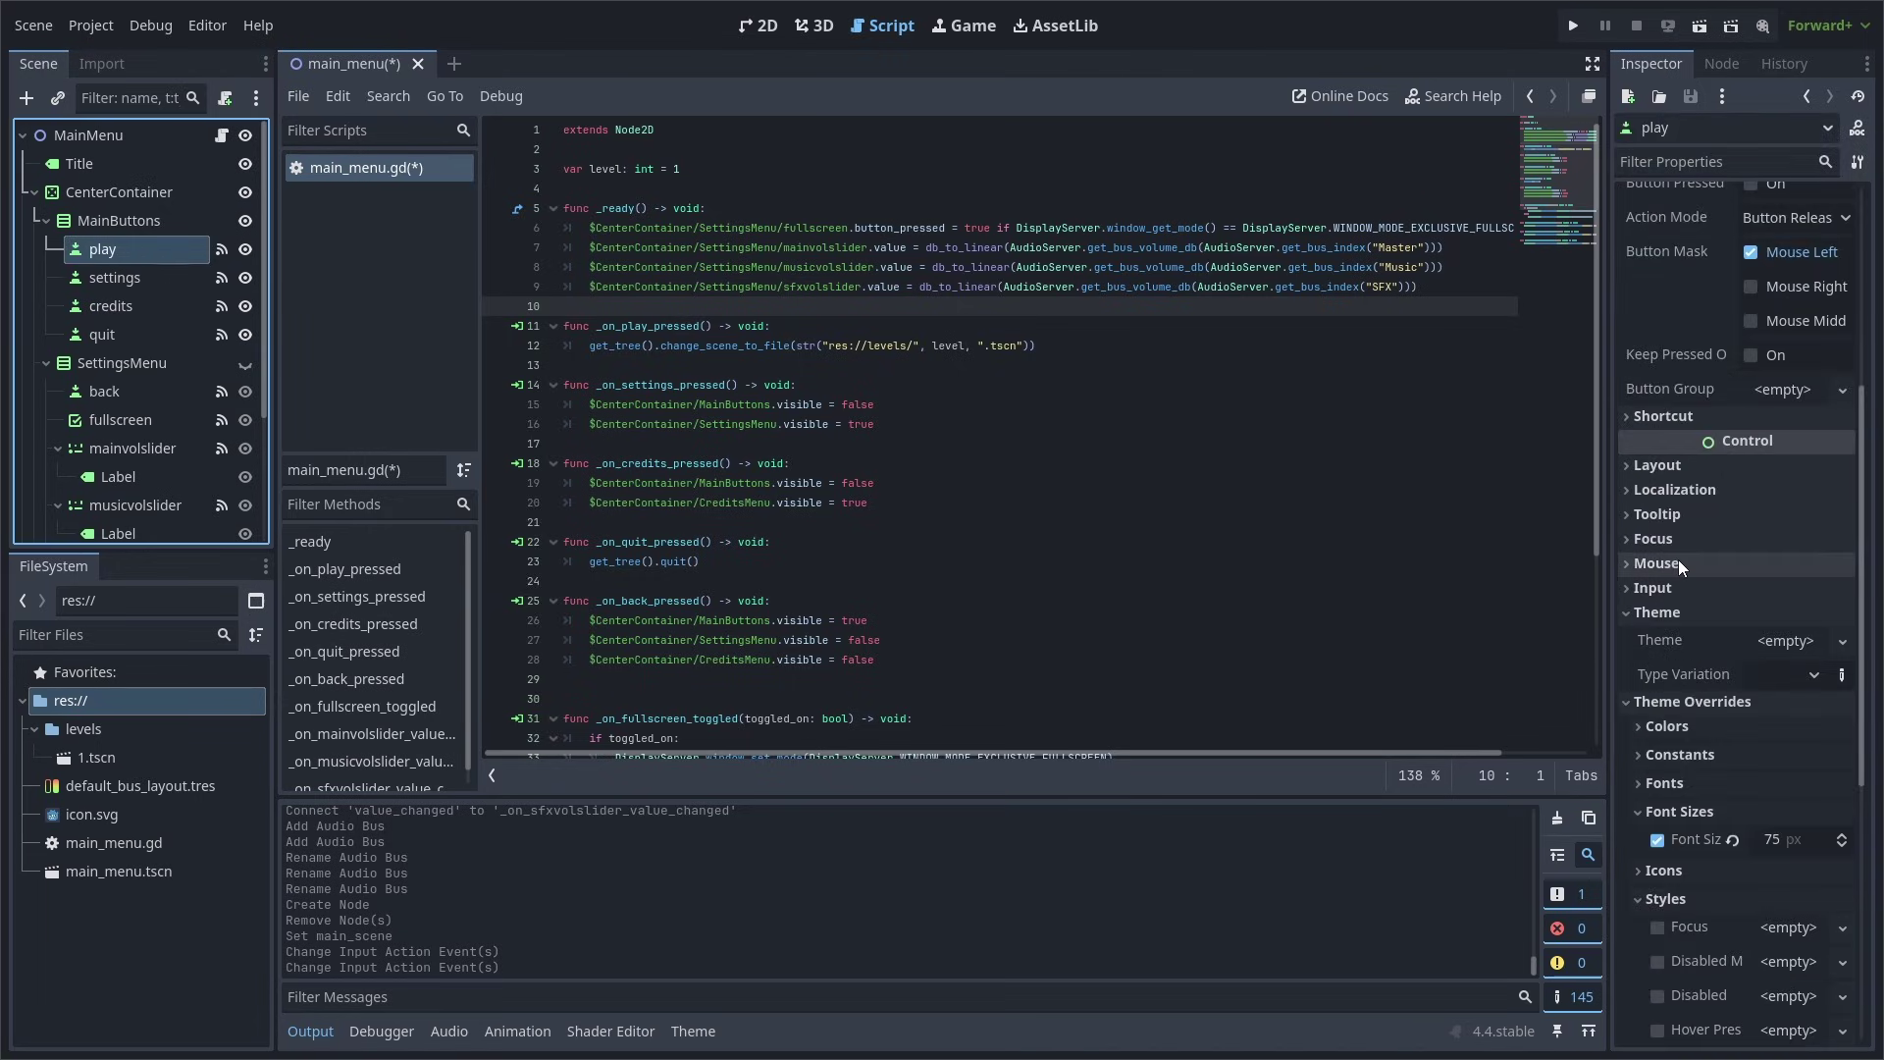
pyautogui.click(1669, 541)
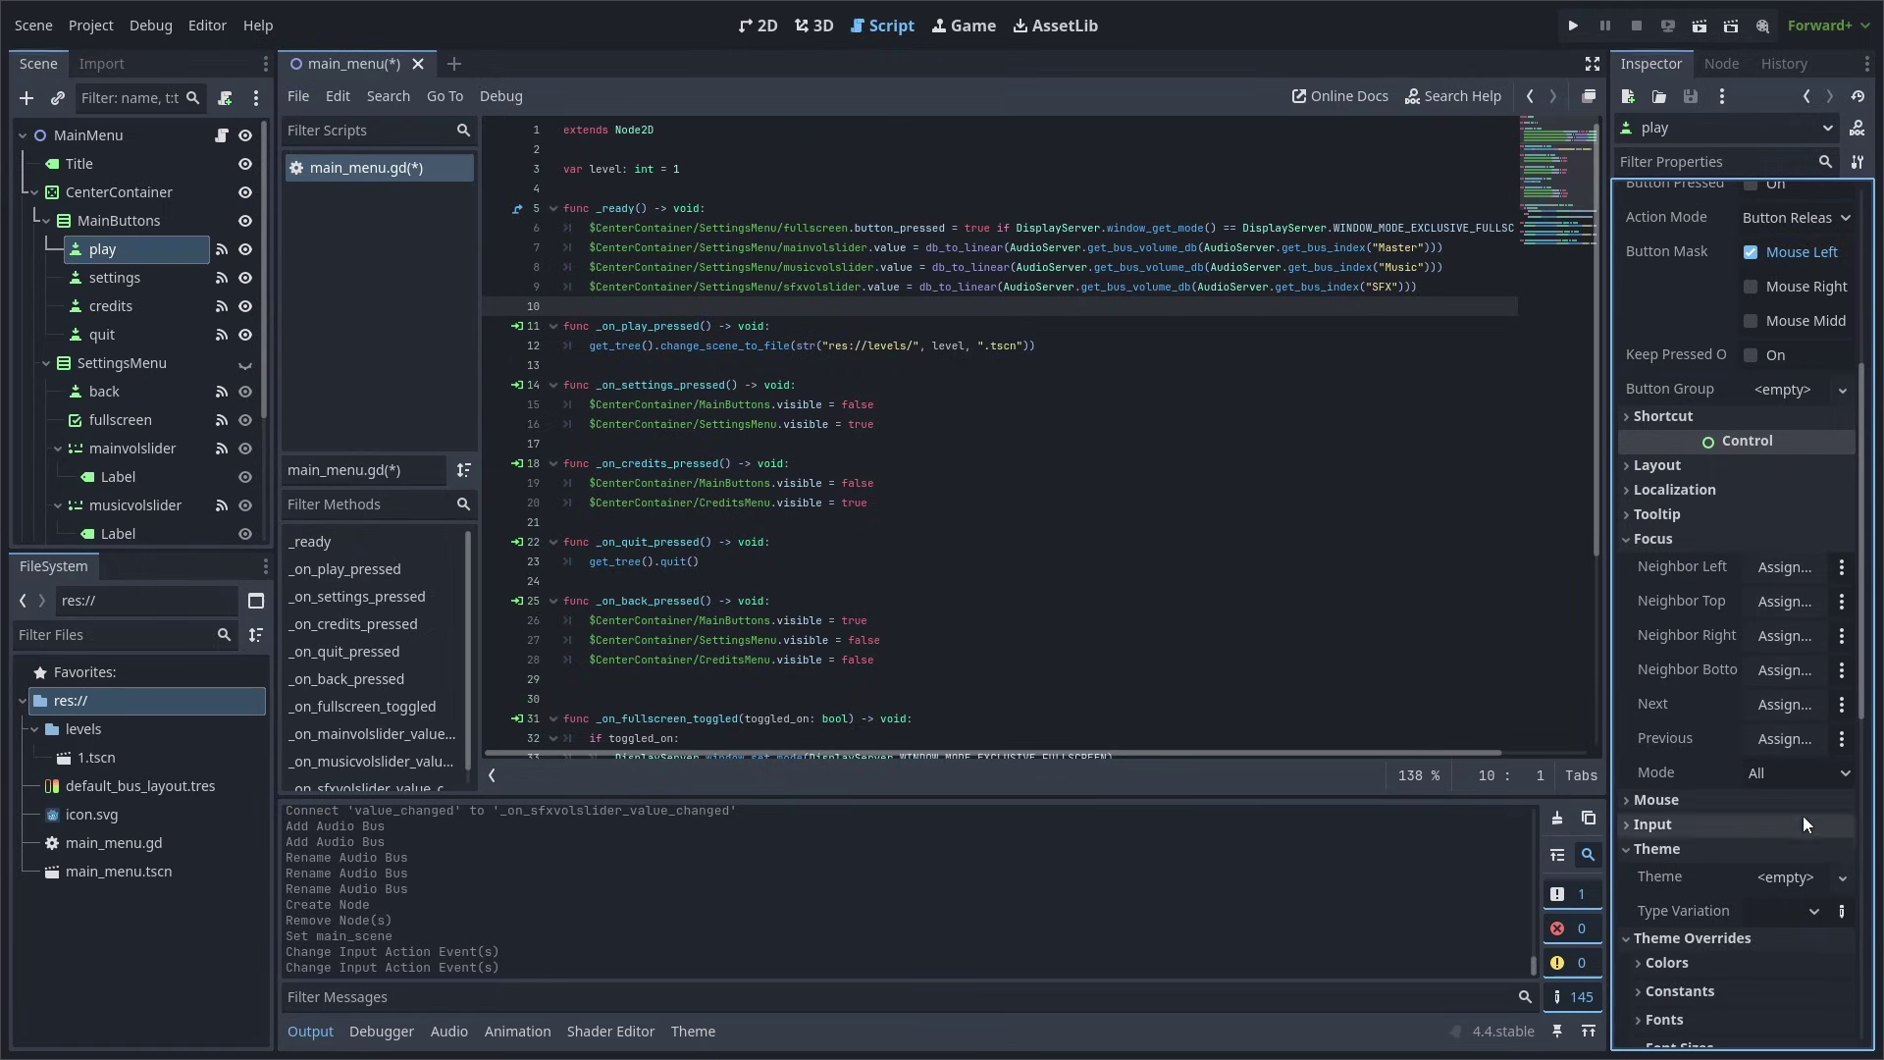
pyautogui.click(1800, 776)
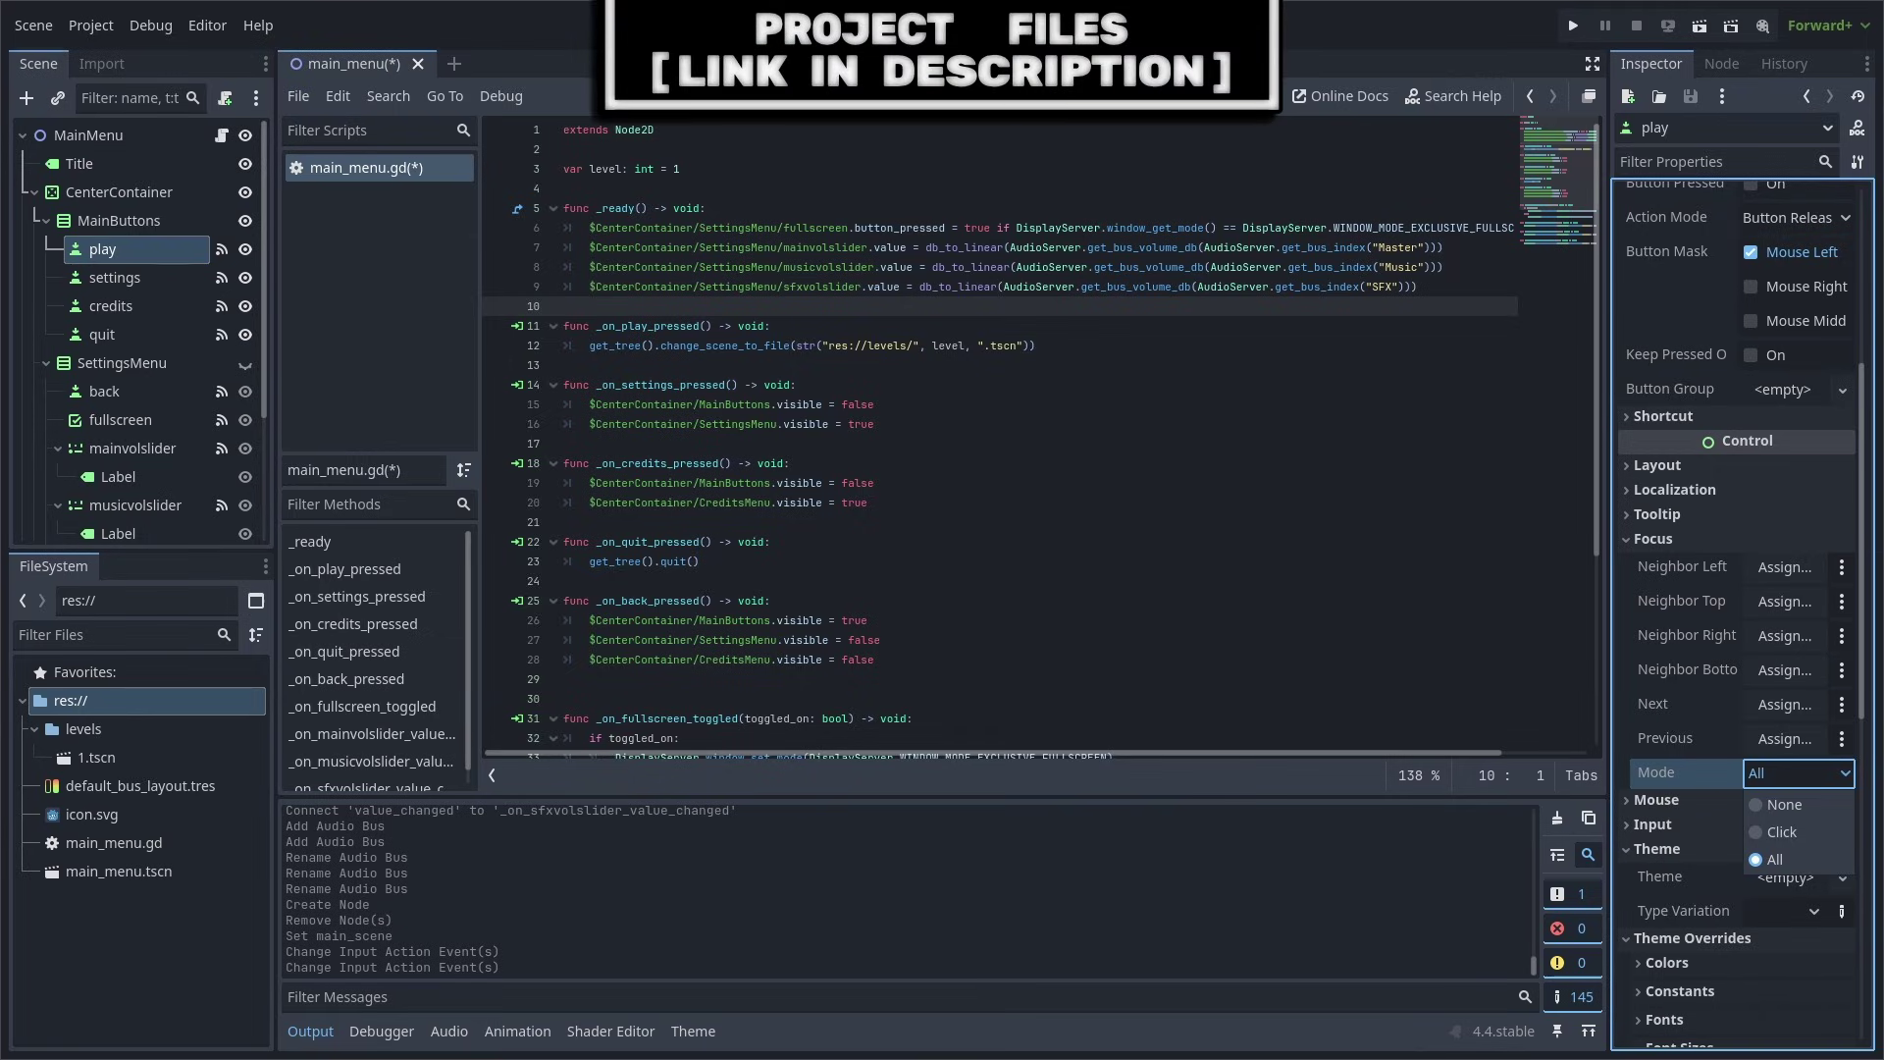
pyautogui.press('Return')
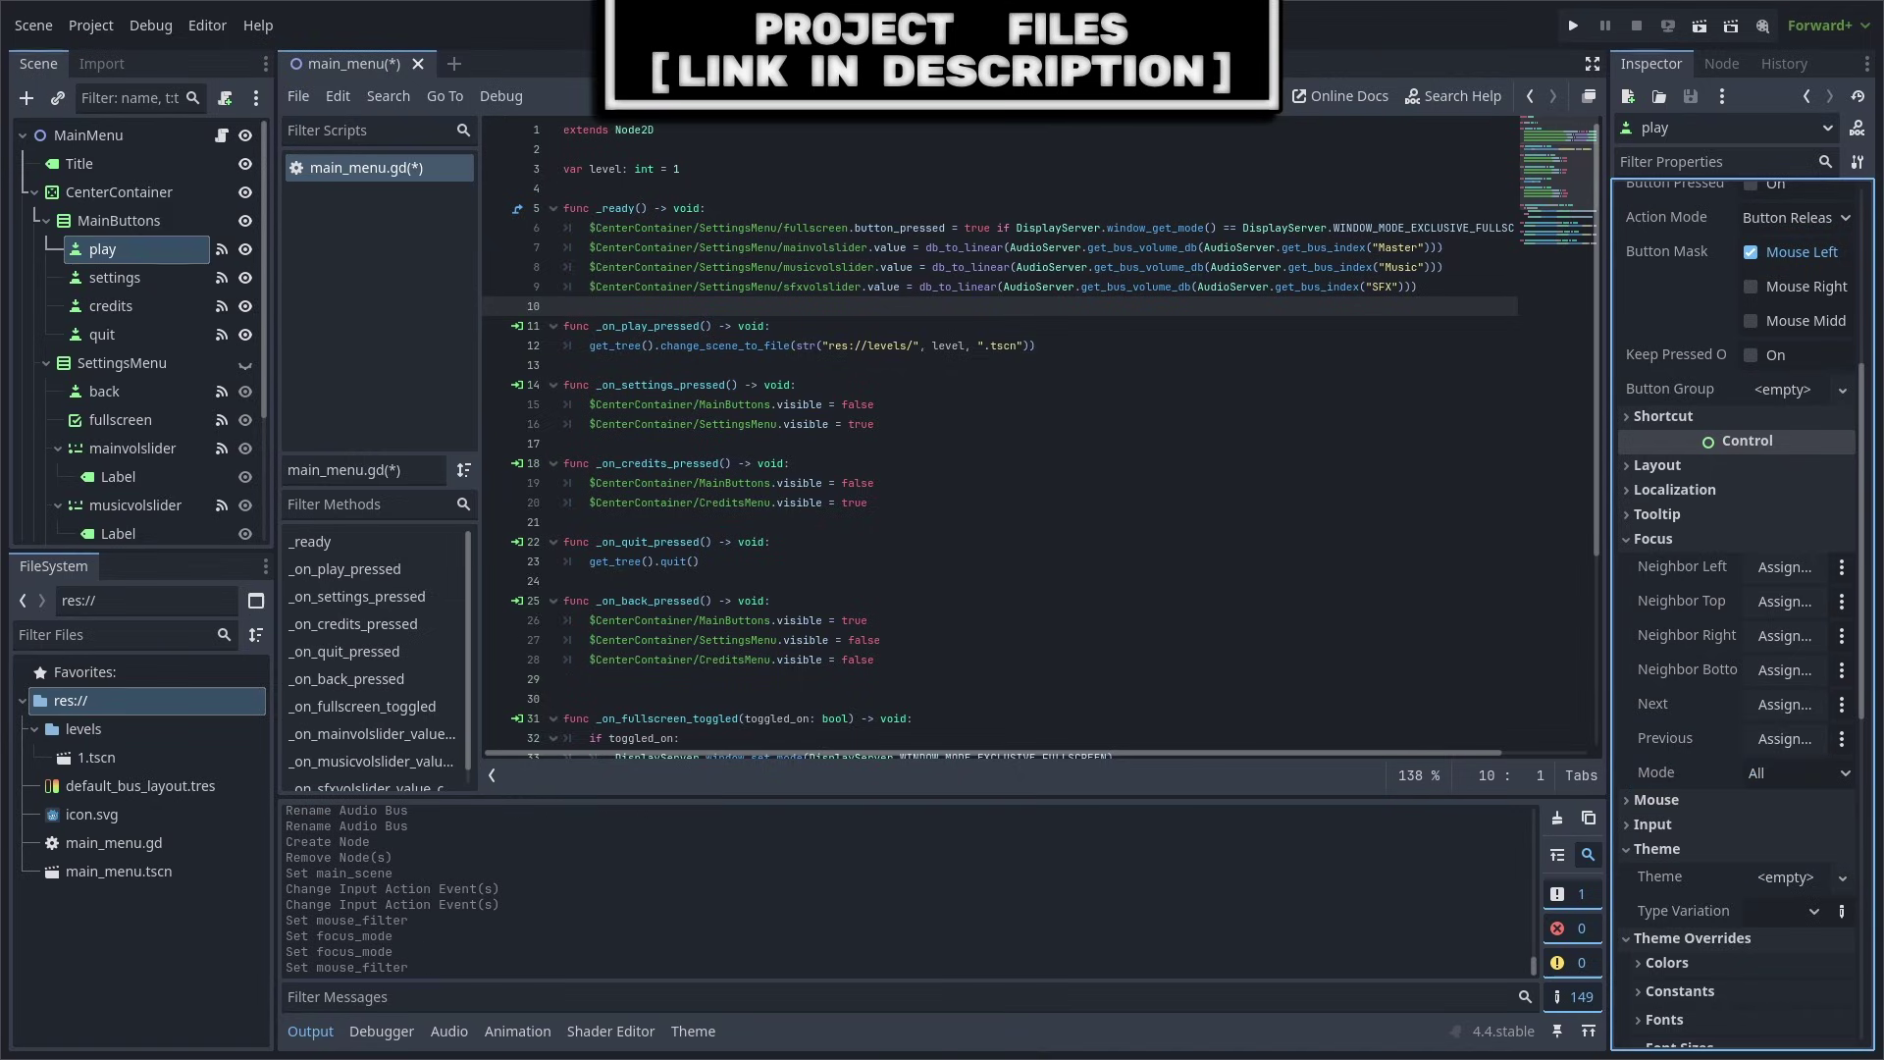
# Examine the play button's mouse filter options, keeping the filter at Stop
pyautogui.click(1658, 801)
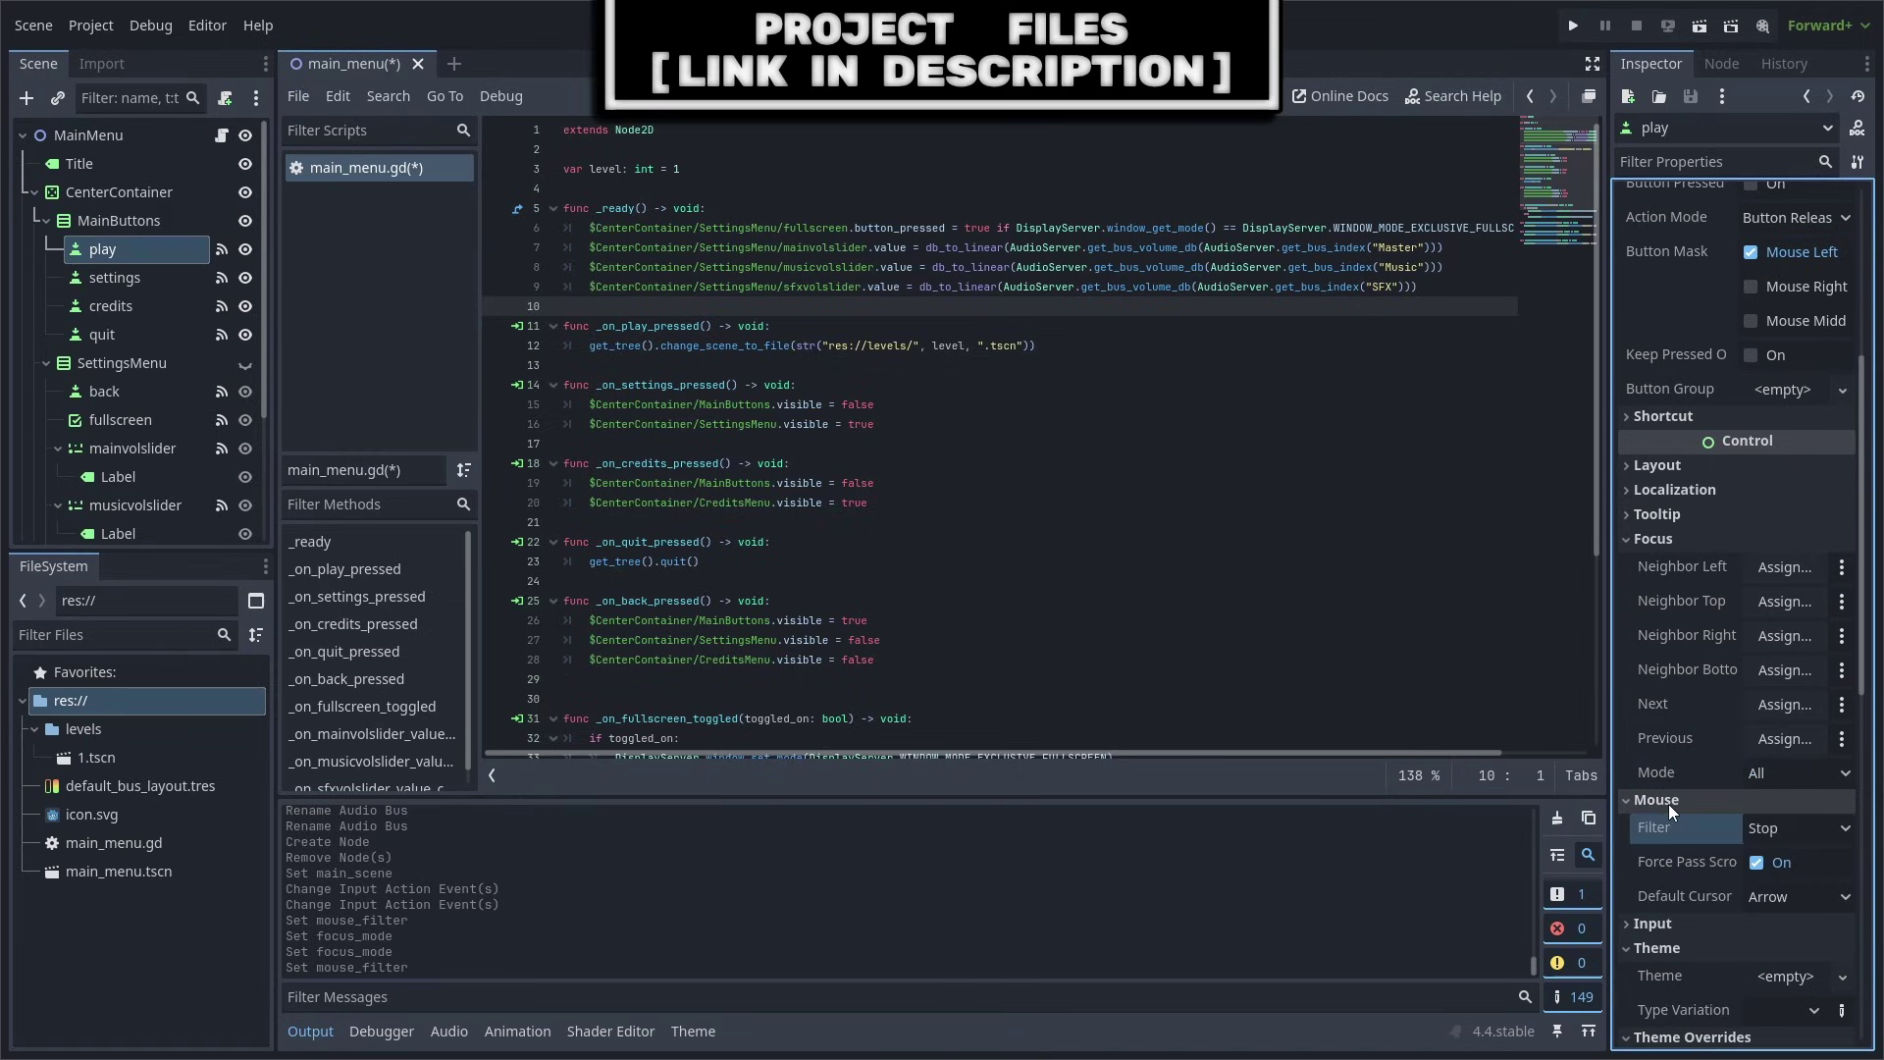
pyautogui.click(1768, 826)
pyautogui.press('Return')
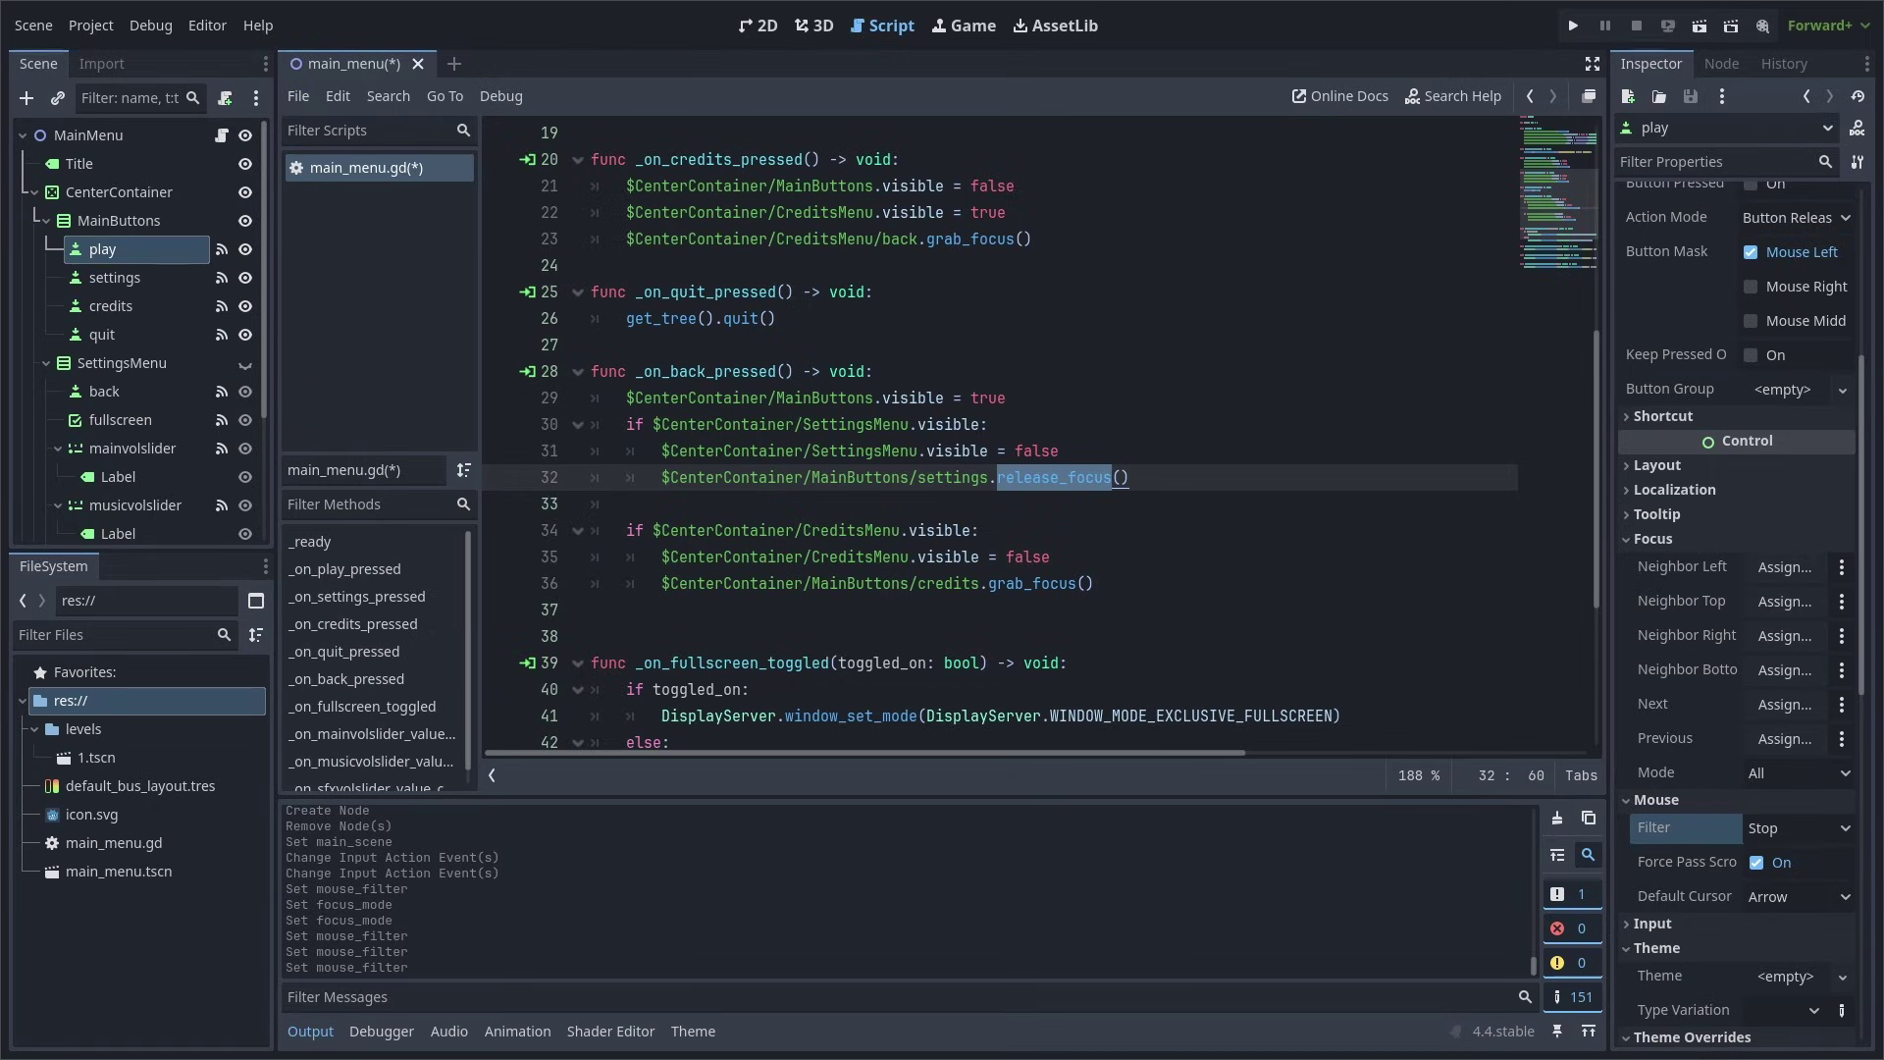
# In _on_back_pressed, replace release_focus with grab_focus() on the MainButtons settings button line
pyautogui.write('grab_focus')
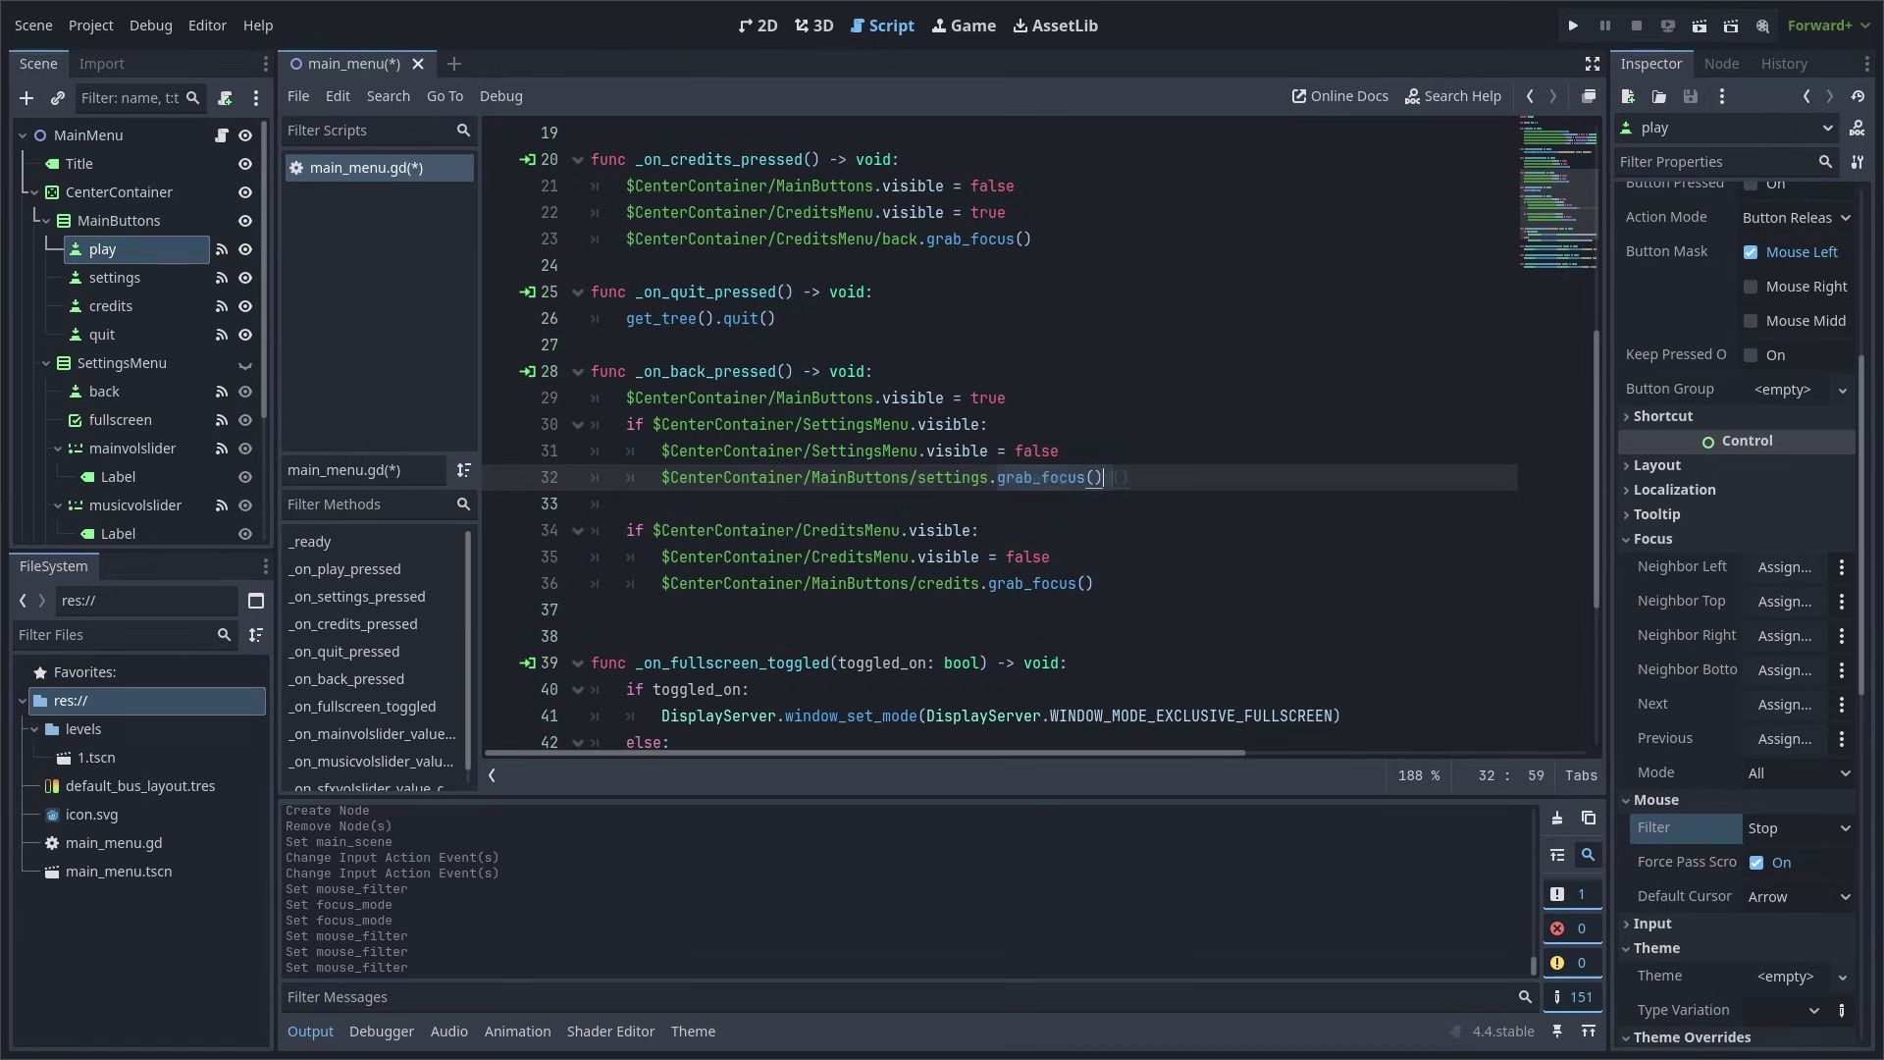